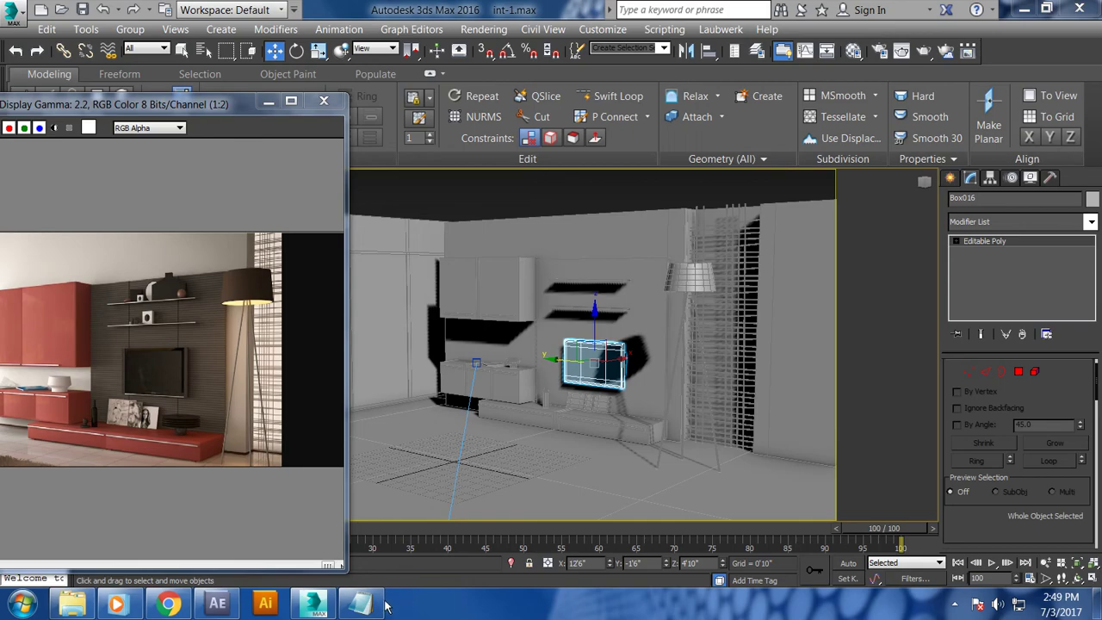
- Delete the note's last two lines, change the title to Part 3, and minimize Notepad
{"action": "left_click", "coordinate": [383, 605]}
{"action": "left_click_drag", "start_coordinate": [410, 278], "coordinate": [1, 168]}
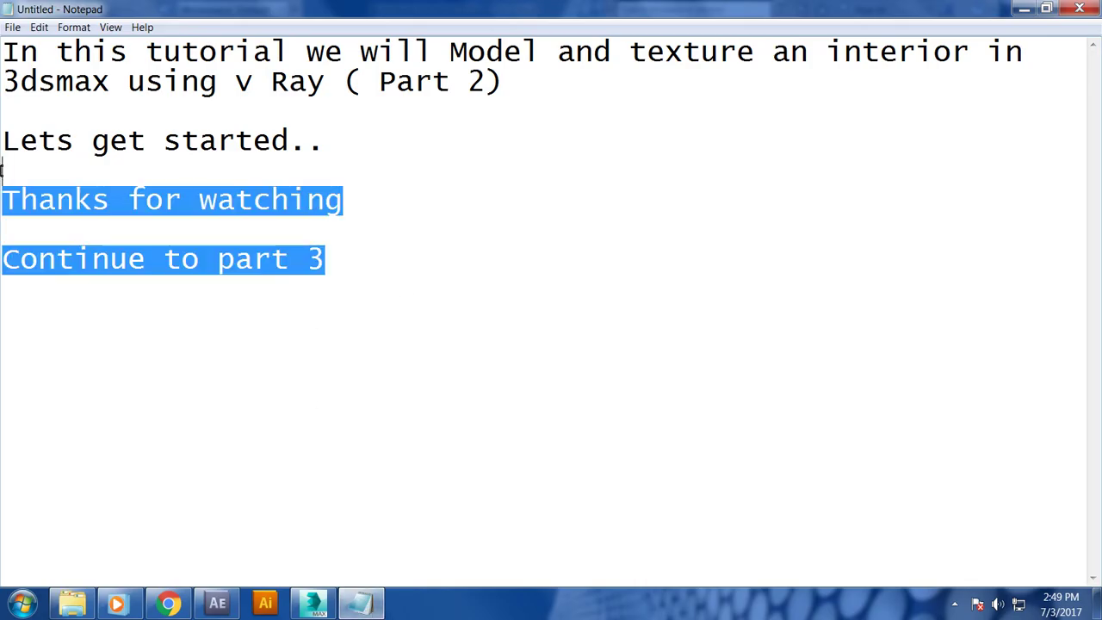
{"action": "key", "text": "Delete"}
{"action": "key", "text": "BackSpace"}
{"action": "type", "text": "3"}
{"action": "left_click", "coordinate": [1024, 9]}
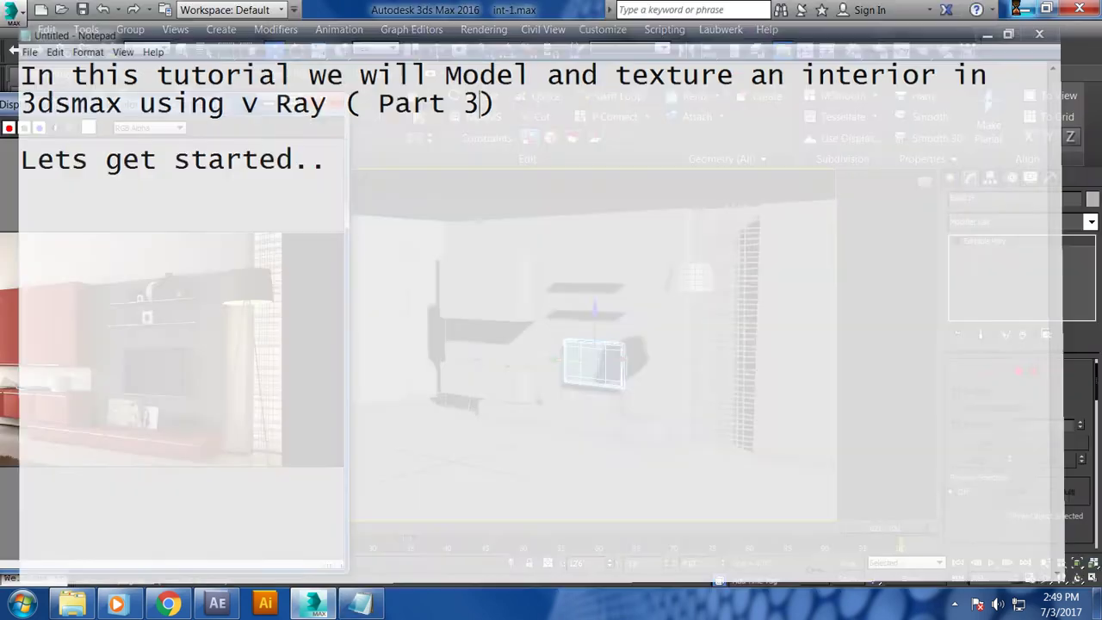
{"action": "scroll", "coordinate": [617, 342], "scroll_direction": "up", "scroll_amount": 2}
- Zoom in on the wall shelves and activate Line spline creation under Shapes
{"action": "scroll", "coordinate": [617, 342], "scroll_direction": "up", "scroll_amount": 3}
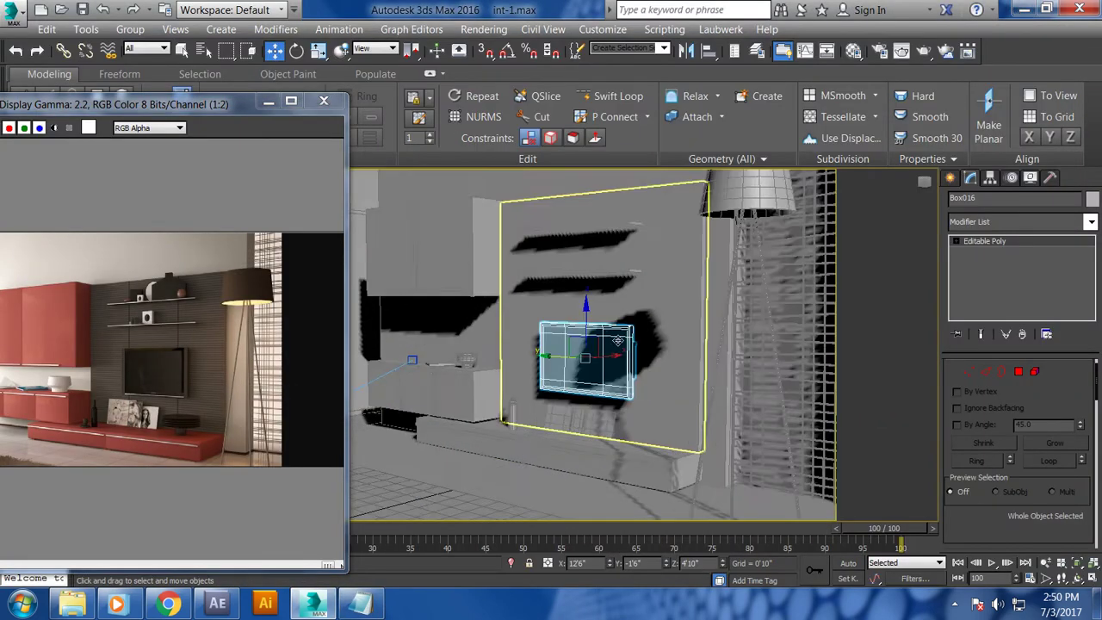
{"action": "scroll", "coordinate": [617, 342], "scroll_direction": "up", "scroll_amount": 3}
{"action": "middle_click_drag", "start_coordinate": [618, 341], "coordinate": [639, 344]}
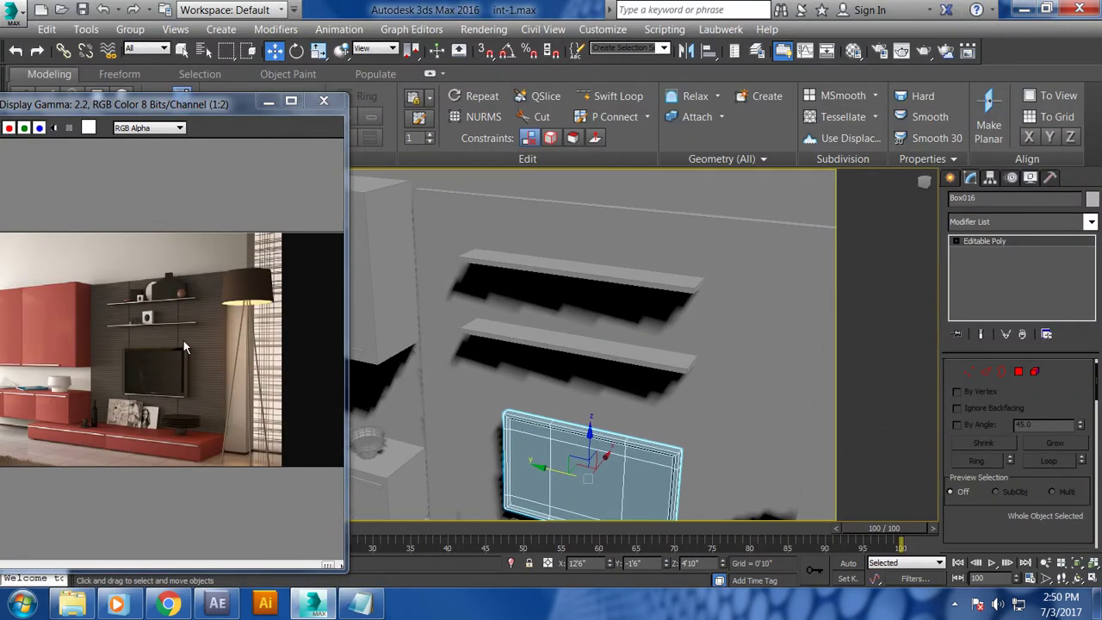
{"action": "scroll", "coordinate": [183, 340], "scroll_direction": "up", "scroll_amount": 2}
{"action": "scroll", "coordinate": [194, 361], "scroll_direction": "up", "scroll_amount": 2}
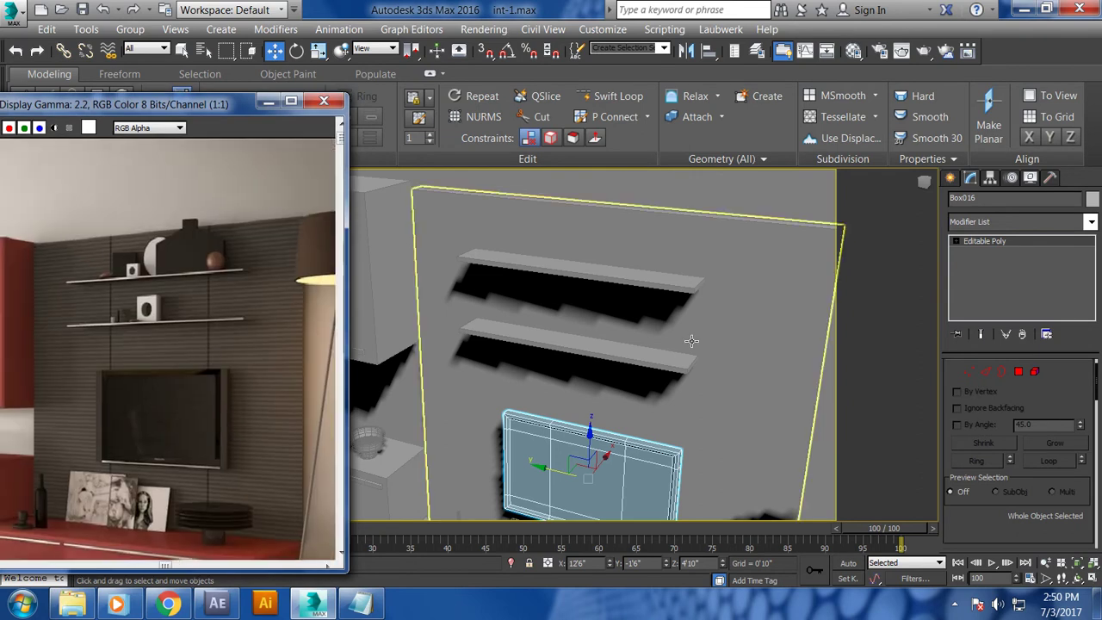
{"action": "scroll", "coordinate": [691, 341], "scroll_direction": "up", "scroll_amount": 1}
{"action": "scroll", "coordinate": [711, 315], "scroll_direction": "up", "scroll_amount": 2}
{"action": "scroll", "coordinate": [713, 399], "scroll_direction": "up", "scroll_amount": 1}
{"action": "scroll", "coordinate": [683, 387], "scroll_direction": "up", "scroll_amount": 1}
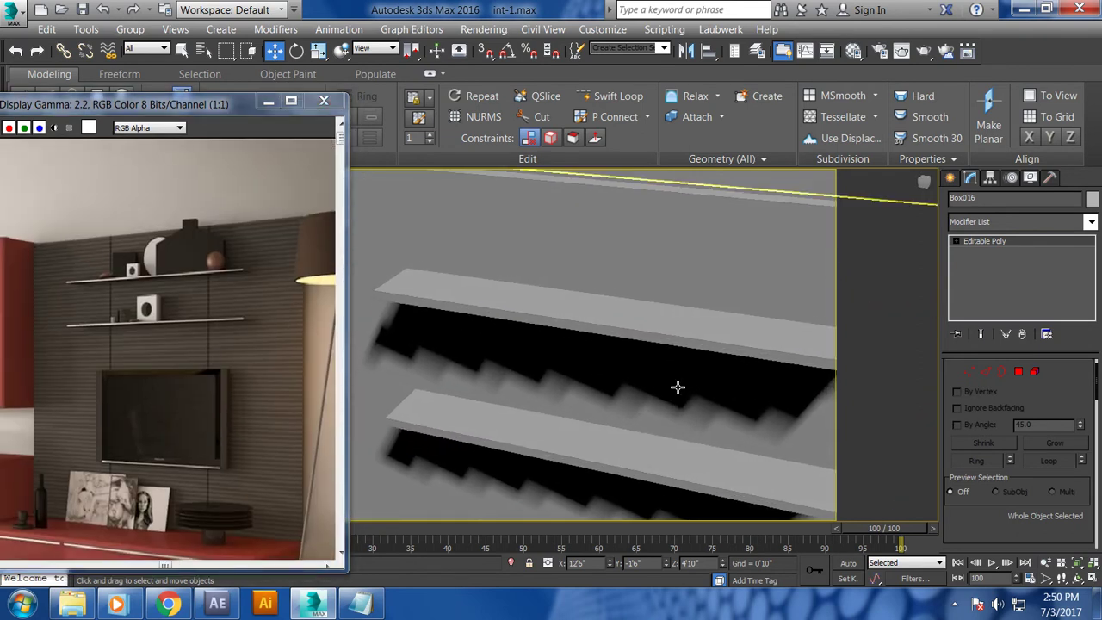
{"action": "left_click", "coordinate": [949, 178]}
{"action": "left_click", "coordinate": [981, 294]}
- Maximize the Front viewport and frame the area just above the shelves
{"action": "key", "text": "alt+w"}
{"action": "key", "text": "alt+w"}
{"action": "key", "text": "alt+w"}
{"action": "key", "text": "alt+w"}
{"action": "middle_click_drag", "start_coordinate": [437, 270], "coordinate": [538, 291]}
{"action": "scroll", "coordinate": [538, 291], "scroll_direction": "up", "scroll_amount": 3}
{"action": "middle_click_drag", "start_coordinate": [603, 327], "coordinate": [576, 344]}
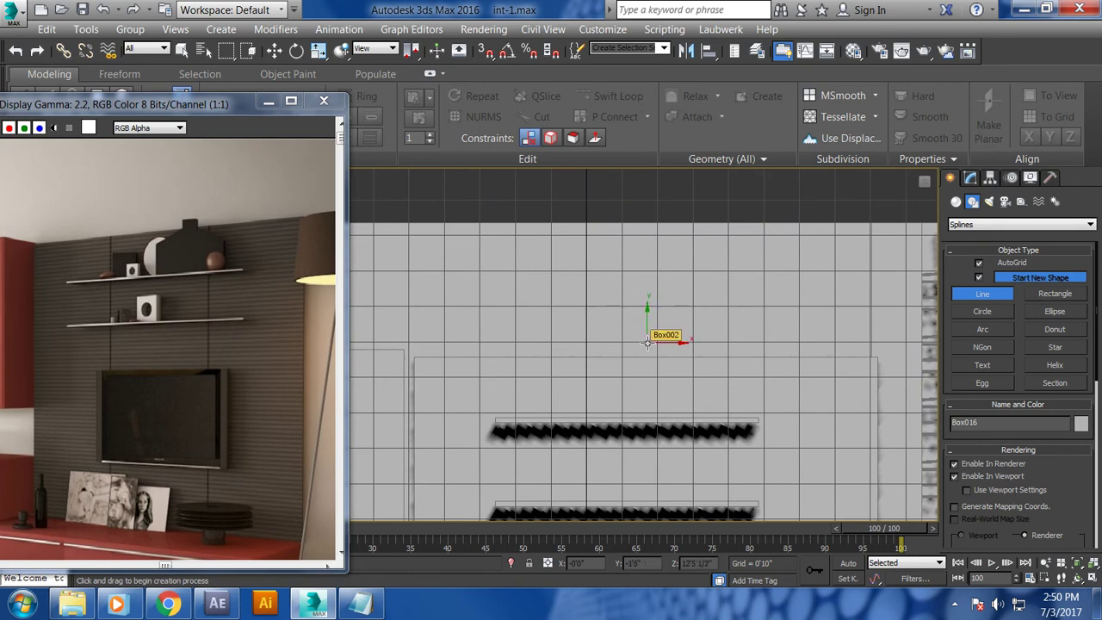
- Cancel the stray line and turn off Enable In Viewport for new lines
{"action": "left_click", "coordinate": [648, 342]}
{"action": "right_click", "coordinate": [610, 364]}
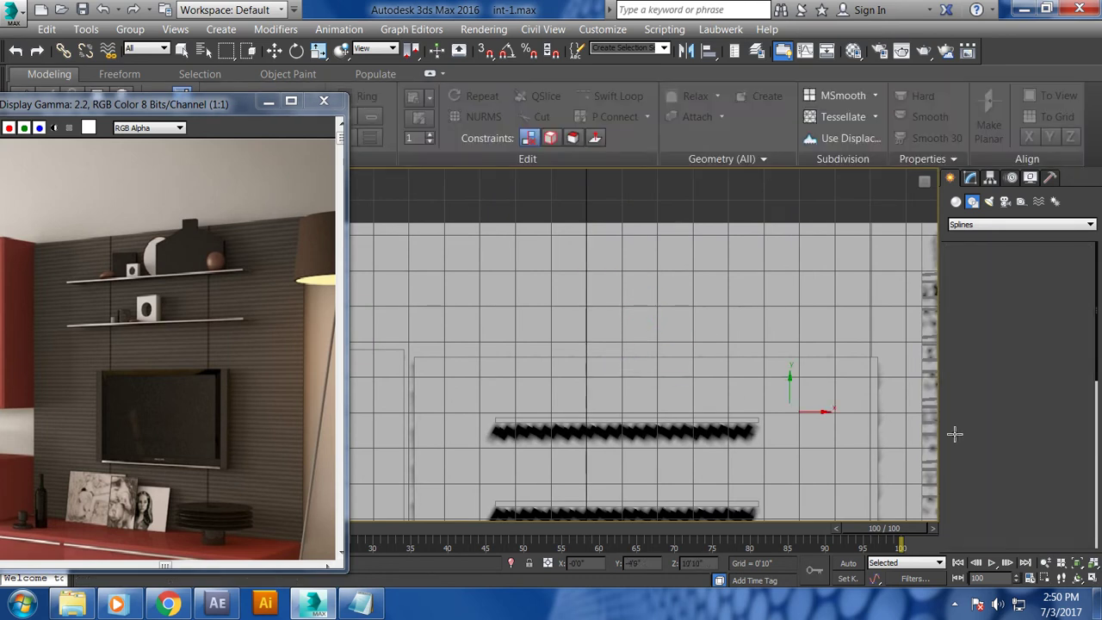
{"action": "left_click", "coordinate": [970, 478]}
{"action": "middle_click_drag", "start_coordinate": [610, 393], "coordinate": [616, 372]}
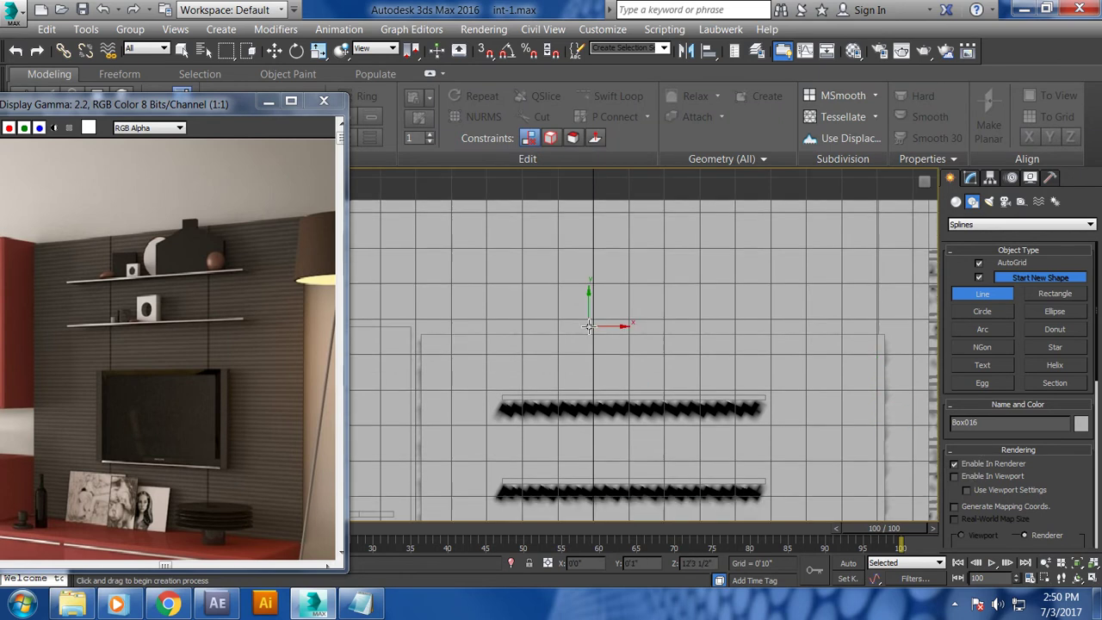
- Click out the four points of the bent line Line052 and finish it
{"action": "left_click", "coordinate": [662, 306]}
{"action": "left_click", "coordinate": [663, 327]}
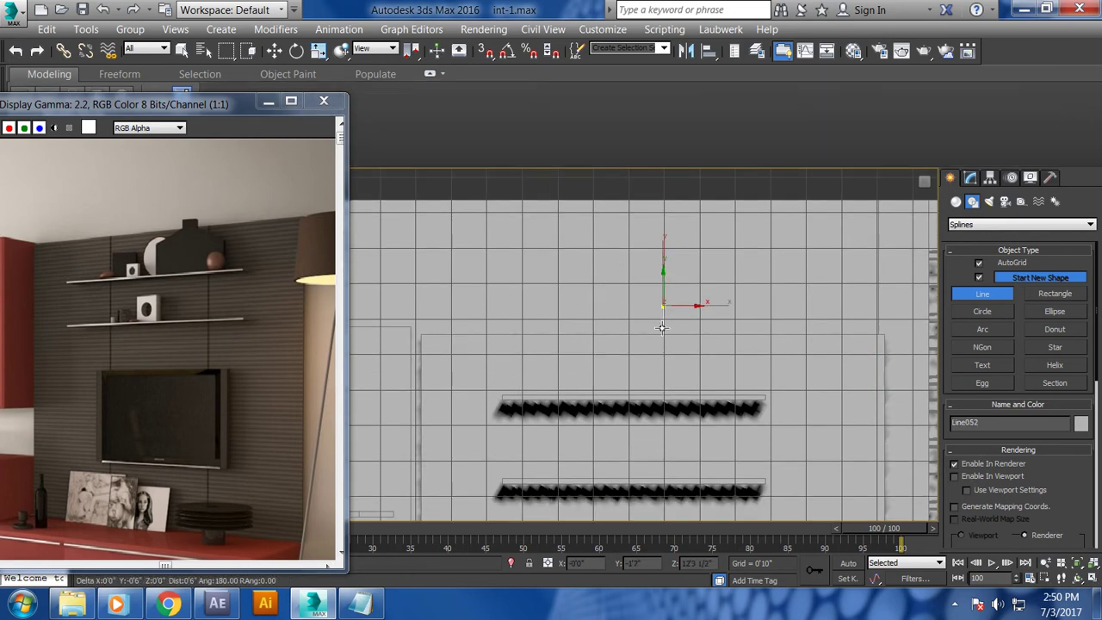
{"action": "left_click", "coordinate": [622, 351]}
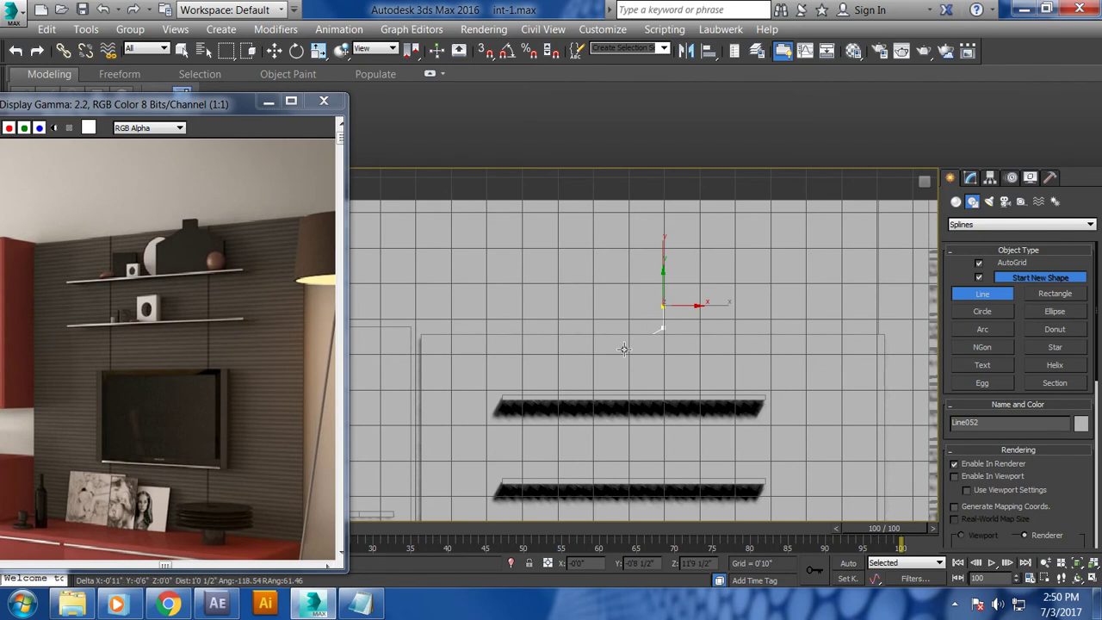
{"action": "left_click", "coordinate": [619, 400]}
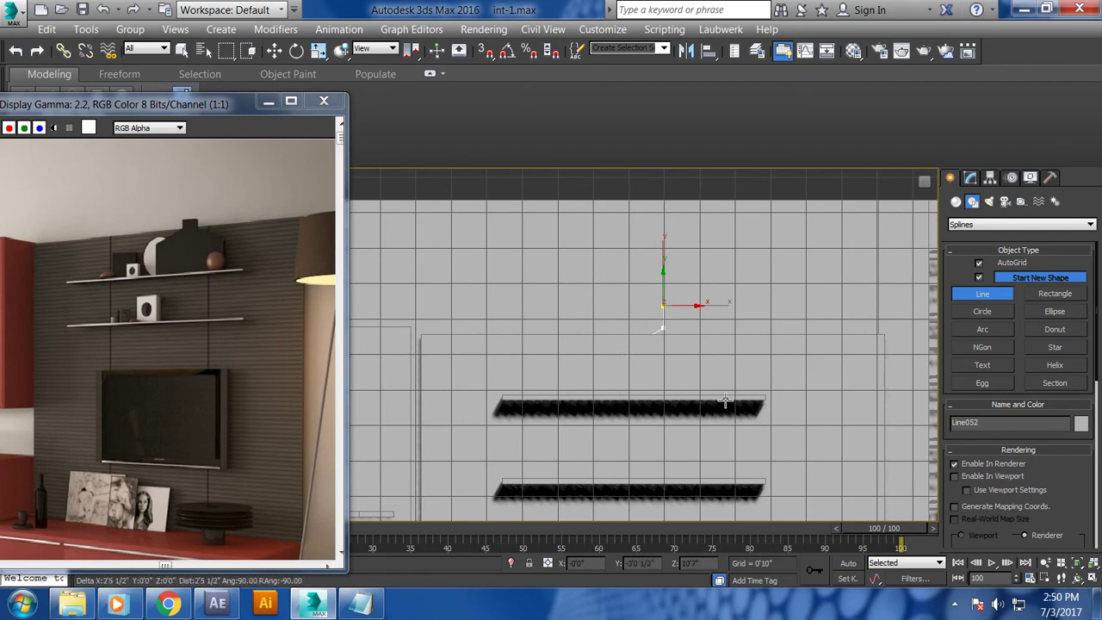
{"action": "right_click", "coordinate": [663, 394]}
{"action": "right_click", "coordinate": [663, 394]}
- Maximize the Perspective view and frame the new line beside the shelf
{"action": "key", "text": "alt+w"}
{"action": "mouse_move", "coordinate": [749, 417]}
{"action": "middle_mouse_down", "text": "alt"}
{"action": "mouse_move", "coordinate": [634, 294]}
{"action": "mouse_move", "coordinate": [697, 327]}
{"action": "middle_mouse_up", "text": "alt"}
{"action": "key", "text": "alt+w"}
{"action": "scroll", "coordinate": [633, 345], "scroll_direction": "up", "scroll_amount": 3}
{"action": "middle_click_drag", "start_coordinate": [634, 345], "coordinate": [700, 349], "text": "alt"}
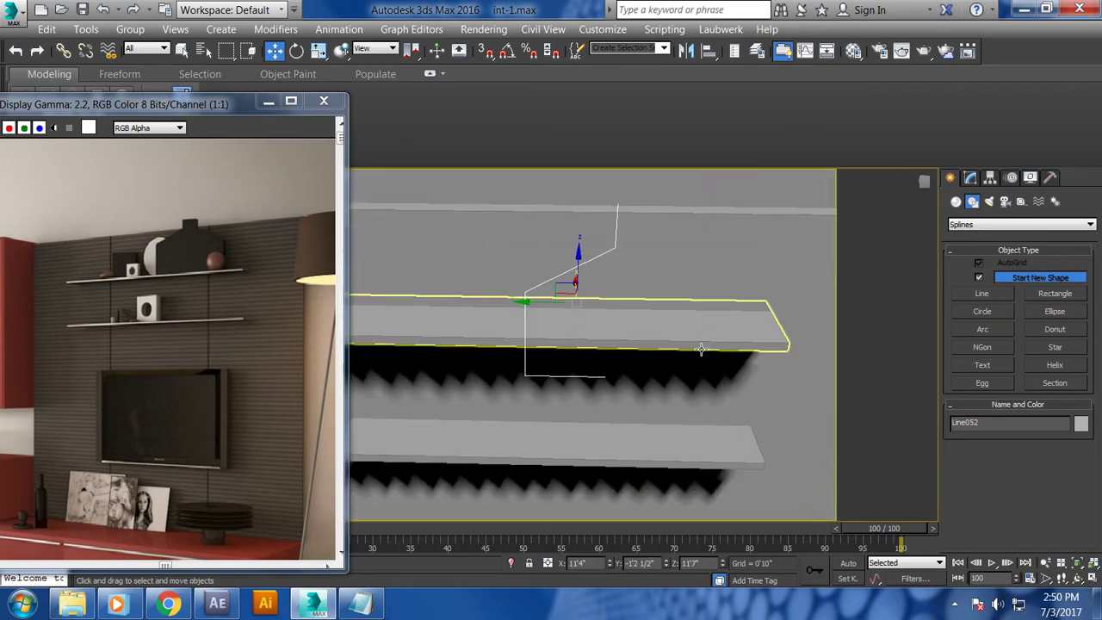
- Make a Y-axis mirrored copy, Line053, and move it to the right
{"action": "left_click", "coordinate": [970, 177]}
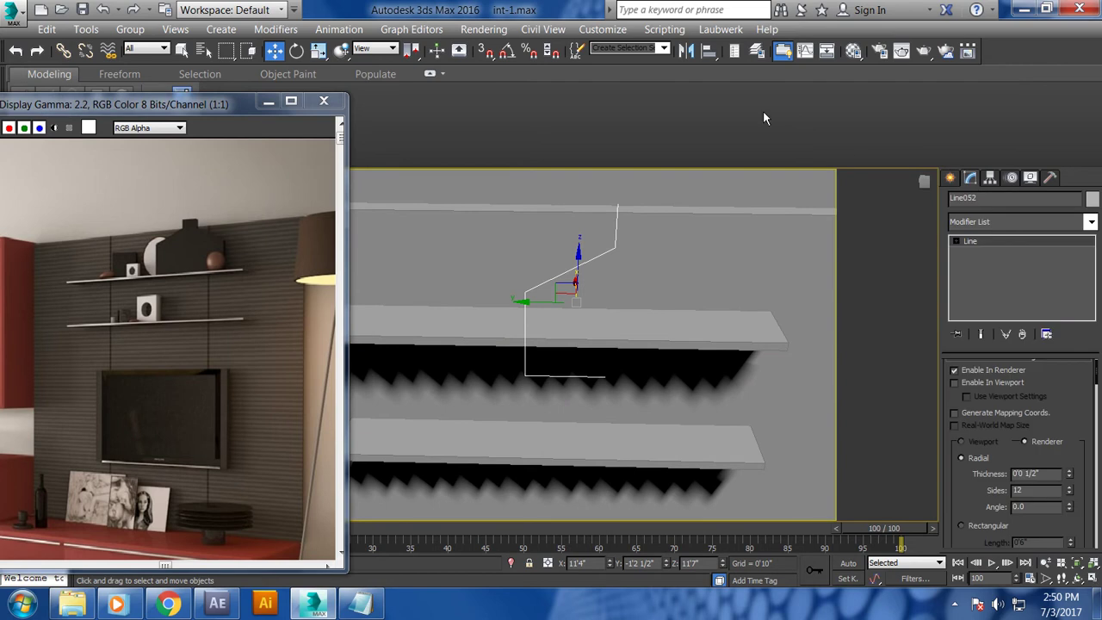
{"action": "left_click", "coordinate": [686, 51]}
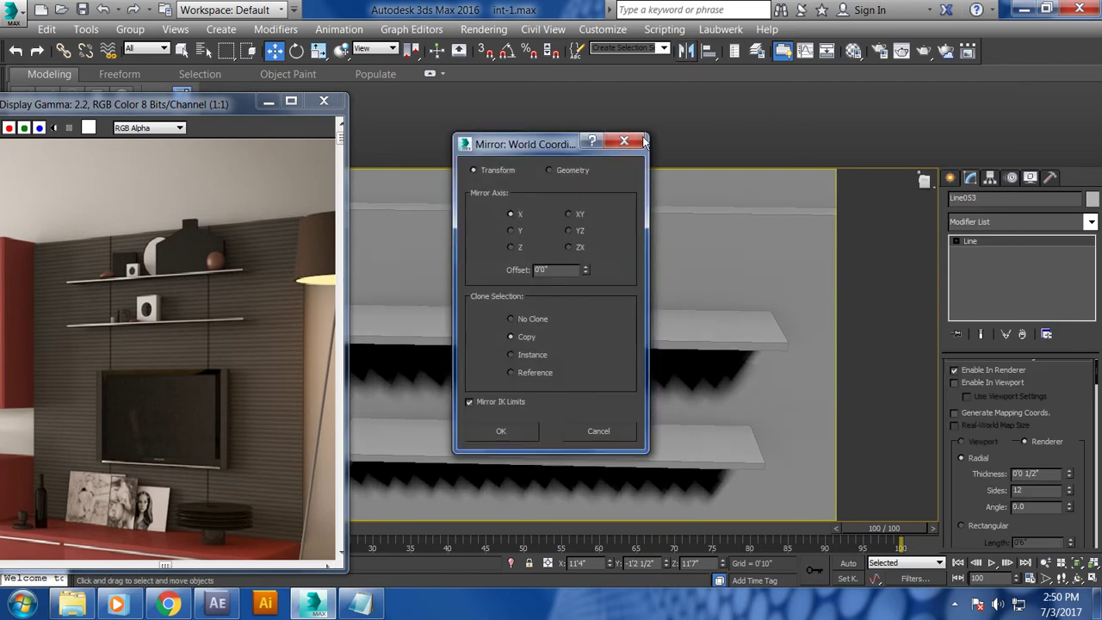
{"action": "left_click_drag", "start_coordinate": [544, 147], "coordinate": [295, 110]}
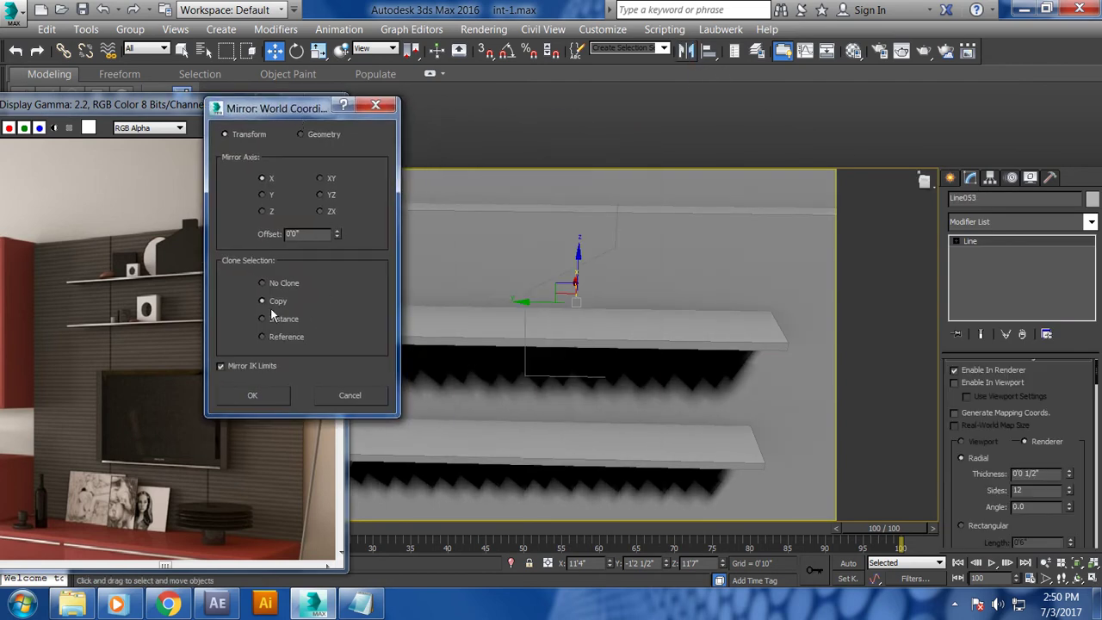
{"action": "left_click", "coordinate": [268, 195]}
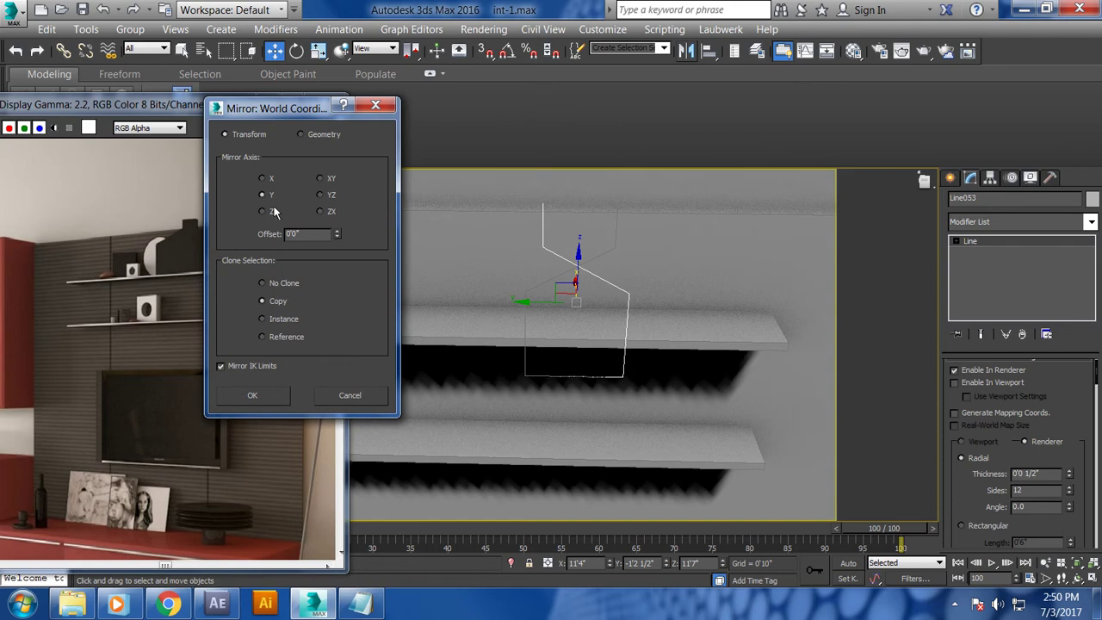
{"action": "left_click", "coordinate": [273, 386]}
{"action": "left_click_drag", "start_coordinate": [559, 307], "coordinate": [638, 309]}
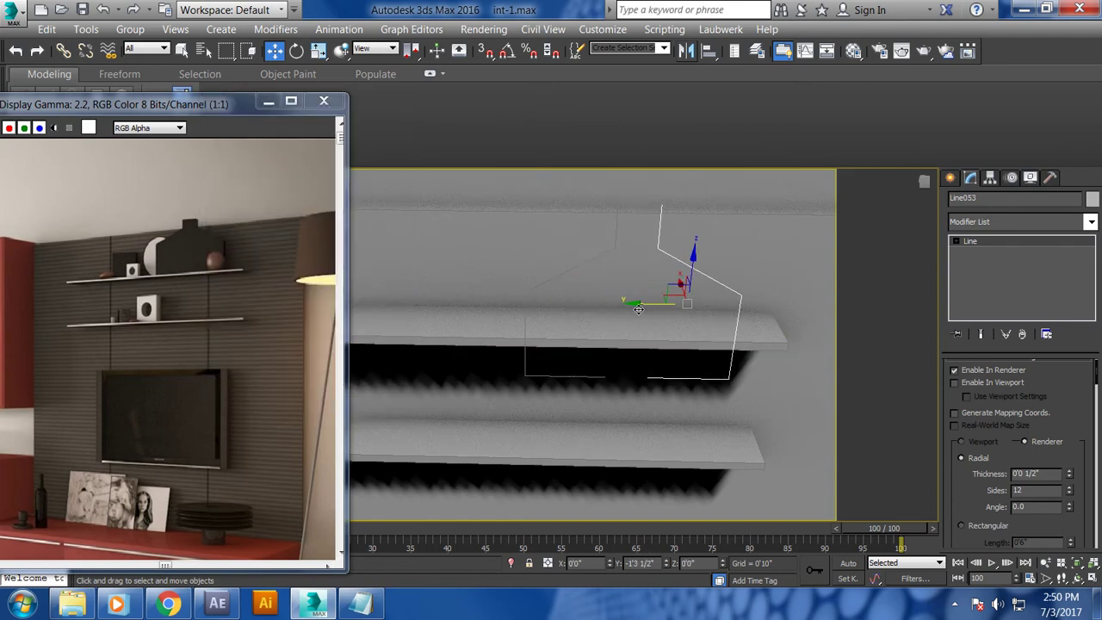
- Shift the original Line052, then box-select the copy's vertices in Vertex mode
{"action": "left_click", "coordinate": [594, 376]}
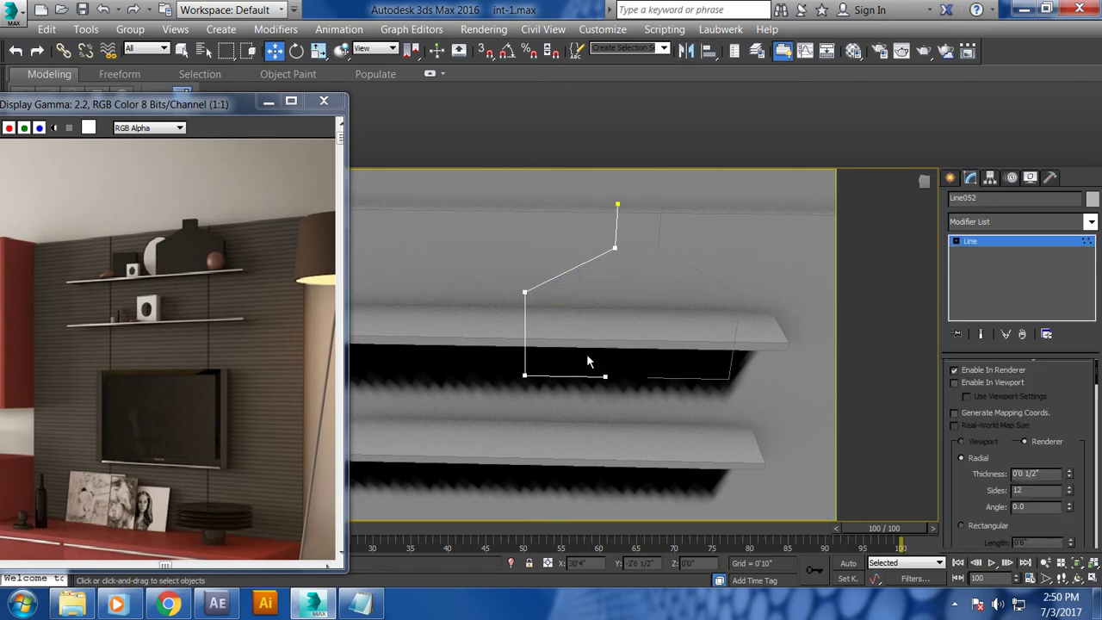
{"action": "left_click_drag", "start_coordinate": [559, 376], "coordinate": [661, 396]}
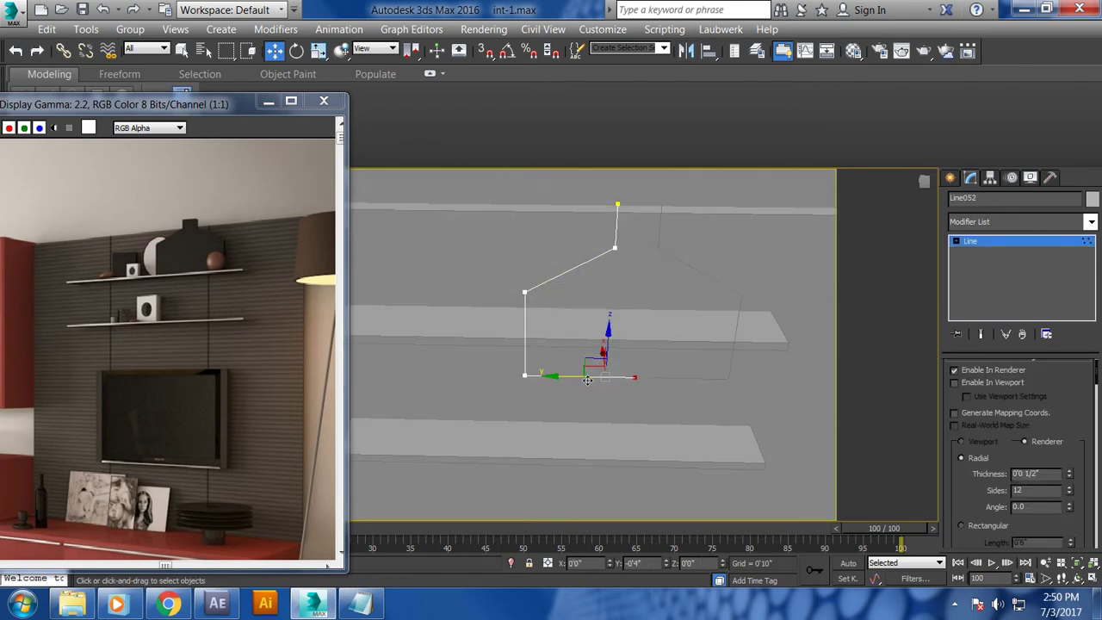
{"action": "left_click", "coordinate": [977, 238]}
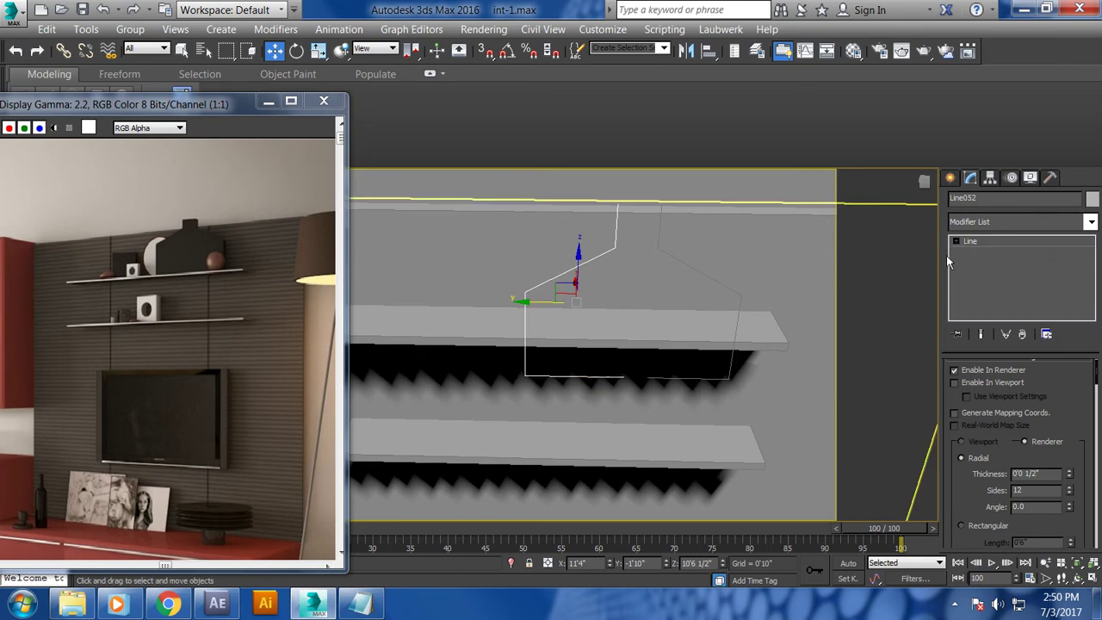
{"action": "left_click", "coordinate": [667, 378]}
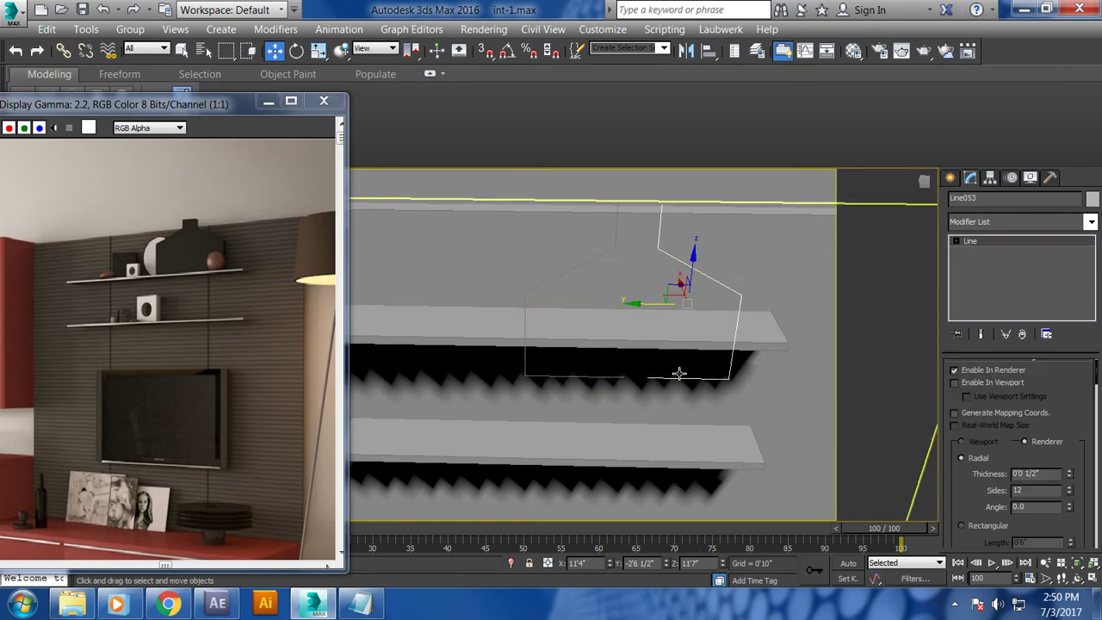
{"action": "key", "text": "1"}
{"action": "mouse_move", "coordinate": [682, 360]}
{"action": "left_mouse_down"}
{"action": "mouse_move", "coordinate": [601, 405]}
{"action": "mouse_move", "coordinate": [612, 380]}
{"action": "mouse_move", "coordinate": [584, 377]}
{"action": "left_mouse_up"}
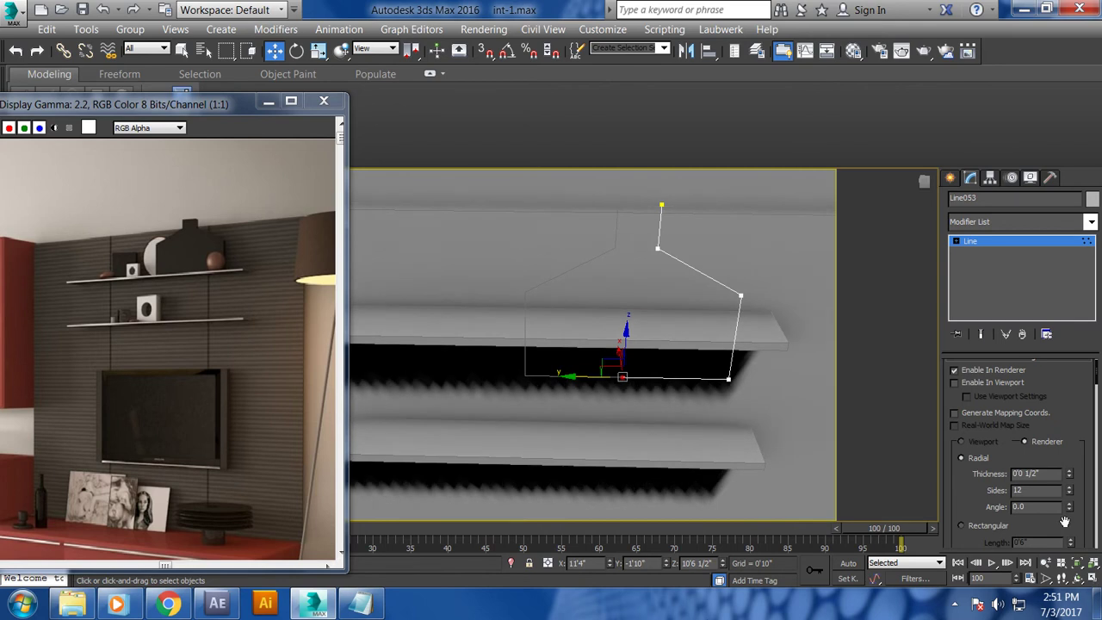
- Attach the original line Line052 into Line053
{"action": "left_click", "coordinate": [1020, 241]}
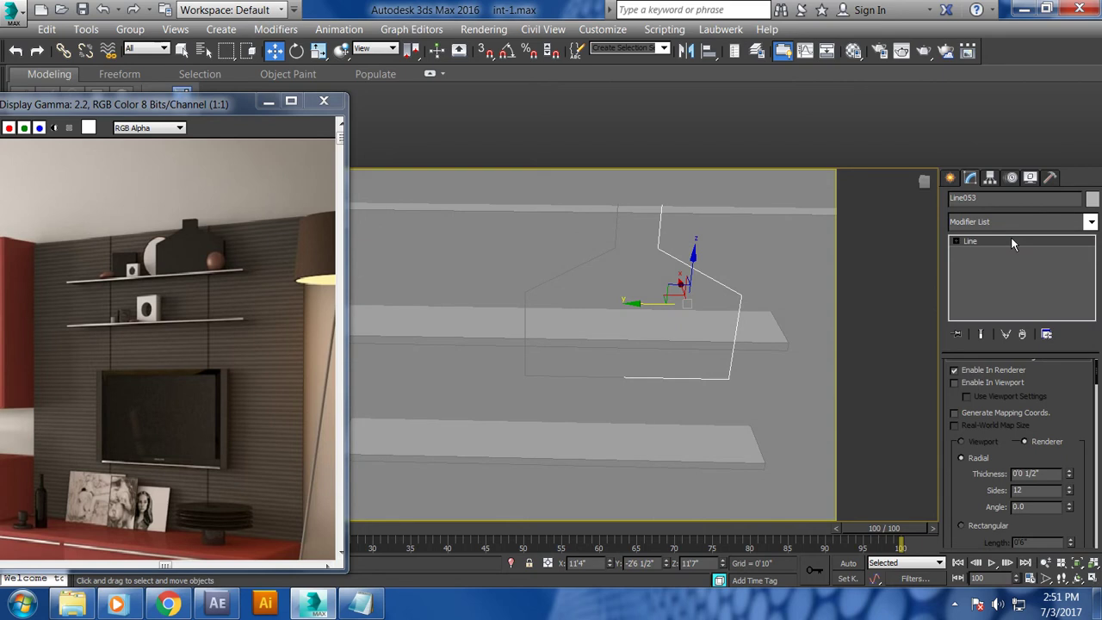
{"action": "scroll", "coordinate": [1033, 424], "scroll_direction": "down", "scroll_amount": 3}
{"action": "scroll", "coordinate": [1015, 448], "scroll_direction": "down", "scroll_amount": 5}
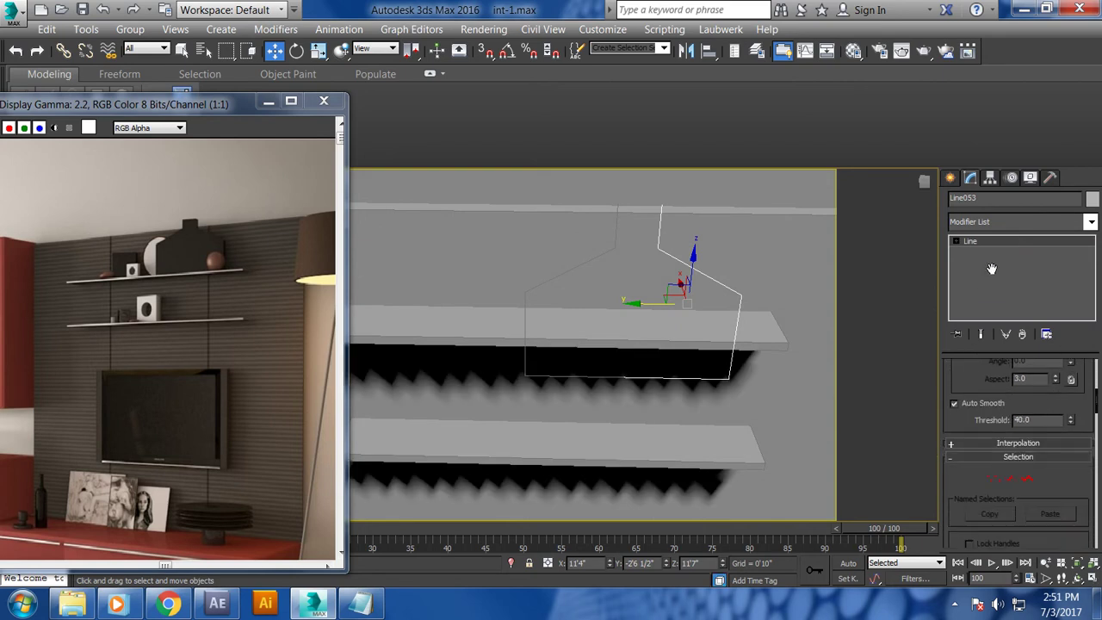
{"action": "scroll", "coordinate": [998, 482], "scroll_direction": "down", "scroll_amount": 5}
{"action": "scroll", "coordinate": [977, 513], "scroll_direction": "down", "scroll_amount": 3}
{"action": "scroll", "coordinate": [977, 513], "scroll_direction": "down", "scroll_amount": 3}
{"action": "scroll", "coordinate": [985, 435], "scroll_direction": "down", "scroll_amount": 2}
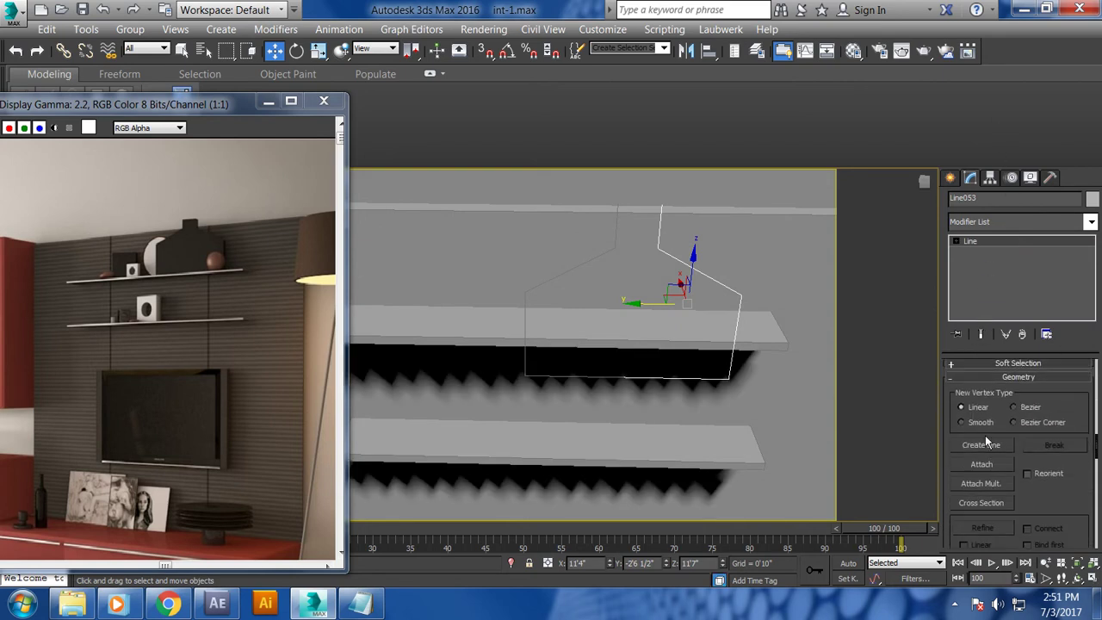
{"action": "left_click", "coordinate": [991, 465]}
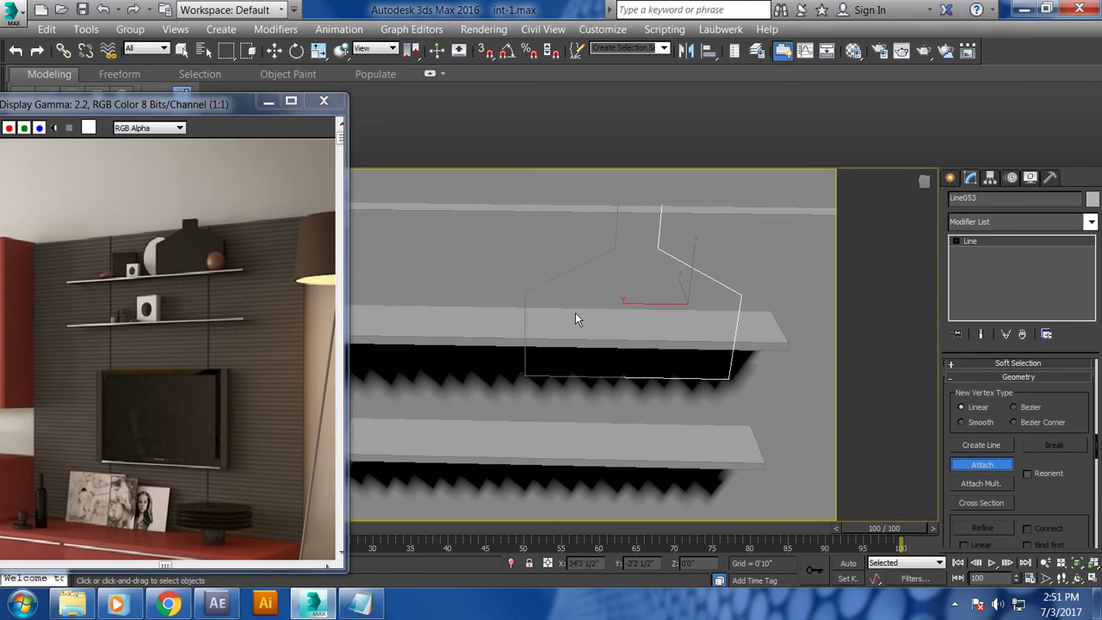
{"action": "left_click", "coordinate": [605, 376]}
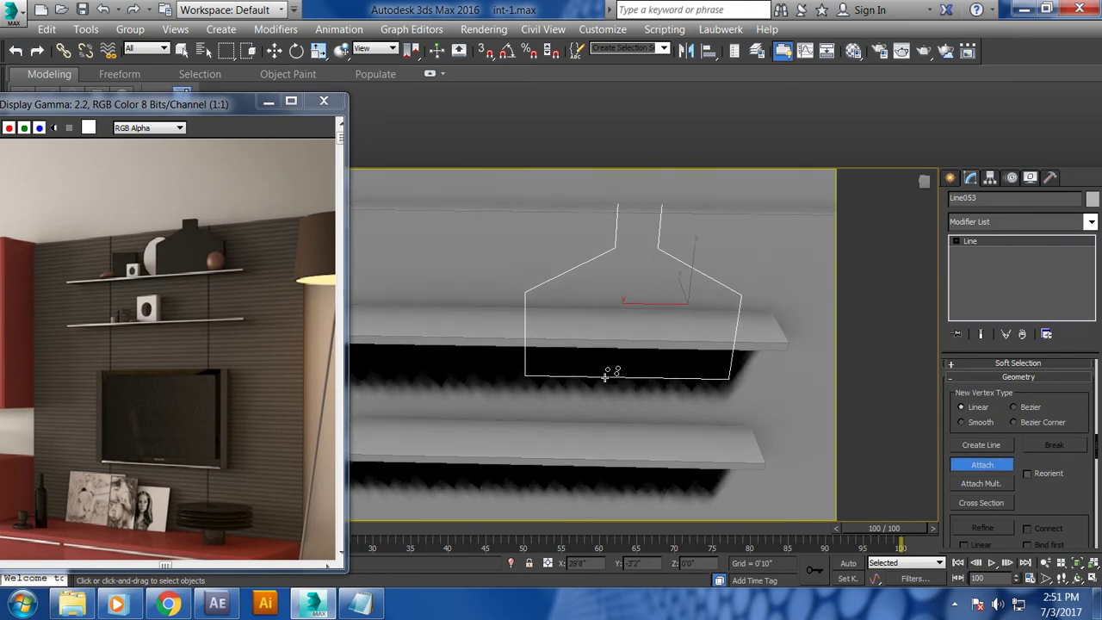
{"action": "right_click", "coordinate": [605, 376]}
- Fuse and then weld the overlapping vertices where the two halves meet
{"action": "key", "text": "1"}
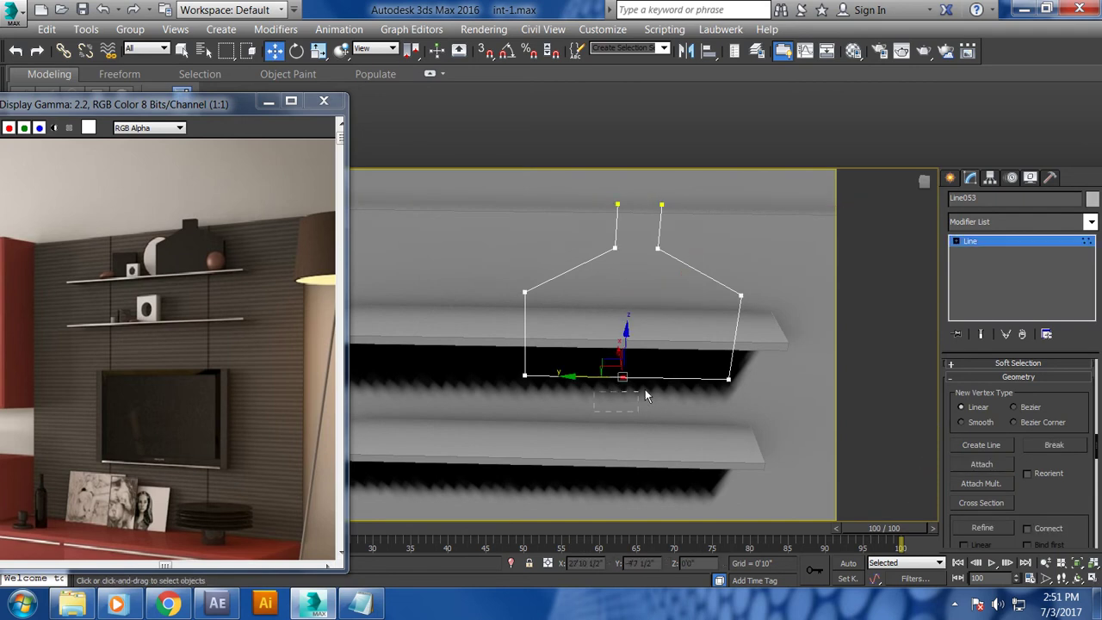
{"action": "left_click_drag", "start_coordinate": [1046, 486], "coordinate": [1042, 428]}
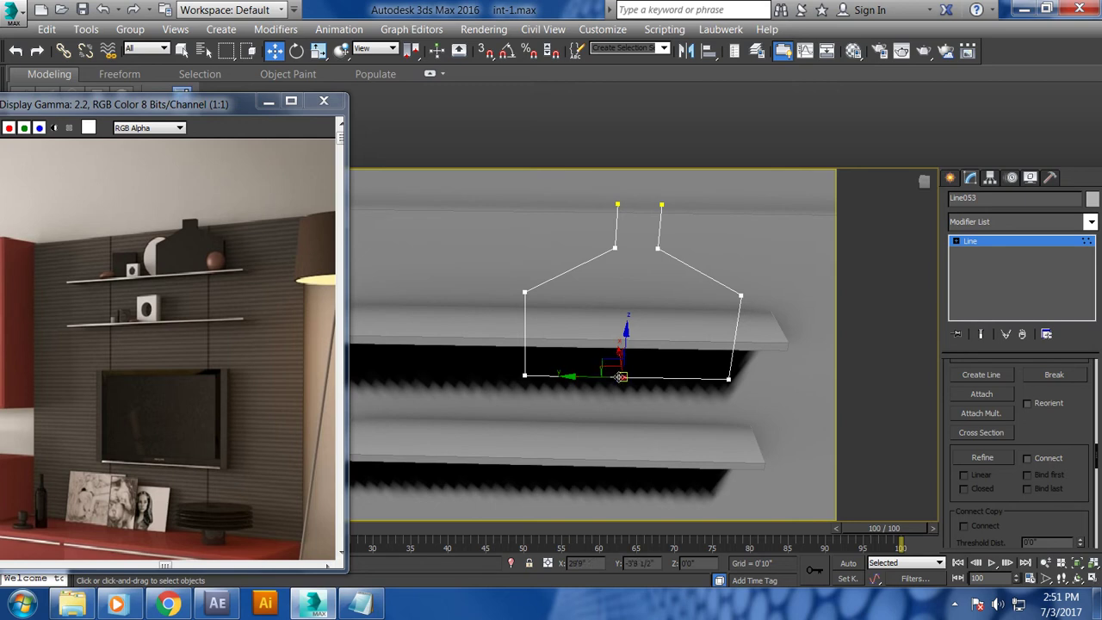
{"action": "right_click", "coordinate": [618, 378]}
{"action": "left_click", "coordinate": [578, 519]}
{"action": "right_click", "coordinate": [619, 376]}
{"action": "left_click", "coordinate": [592, 502]}
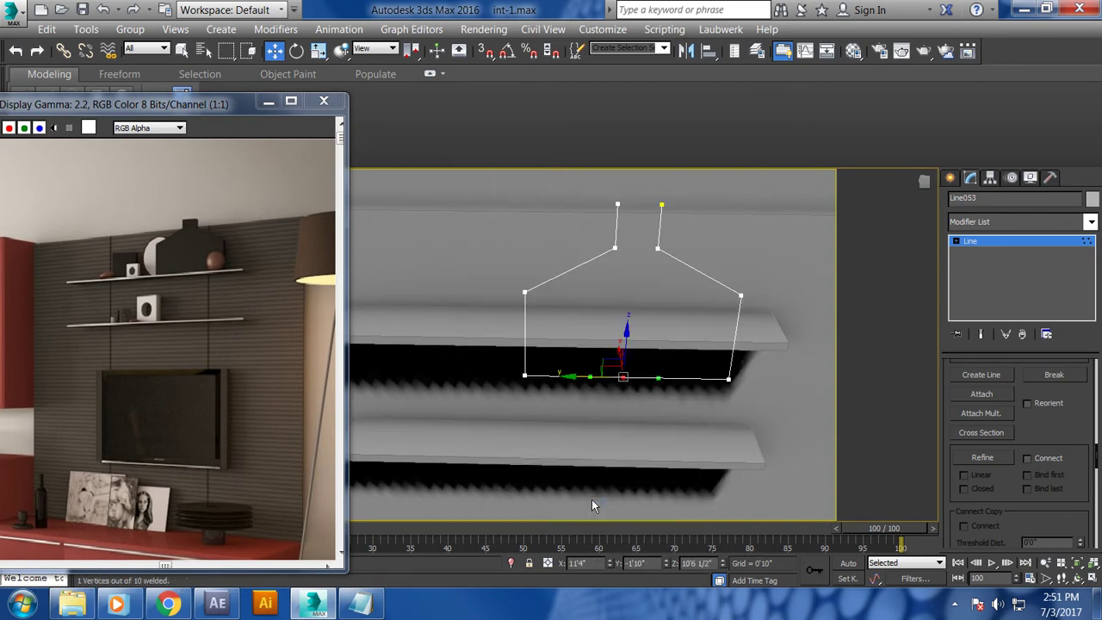
- Maximize the Front viewport and zoom in on the welded outline
{"action": "key", "text": "alt+w"}
{"action": "mouse_move", "coordinate": [503, 427]}
{"action": "middle_mouse_down"}
{"action": "mouse_move", "coordinate": [495, 422]}
{"action": "mouse_move", "coordinate": [691, 335]}
{"action": "mouse_move", "coordinate": [686, 288]}
{"action": "middle_mouse_up"}
{"action": "key", "text": "alt+w"}
{"action": "scroll", "coordinate": [737, 320], "scroll_direction": "up", "scroll_amount": 4}
{"action": "scroll", "coordinate": [686, 288], "scroll_direction": "up", "scroll_amount": 2}
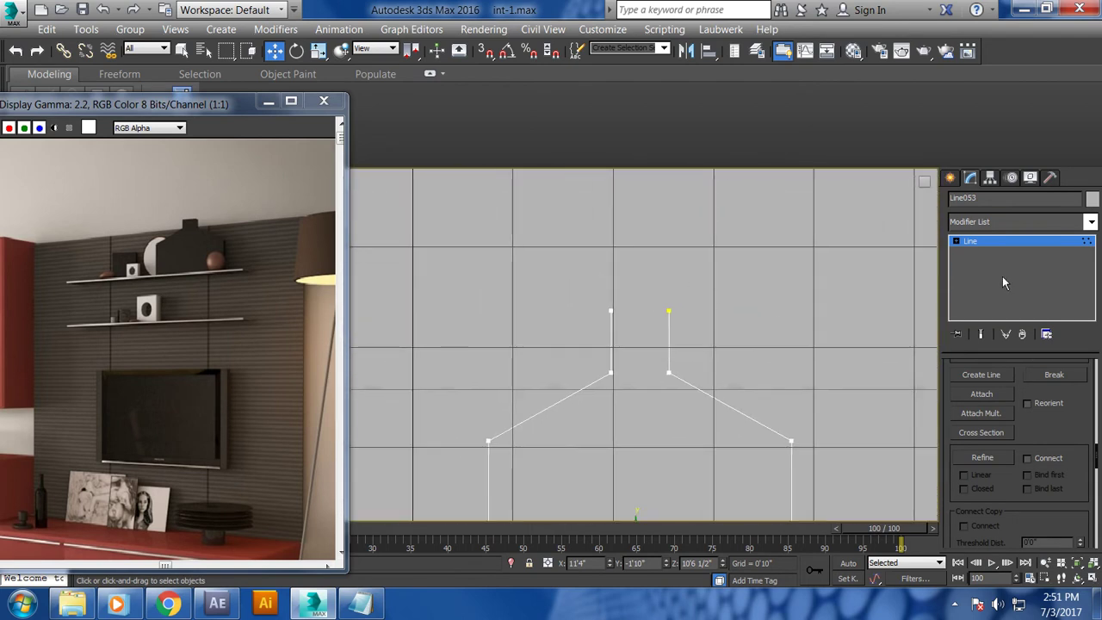
- Draw a straight line, Line054, across the open top ends of the outline
{"action": "left_click", "coordinate": [950, 177]}
{"action": "left_click", "coordinate": [982, 293]}
{"action": "scroll", "coordinate": [738, 364], "scroll_direction": "up", "scroll_amount": 2}
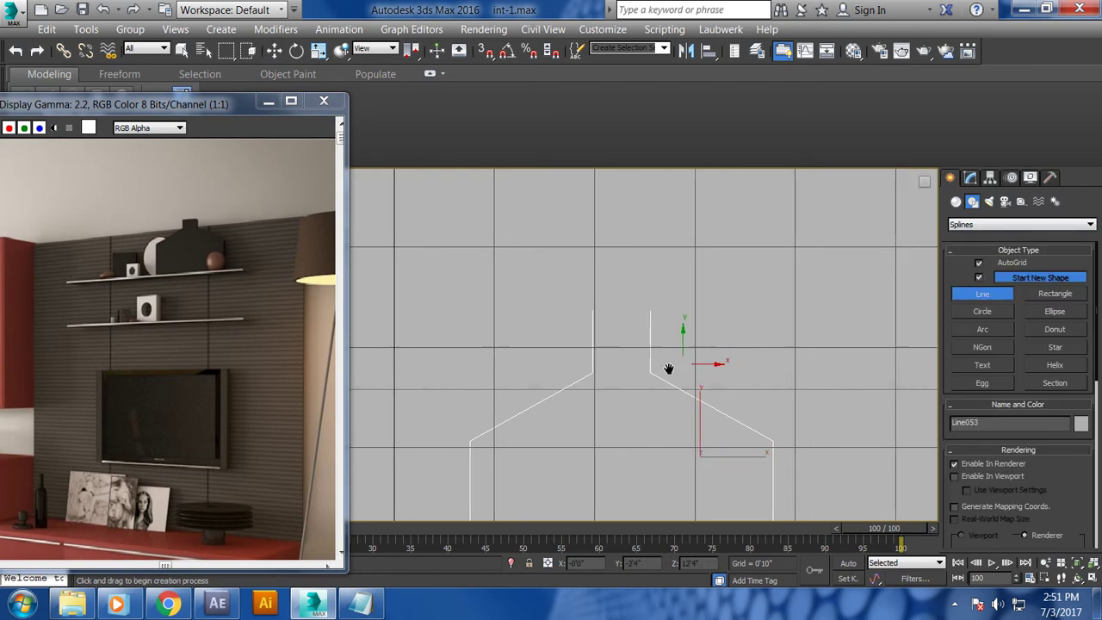
{"action": "left_click", "coordinate": [484, 260]}
{"action": "left_click", "coordinate": [598, 261]}
{"action": "right_click", "coordinate": [598, 260]}
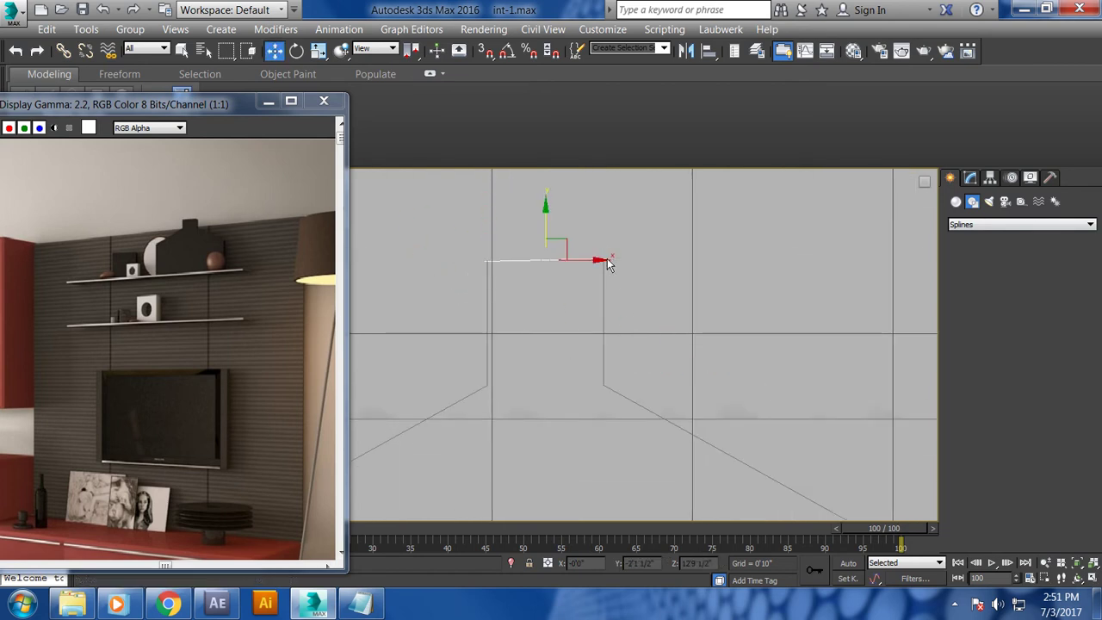
- Restore four viewports and orbit Perspective to a level view facing the wall
{"action": "key", "text": "alt+w"}
{"action": "key", "text": "alt+w"}
{"action": "mouse_move", "coordinate": [695, 349]}
{"action": "middle_mouse_down", "text": "alt"}
{"action": "mouse_move", "coordinate": [624, 366]}
{"action": "mouse_move", "coordinate": [680, 364]}
{"action": "mouse_move", "coordinate": [583, 367]}
{"action": "mouse_move", "coordinate": [634, 346]}
{"action": "middle_mouse_up", "text": "alt"}
{"action": "scroll", "coordinate": [602, 378], "scroll_direction": "up", "scroll_amount": 5}
{"action": "scroll", "coordinate": [609, 380], "scroll_direction": "down", "scroll_amount": 2}
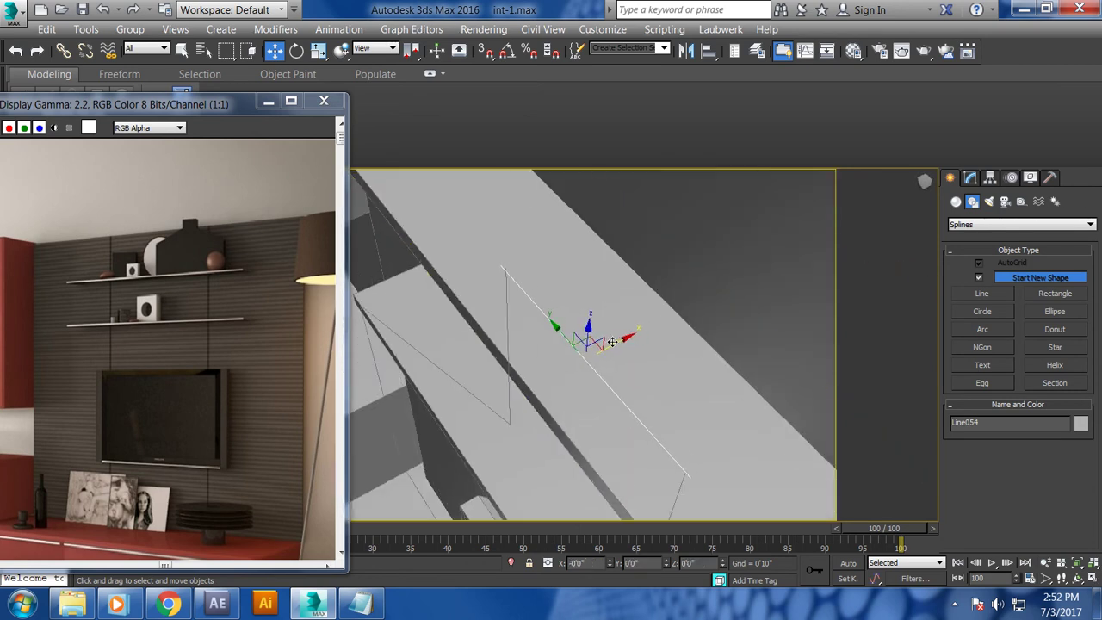
{"action": "middle_click_drag", "start_coordinate": [634, 347], "coordinate": [668, 384], "text": "alt"}
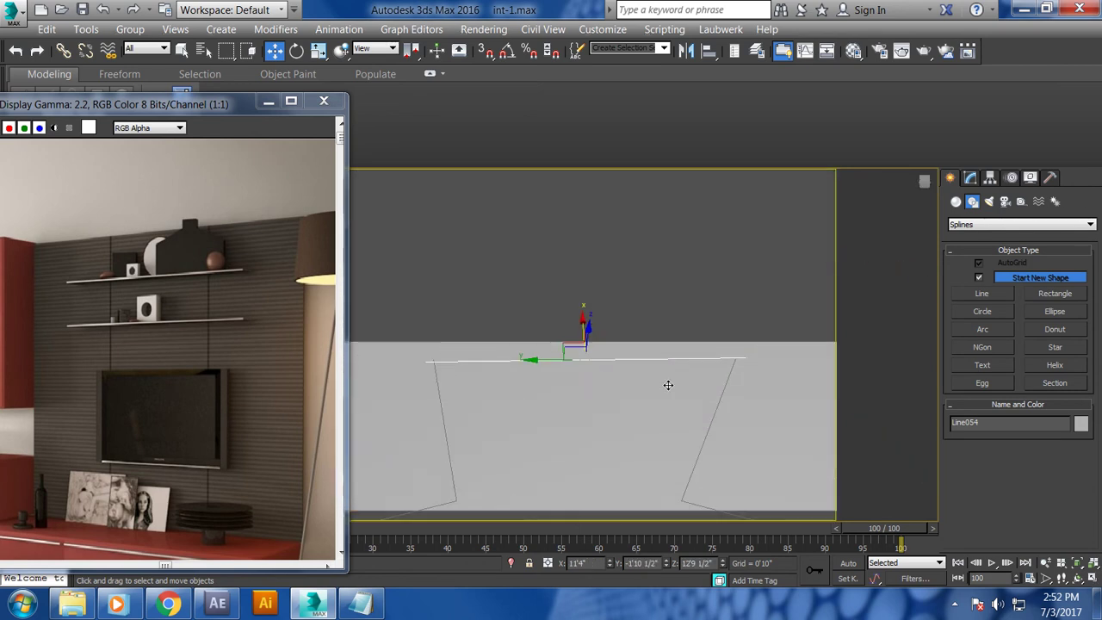
- Attach the welded outline to Line054
{"action": "left_click", "coordinate": [970, 178]}
{"action": "left_click", "coordinate": [981, 375]}
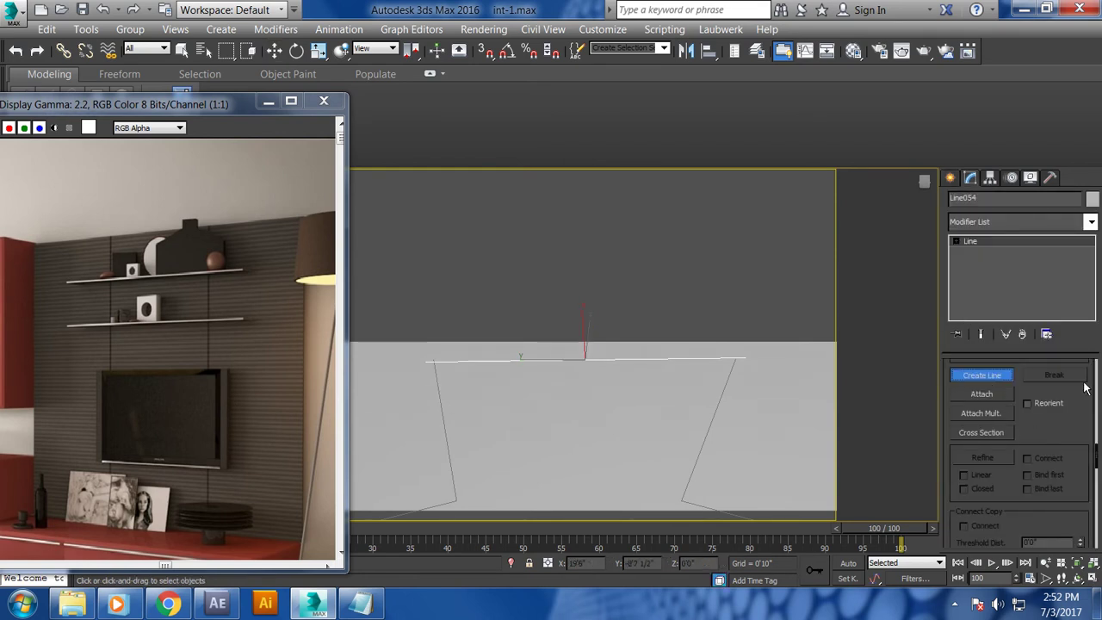
{"action": "left_click", "coordinate": [981, 393]}
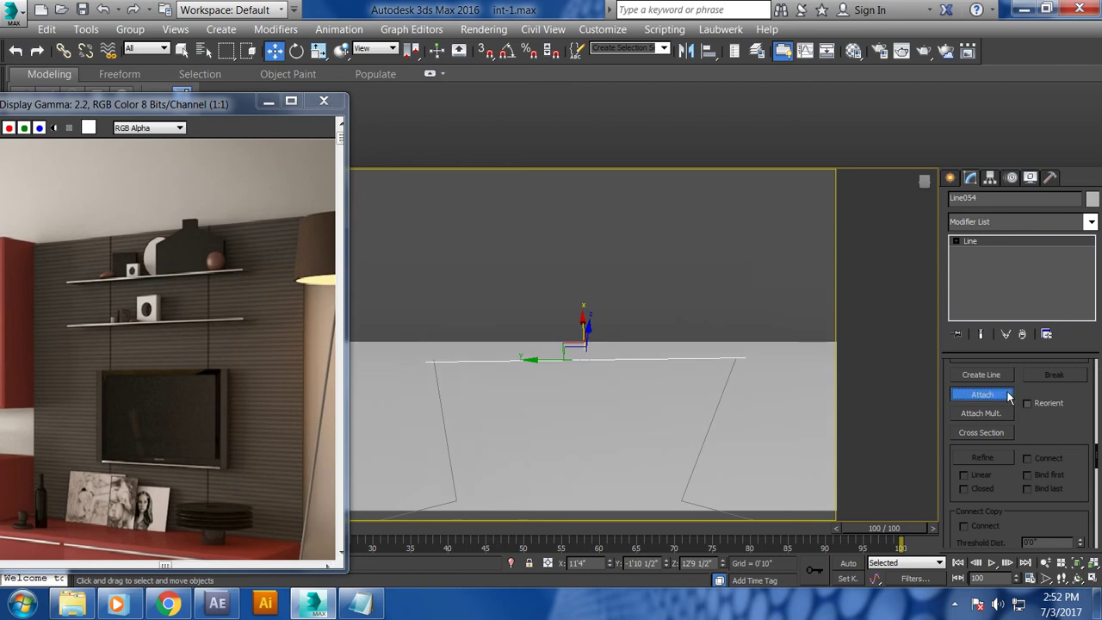
{"action": "left_click", "coordinate": [443, 398]}
{"action": "right_click", "coordinate": [440, 399]}
- Fuse and weld the vertices at the left top corner
{"action": "left_click_drag", "start_coordinate": [402, 342], "coordinate": [458, 384]}
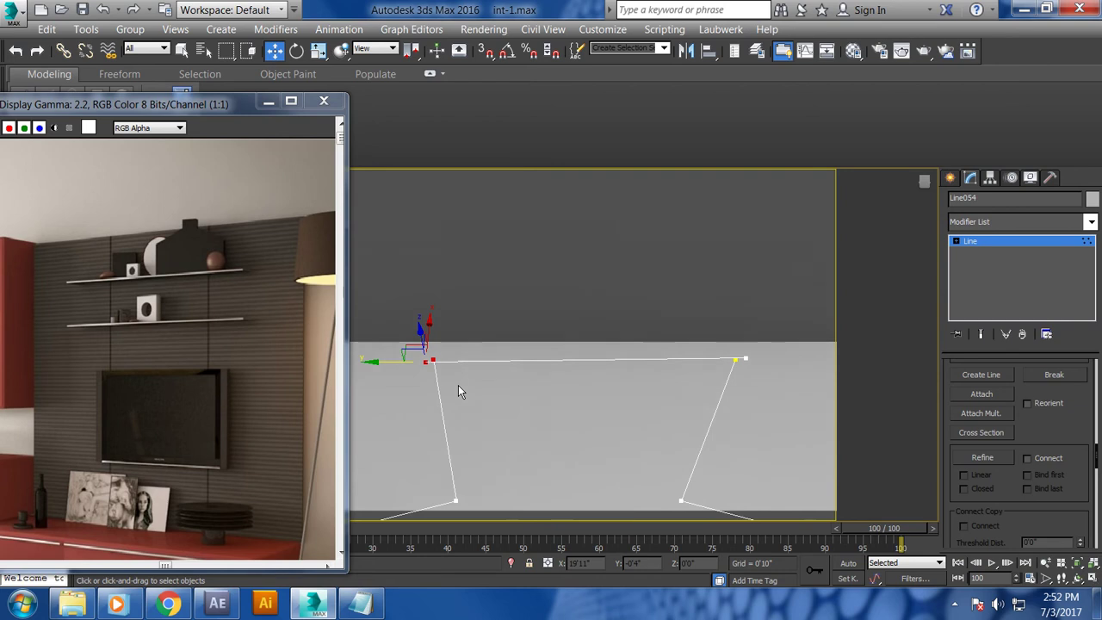
{"action": "right_click", "coordinate": [424, 361]}
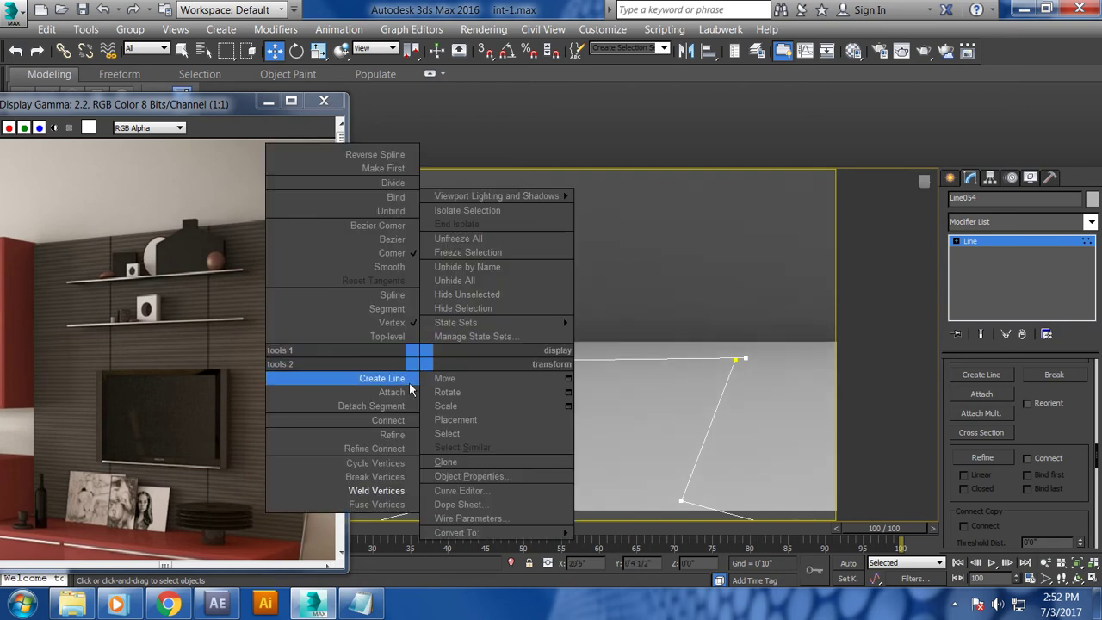
{"action": "left_click", "coordinate": [401, 508]}
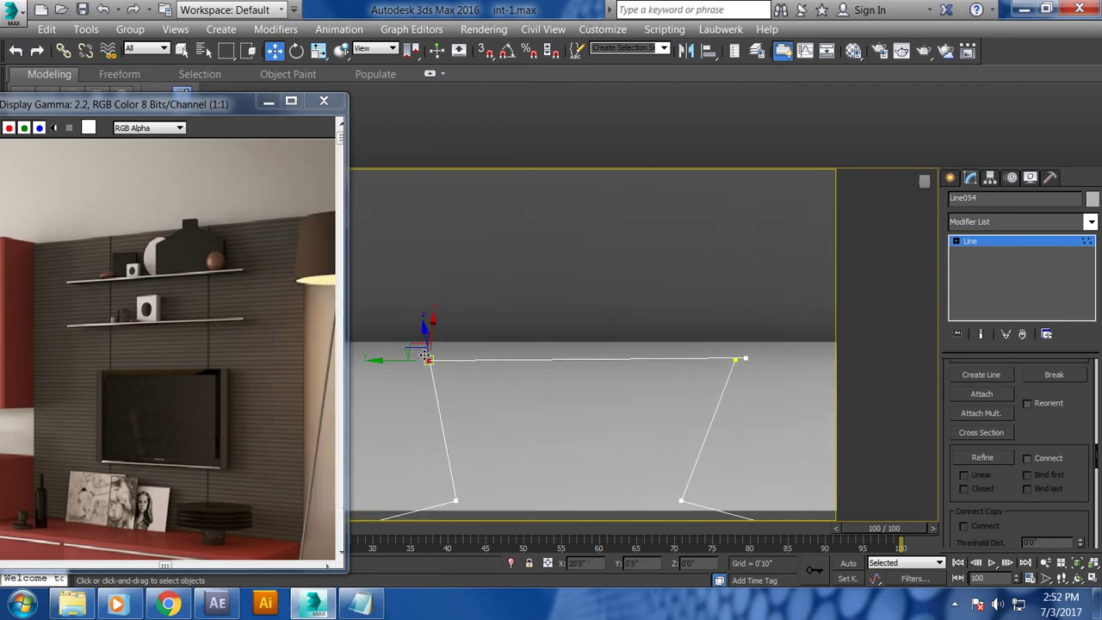
{"action": "right_click", "coordinate": [422, 353]}
{"action": "left_click", "coordinate": [401, 484]}
- Fuse and weld the right top corner vertices, then leave Vertex mode
{"action": "left_click_drag", "start_coordinate": [667, 310], "coordinate": [796, 388]}
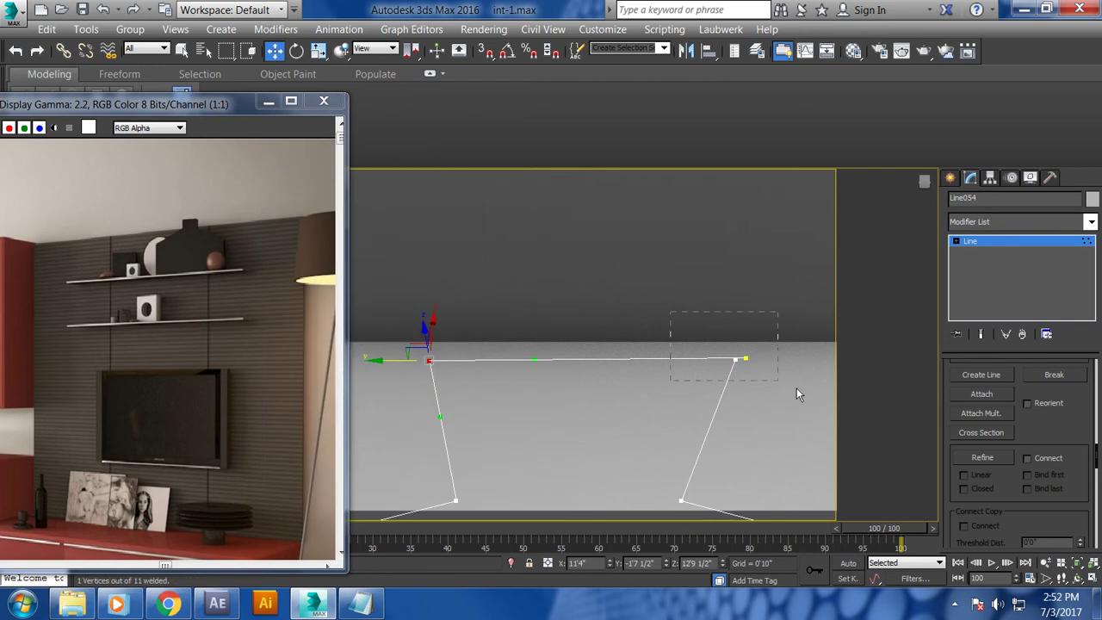
{"action": "right_click", "coordinate": [730, 370]}
{"action": "left_click", "coordinate": [697, 500]}
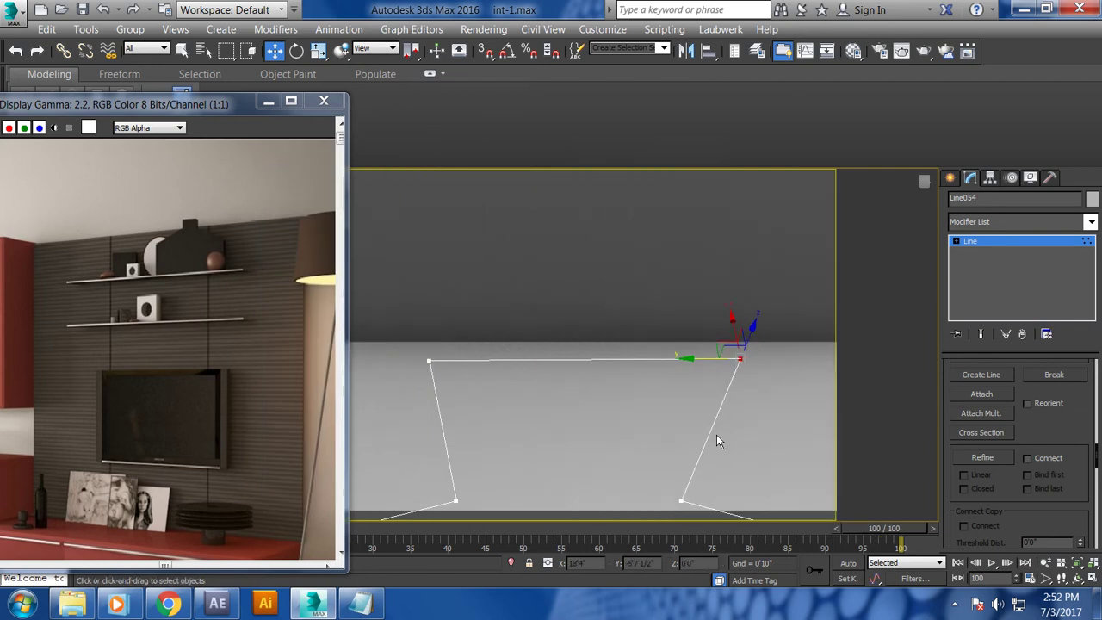
{"action": "right_click", "coordinate": [731, 366]}
{"action": "left_click", "coordinate": [683, 487]}
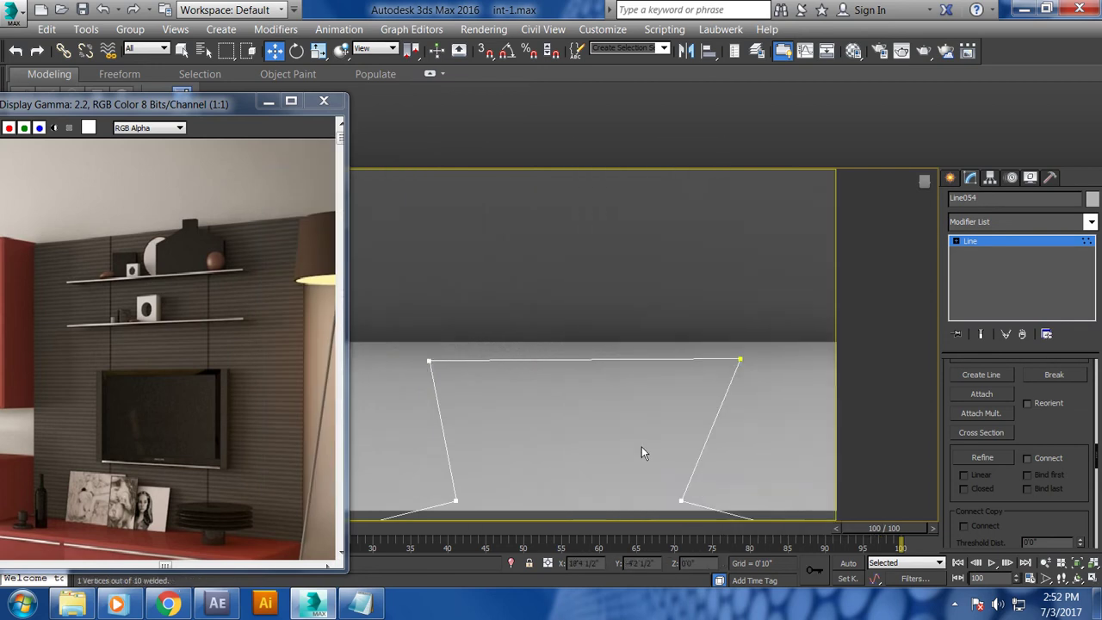
{"action": "scroll", "coordinate": [592, 402], "scroll_direction": "down", "scroll_amount": 5}
{"action": "scroll", "coordinate": [579, 301], "scroll_direction": "up", "scroll_amount": 3}
{"action": "scroll", "coordinate": [545, 348], "scroll_direction": "up", "scroll_amount": 3}
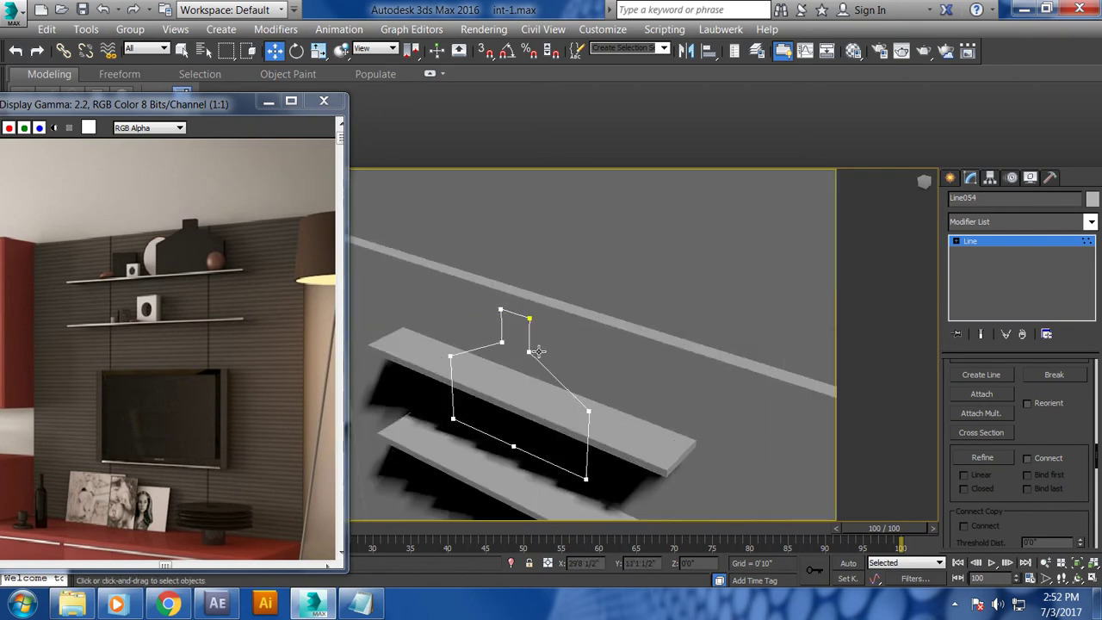
{"action": "left_click", "coordinate": [1020, 247]}
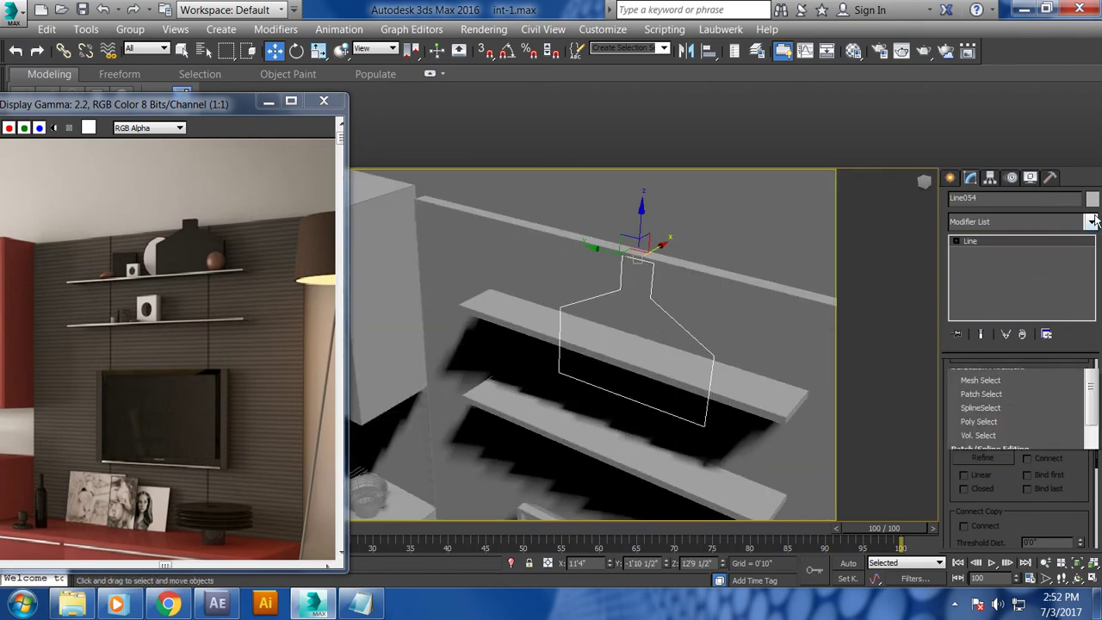
- Add an Extrude modifier with Amount 0'1" and orbit to check the panel
{"action": "left_click", "coordinate": [1016, 221]}
{"action": "scroll", "coordinate": [1006, 109], "scroll_direction": "down", "scroll_amount": 4}
{"action": "left_click", "coordinate": [975, 41]}
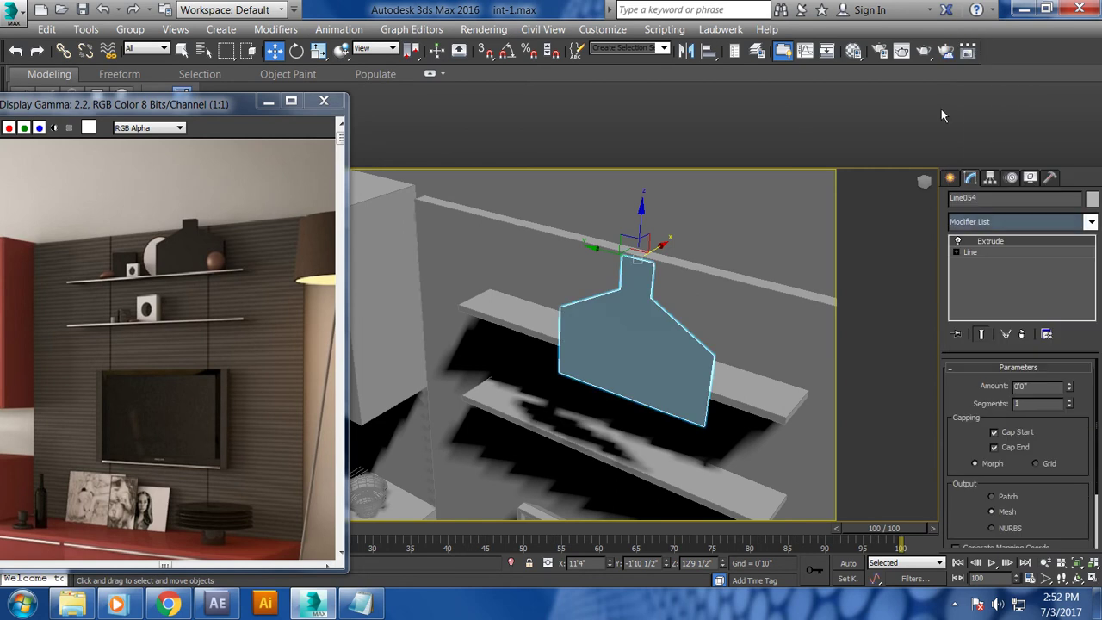
{"action": "scroll", "coordinate": [562, 304], "scroll_direction": "up", "scroll_amount": 3}
{"action": "middle_click_drag", "start_coordinate": [562, 304], "coordinate": [524, 295], "text": "alt"}
{"action": "scroll", "coordinate": [524, 295], "scroll_direction": "down", "scroll_amount": 3}
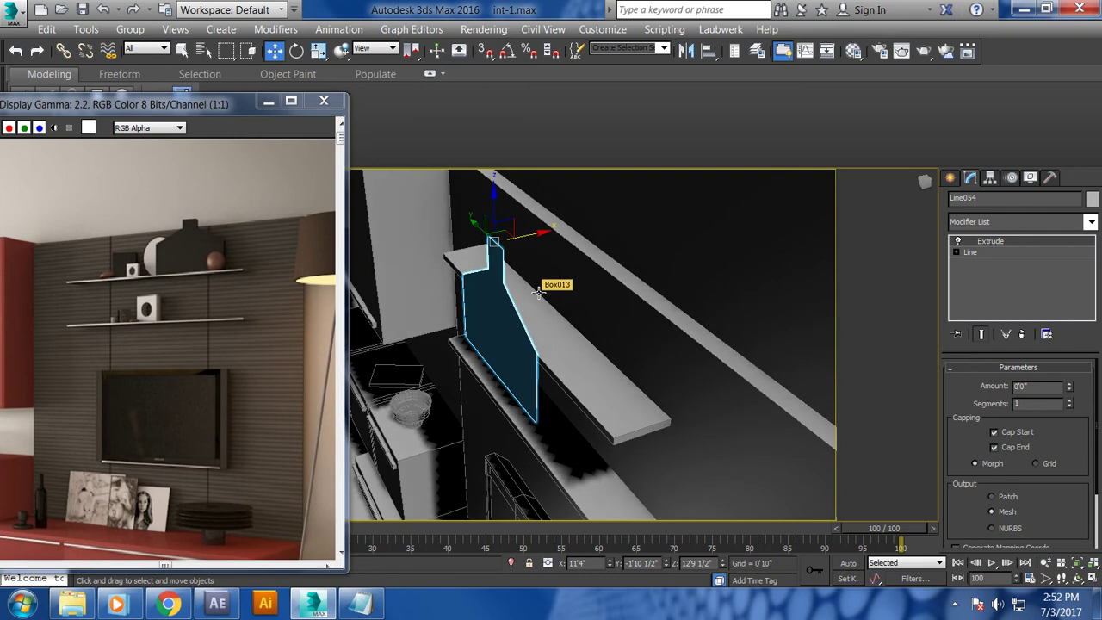
{"action": "left_click", "coordinate": [1072, 384]}
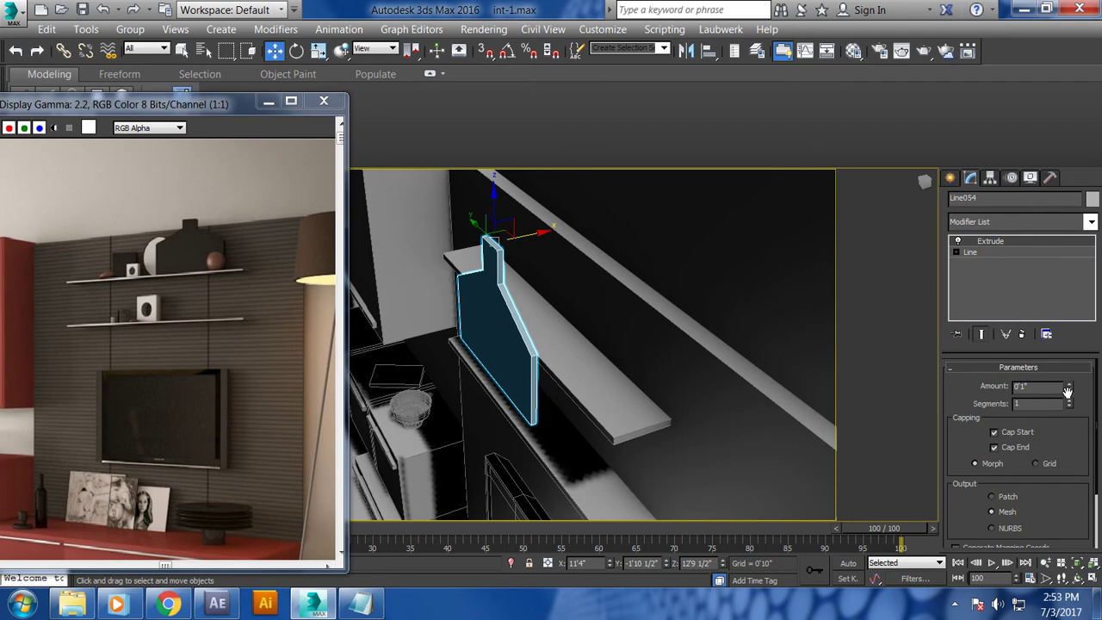
{"action": "middle_click_drag", "start_coordinate": [474, 403], "coordinate": [528, 369], "text": "alt"}
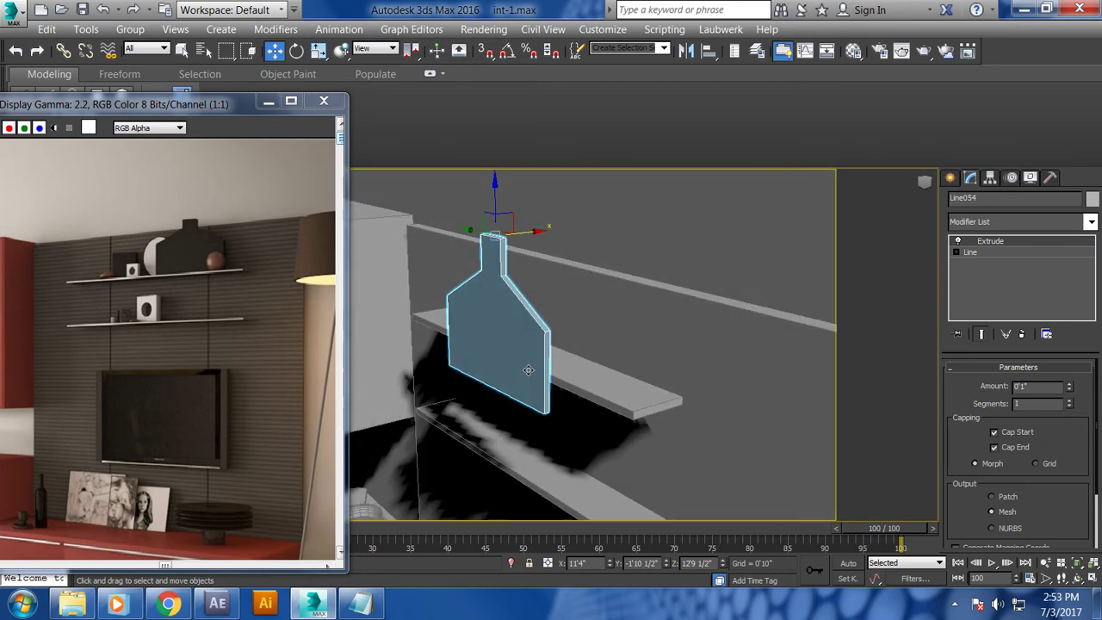
- Convert the panel to Editable Poly and scale it down uniformly
{"action": "key", "text": "r"}
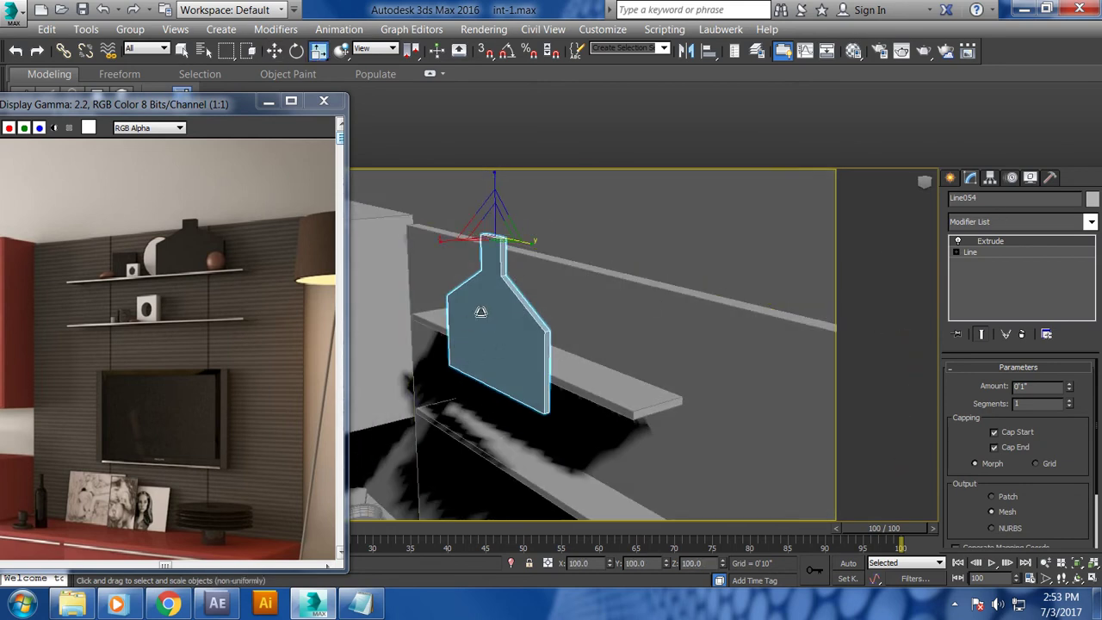
{"action": "right_click", "coordinate": [480, 312]}
{"action": "left_click", "coordinate": [697, 489]}
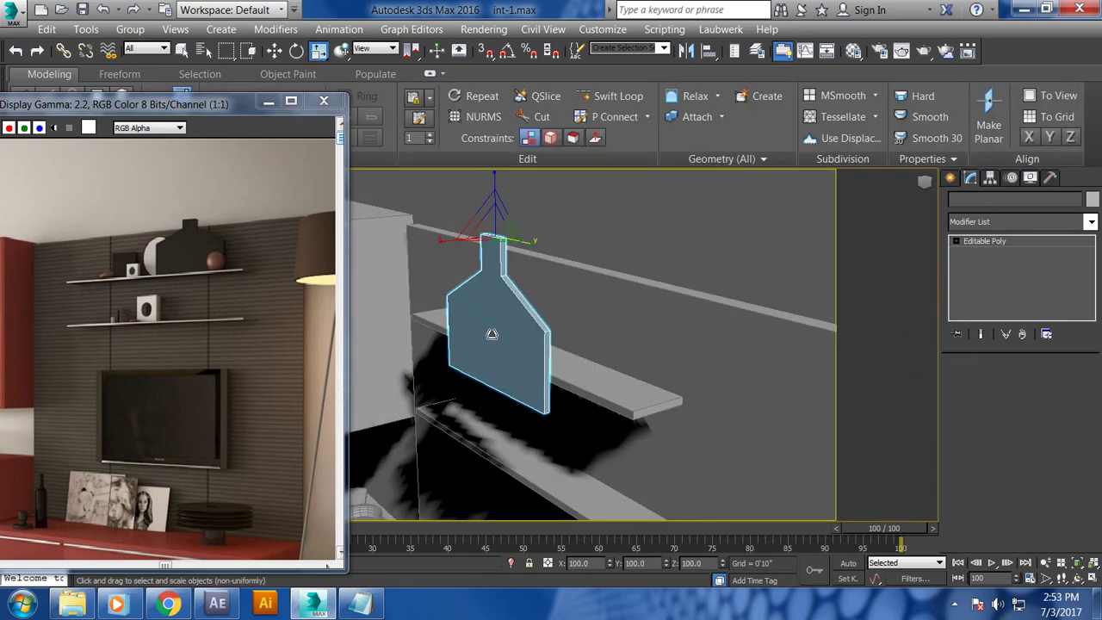
{"action": "left_click_drag", "start_coordinate": [487, 217], "coordinate": [533, 260]}
- Move and slightly rotate the panel so it stands on the upper shelf
{"action": "key", "text": "w"}
{"action": "left_click_drag", "start_coordinate": [523, 261], "coordinate": [555, 226]}
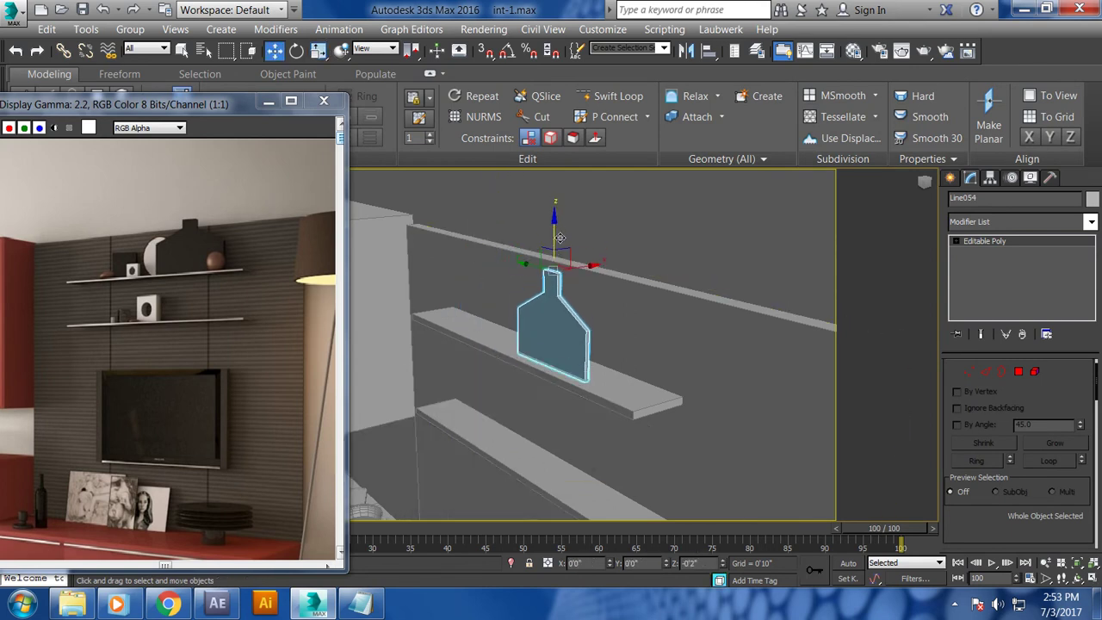
{"action": "middle_click_drag", "start_coordinate": [555, 228], "coordinate": [657, 228], "text": "alt"}
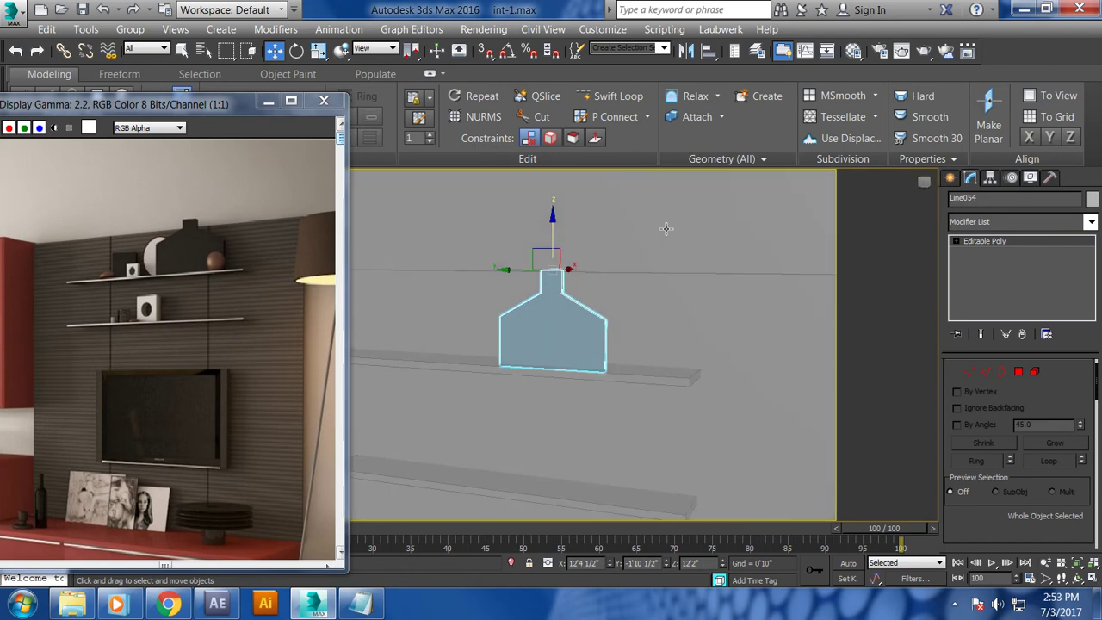
{"action": "key", "text": "e"}
{"action": "left_click_drag", "start_coordinate": [597, 274], "coordinate": [586, 274]}
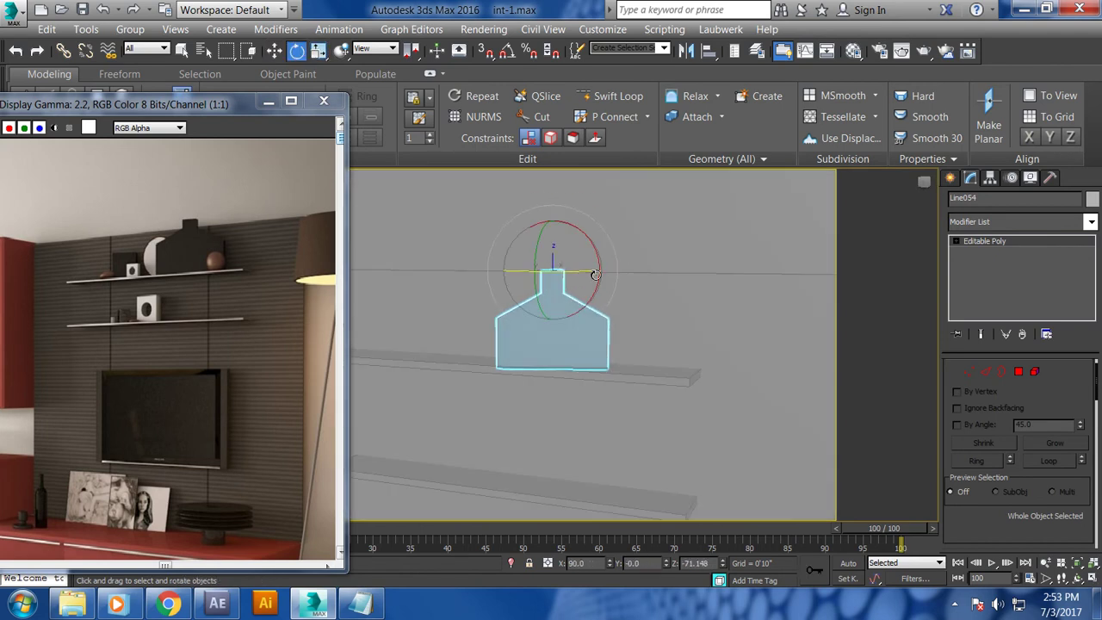
{"action": "middle_click_drag", "start_coordinate": [586, 273], "coordinate": [514, 270], "text": "alt"}
{"action": "key", "text": "w"}
{"action": "left_click_drag", "start_coordinate": [514, 270], "coordinate": [633, 270]}
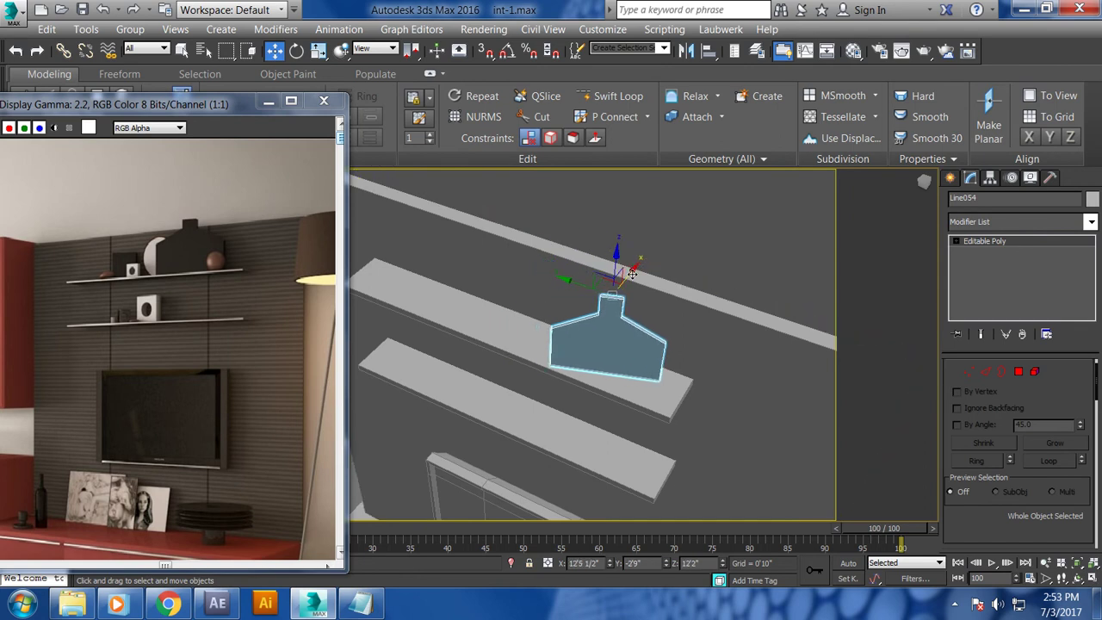
{"action": "middle_click_drag", "start_coordinate": [633, 271], "coordinate": [634, 277], "text": "alt"}
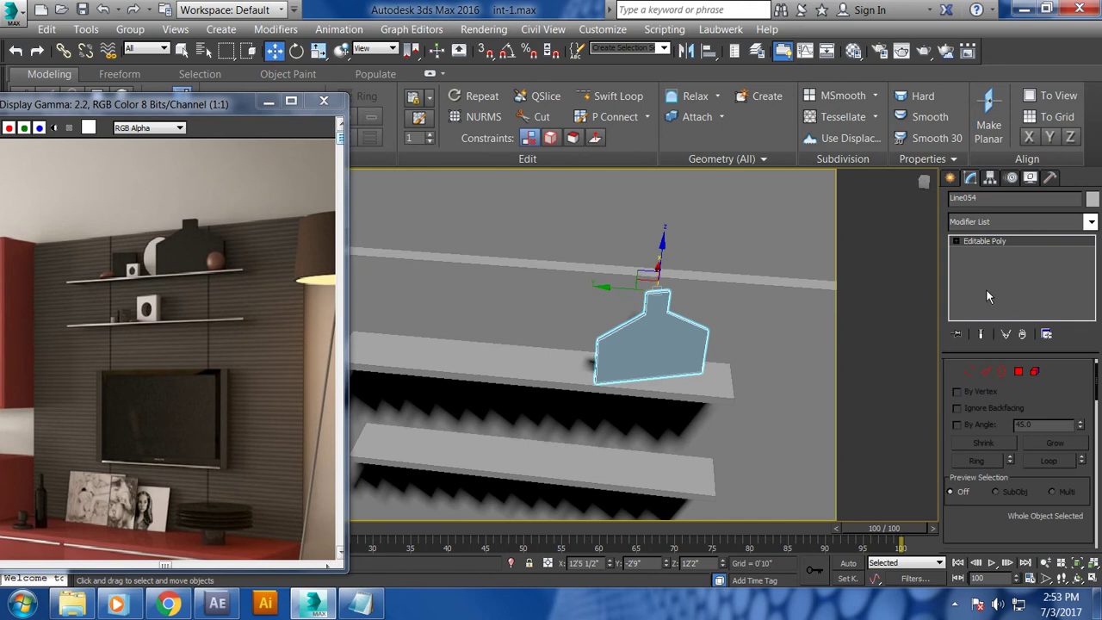
{"action": "left_click", "coordinate": [949, 179]}
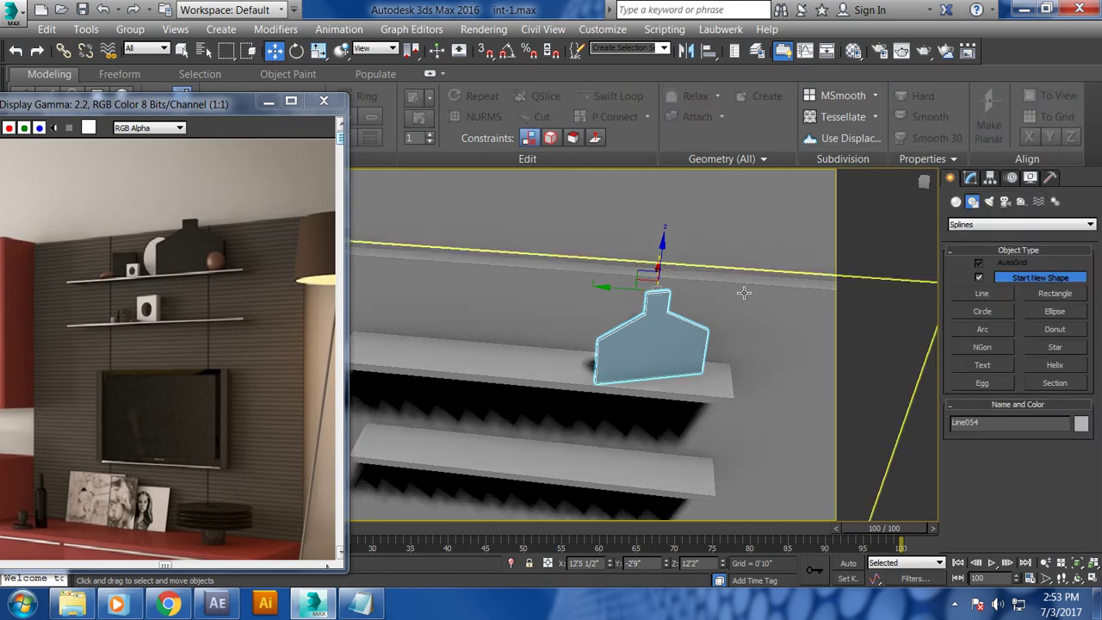
- Draw a rectangle beside the panel in the Front view and raise it slightly
{"action": "left_click", "coordinate": [1037, 293]}
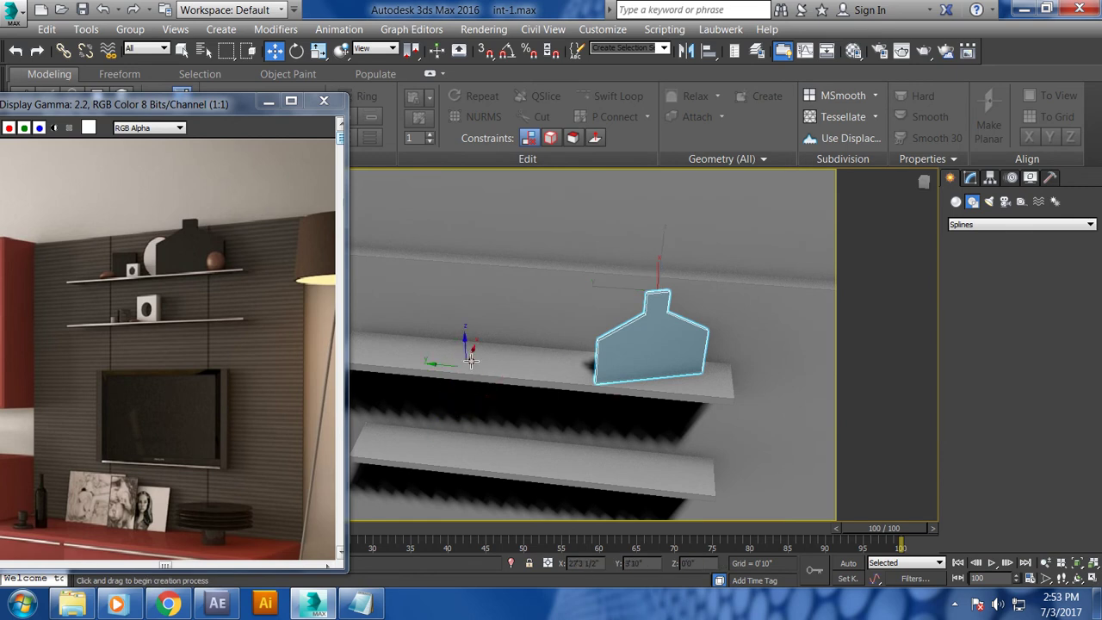
{"action": "key", "text": "alt+w"}
{"action": "right_click", "coordinate": [467, 433]}
{"action": "key", "text": "alt+w"}
{"action": "scroll", "coordinate": [623, 273], "scroll_direction": "down", "scroll_amount": 2}
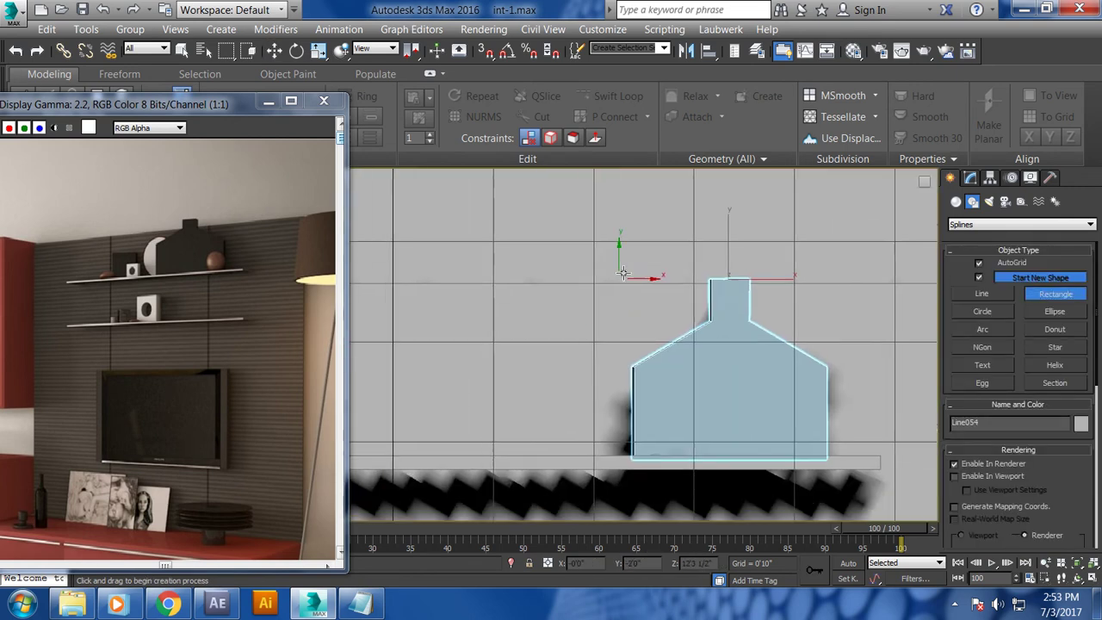
{"action": "middle_click_drag", "start_coordinate": [623, 274], "coordinate": [703, 244]}
{"action": "left_click_drag", "start_coordinate": [479, 333], "coordinate": [599, 429]}
{"action": "key", "text": "alt+w"}
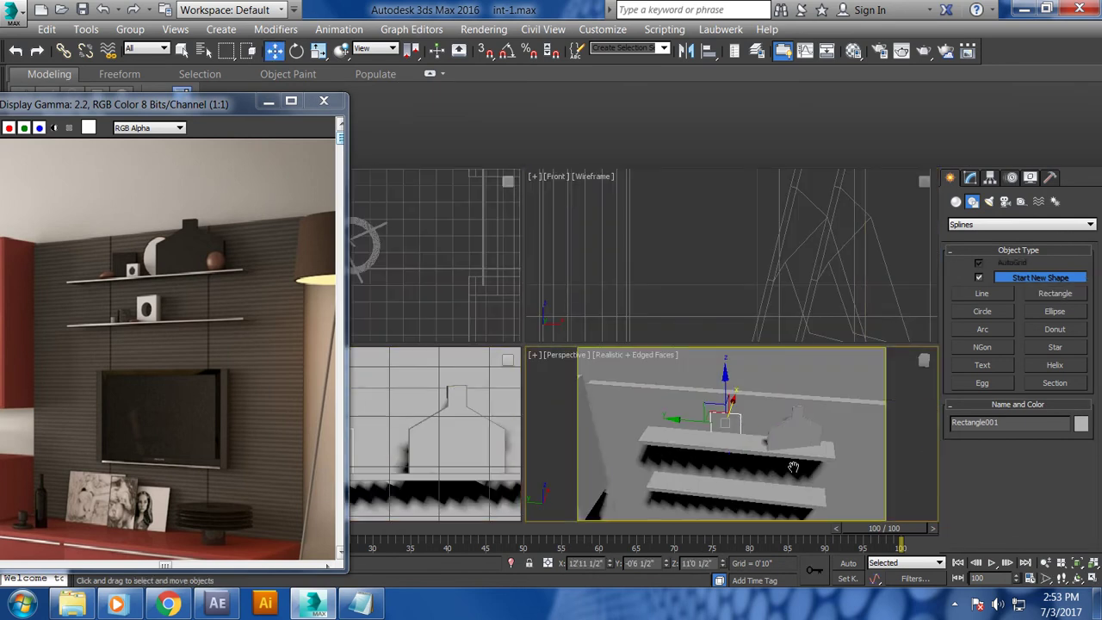
{"action": "key", "text": "alt+w"}
{"action": "key", "text": "w"}
{"action": "left_click_drag", "start_coordinate": [497, 301], "coordinate": [535, 296]}
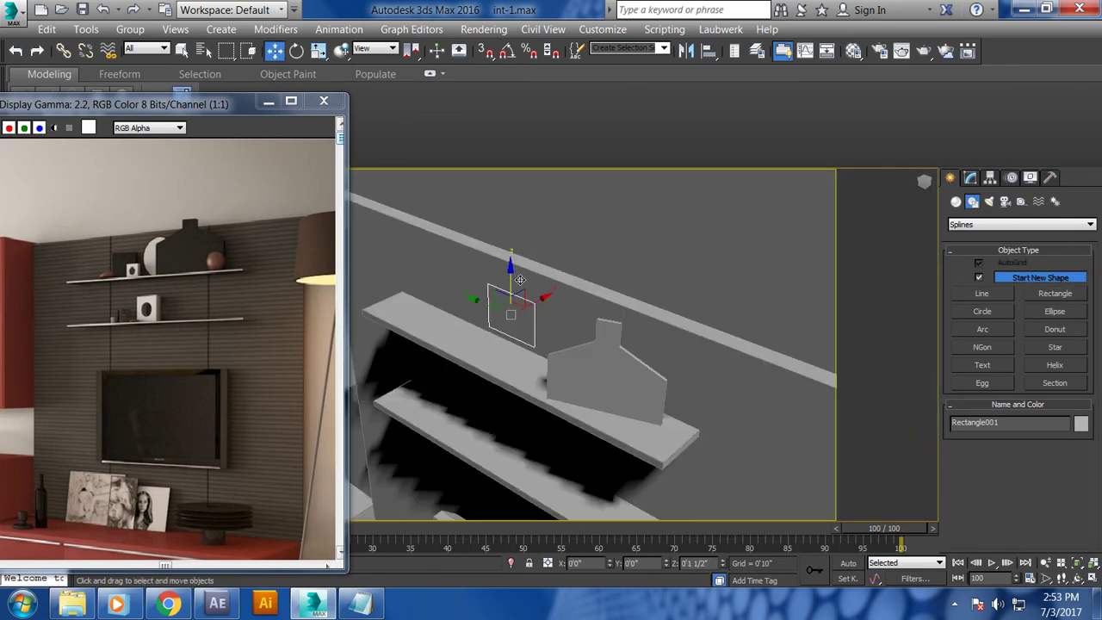
- Draw a small circle, Circle001, inside the rectangle in the Left view
{"action": "middle_click_drag", "start_coordinate": [535, 296], "coordinate": [547, 305], "text": "alt"}
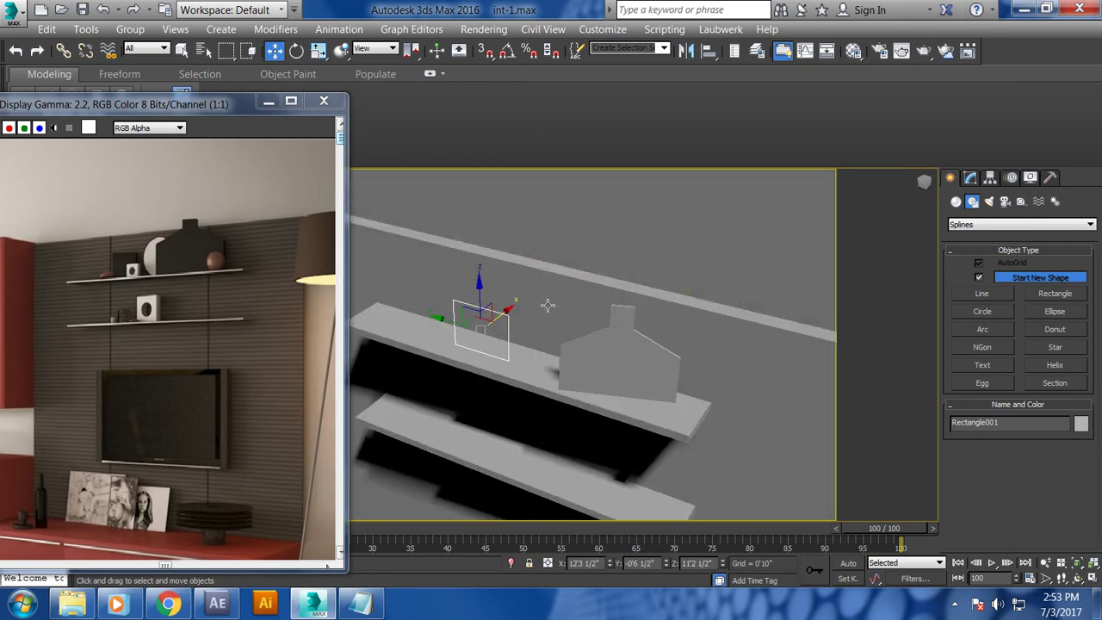
{"action": "left_click", "coordinate": [1009, 310]}
{"action": "key", "text": "alt+w"}
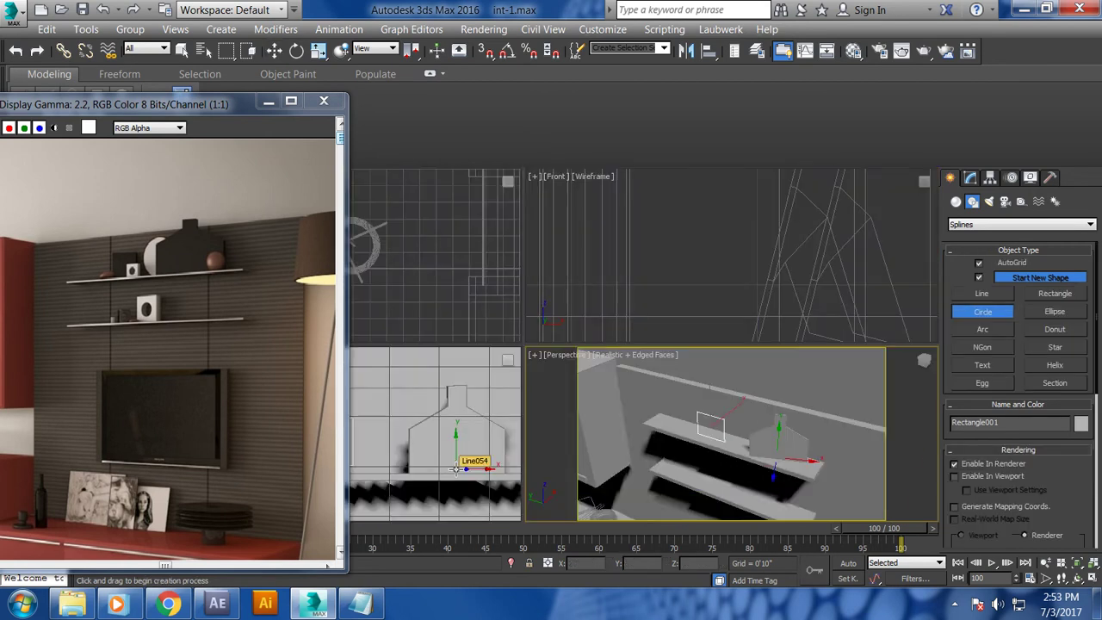
{"action": "left_click_drag", "start_coordinate": [431, 436], "coordinate": [432, 432]}
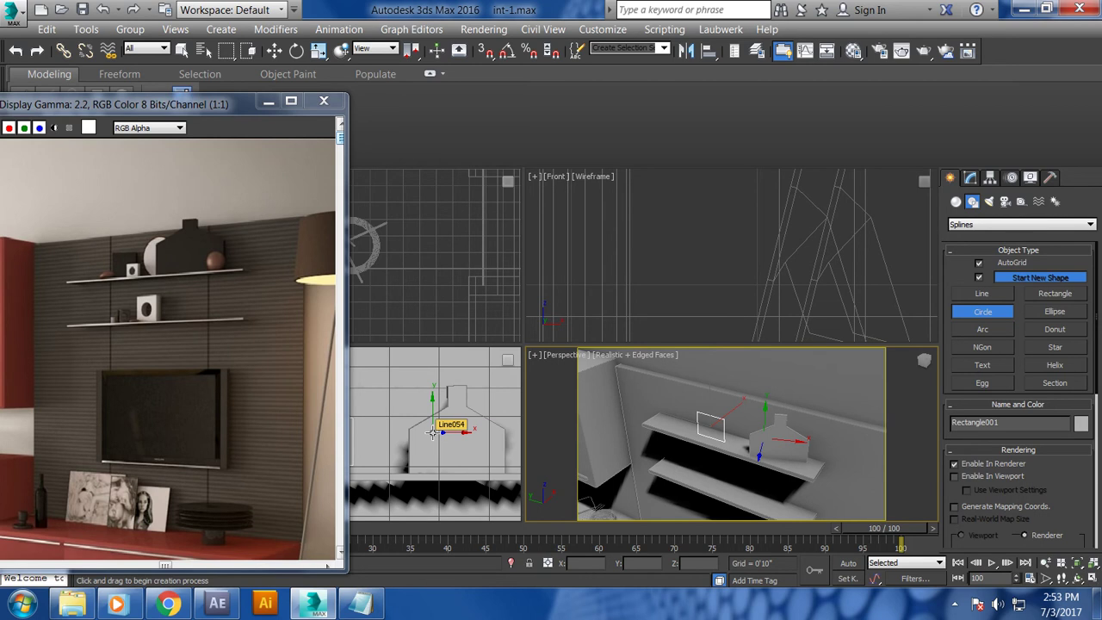
{"action": "right_click", "coordinate": [432, 432]}
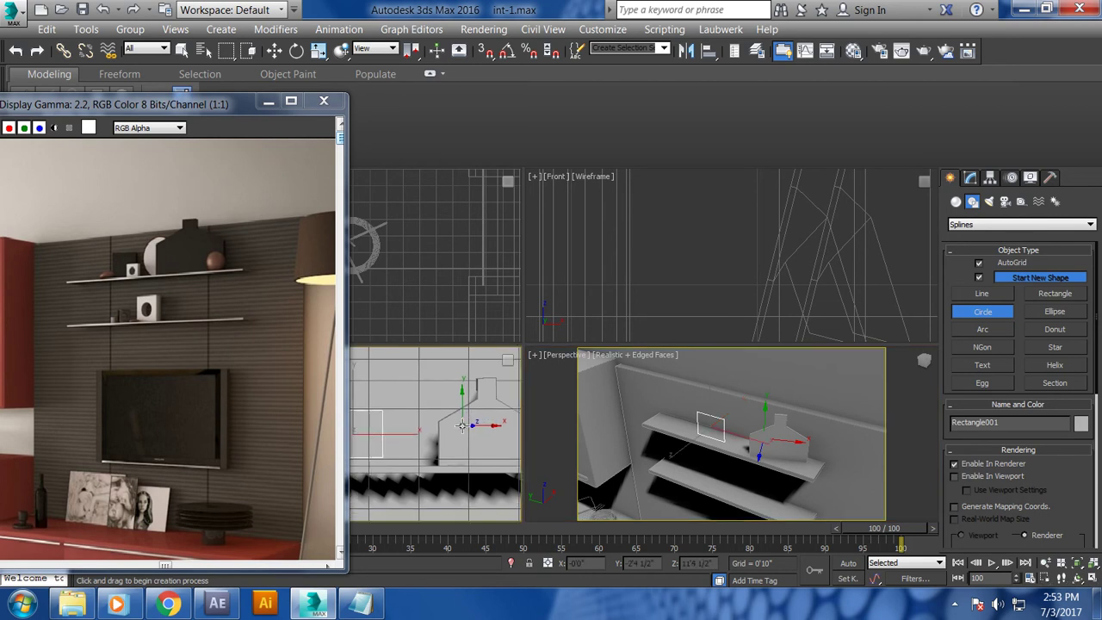
{"action": "key", "text": "alt+w"}
{"action": "left_click_drag", "start_coordinate": [602, 344], "coordinate": [622, 338]}
- Stop drawing circles and move the circle down onto the shelf in the perspective view
{"action": "right_click", "coordinate": [621, 344]}
{"action": "key", "text": "alt+w"}
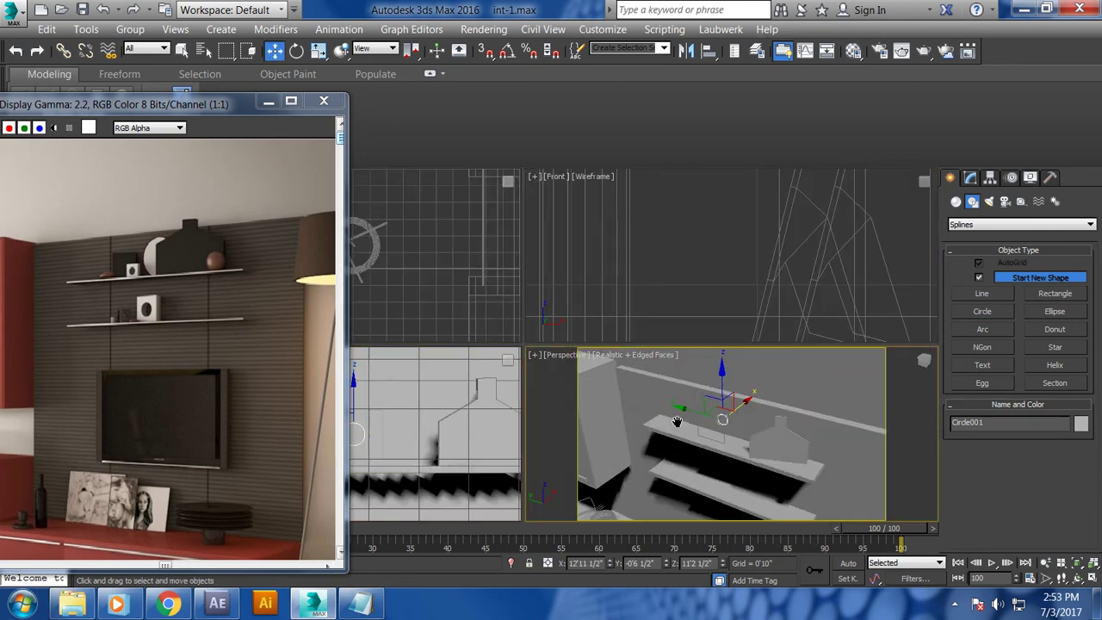
{"action": "key", "text": "alt+w"}
{"action": "scroll", "coordinate": [634, 399], "scroll_direction": "up", "scroll_amount": 5}
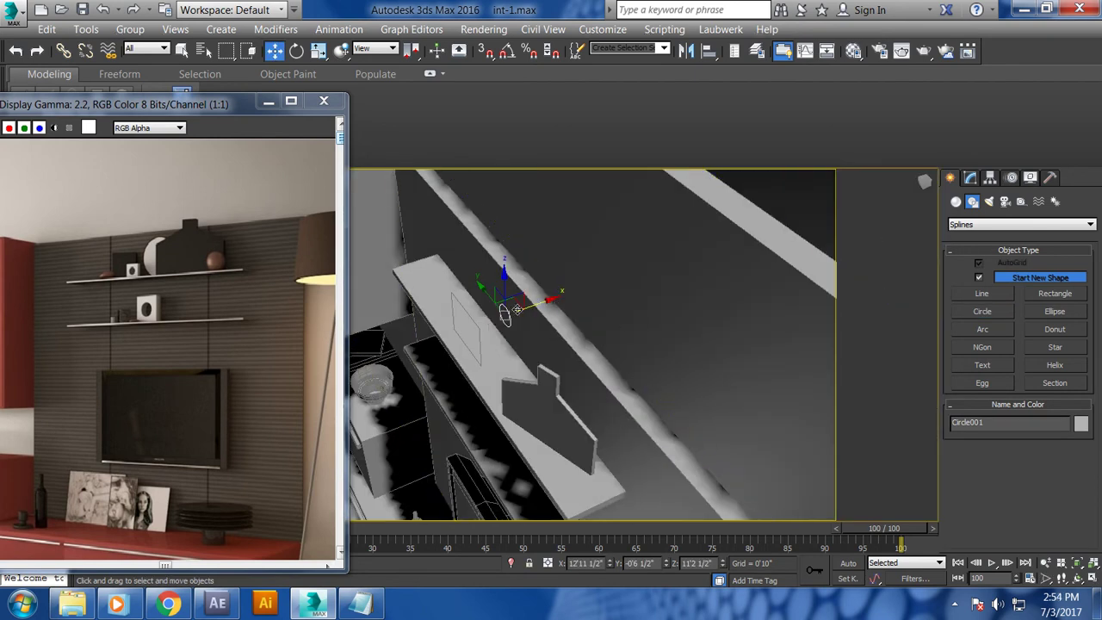
{"action": "left_click_drag", "start_coordinate": [546, 303], "coordinate": [507, 317]}
- Frame the small circle and rectangle in the top view and select them
{"action": "key", "text": "alt+w"}
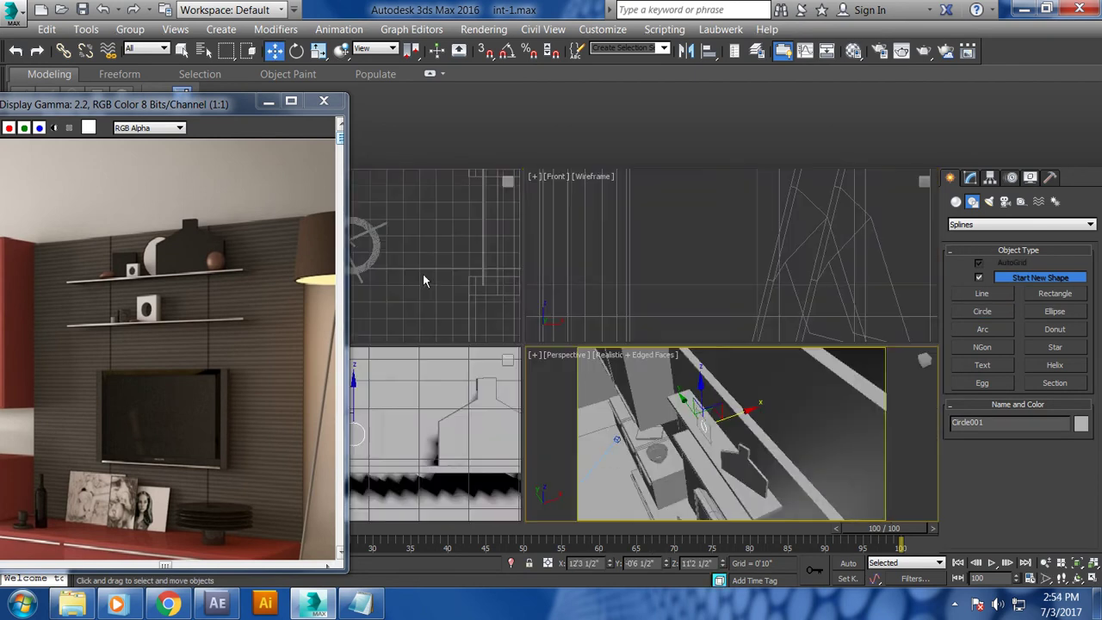
{"action": "key", "text": "alt+w"}
{"action": "scroll", "coordinate": [459, 263], "scroll_direction": "down", "scroll_amount": 5}
{"action": "scroll", "coordinate": [456, 271], "scroll_direction": "up", "scroll_amount": 5}
{"action": "middle_click_drag", "start_coordinate": [454, 278], "coordinate": [437, 403]}
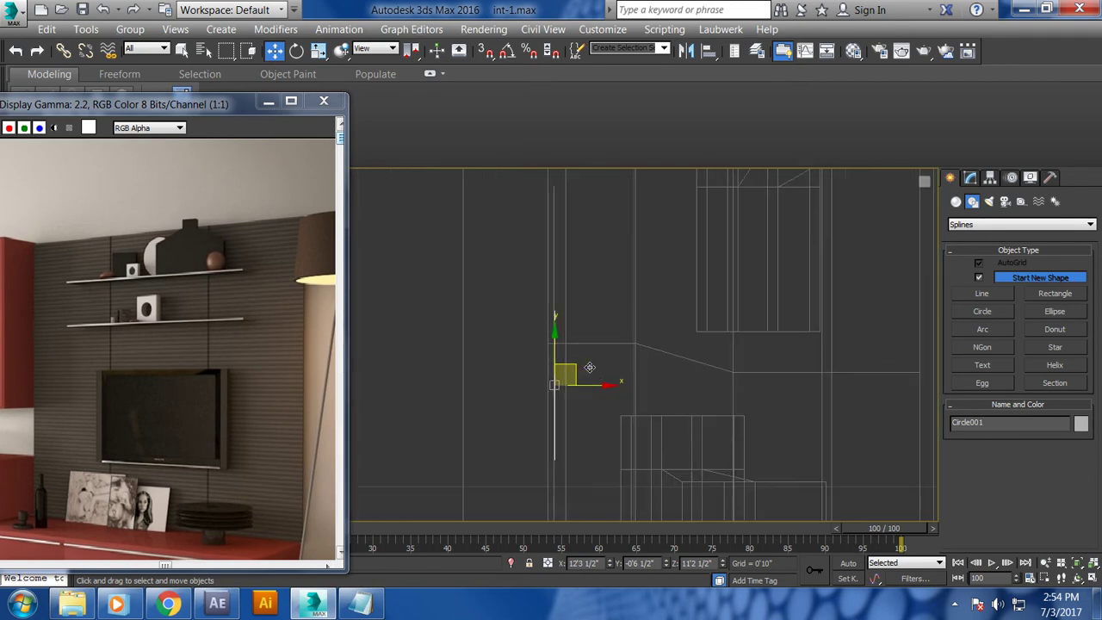
{"action": "key", "text": "alt+w"}
{"action": "left_click", "coordinate": [707, 424], "text": "ctrl"}
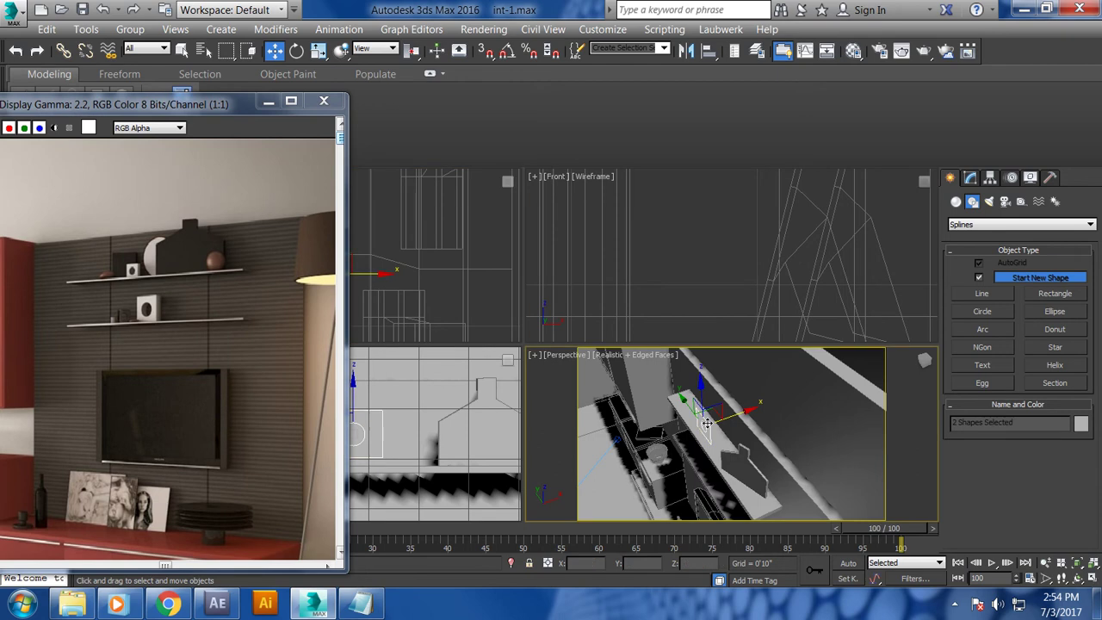
{"action": "mouse_move", "coordinate": [491, 302]}
{"action": "middle_mouse_down"}
{"action": "mouse_move", "coordinate": [442, 255]}
{"action": "mouse_move", "coordinate": [501, 301]}
{"action": "middle_mouse_up"}
- Slide the circle left and nudge it until it sits centred in the rectangle
{"action": "key", "text": "alt+w"}
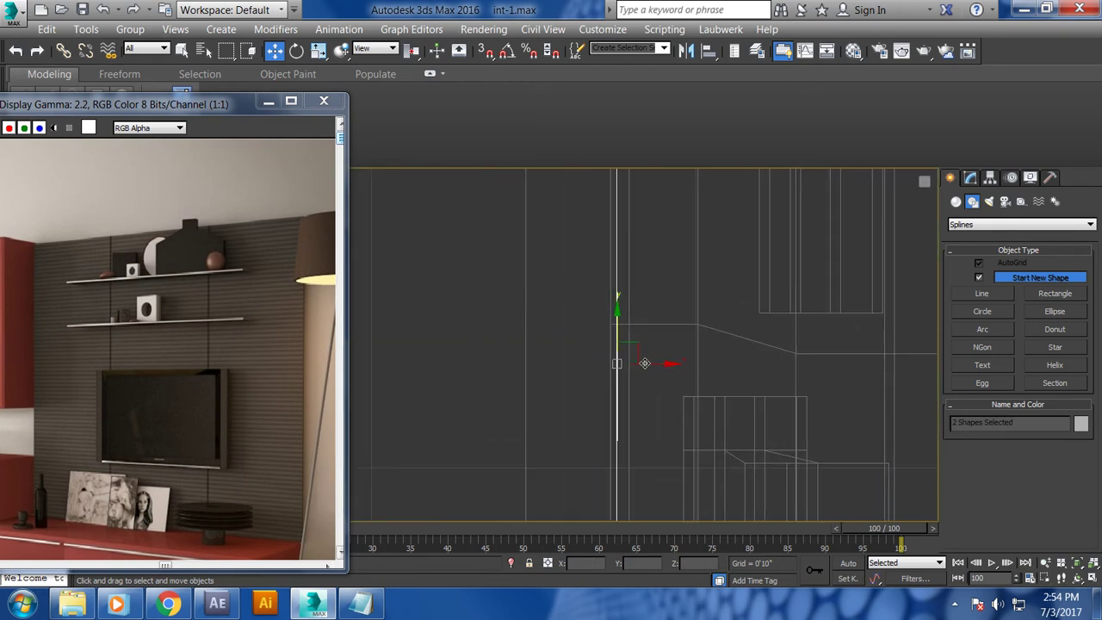
{"action": "left_click_drag", "start_coordinate": [657, 375], "coordinate": [591, 401]}
{"action": "left_click", "coordinate": [581, 424]}
{"action": "left_click_drag", "start_coordinate": [616, 367], "coordinate": [614, 366]}
{"action": "key", "text": "alt+w"}
- Convert both the circle and the rectangle to Editable Splines
{"action": "left_click", "coordinate": [663, 425]}
{"action": "key", "text": "alt+w"}
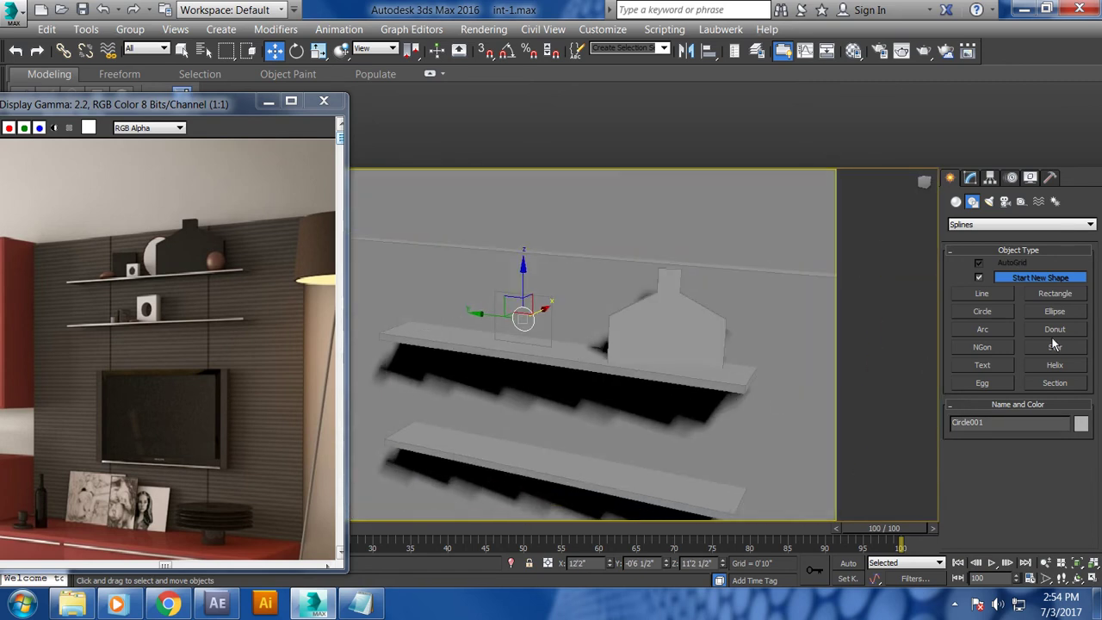
{"action": "left_click", "coordinate": [970, 177]}
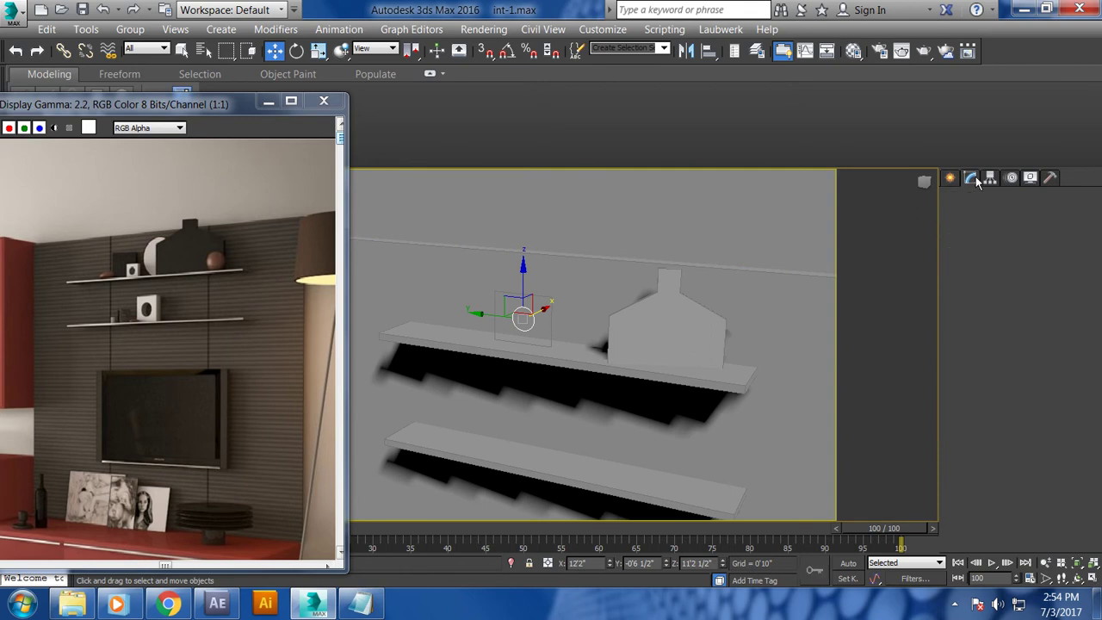
{"action": "left_click", "coordinate": [548, 325], "text": "ctrl"}
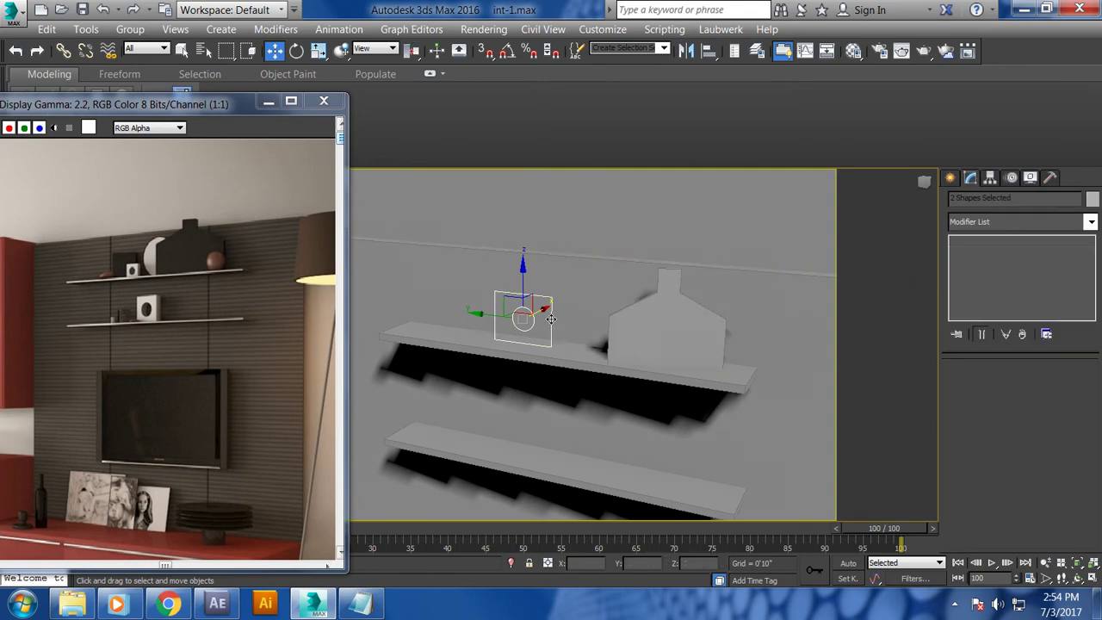
{"action": "right_click", "coordinate": [551, 323]}
{"action": "left_click", "coordinate": [766, 494]}
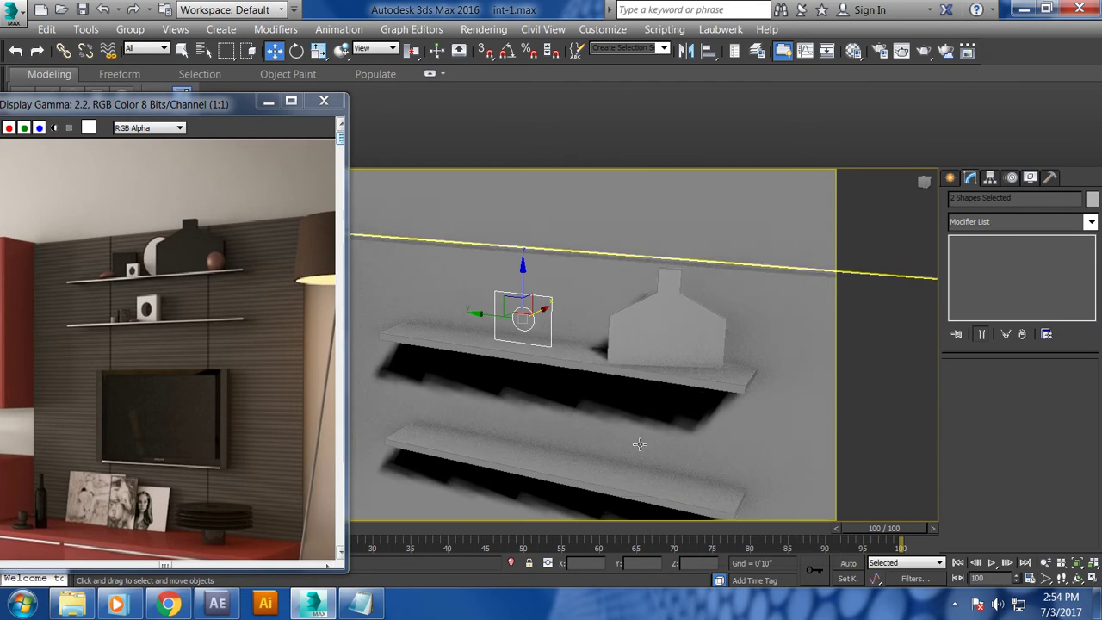
{"action": "left_click", "coordinate": [547, 320]}
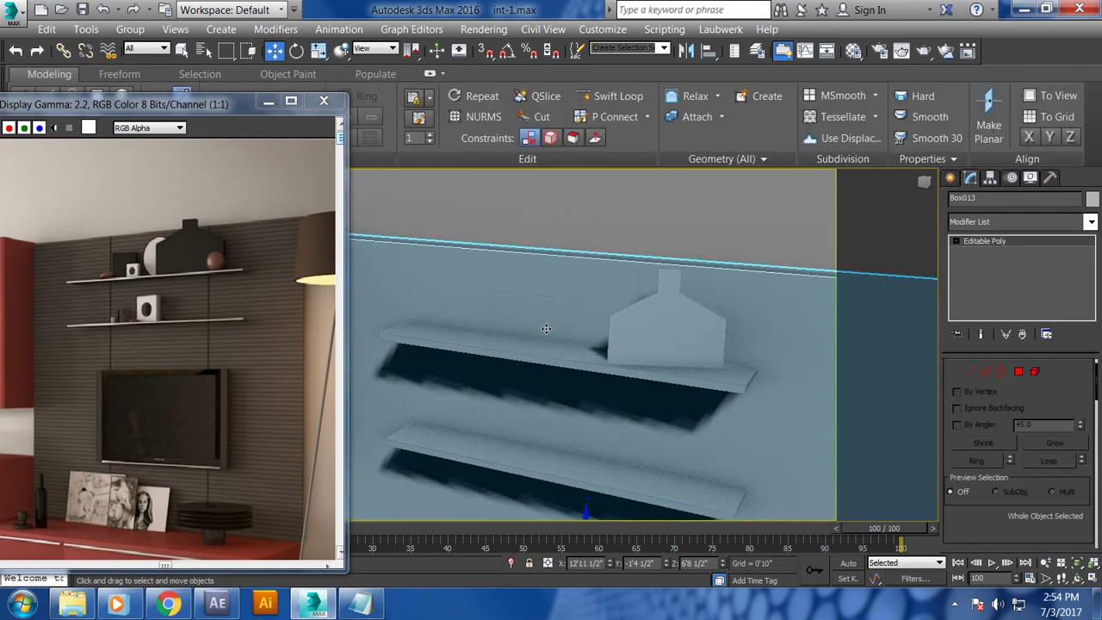
- Select Rectangle001 alone and start attaching the circle to it
{"action": "left_click", "coordinate": [552, 306]}
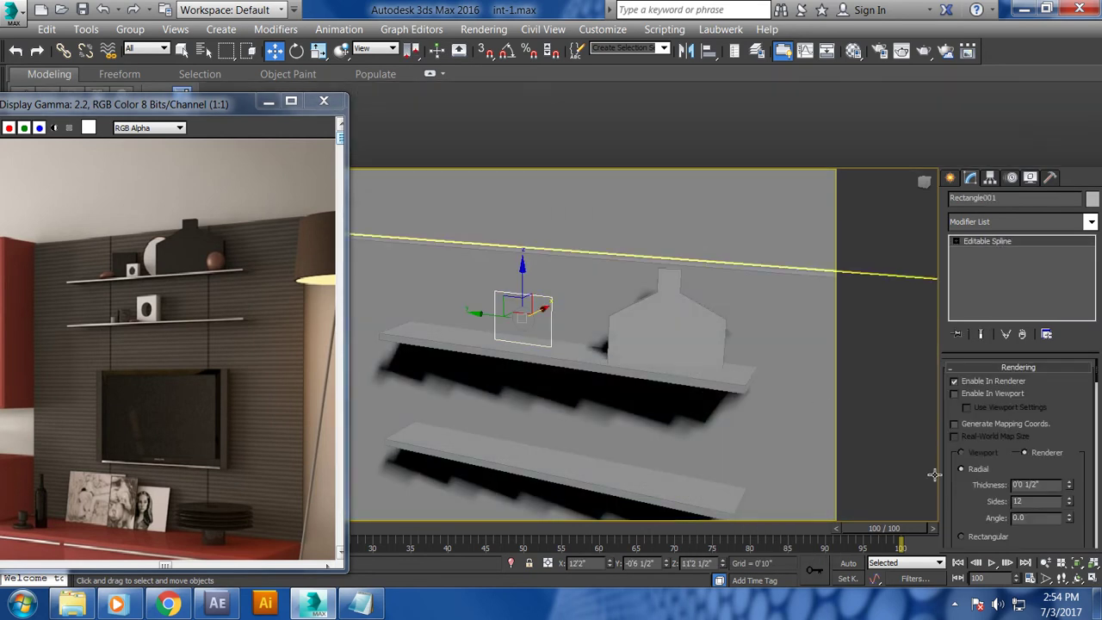
{"action": "scroll", "coordinate": [966, 495], "scroll_direction": "down", "scroll_amount": 3}
{"action": "scroll", "coordinate": [975, 473], "scroll_direction": "down", "scroll_amount": 3}
{"action": "scroll", "coordinate": [983, 451], "scroll_direction": "down", "scroll_amount": 3}
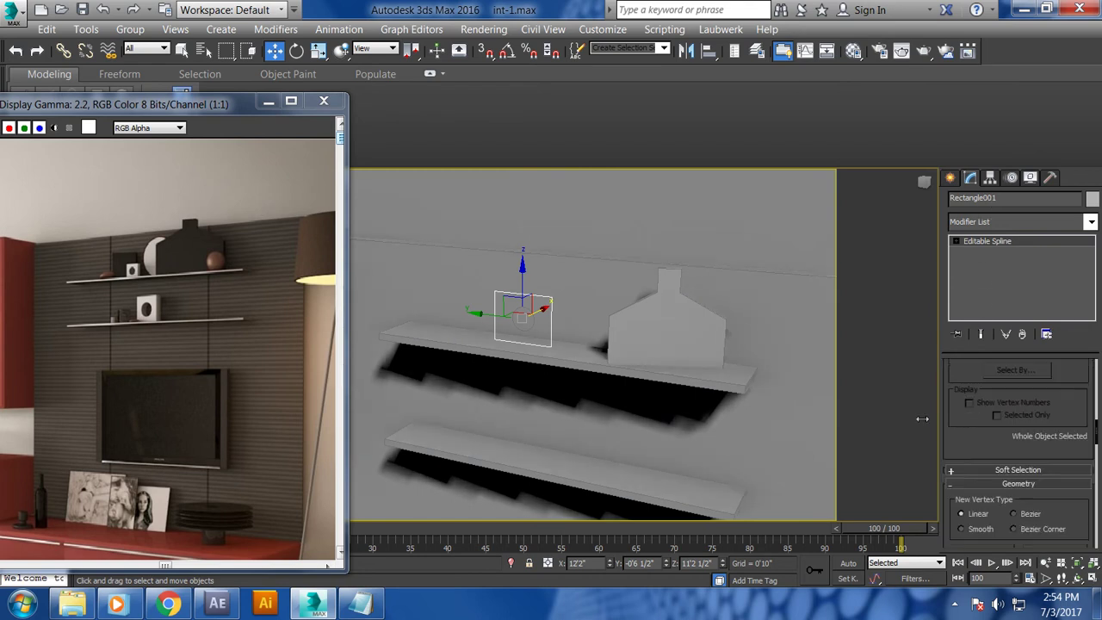
{"action": "scroll", "coordinate": [986, 435], "scroll_direction": "down", "scroll_amount": 3}
{"action": "left_click", "coordinate": [985, 384]}
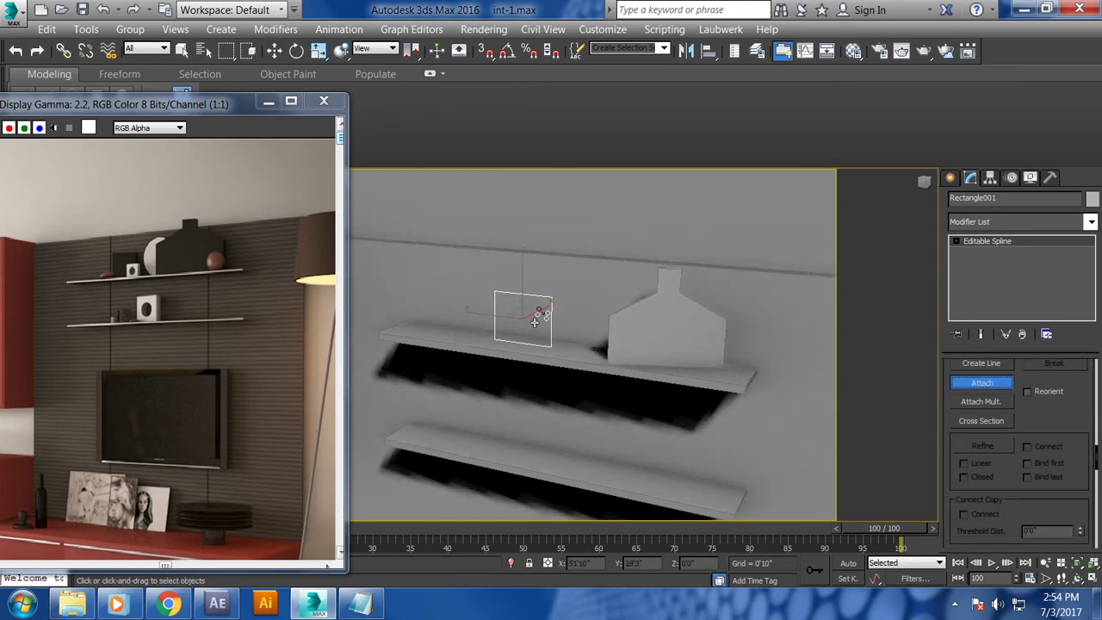
- Add an Extrude modifier with a 0'1" amount to the combined shape
{"action": "right_click", "coordinate": [535, 319]}
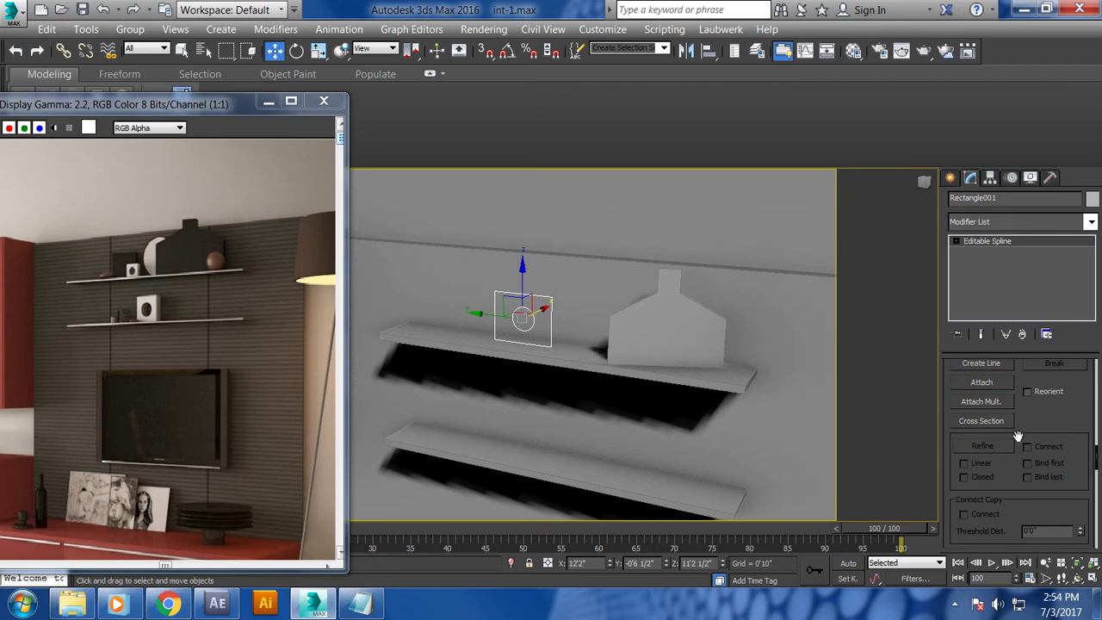
{"action": "left_click", "coordinate": [1090, 222]}
{"action": "scroll", "coordinate": [1036, 312], "scroll_direction": "down", "scroll_amount": 5}
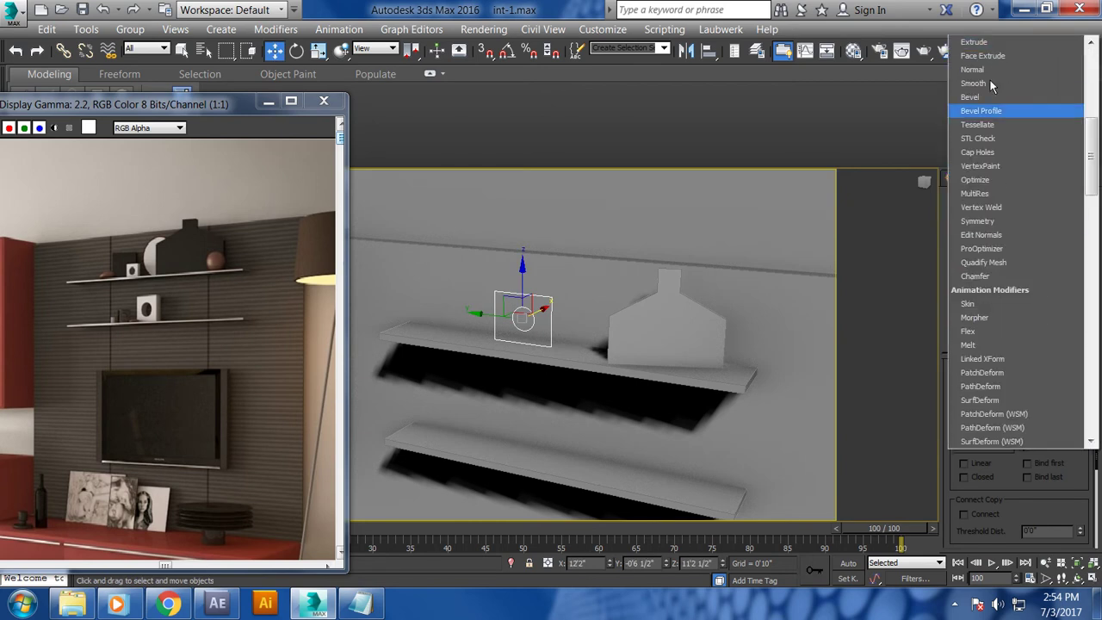
{"action": "left_click", "coordinate": [989, 42]}
- Position the thin plaque on the shelf, checking it from a frontal view
{"action": "mouse_move", "coordinate": [646, 330]}
{"action": "middle_mouse_down", "text": "alt"}
{"action": "mouse_move", "coordinate": [592, 347]}
{"action": "mouse_move", "coordinate": [582, 286]}
{"action": "mouse_move", "coordinate": [516, 296]}
{"action": "mouse_move", "coordinate": [410, 337]}
{"action": "mouse_move", "coordinate": [427, 354]}
{"action": "mouse_move", "coordinate": [433, 413]}
{"action": "mouse_move", "coordinate": [440, 347]}
{"action": "middle_mouse_up", "text": "alt"}
{"action": "left_click_drag", "start_coordinate": [427, 351], "coordinate": [409, 357]}
{"action": "middle_click_drag", "start_coordinate": [409, 357], "coordinate": [343, 343], "text": "alt"}
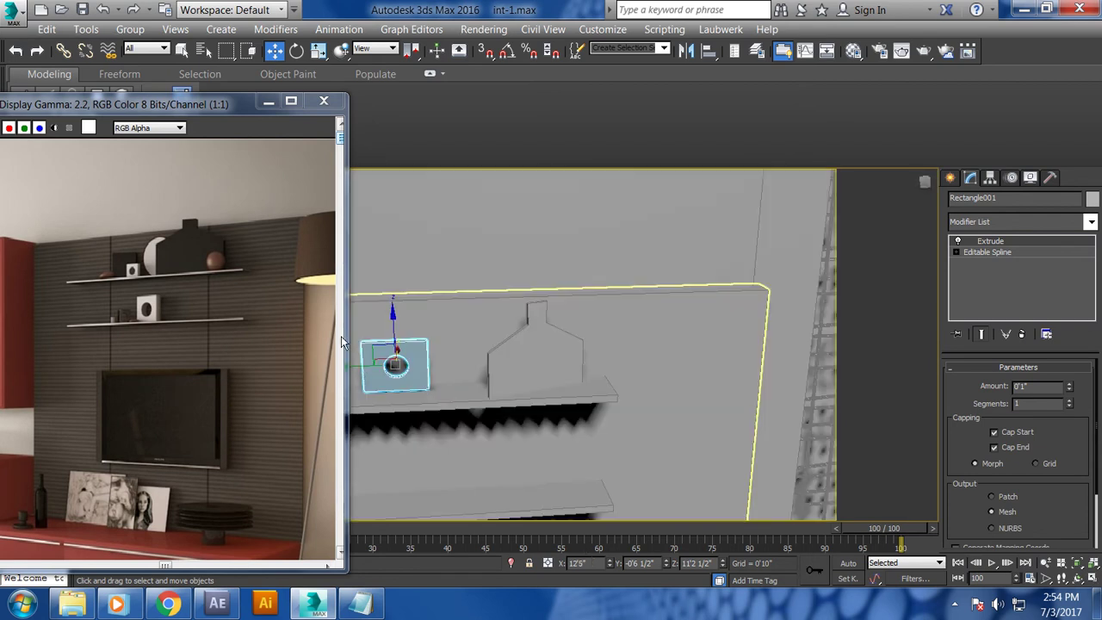
{"action": "left_click_drag", "start_coordinate": [393, 323], "coordinate": [411, 347]}
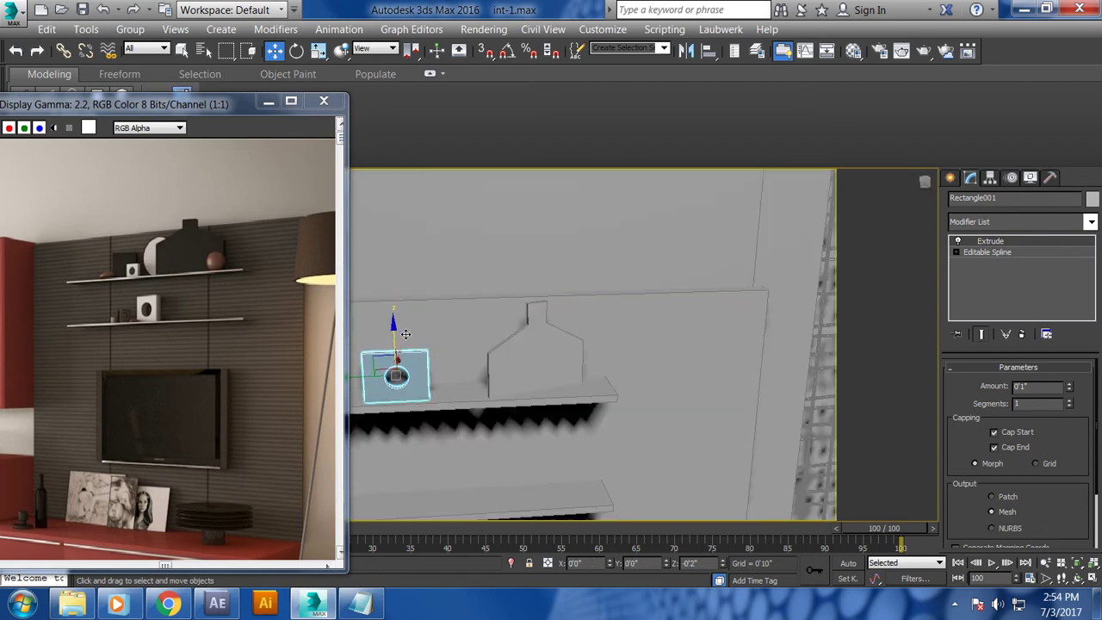
{"action": "left_click_drag", "start_coordinate": [411, 348], "coordinate": [411, 335]}
{"action": "middle_click_drag", "start_coordinate": [457, 400], "coordinate": [396, 340], "text": "alt"}
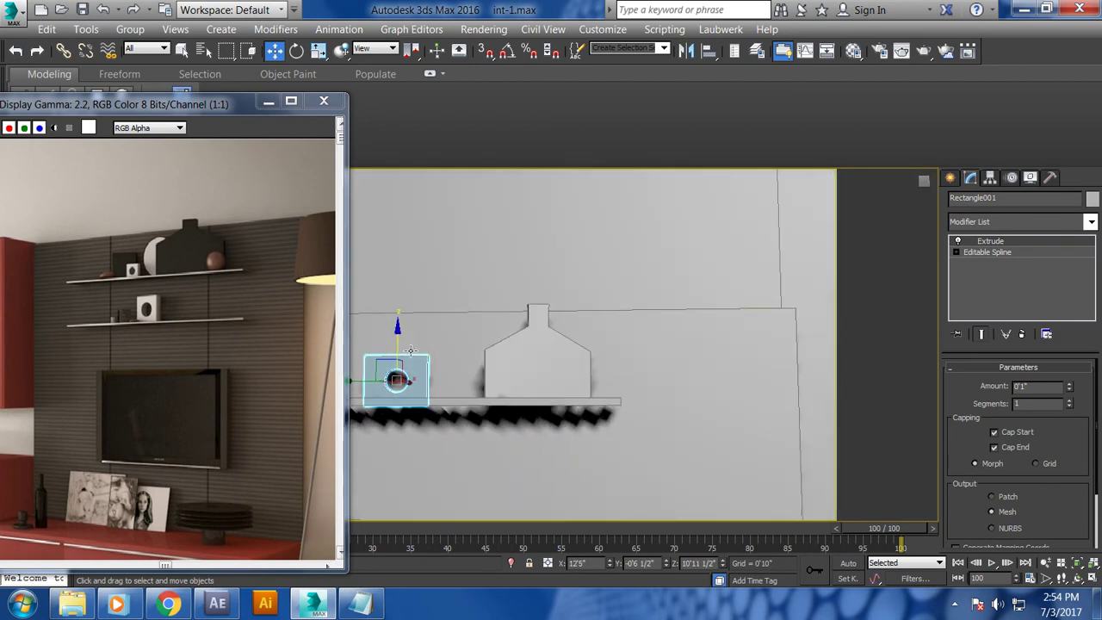
{"action": "middle_click_drag", "start_coordinate": [397, 339], "coordinate": [421, 438], "text": "alt"}
- Shift-drag a copy of the speaker plate onto the lower shelf as Rectangle002
{"action": "left_click", "coordinate": [449, 404], "text": "ctrl"}
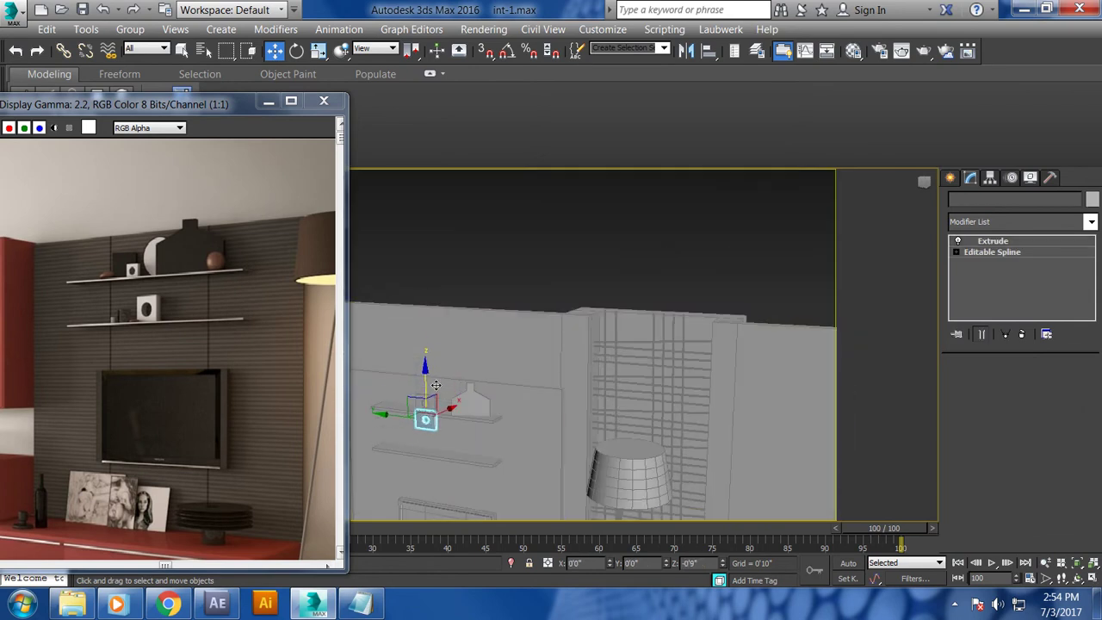
{"action": "left_click_drag", "start_coordinate": [448, 404], "coordinate": [452, 409], "text": "shift"}
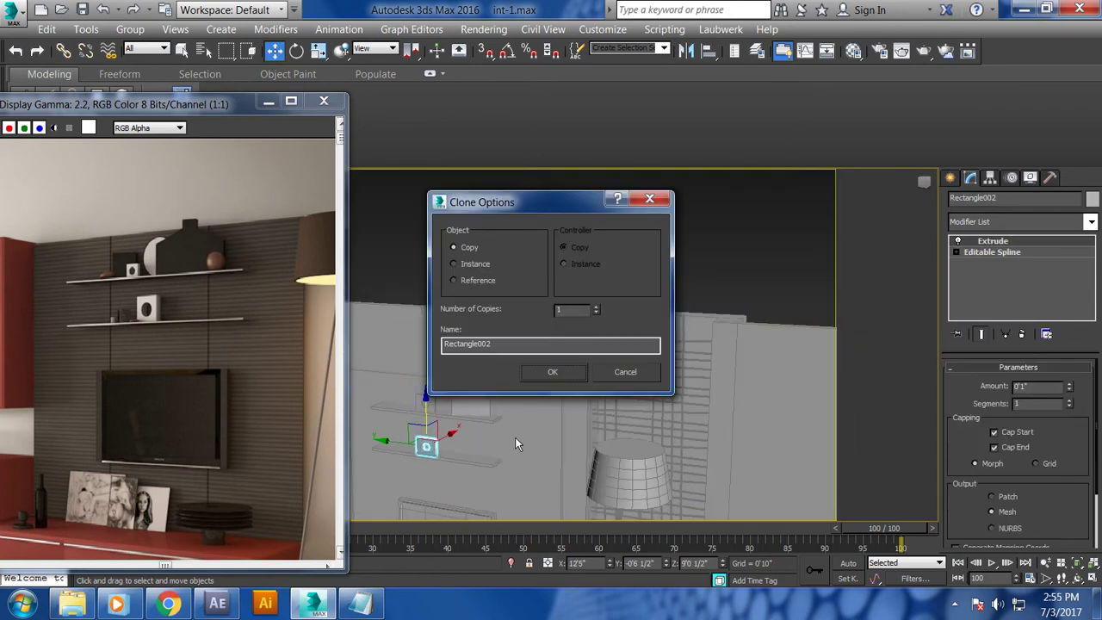
{"action": "left_click", "coordinate": [552, 370]}
- Zoom, pan and orbit to look down on the copied plate and shelves
{"action": "key", "text": "z"}
{"action": "mouse_move", "coordinate": [447, 413]}
{"action": "middle_mouse_down", "text": "alt"}
{"action": "mouse_move", "coordinate": [557, 293]}
{"action": "mouse_move", "coordinate": [657, 394]}
{"action": "mouse_move", "coordinate": [675, 394]}
{"action": "middle_mouse_up", "text": "alt"}
{"action": "scroll", "coordinate": [572, 314], "scroll_direction": "down", "scroll_amount": 4}
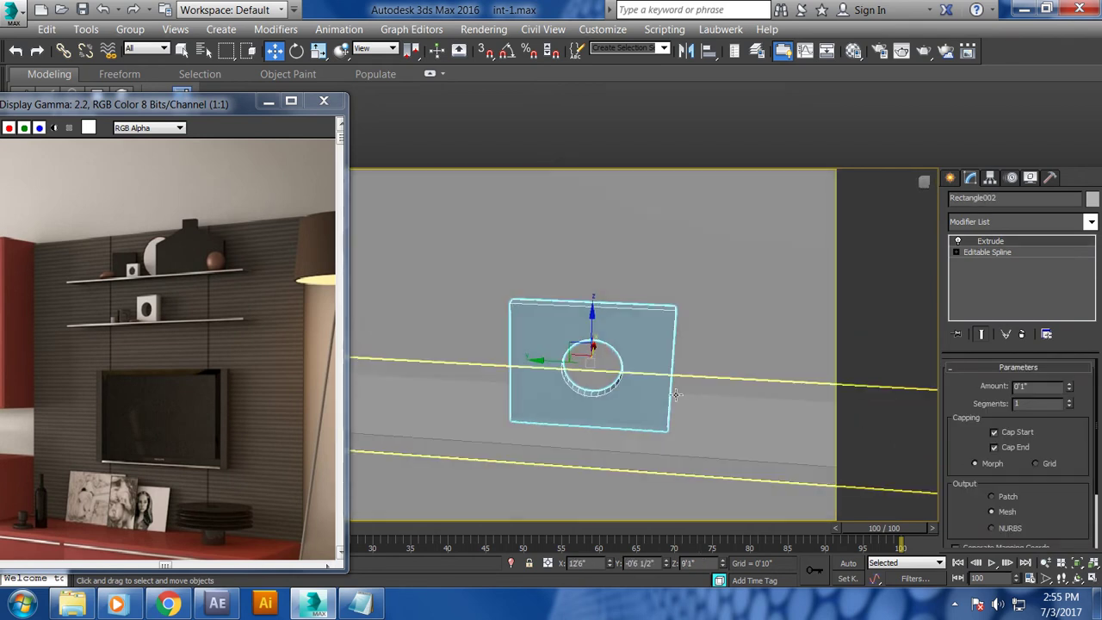
{"action": "scroll", "coordinate": [757, 398], "scroll_direction": "down", "scroll_amount": 5}
{"action": "middle_click_drag", "start_coordinate": [757, 398], "coordinate": [580, 343]}
{"action": "scroll", "coordinate": [580, 343], "scroll_direction": "up", "scroll_amount": 2}
{"action": "scroll", "coordinate": [676, 391], "scroll_direction": "up", "scroll_amount": 3}
{"action": "mouse_move", "coordinate": [676, 390]}
{"action": "middle_mouse_down", "text": "alt"}
{"action": "mouse_move", "coordinate": [666, 427]}
{"action": "mouse_move", "coordinate": [654, 427]}
{"action": "middle_mouse_up", "text": "alt"}
{"action": "scroll", "coordinate": [709, 424], "scroll_direction": "up", "scroll_amount": 2}
- Create a small sphere from Standard Primitives near the upper shelf
{"action": "left_click", "coordinate": [950, 178]}
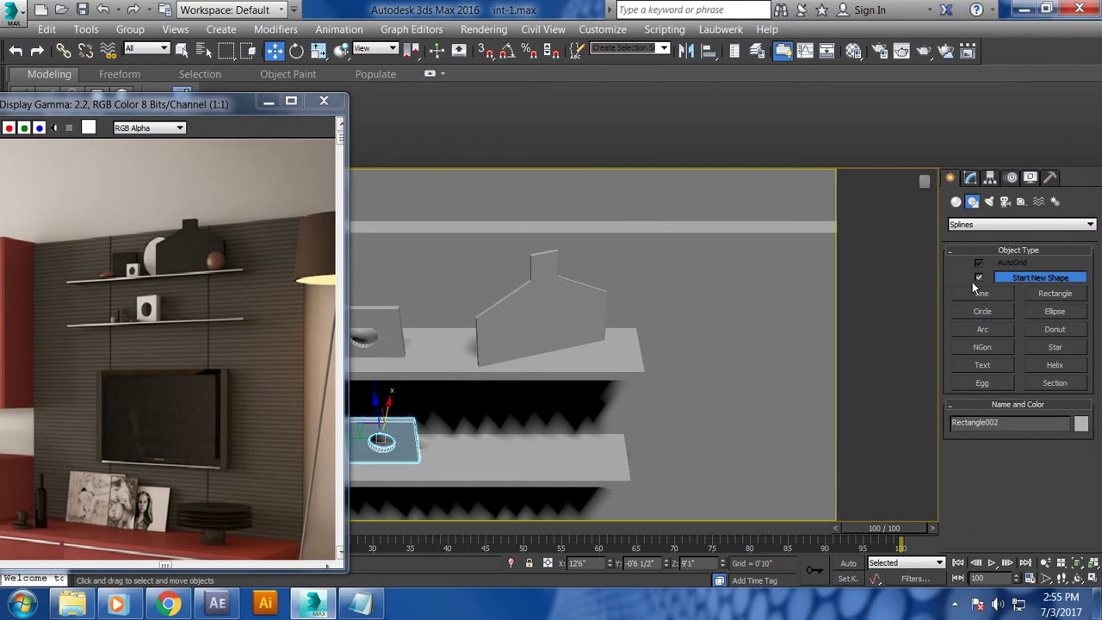
{"action": "left_click", "coordinate": [955, 202]}
{"action": "left_click", "coordinate": [988, 301]}
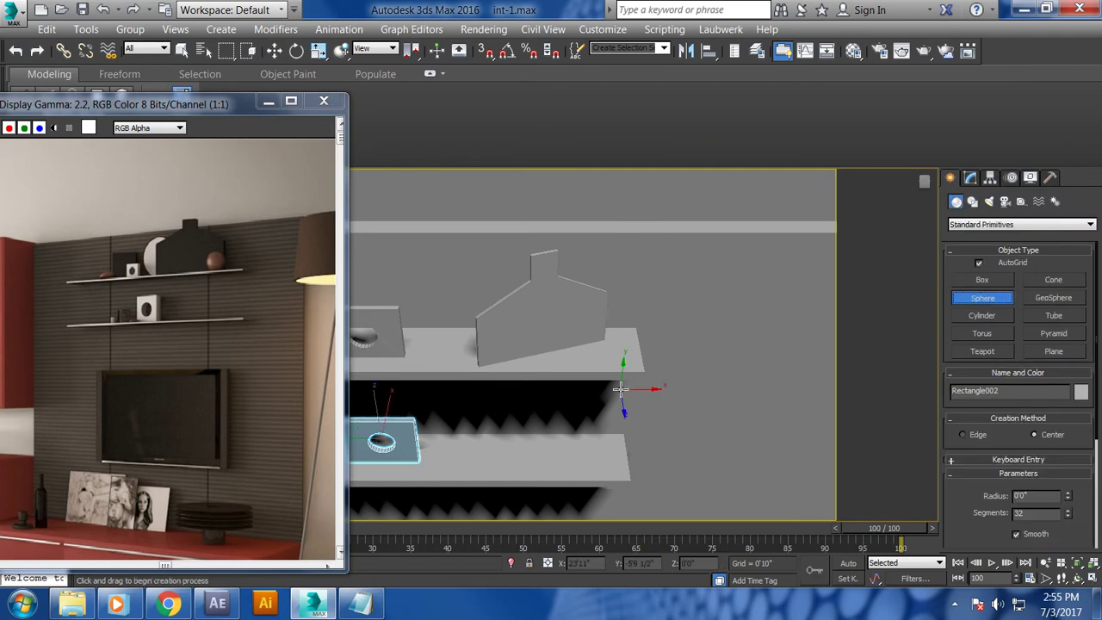
{"action": "scroll", "coordinate": [566, 373], "scroll_direction": "up", "scroll_amount": 2}
{"action": "scroll", "coordinate": [590, 401], "scroll_direction": "up", "scroll_amount": 1}
{"action": "scroll", "coordinate": [604, 413], "scroll_direction": "up", "scroll_amount": 2}
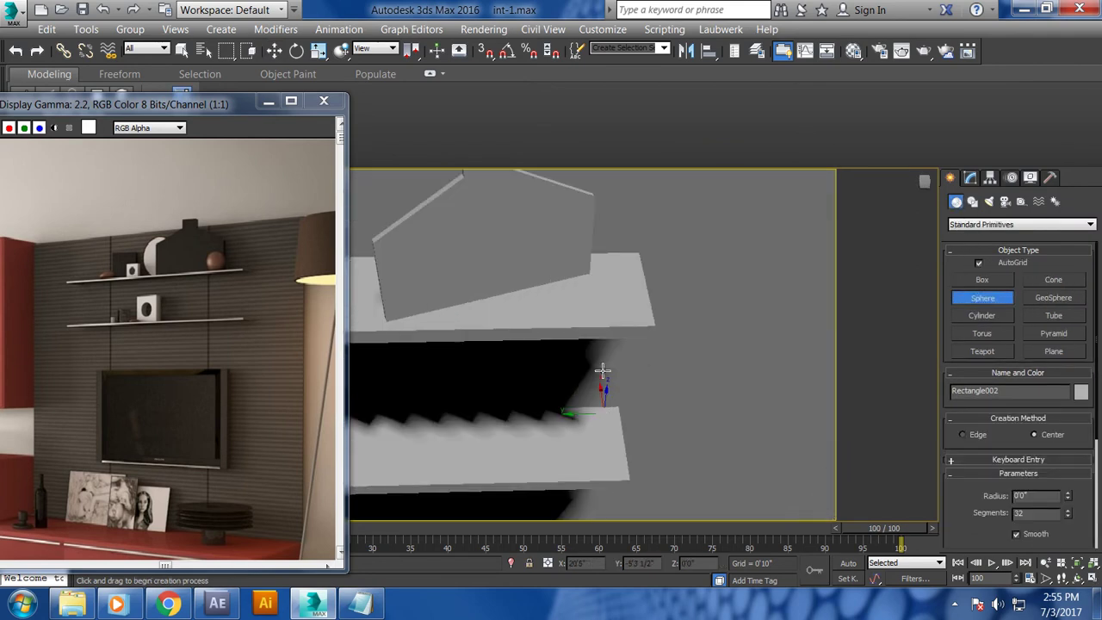
{"action": "left_click_drag", "start_coordinate": [584, 301], "coordinate": [587, 325]}
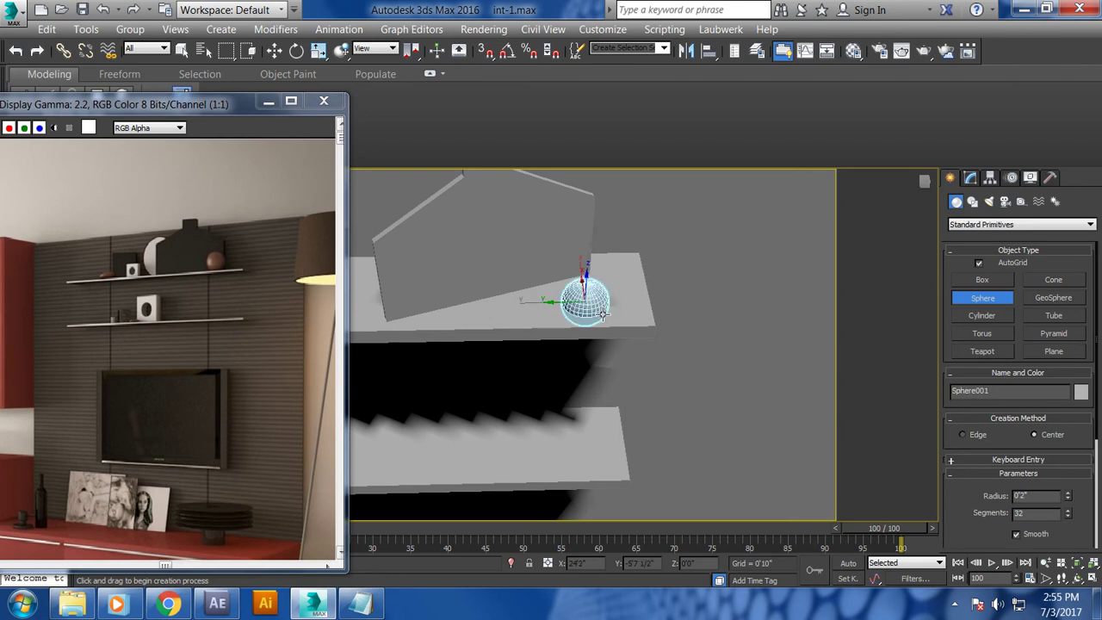
- Raise Sphere001 onto the upper shelf beside the house-shaped board
{"action": "key", "text": "w"}
{"action": "middle_click_drag", "start_coordinate": [587, 324], "coordinate": [587, 322], "text": "alt"}
{"action": "mouse_move", "coordinate": [586, 320]}
{"action": "left_mouse_down"}
{"action": "mouse_move", "coordinate": [609, 294]}
{"action": "mouse_move", "coordinate": [612, 303]}
{"action": "left_mouse_up"}
{"action": "scroll", "coordinate": [601, 297], "scroll_direction": "down", "scroll_amount": 2}
{"action": "mouse_move", "coordinate": [601, 298]}
{"action": "middle_mouse_down", "text": "alt"}
{"action": "mouse_move", "coordinate": [547, 372]}
{"action": "mouse_move", "coordinate": [640, 442]}
{"action": "middle_mouse_up", "text": "alt"}
{"action": "scroll", "coordinate": [547, 373], "scroll_direction": "down", "scroll_amount": 2}
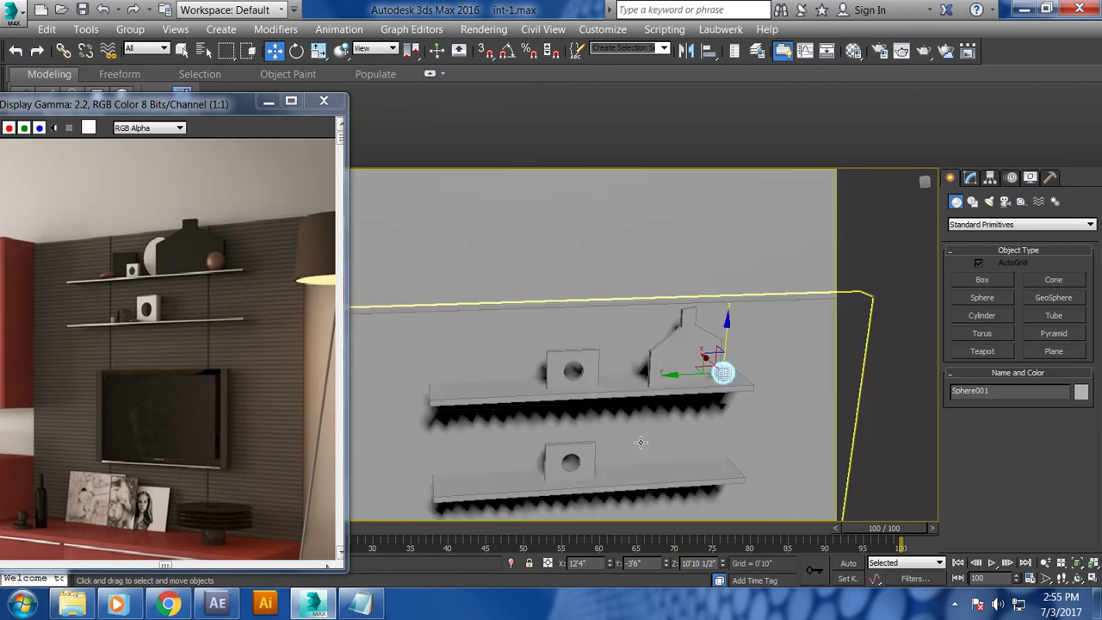
- Return to the frontal view and drag out the base circle of a new cylinder
{"action": "key", "text": "e"}
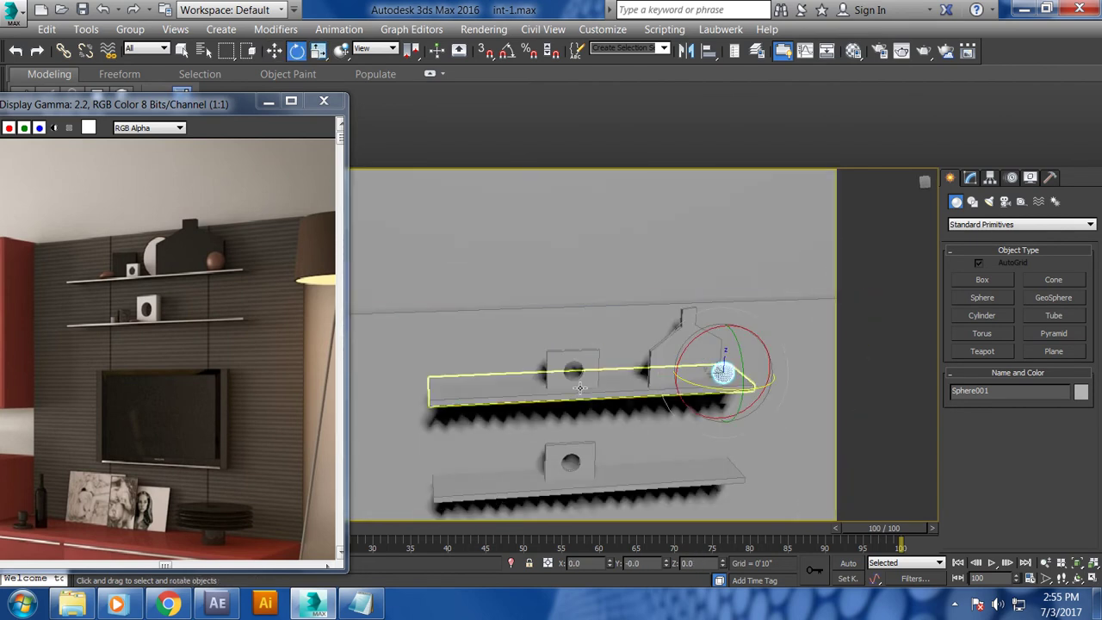
{"action": "left_click", "coordinate": [578, 372]}
{"action": "key", "text": "w"}
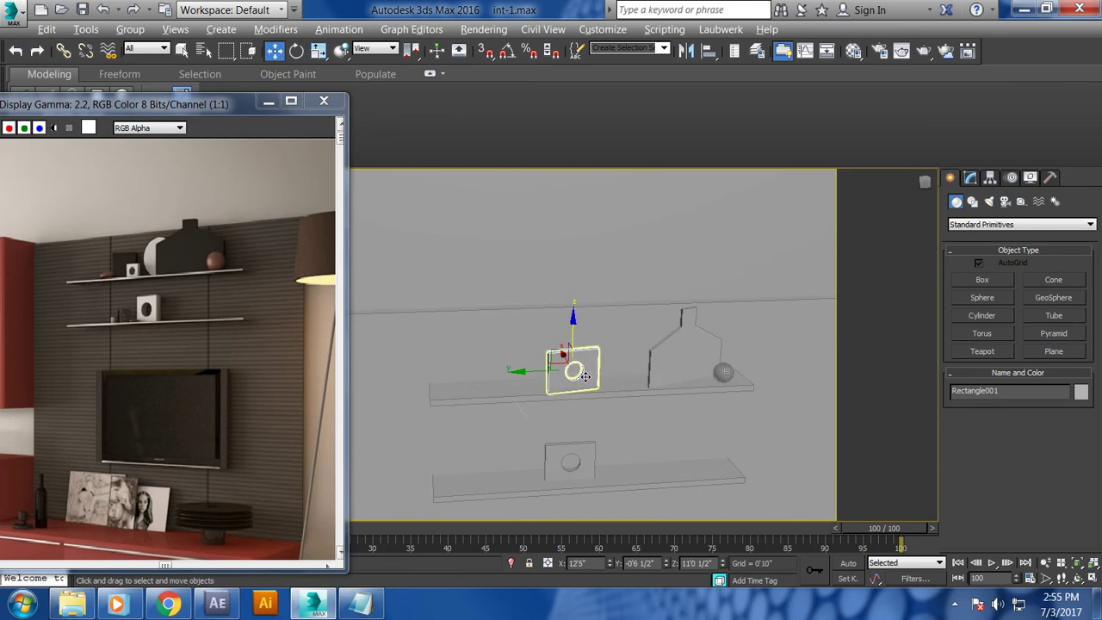
{"action": "middle_click_drag", "start_coordinate": [590, 376], "coordinate": [546, 324], "text": "alt"}
{"action": "key", "text": "shift+z"}
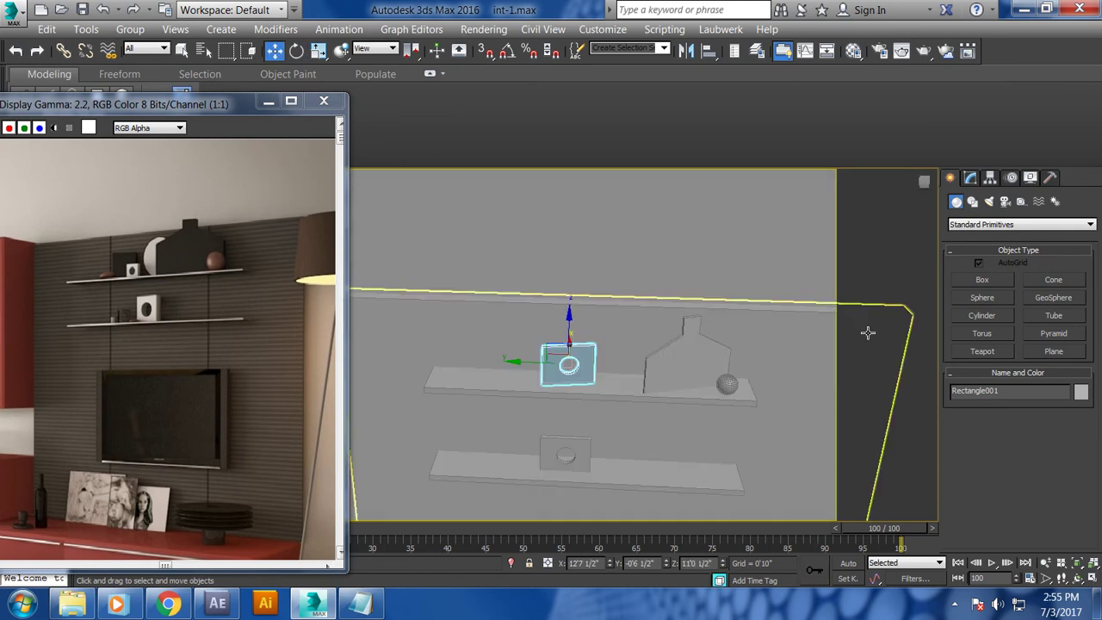
{"action": "left_click", "coordinate": [981, 315]}
{"action": "left_click_drag", "start_coordinate": [625, 345], "coordinate": [648, 358]}
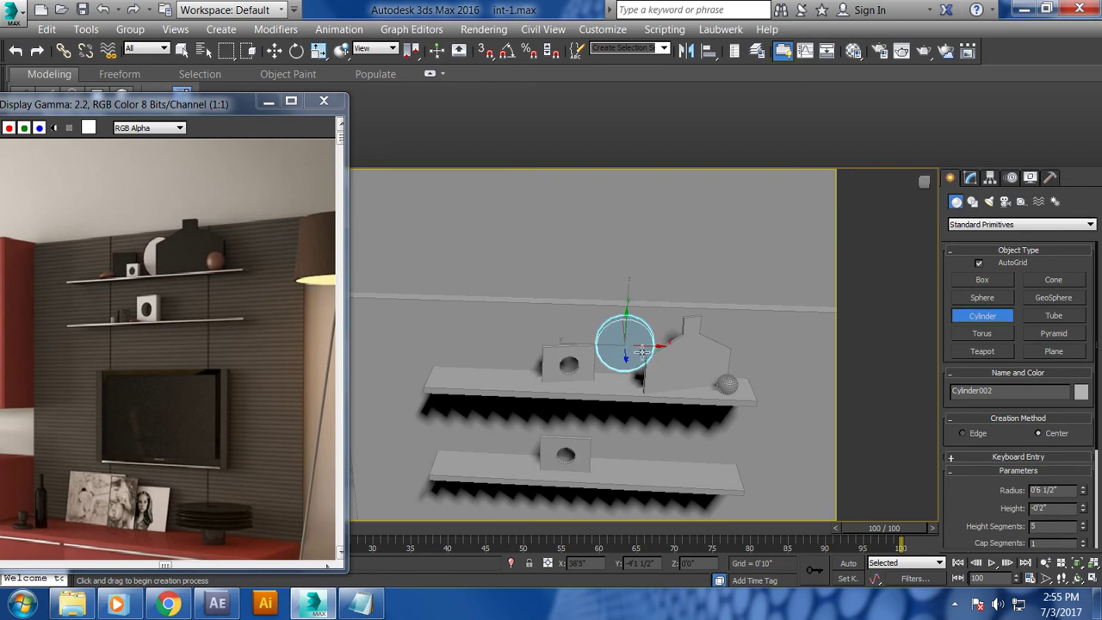
- Set Cylinder002's height, then scale it flat into a thin upright disc on the shelf
{"action": "left_click", "coordinate": [653, 371]}
{"action": "mouse_move", "coordinate": [653, 371]}
{"action": "middle_mouse_down", "text": "alt"}
{"action": "mouse_move", "coordinate": [689, 377]}
{"action": "mouse_move", "coordinate": [656, 368]}
{"action": "middle_mouse_up", "text": "alt"}
{"action": "key", "text": "r"}
{"action": "left_click_drag", "start_coordinate": [655, 368], "coordinate": [642, 366]}
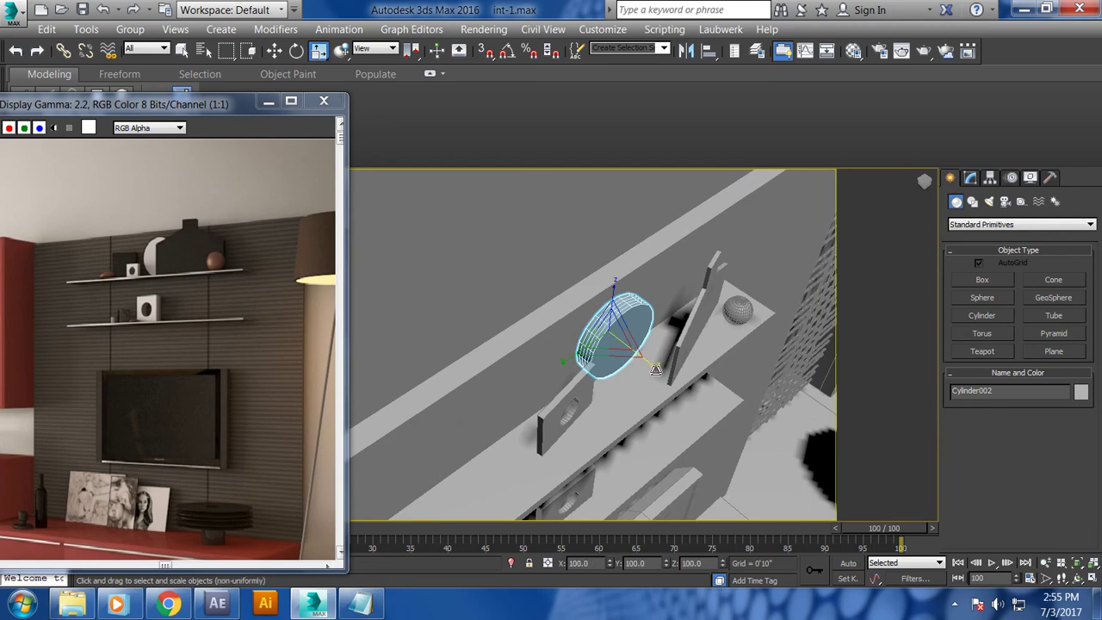
{"action": "key", "text": "w"}
{"action": "mouse_move", "coordinate": [642, 366]}
{"action": "middle_mouse_down", "text": "alt"}
{"action": "mouse_move", "coordinate": [606, 345]}
{"action": "mouse_move", "coordinate": [632, 345]}
{"action": "middle_mouse_up", "text": "alt"}
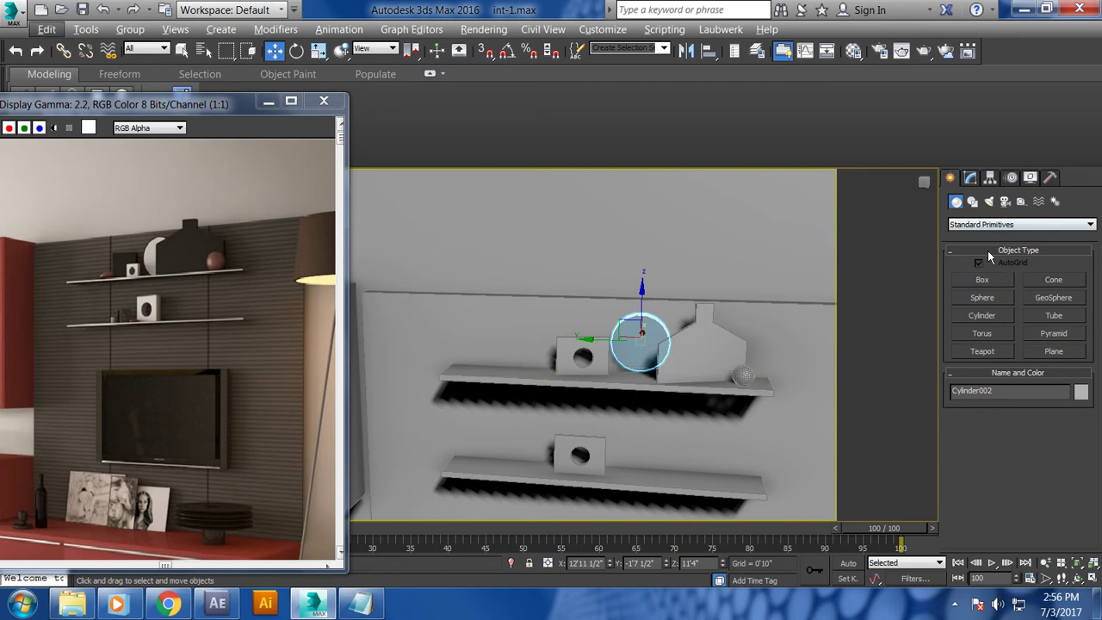
- Create a small upright box, Box021, on the upper shelf and nudge it along X
{"action": "left_click", "coordinate": [982, 280]}
{"action": "middle_click_drag", "start_coordinate": [433, 340], "coordinate": [570, 364], "text": "alt"}
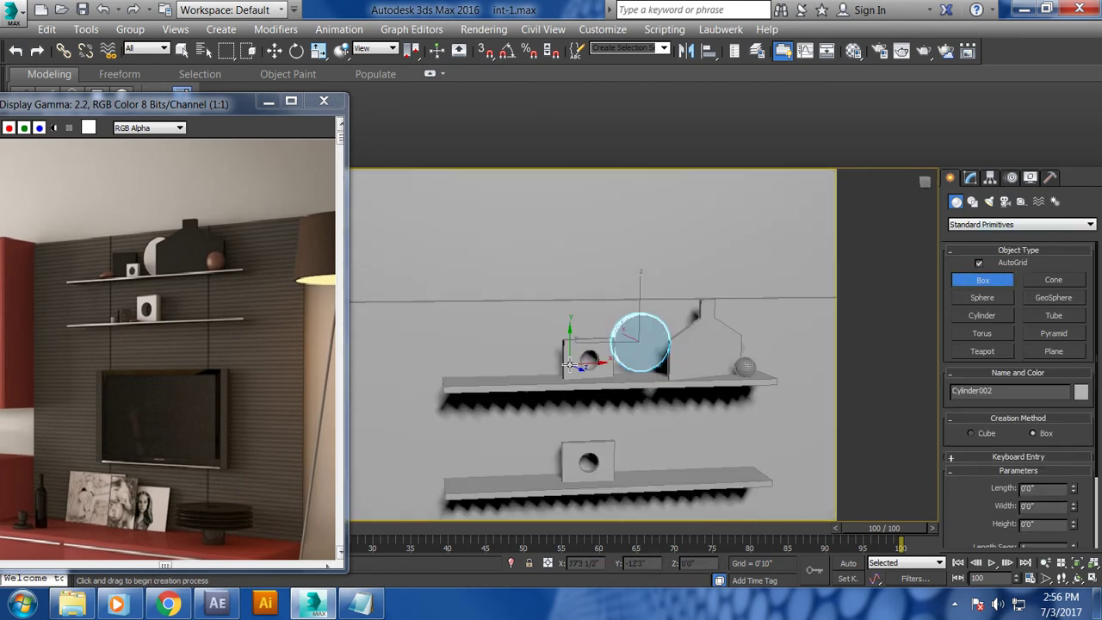
{"action": "mouse_move", "coordinate": [506, 343]}
{"action": "left_mouse_down"}
{"action": "mouse_move", "coordinate": [555, 376]}
{"action": "mouse_move", "coordinate": [545, 375]}
{"action": "left_mouse_up"}
{"action": "left_click", "coordinate": [542, 382]}
{"action": "key", "text": "w"}
{"action": "mouse_move", "coordinate": [560, 375]}
{"action": "middle_mouse_down", "text": "alt"}
{"action": "mouse_move", "coordinate": [474, 368]}
{"action": "mouse_move", "coordinate": [428, 308]}
{"action": "middle_mouse_up", "text": "alt"}
{"action": "key", "text": "e"}
{"action": "key", "text": "w"}
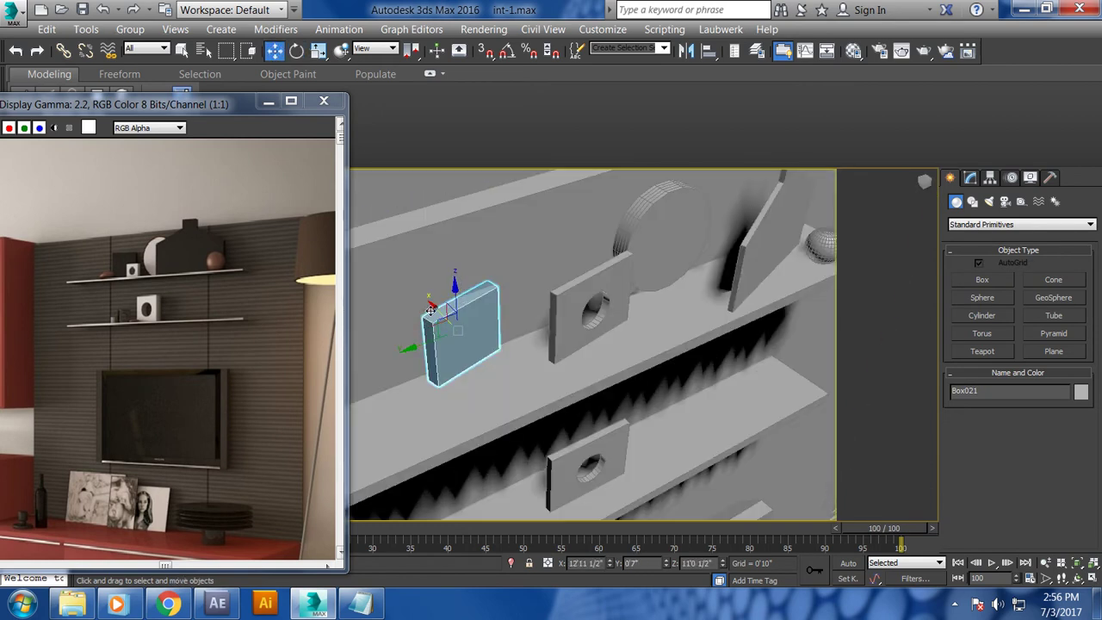
{"action": "left_click_drag", "start_coordinate": [429, 308], "coordinate": [434, 310]}
- Reframe the view to face the shelves and TV, ready for a new cylinder
{"action": "scroll", "coordinate": [463, 334], "scroll_direction": "down", "scroll_amount": 5}
{"action": "middle_click_drag", "start_coordinate": [647, 376], "coordinate": [568, 276], "text": "alt"}
{"action": "scroll", "coordinate": [566, 272], "scroll_direction": "up", "scroll_amount": 2}
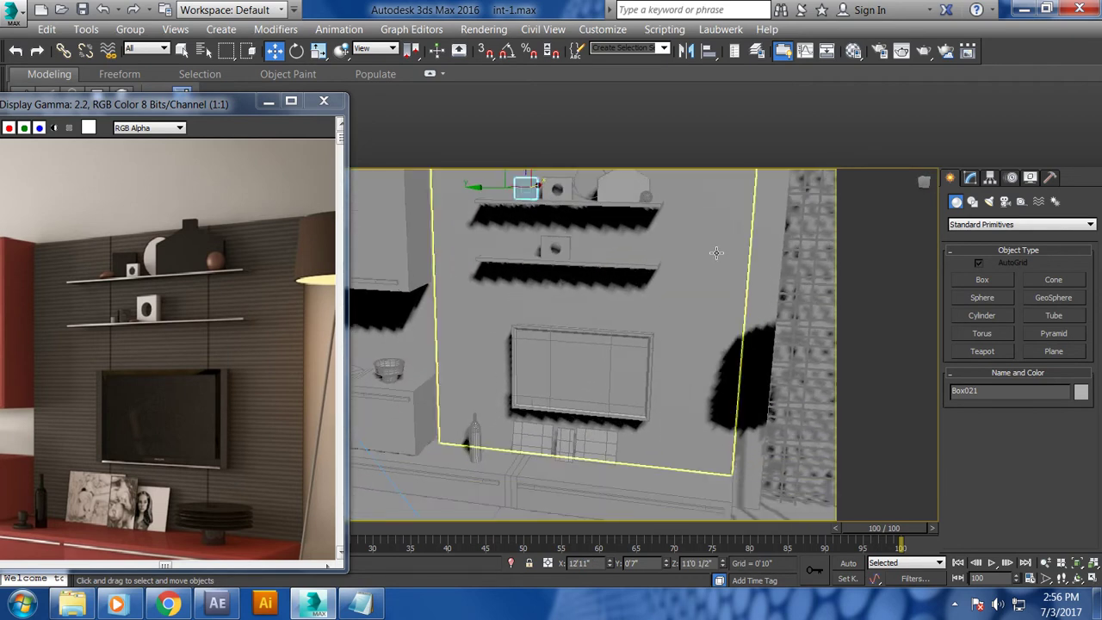
{"action": "middle_click_drag", "start_coordinate": [721, 252], "coordinate": [680, 319], "text": "alt"}
{"action": "scroll", "coordinate": [671, 334], "scroll_direction": "up", "scroll_amount": 3}
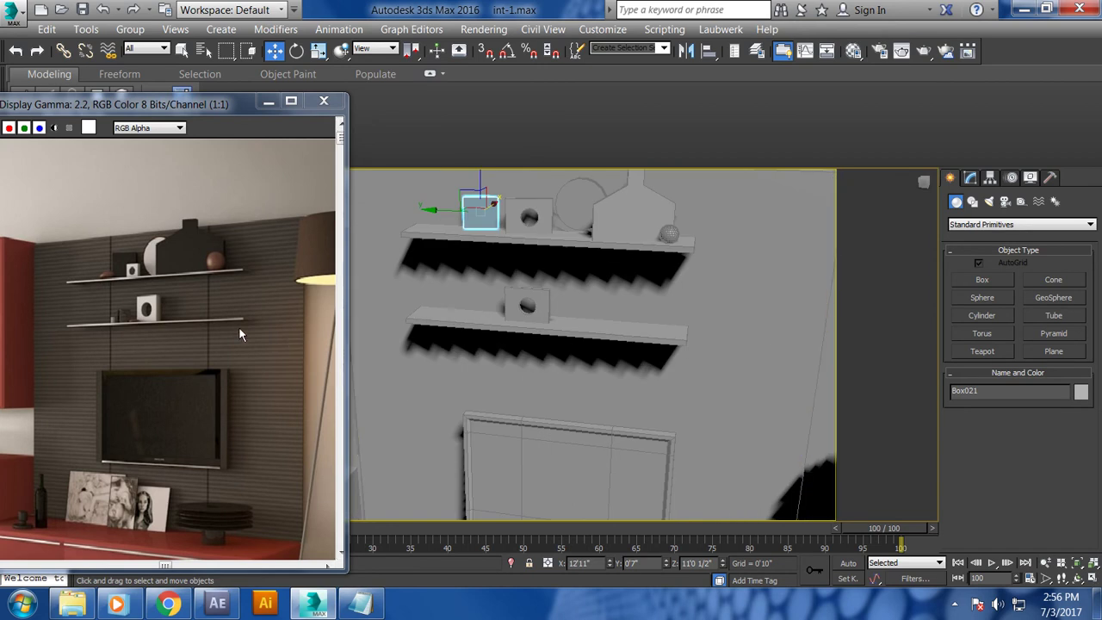
{"action": "scroll", "coordinate": [135, 310], "scroll_direction": "up", "scroll_amount": 1}
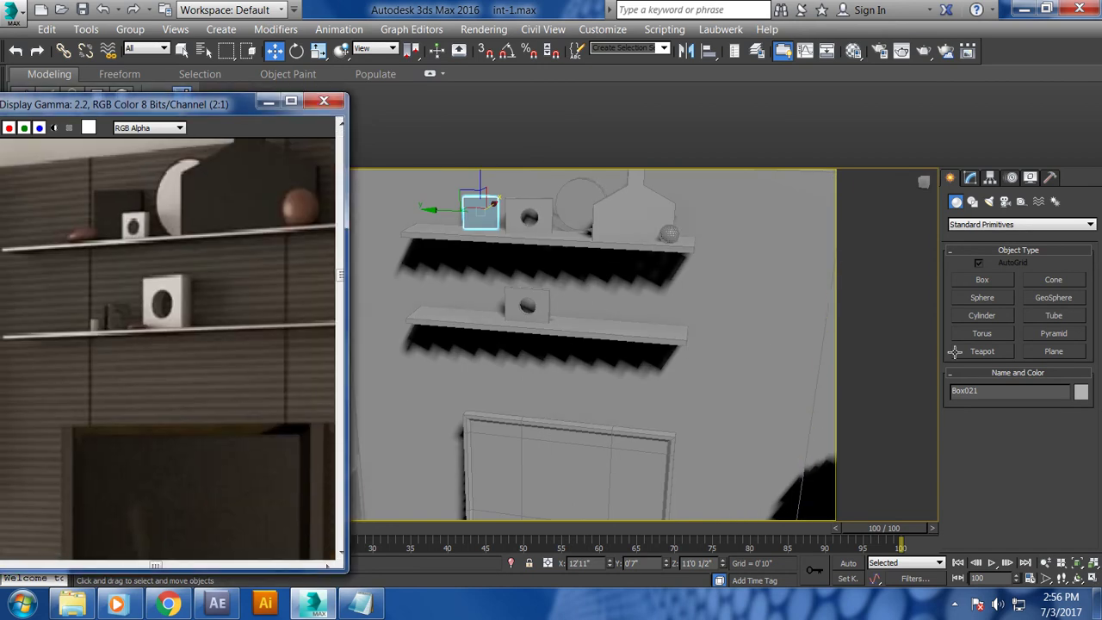
{"action": "left_click", "coordinate": [981, 315]}
{"action": "scroll", "coordinate": [442, 332], "scroll_direction": "up", "scroll_amount": 2}
- Create a small cylinder, Cylinder003, on the shelf
{"action": "scroll", "coordinate": [556, 354], "scroll_direction": "up", "scroll_amount": 3}
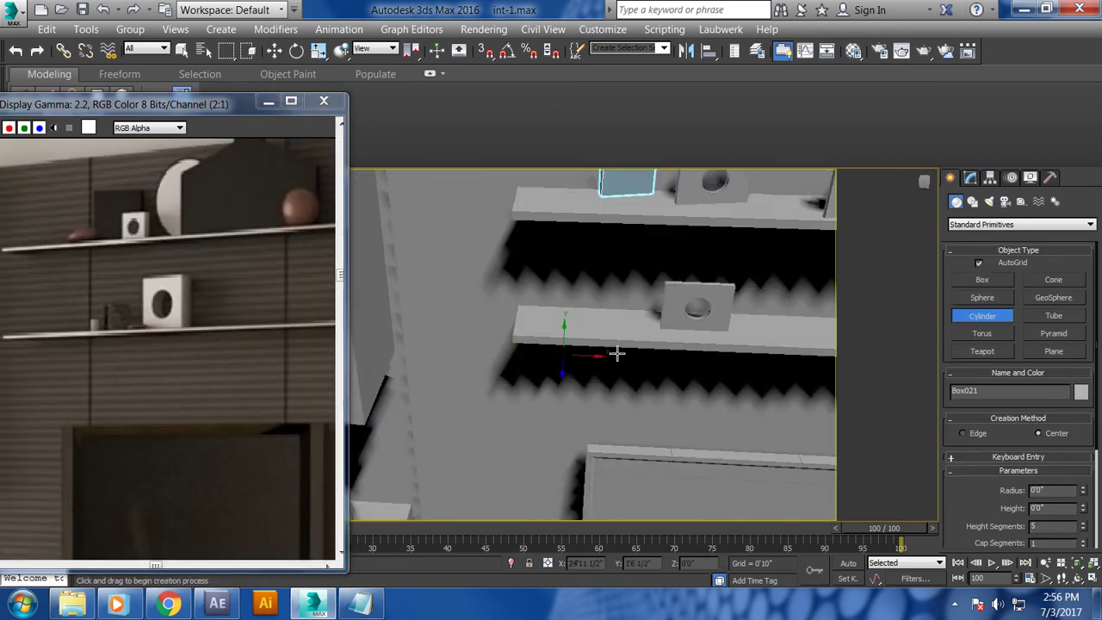
{"action": "scroll", "coordinate": [556, 353], "scroll_direction": "down", "scroll_amount": 3}
{"action": "left_click_drag", "start_coordinate": [497, 339], "coordinate": [499, 347]}
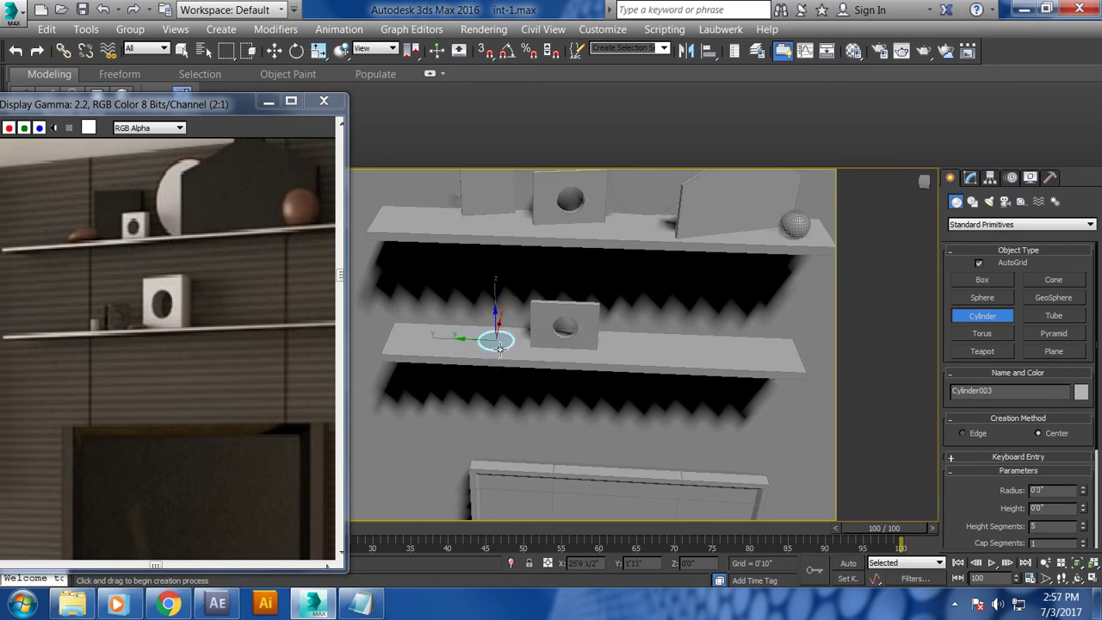
{"action": "left_click", "coordinate": [504, 318]}
- Non-uniformly scale the cylinder to 120% along Z to make it taller
{"action": "key", "text": "w"}
{"action": "middle_click_drag", "start_coordinate": [517, 327], "coordinate": [507, 298], "text": "alt"}
{"action": "key", "text": "e"}
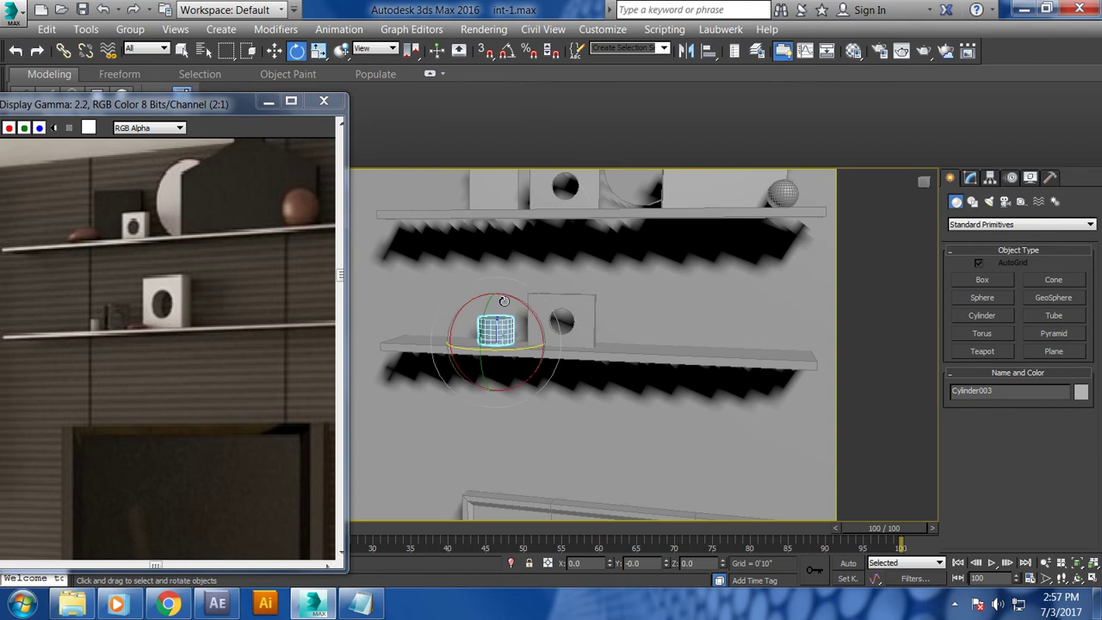
{"action": "key", "text": "r"}
{"action": "left_click_drag", "start_coordinate": [495, 290], "coordinate": [495, 277]}
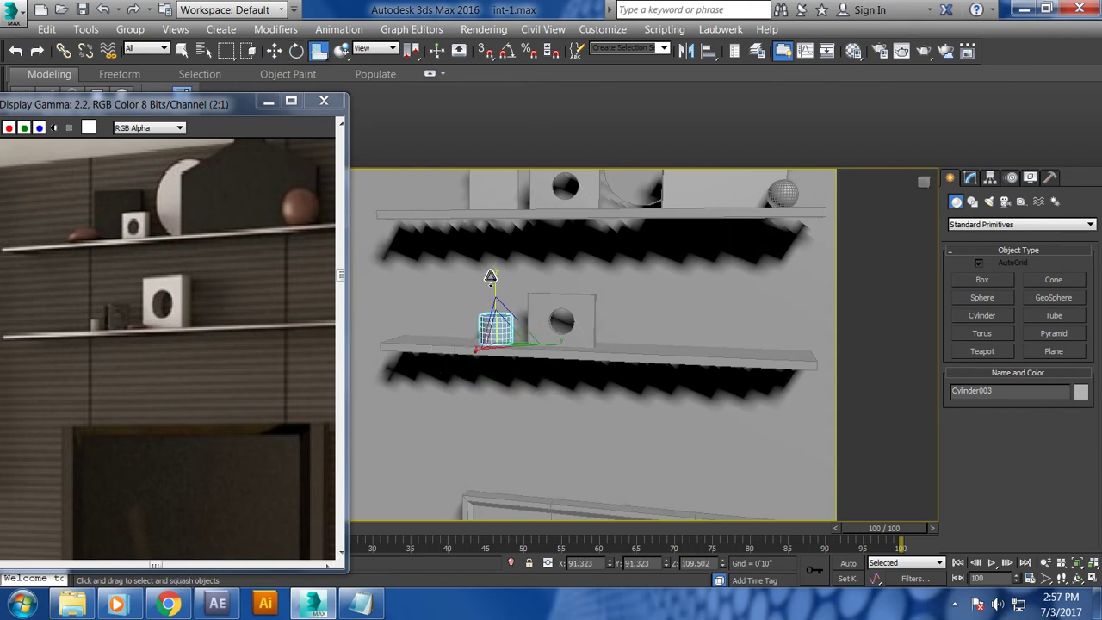
{"action": "key", "text": "e"}
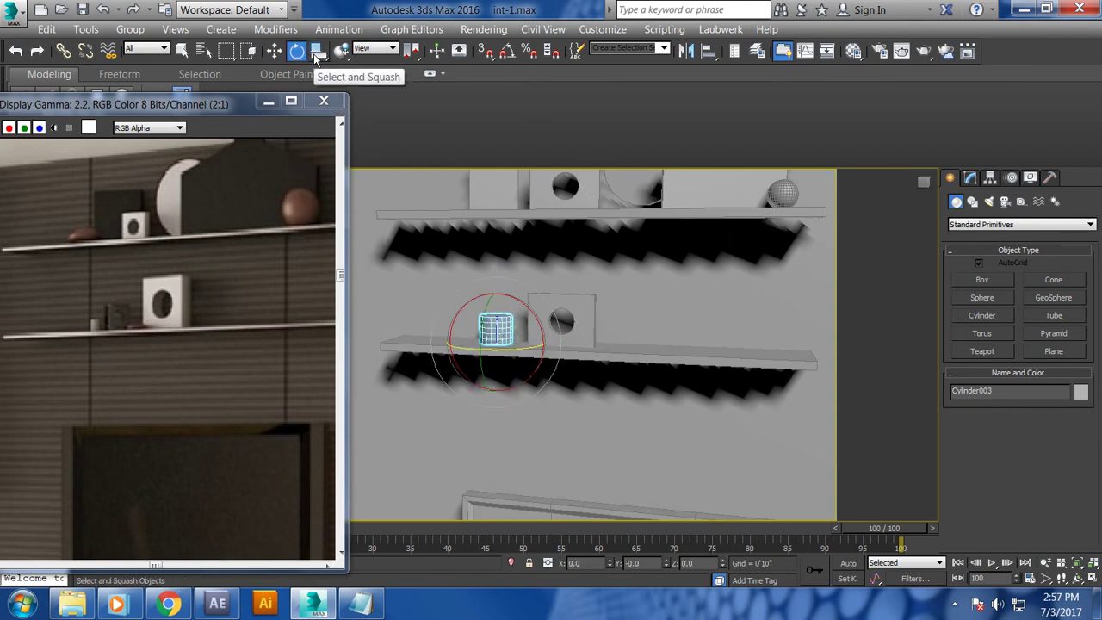
{"action": "left_click_drag", "start_coordinate": [312, 53], "coordinate": [320, 76]}
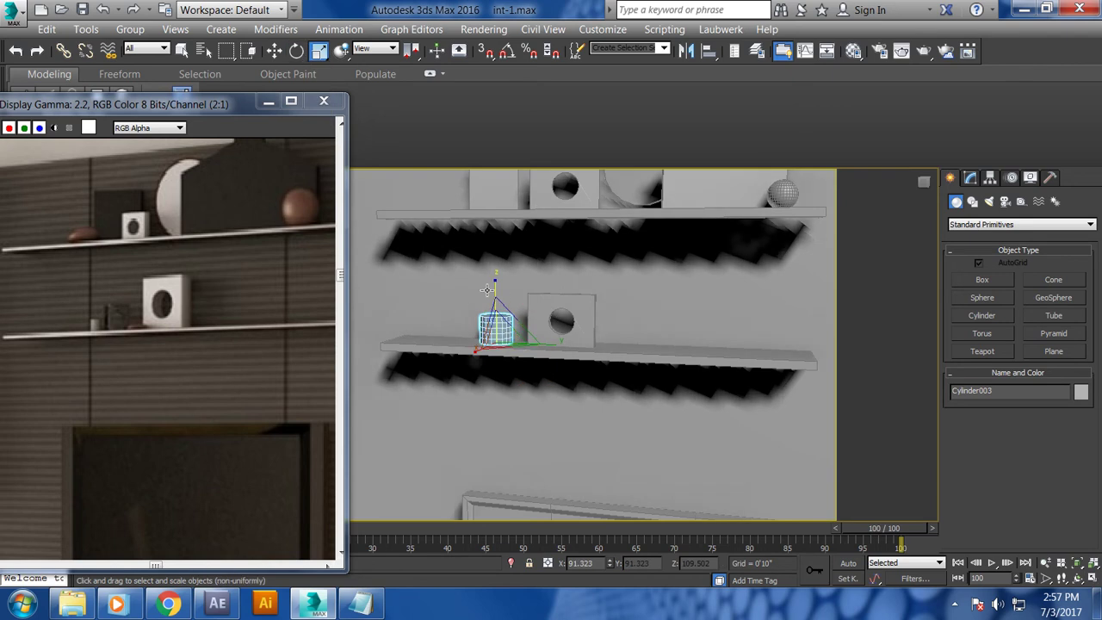
{"action": "left_click_drag", "start_coordinate": [498, 286], "coordinate": [498, 272]}
{"action": "key", "text": "w"}
- Convert the cylinder to an Editable Poly and enter Edge mode
{"action": "scroll", "coordinate": [497, 301], "scroll_direction": "up", "scroll_amount": 5}
{"action": "middle_click_drag", "start_coordinate": [534, 344], "coordinate": [602, 327], "text": "alt"}
{"action": "right_click", "coordinate": [646, 288]}
{"action": "left_click", "coordinate": [714, 478]}
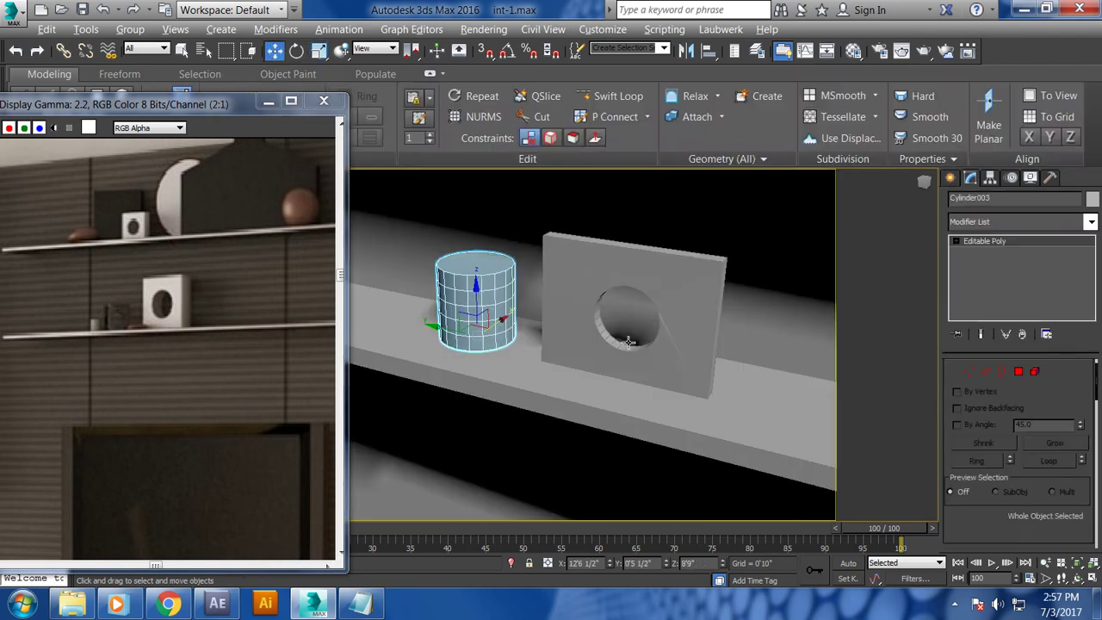
{"action": "middle_click_drag", "start_coordinate": [689, 387], "coordinate": [740, 379], "text": "alt"}
{"action": "left_click", "coordinate": [989, 372]}
- Select only the top edge ring of the cylinder in the front view
{"action": "key", "text": "alt+w"}
{"action": "left_click", "coordinate": [474, 407]}
{"action": "key", "text": "alt+w"}
{"action": "left_click_drag", "start_coordinate": [380, 186], "coordinate": [775, 246]}
{"action": "left_click_drag", "start_coordinate": [375, 245], "coordinate": [774, 258], "text": "alt"}
{"action": "key", "text": "alt+w"}
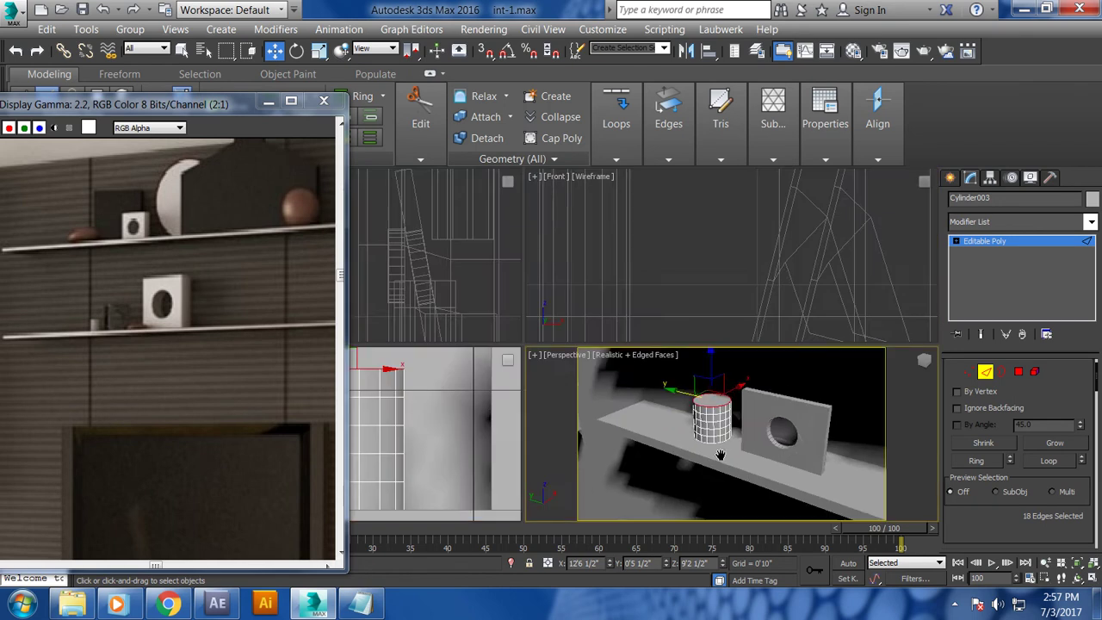
{"action": "key", "text": "alt+w"}
{"action": "scroll", "coordinate": [1033, 486], "scroll_direction": "down", "scroll_amount": 5}
{"action": "scroll", "coordinate": [999, 469], "scroll_direction": "down", "scroll_amount": 5}
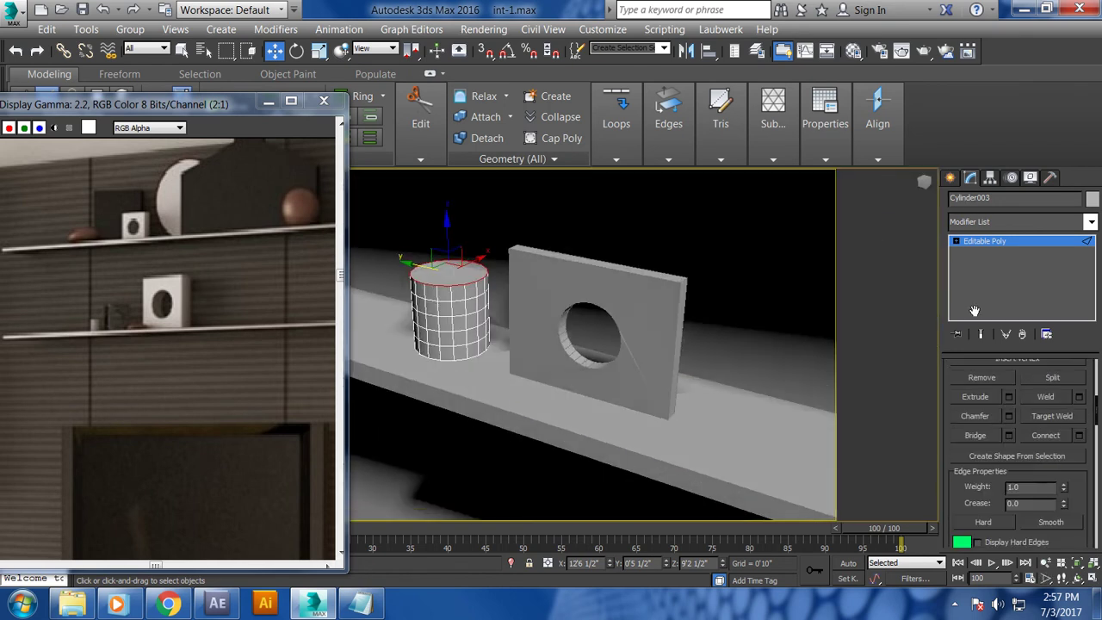
- Chamfer the top edge ring with 6 segments and return to the full-room view
{"action": "left_click", "coordinate": [1009, 416]}
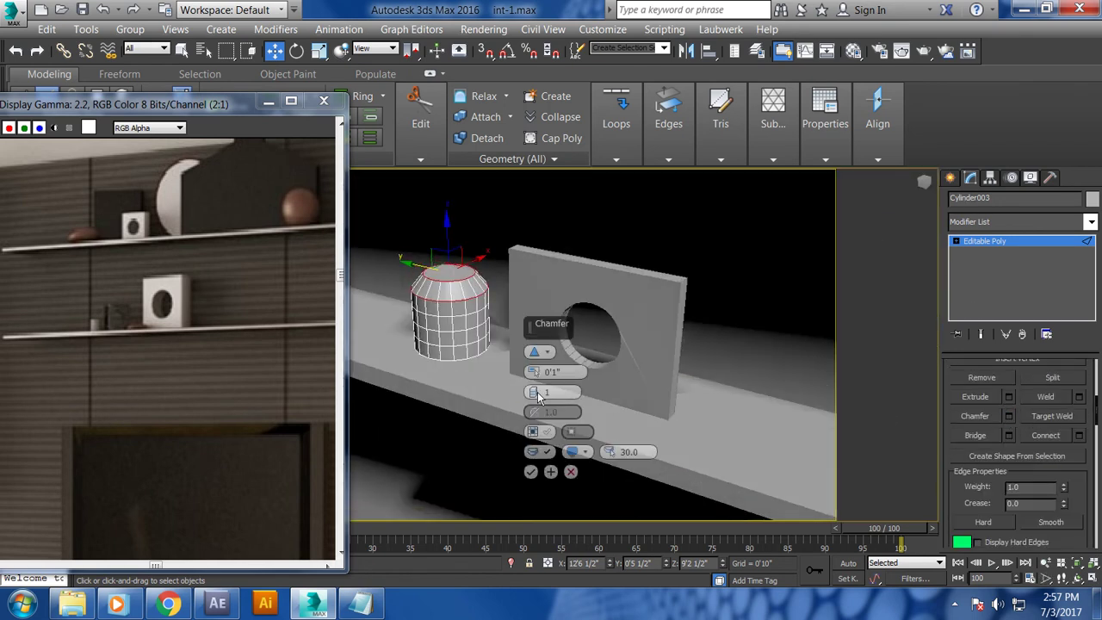
{"action": "left_click_drag", "start_coordinate": [533, 392], "coordinate": [536, 370]}
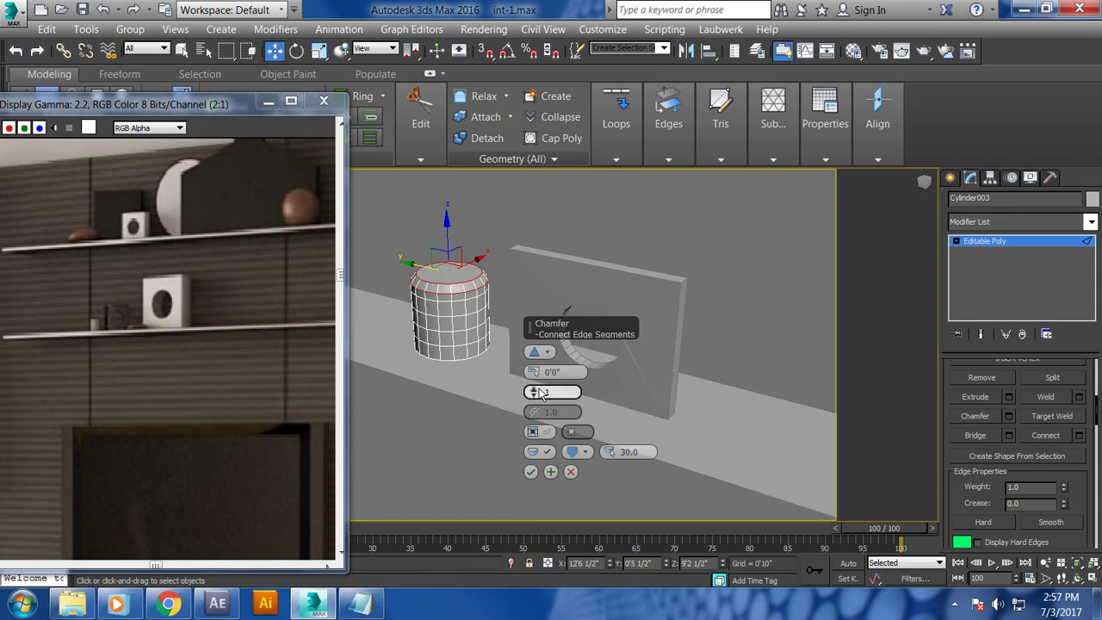
{"action": "left_click", "coordinate": [530, 471]}
{"action": "left_click", "coordinate": [1020, 242]}
{"action": "key", "text": "alt+q"}
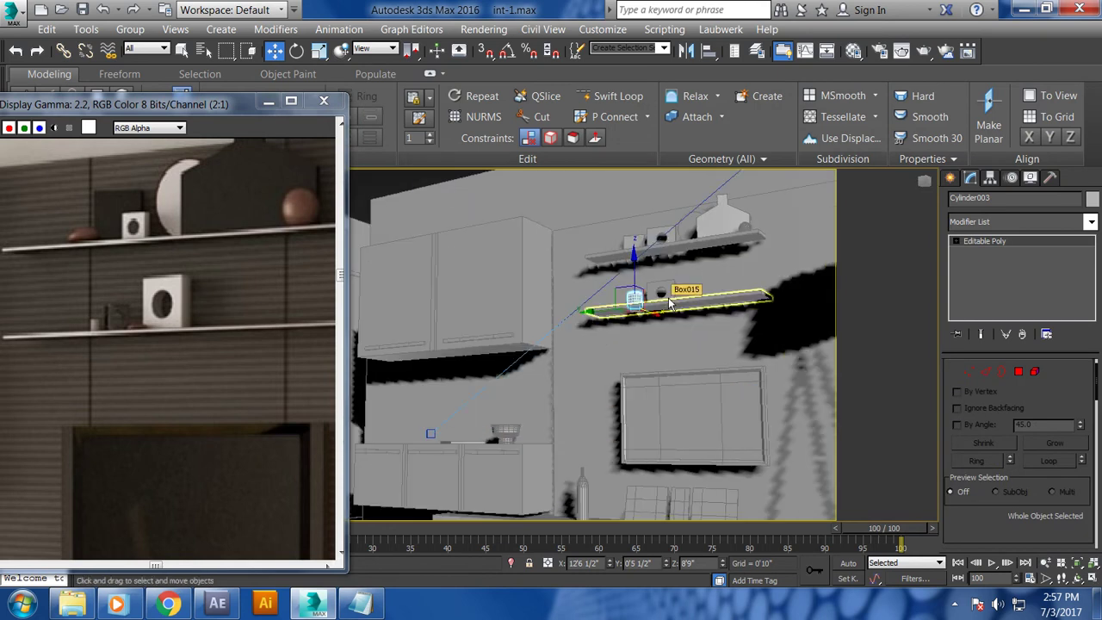
- Draw a small Teapot on the sideboard just left of the bottle
{"action": "left_click", "coordinate": [160, 351]}
{"action": "scroll", "coordinate": [161, 351], "scroll_direction": "down", "scroll_amount": 1}
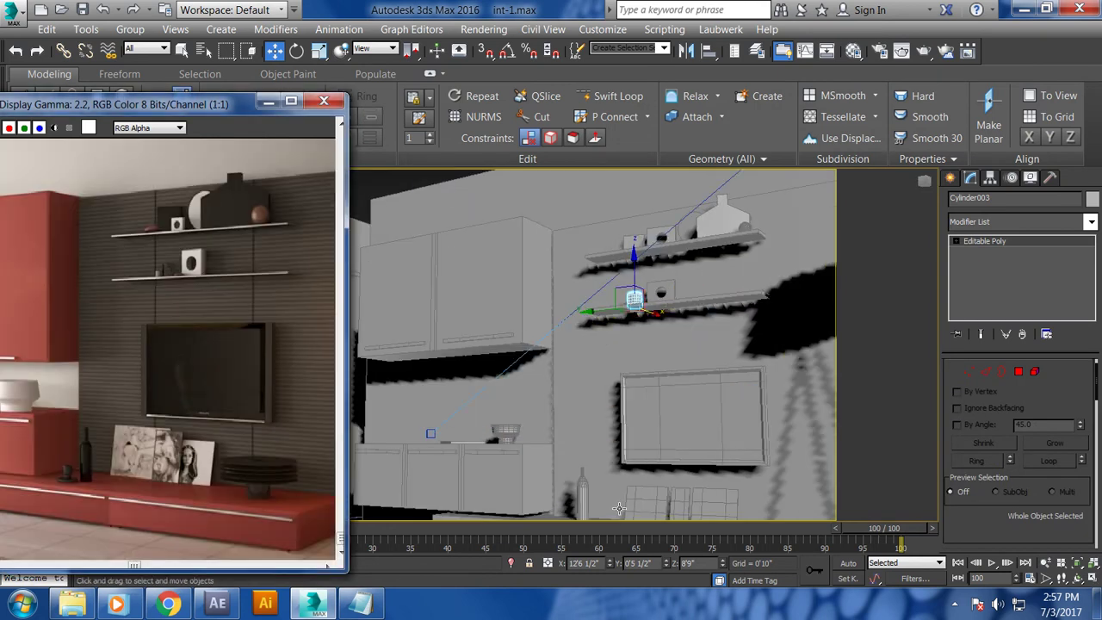
{"action": "mouse_move", "coordinate": [701, 418]}
{"action": "middle_mouse_down", "text": "alt"}
{"action": "mouse_move", "coordinate": [685, 406]}
{"action": "mouse_move", "coordinate": [676, 423]}
{"action": "middle_mouse_up", "text": "alt"}
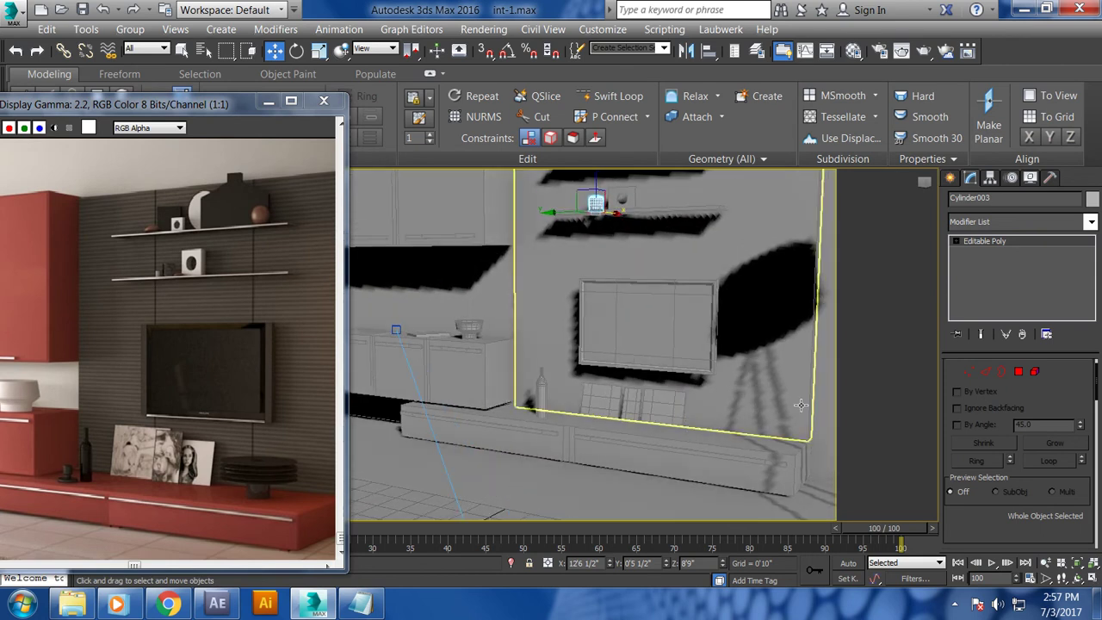
{"action": "left_click", "coordinate": [949, 179]}
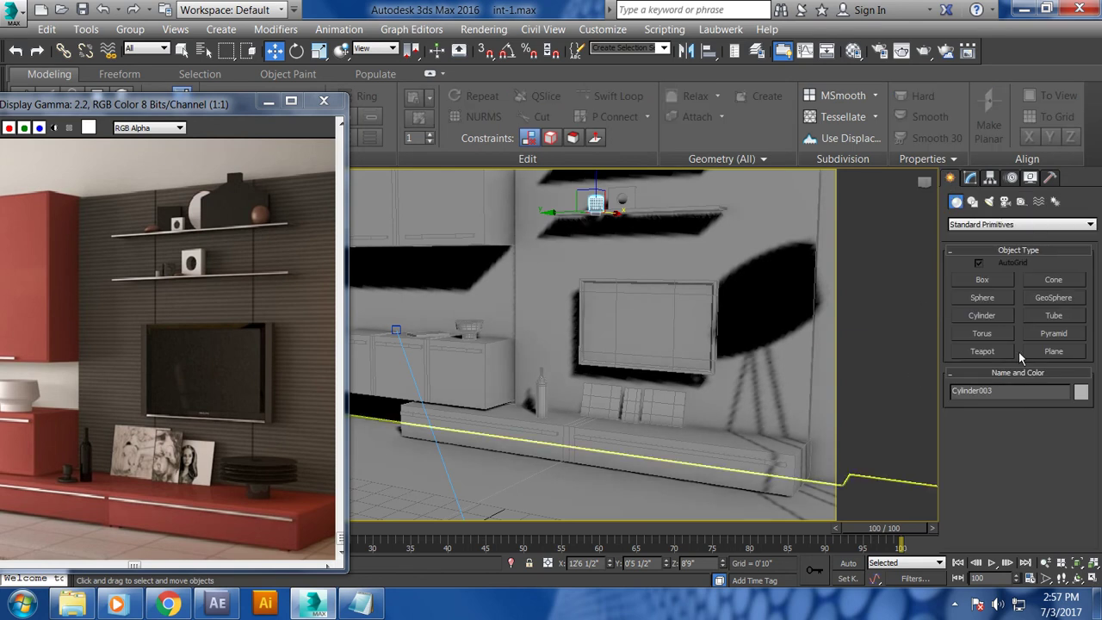
{"action": "left_click", "coordinate": [982, 351]}
{"action": "mouse_move", "coordinate": [805, 404]}
{"action": "middle_mouse_down"}
{"action": "mouse_move", "coordinate": [801, 414]}
{"action": "mouse_move", "coordinate": [704, 401]}
{"action": "middle_mouse_up"}
{"action": "scroll", "coordinate": [704, 401], "scroll_direction": "up", "scroll_amount": 3}
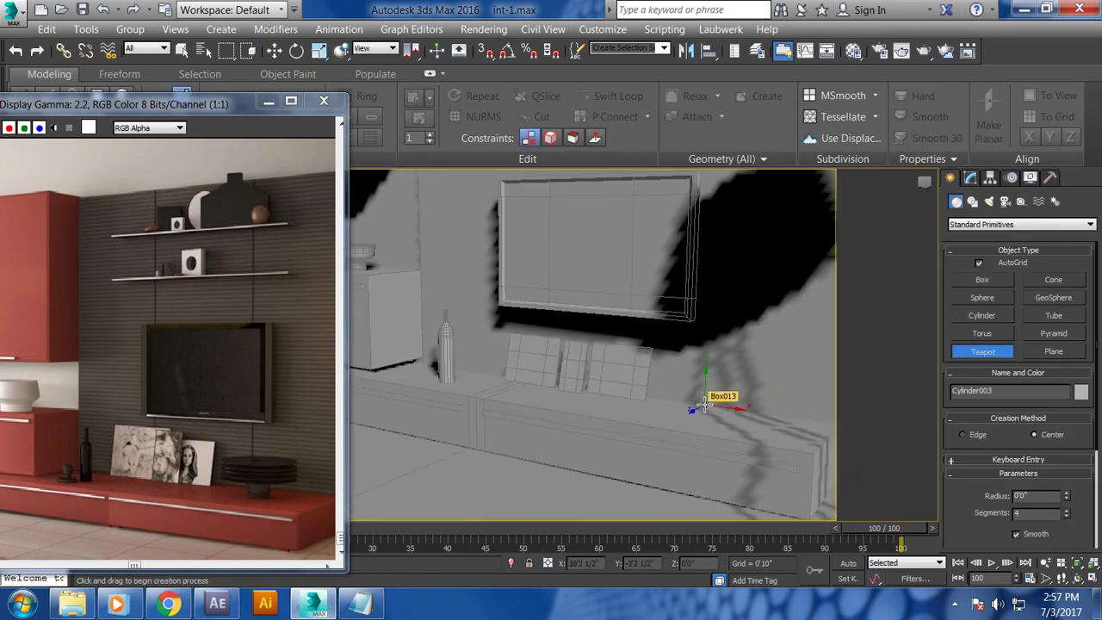
{"action": "middle_click_drag", "start_coordinate": [704, 401], "coordinate": [761, 412]}
{"action": "scroll", "coordinate": [761, 412], "scroll_direction": "up", "scroll_amount": 3}
{"action": "left_click_drag", "start_coordinate": [513, 353], "coordinate": [522, 376]}
- Rotate Teapot001 about its vertical Z axis to a new angle
{"action": "key", "text": "e"}
{"action": "key", "text": "z"}
{"action": "key", "text": "shift+z"}
{"action": "key", "text": "shift+z"}
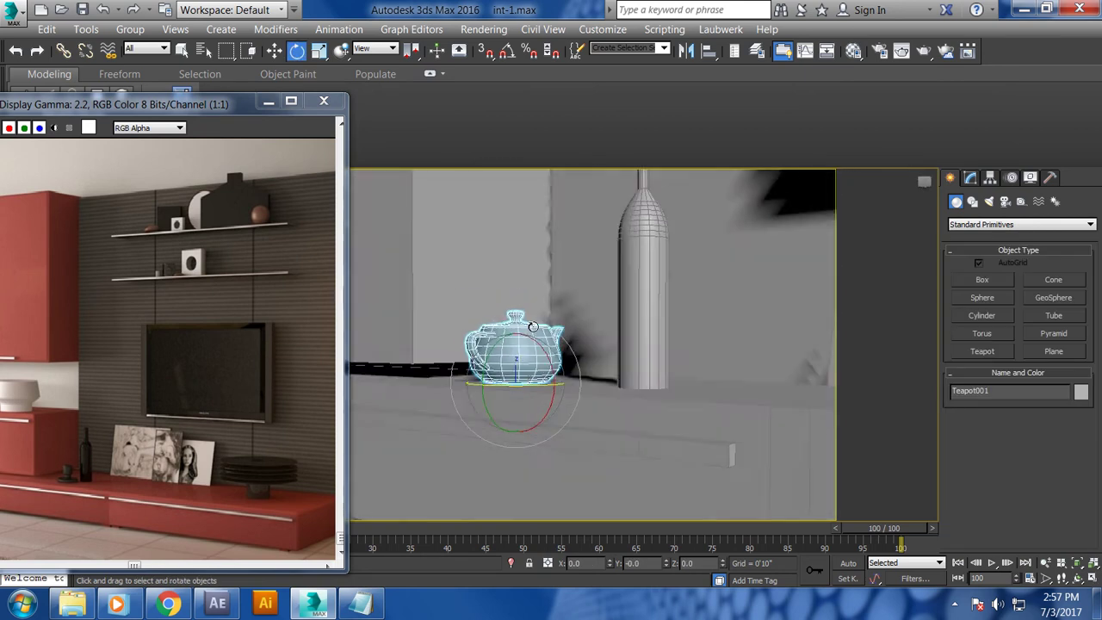
{"action": "key", "text": "shift+z"}
{"action": "key", "text": "shift+z"}
{"action": "left_click_drag", "start_coordinate": [515, 397], "coordinate": [642, 384]}
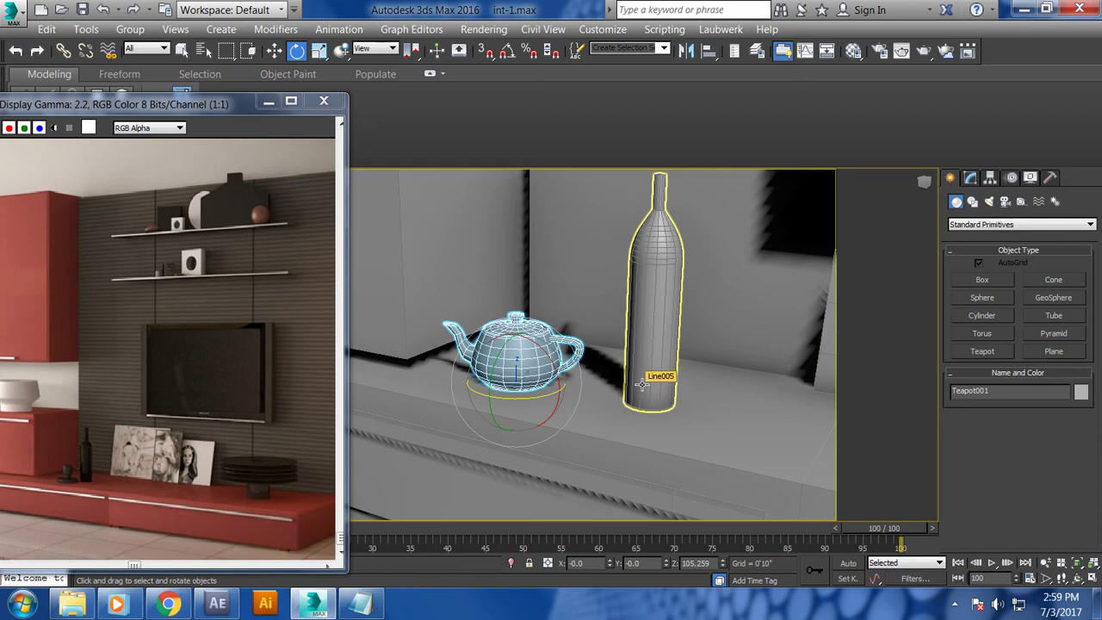
- Turn off the teapot's Spout and Lid parts
{"action": "left_click", "coordinate": [970, 177]}
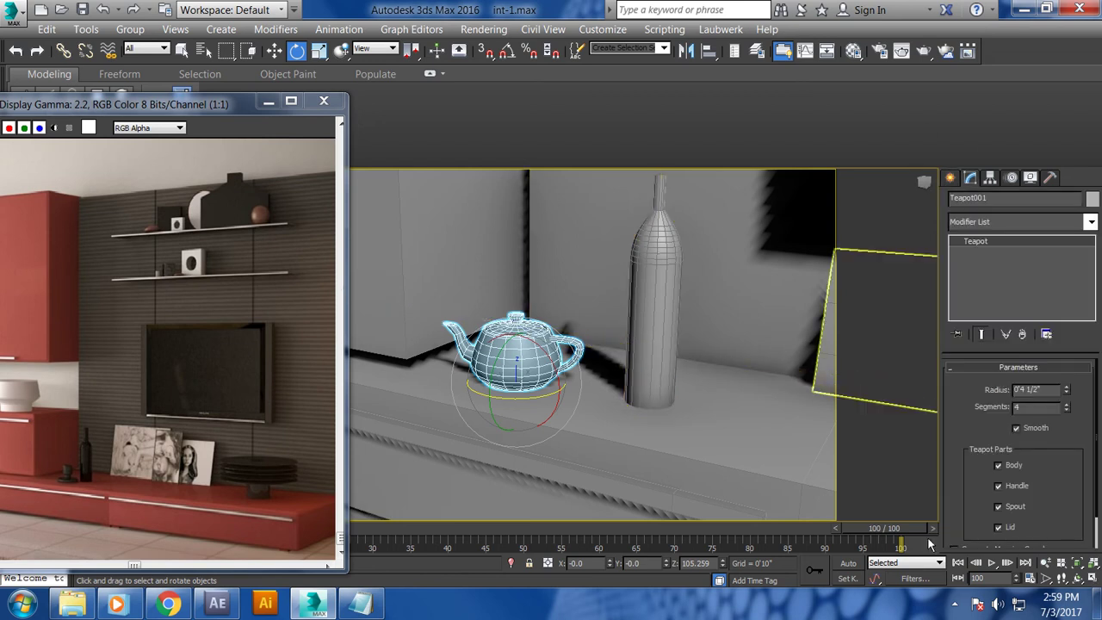
{"action": "left_click", "coordinate": [997, 506]}
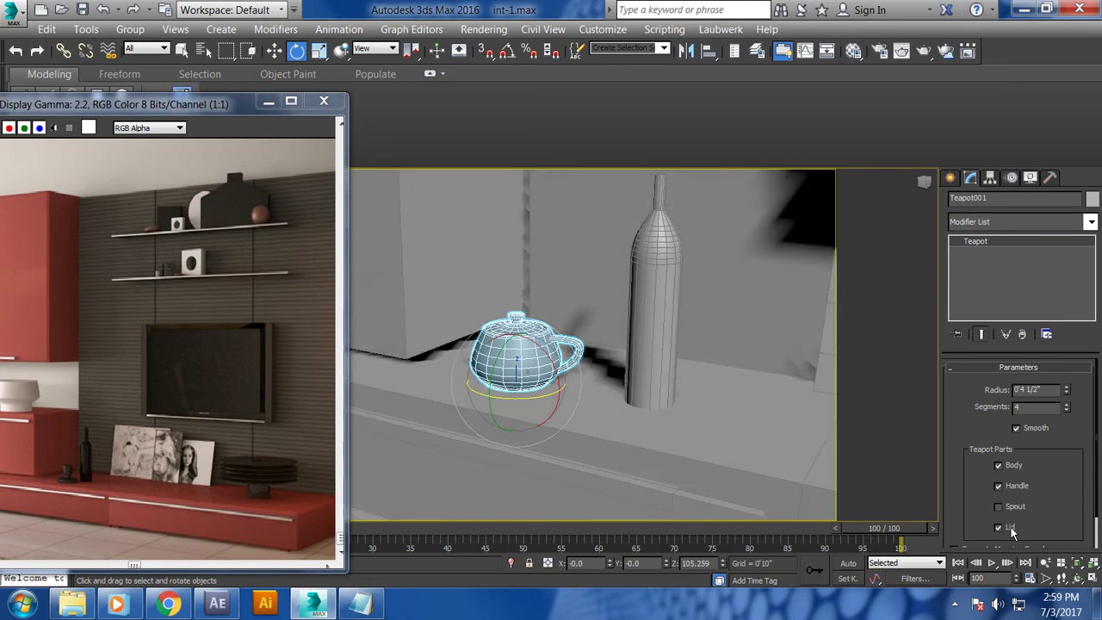
{"action": "left_click", "coordinate": [998, 527]}
- Add a Taper modifier with Amount 0.04 and Curve -1.4, and tweak the teapot Radius
{"action": "left_click", "coordinate": [1089, 222]}
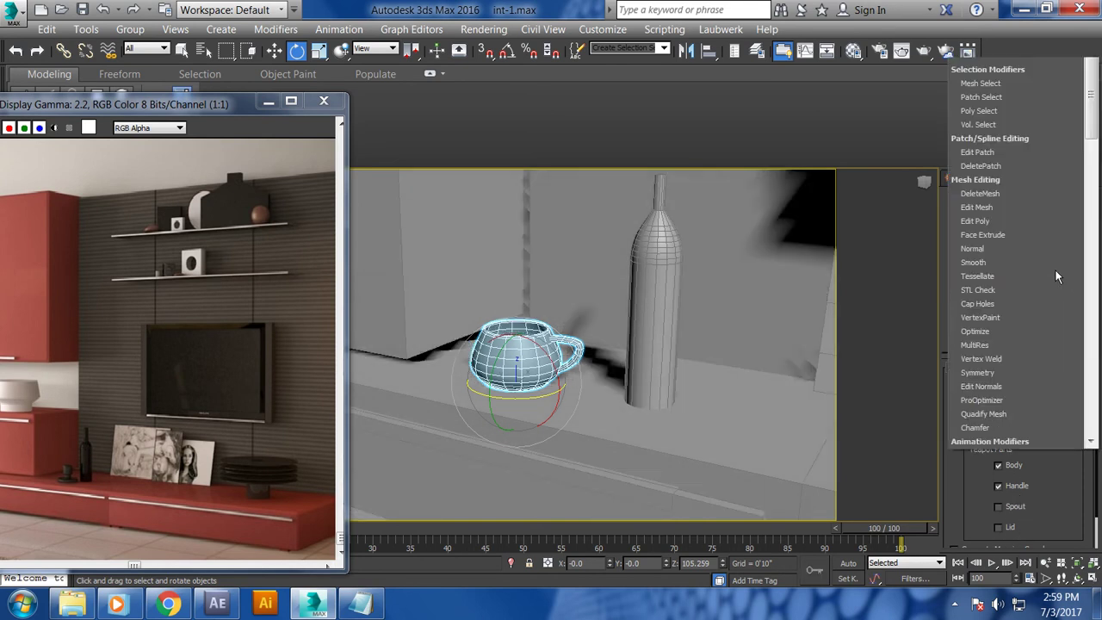
{"action": "scroll", "coordinate": [1056, 276], "scroll_direction": "down", "scroll_amount": 10}
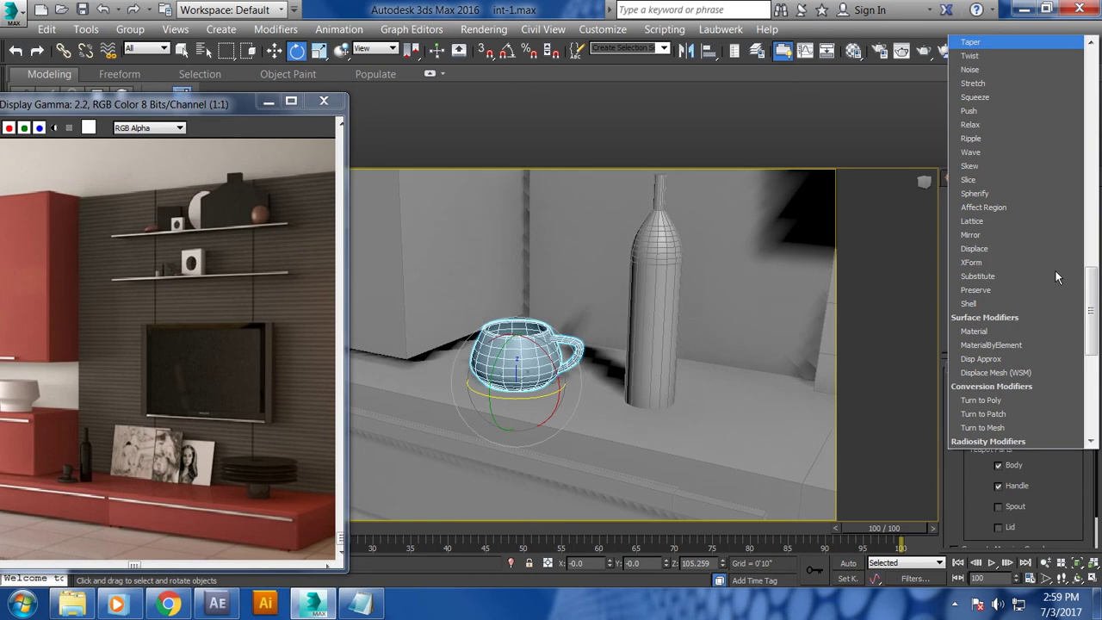
{"action": "key", "text": "Return"}
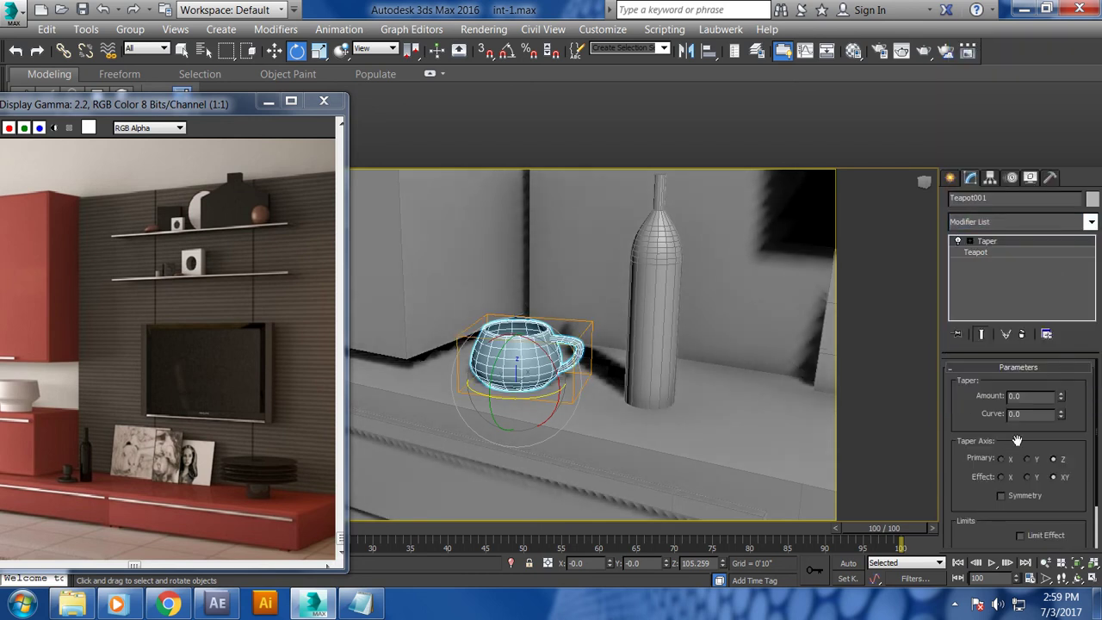
{"action": "left_click_drag", "start_coordinate": [1061, 398], "coordinate": [1085, 500]}
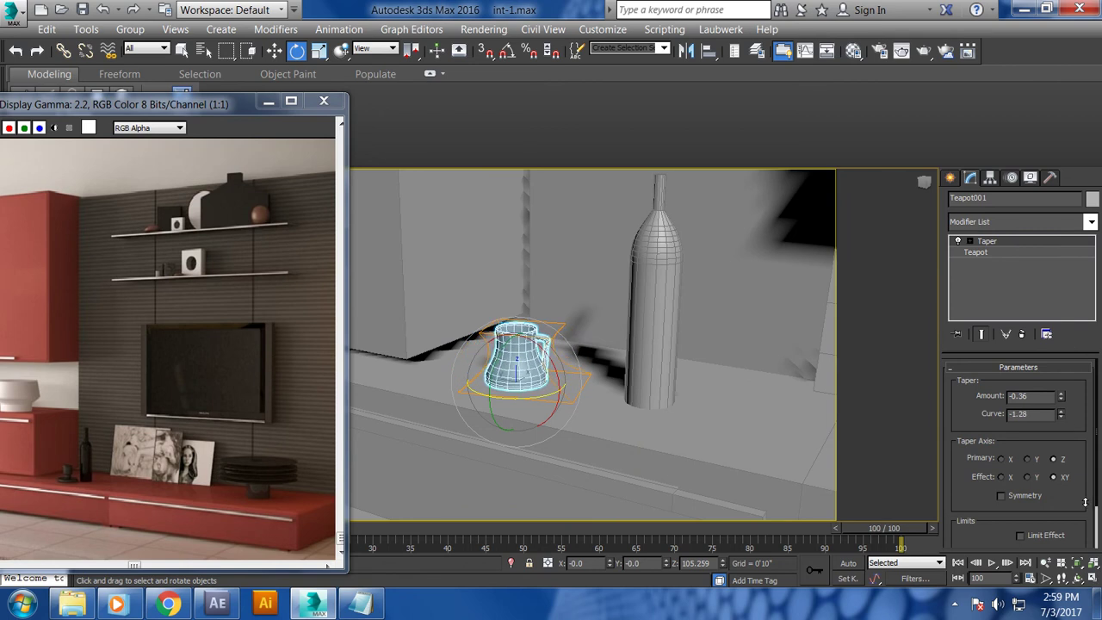
{"action": "left_click", "coordinate": [1001, 254]}
{"action": "left_click_drag", "start_coordinate": [1066, 391], "coordinate": [1070, 361]}
{"action": "left_click", "coordinate": [999, 242]}
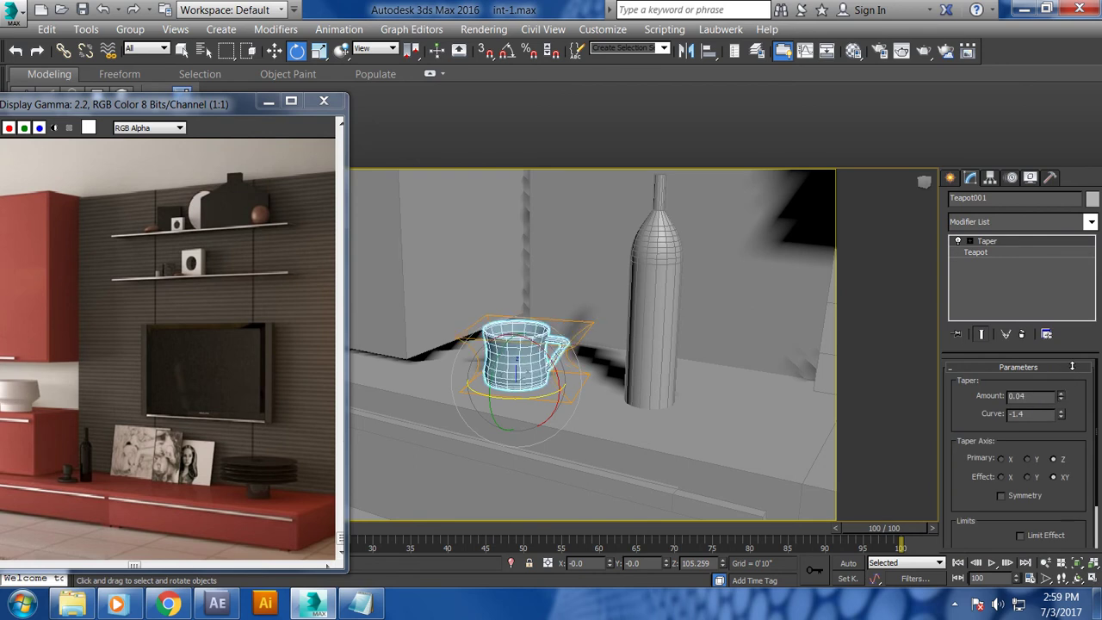
- Convert the cup Teapot001 to an Editable Poly
{"action": "key", "text": "w"}
{"action": "right_click", "coordinate": [518, 354]}
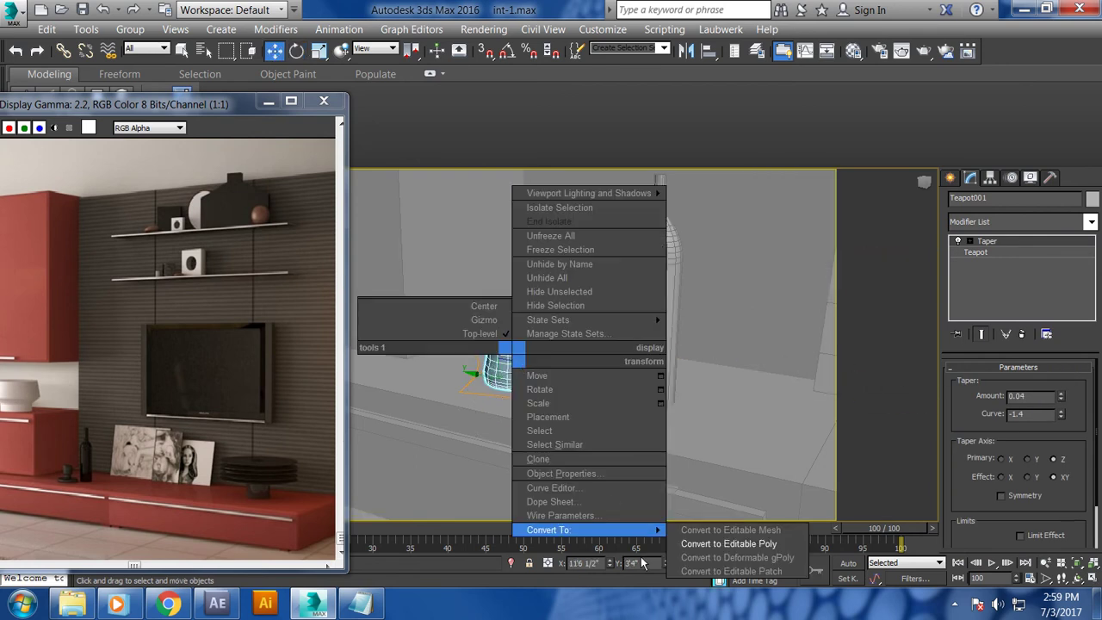
{"action": "left_click", "coordinate": [743, 547]}
{"action": "scroll", "coordinate": [593, 383], "scroll_direction": "down", "scroll_amount": 5}
{"action": "key", "text": "r"}
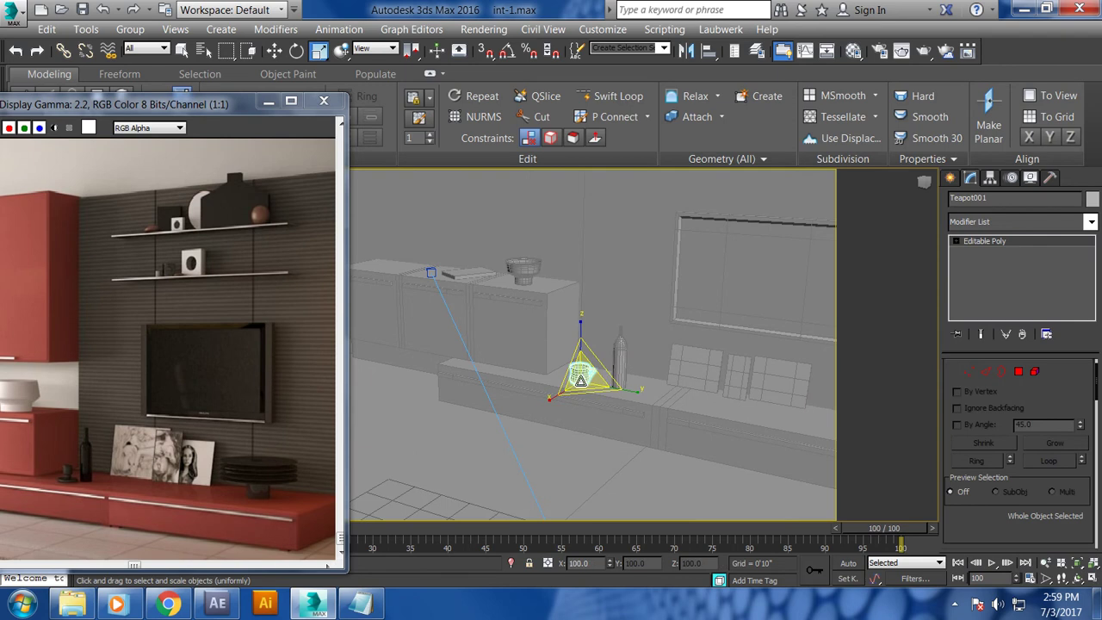
{"action": "key", "text": "w"}
{"action": "scroll", "coordinate": [590, 386], "scroll_direction": "down", "scroll_amount": 3}
{"action": "scroll", "coordinate": [590, 387], "scroll_direction": "down", "scroll_amount": 3}
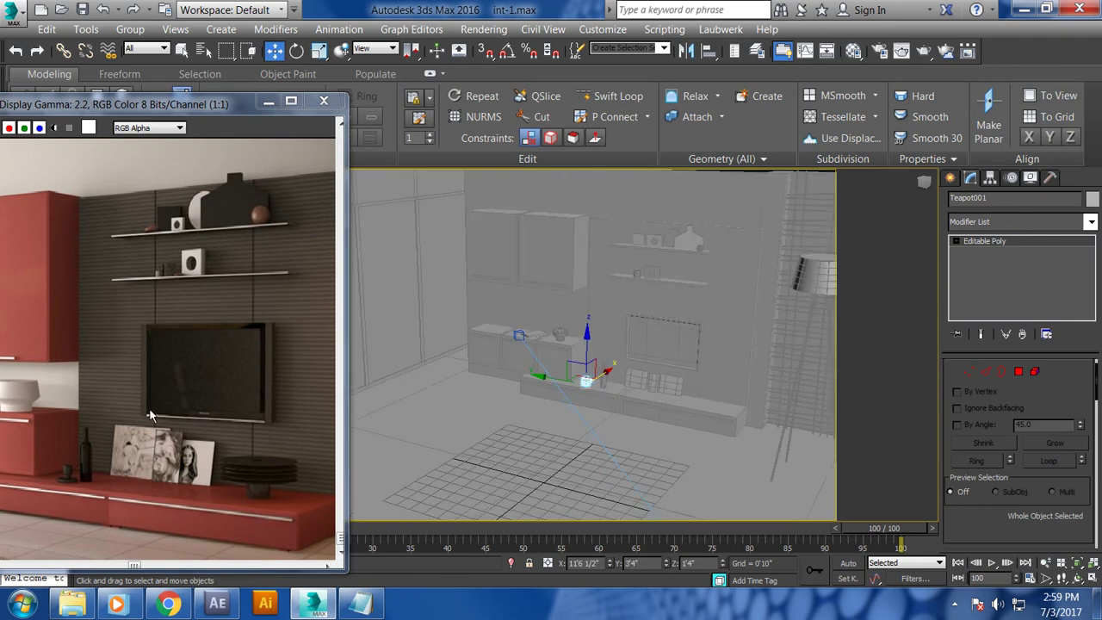
{"action": "scroll", "coordinate": [172, 383], "scroll_direction": "down", "scroll_amount": 1}
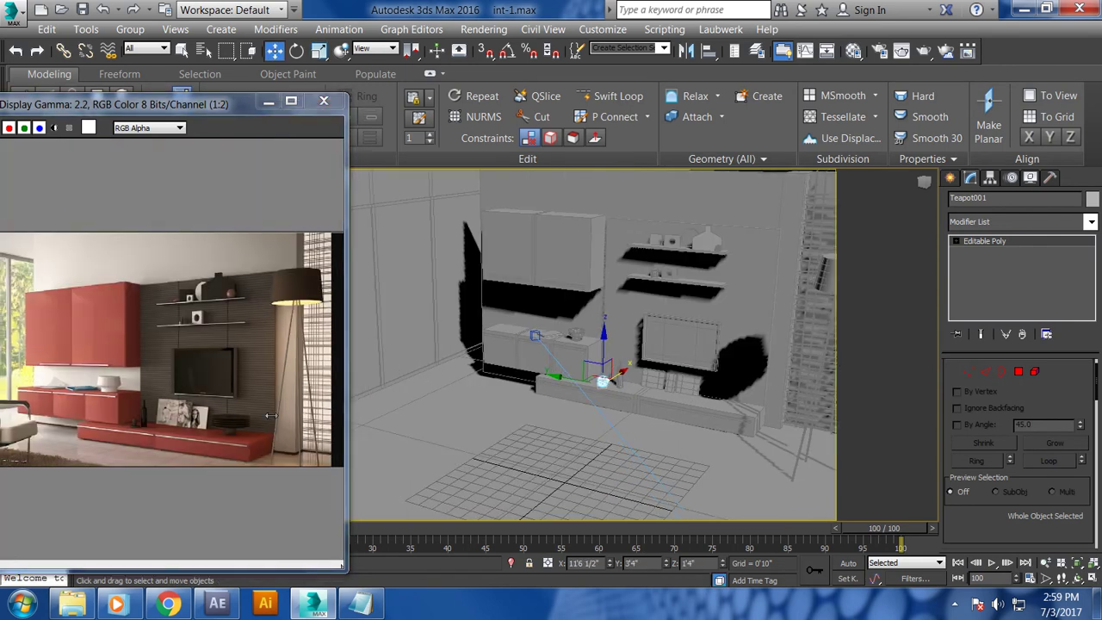
{"action": "scroll", "coordinate": [181, 381], "scroll_direction": "down", "scroll_amount": 1}
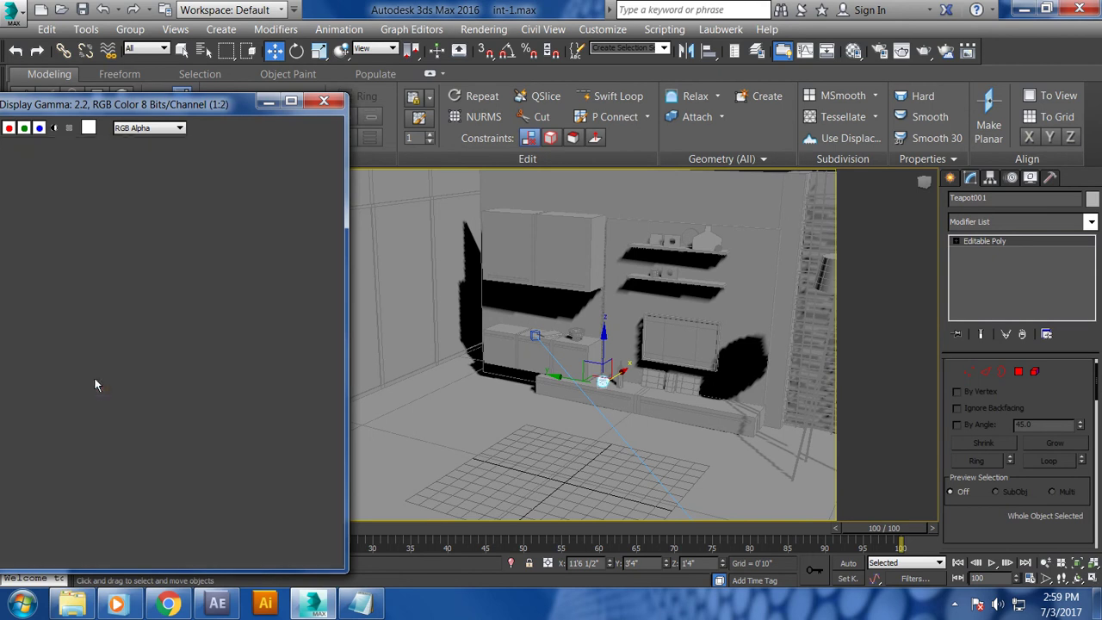
{"action": "scroll", "coordinate": [94, 376], "scroll_direction": "up", "scroll_amount": 1}
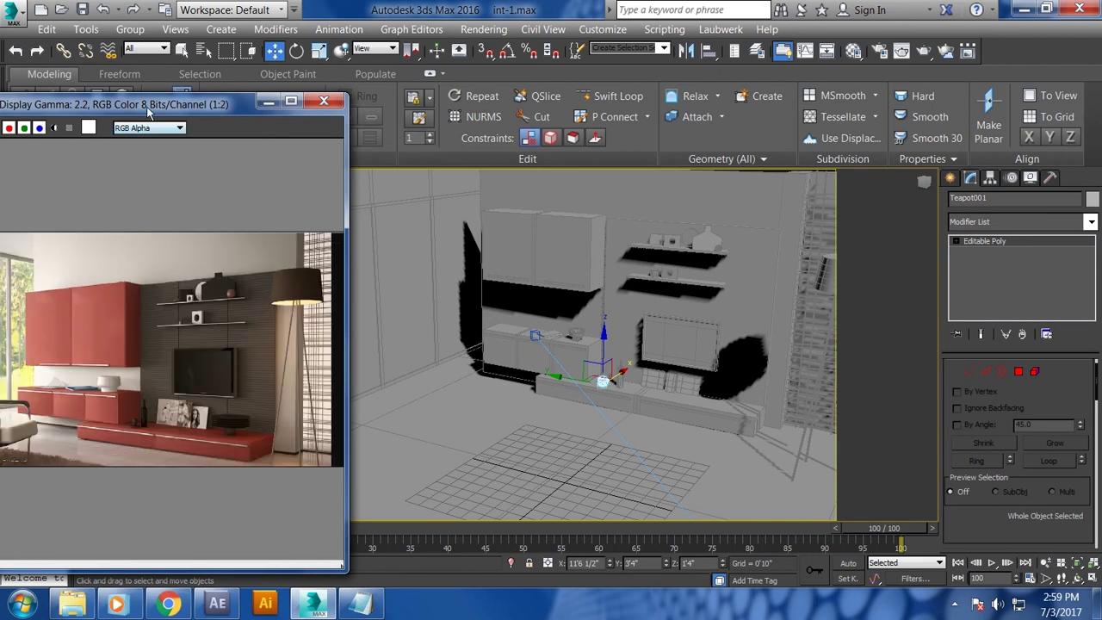
- Move the reference render window aside and pick ChamferBox under Extended Primitives
{"action": "left_click_drag", "start_coordinate": [148, 105], "coordinate": [267, 68]}
{"action": "mouse_move", "coordinate": [718, 374]}
{"action": "middle_mouse_down"}
{"action": "mouse_move", "coordinate": [757, 344]}
{"action": "mouse_move", "coordinate": [740, 360]}
{"action": "middle_mouse_up"}
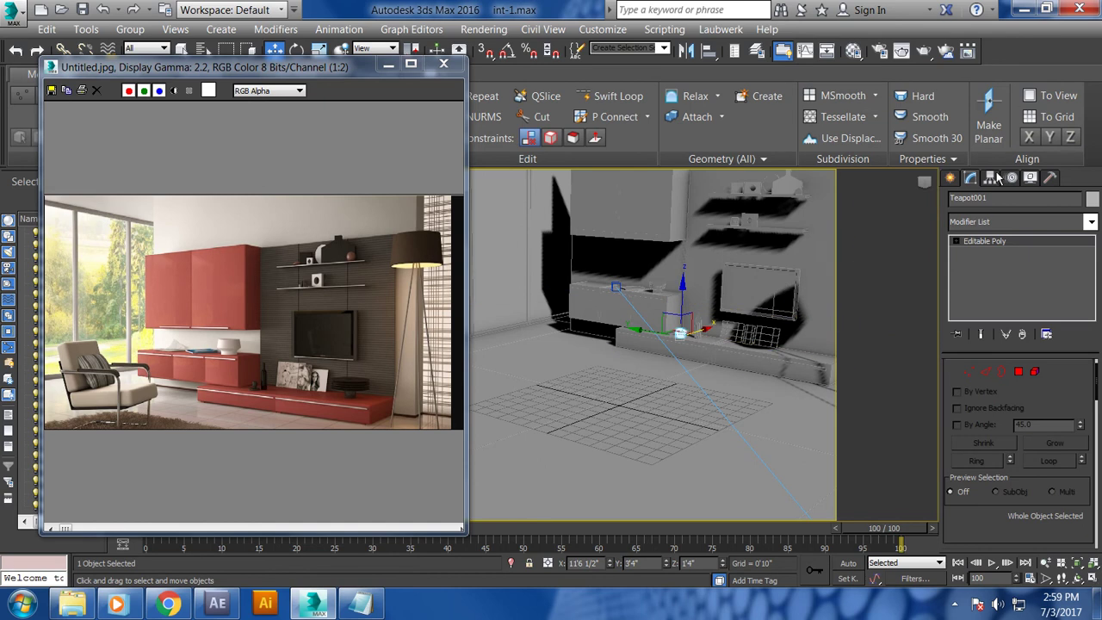
{"action": "left_click", "coordinate": [950, 179]}
{"action": "left_click", "coordinate": [989, 224]}
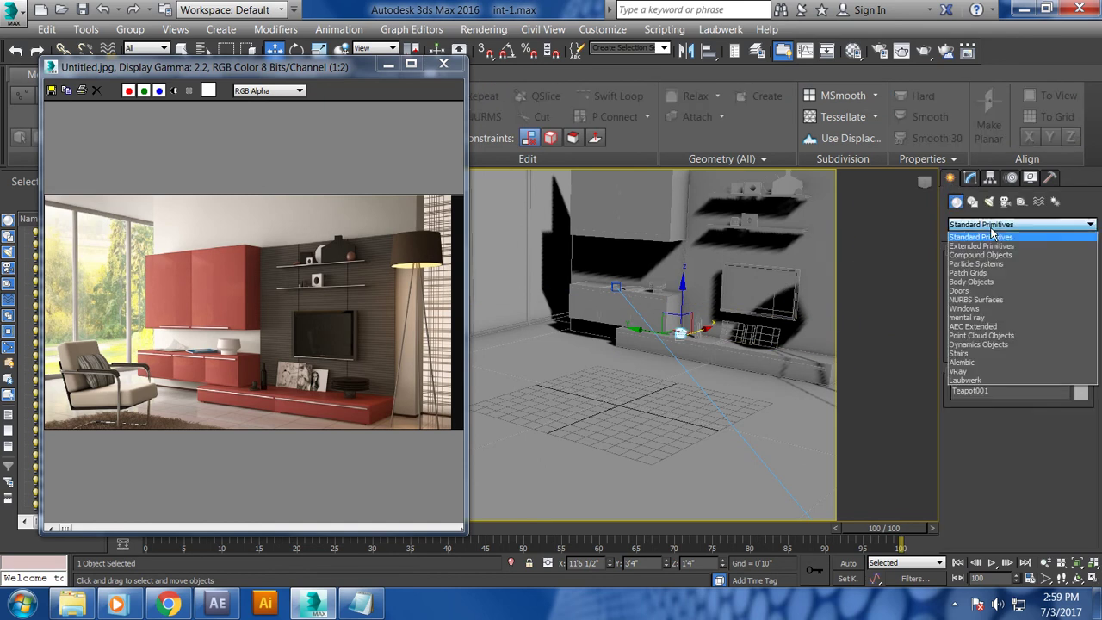
{"action": "left_click", "coordinate": [991, 240]}
{"action": "left_click", "coordinate": [983, 299]}
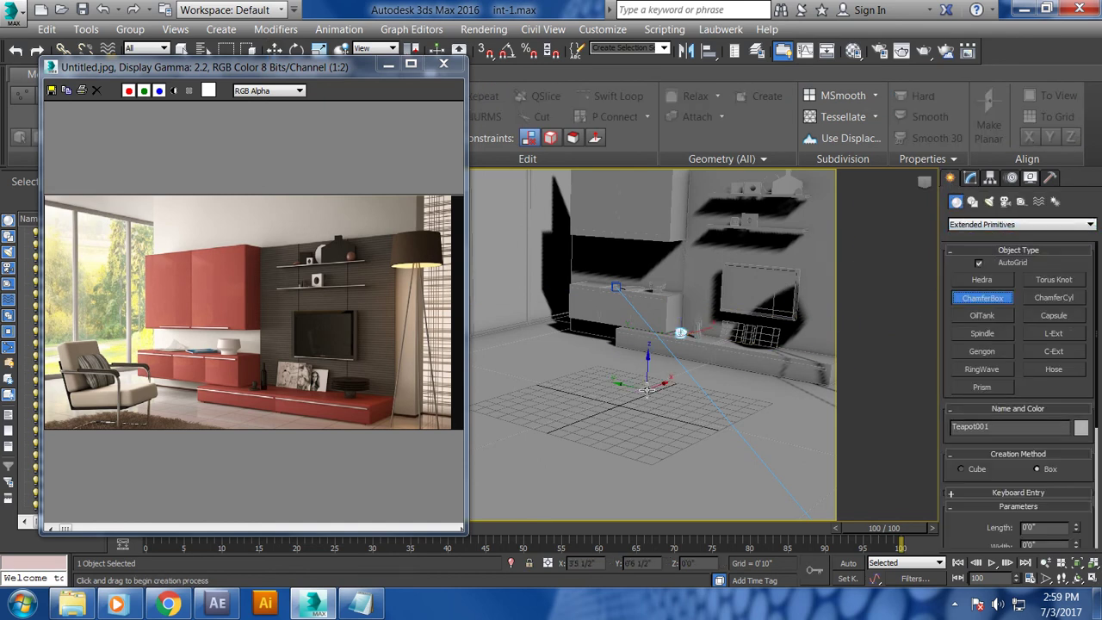
- Drag out ChamferBox001 as a large slab on the open floor before the TV wall
{"action": "middle_click_drag", "start_coordinate": [654, 370], "coordinate": [672, 419], "text": "alt"}
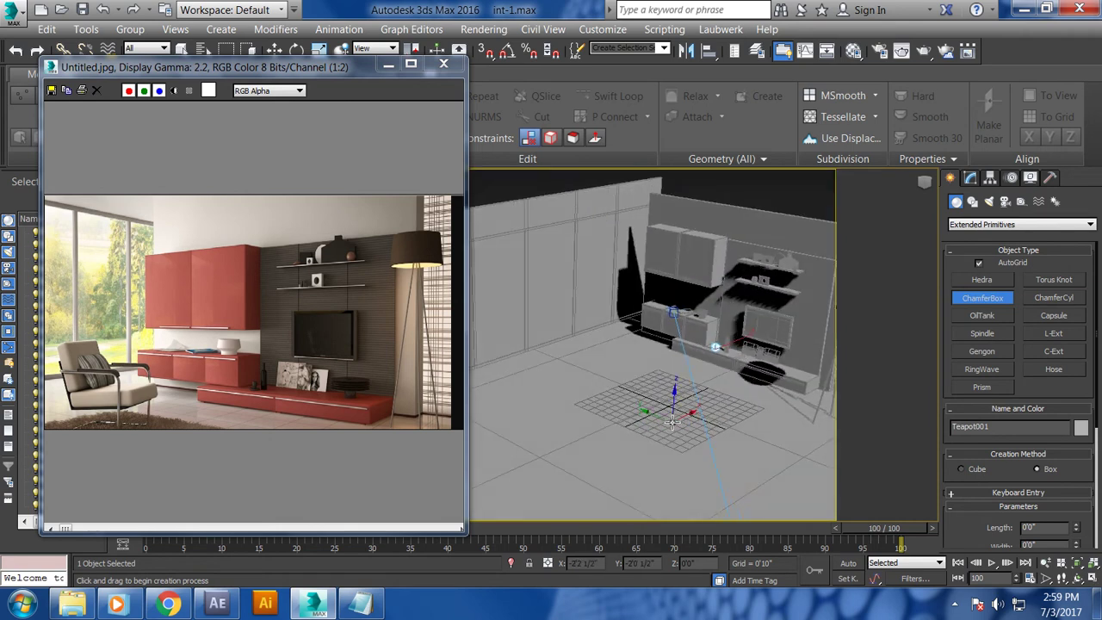
{"action": "left_click_drag", "start_coordinate": [613, 385], "coordinate": [658, 551]}
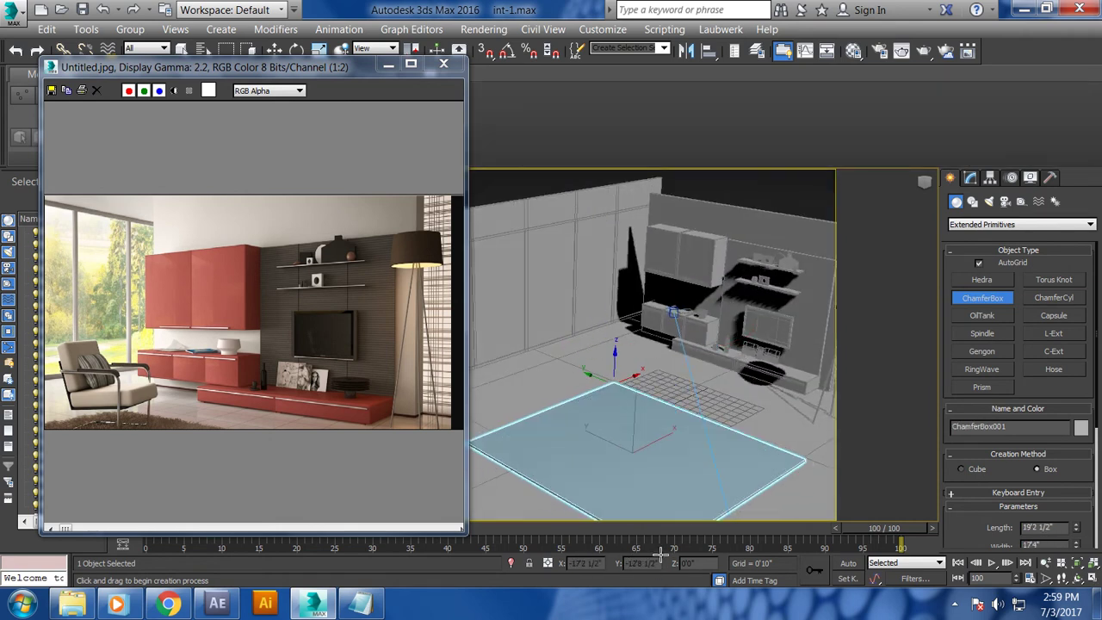
{"action": "key", "text": "w"}
{"action": "middle_click_drag", "start_coordinate": [654, 529], "coordinate": [598, 278], "text": "alt"}
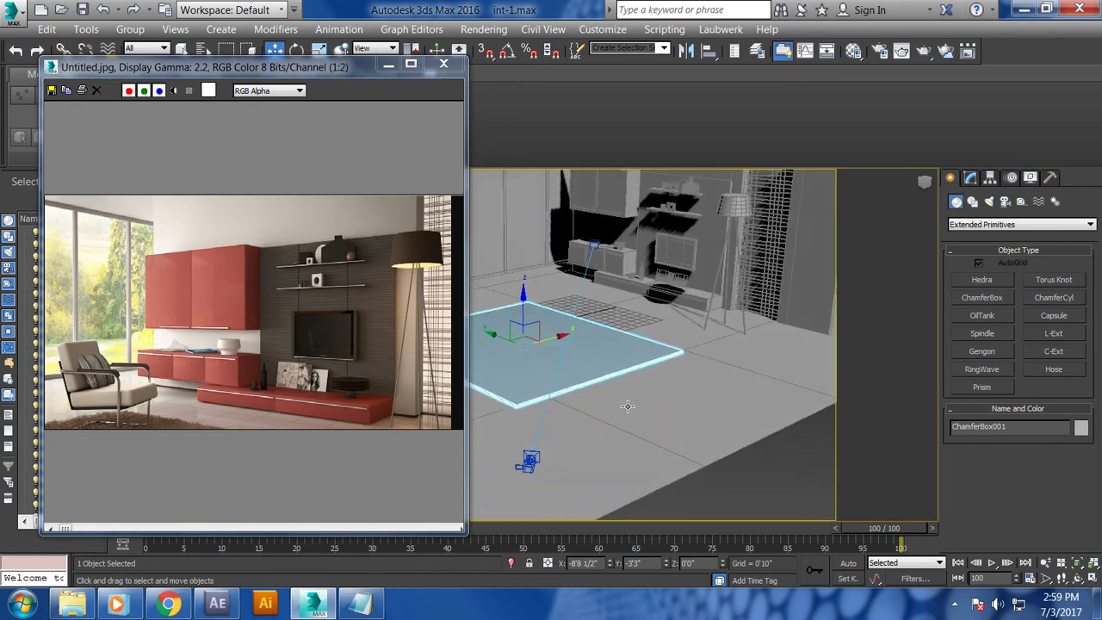
{"action": "scroll", "coordinate": [598, 278], "scroll_direction": "up", "scroll_amount": 4}
{"action": "key", "text": "r"}
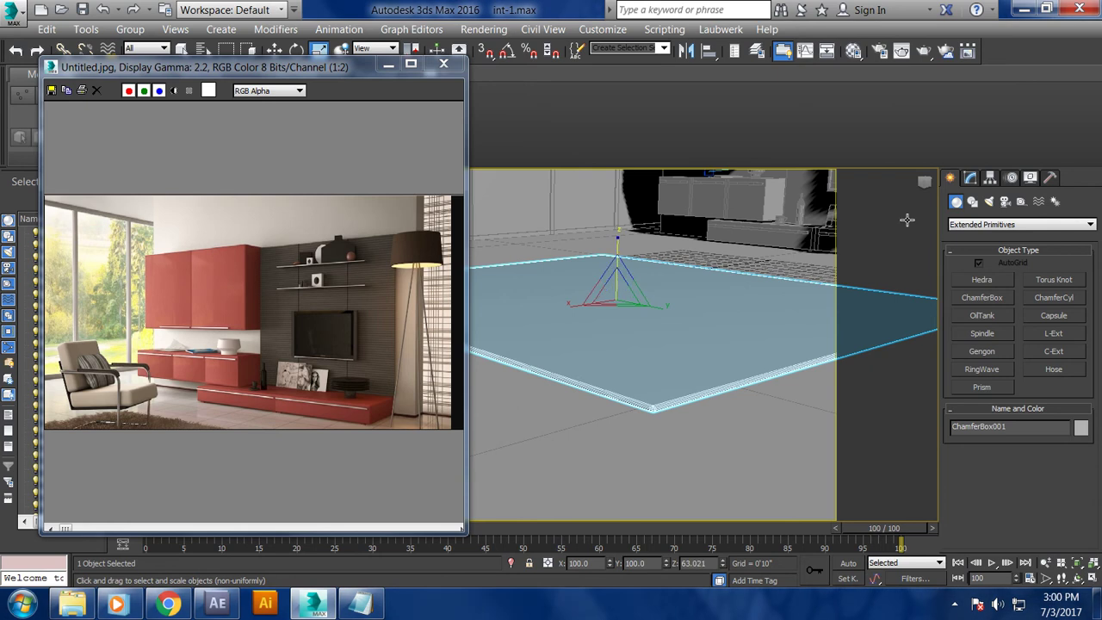
- Lower ChamferBox001's Height to 0'0 1/2" and view the thin rug from above
{"action": "left_click", "coordinate": [970, 177]}
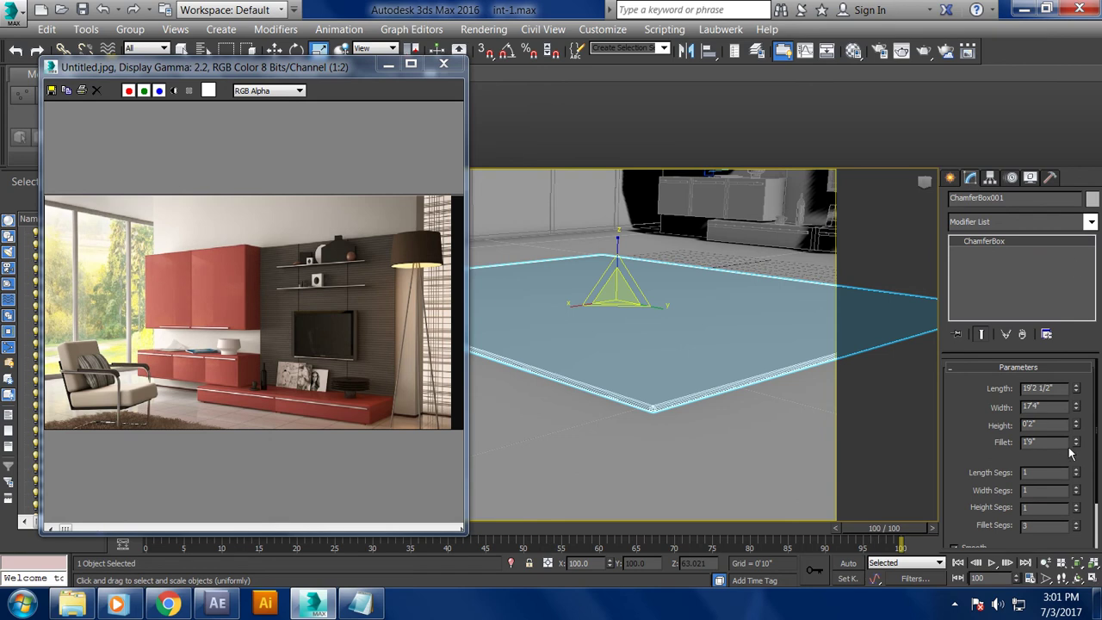
{"action": "left_click_drag", "start_coordinate": [1075, 425], "coordinate": [1086, 469]}
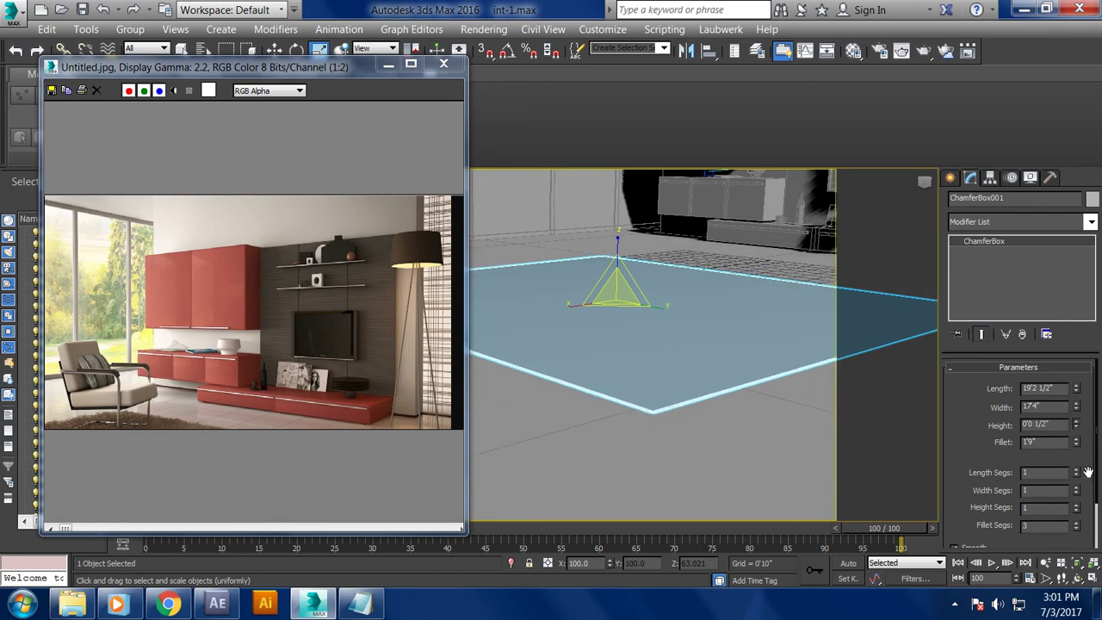
{"action": "key", "text": "w"}
{"action": "mouse_move", "coordinate": [704, 346]}
{"action": "middle_mouse_down", "text": "alt"}
{"action": "mouse_move", "coordinate": [683, 359]}
{"action": "mouse_move", "coordinate": [732, 401]}
{"action": "middle_mouse_up", "text": "alt"}
{"action": "scroll", "coordinate": [205, 397], "scroll_direction": "up", "scroll_amount": 1}
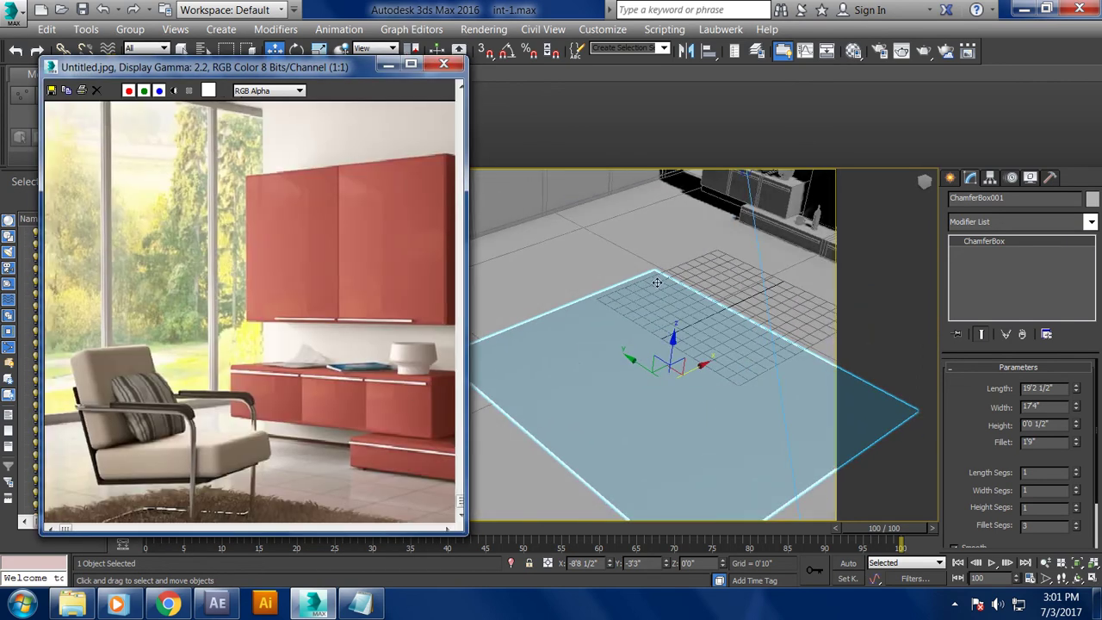
- Maximize the Front viewport and zoom out
{"action": "key", "text": "alt+w"}
{"action": "right_click", "coordinate": [507, 430]}
{"action": "key", "text": "alt+w"}
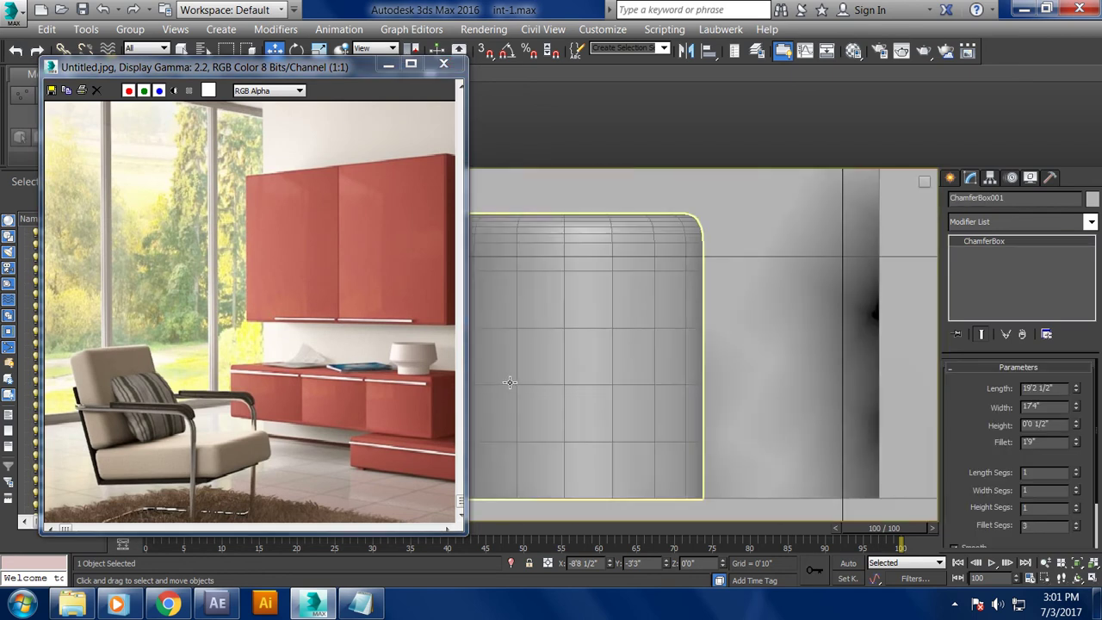
{"action": "scroll", "coordinate": [612, 325], "scroll_direction": "down", "scroll_amount": 8}
{"action": "scroll", "coordinate": [613, 325], "scroll_direction": "down", "scroll_amount": 4}
{"action": "scroll", "coordinate": [612, 325], "scroll_direction": "down", "scroll_amount": 5}
{"action": "scroll", "coordinate": [654, 378], "scroll_direction": "down", "scroll_amount": 3}
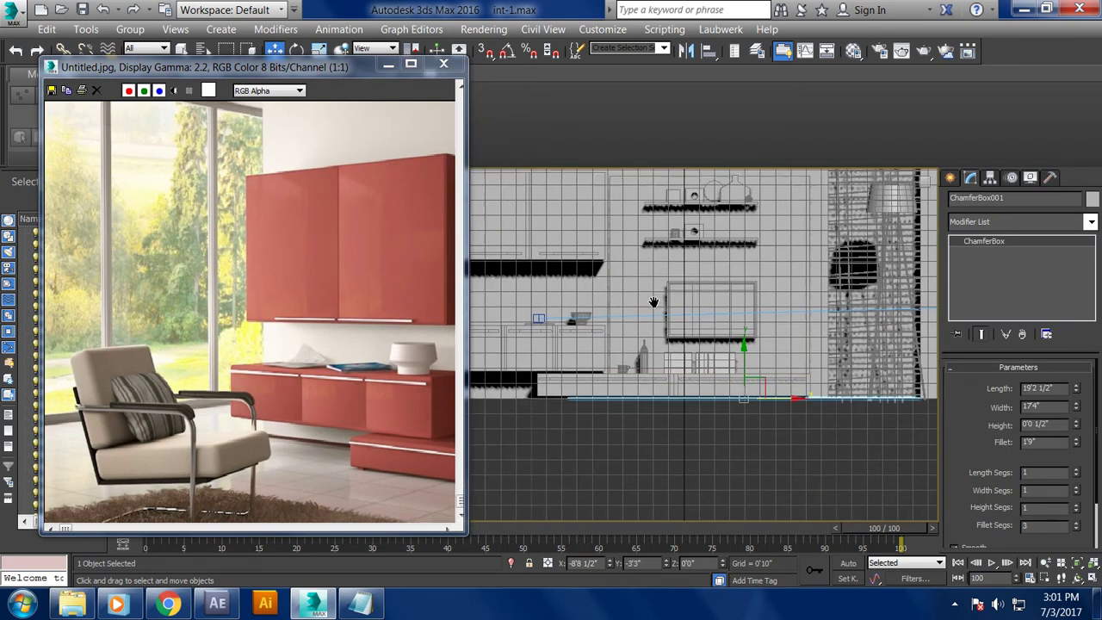
{"action": "scroll", "coordinate": [704, 431], "scroll_direction": "down", "scroll_amount": 2}
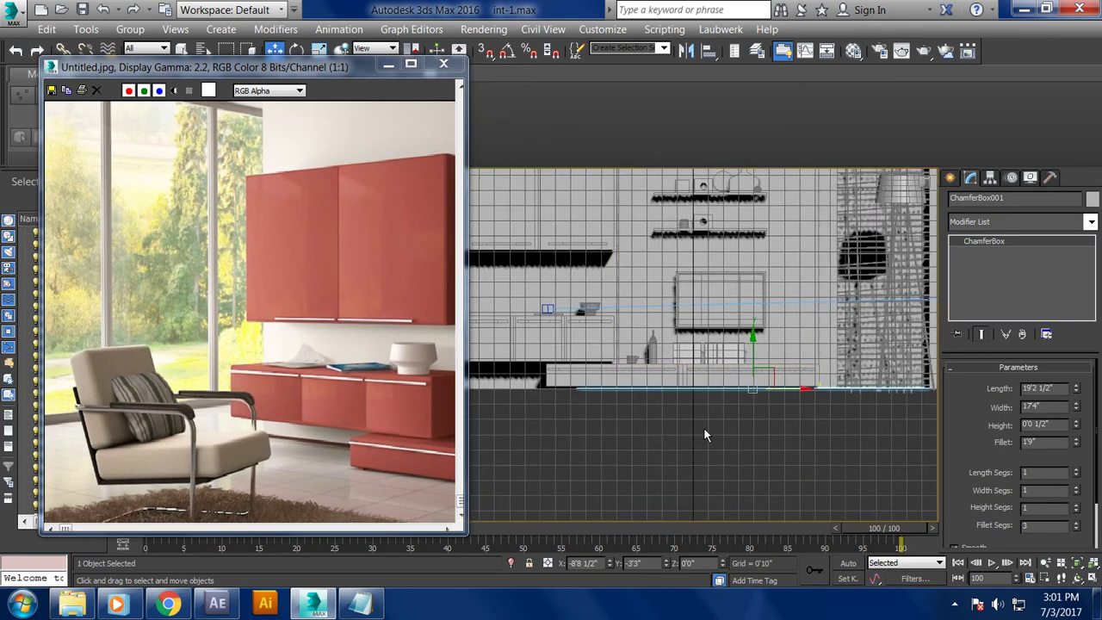
- Draw a three-point Line spline across, then down, outlining the chair frame
{"action": "left_click", "coordinate": [949, 177]}
{"action": "left_click", "coordinate": [971, 201]}
{"action": "left_click", "coordinate": [988, 294]}
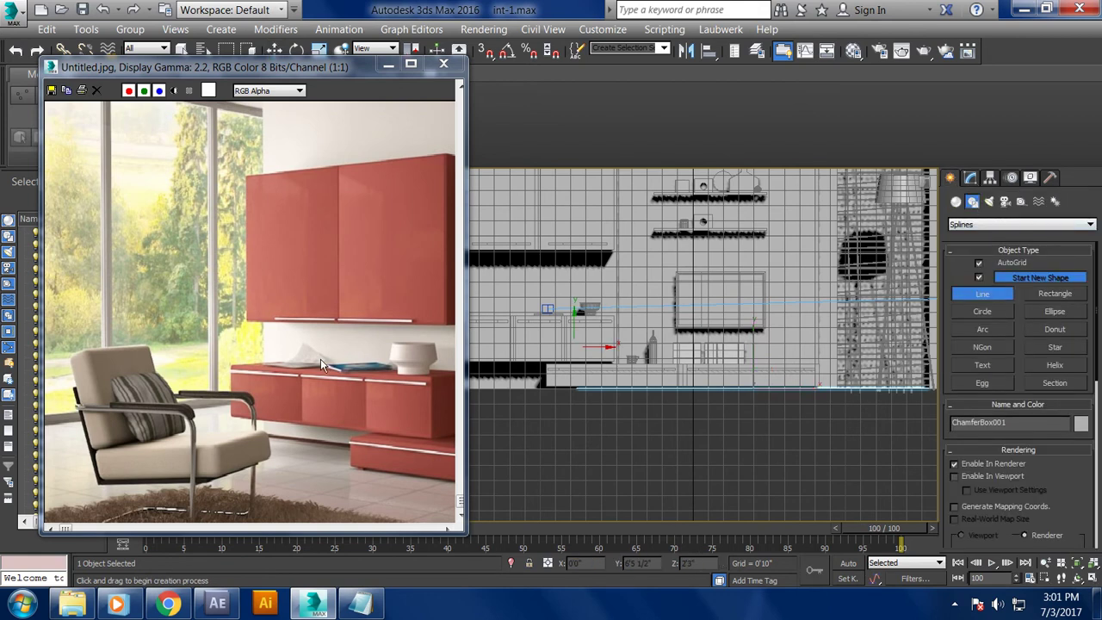
{"action": "middle_click_drag", "start_coordinate": [659, 328], "coordinate": [656, 363]}
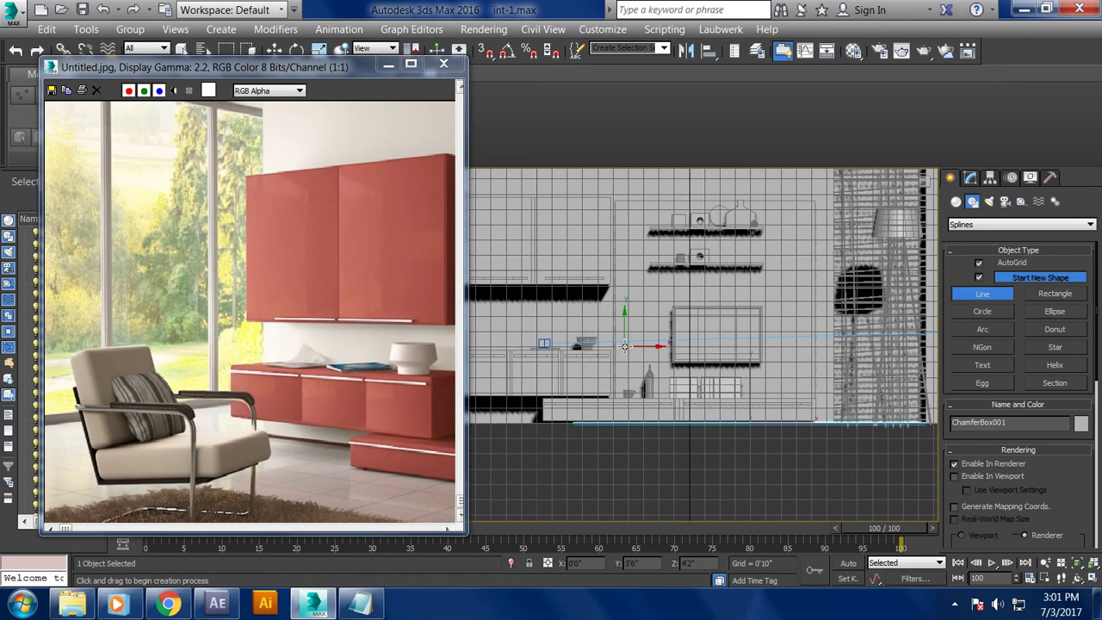
{"action": "left_click", "coordinate": [622, 345]}
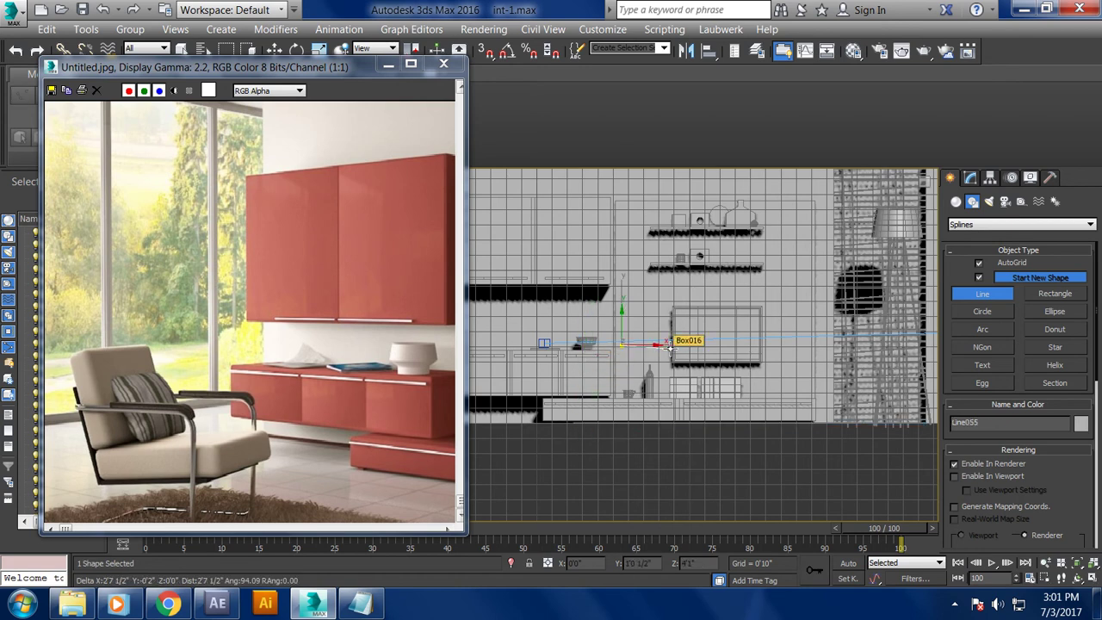
{"action": "left_click", "coordinate": [699, 340]}
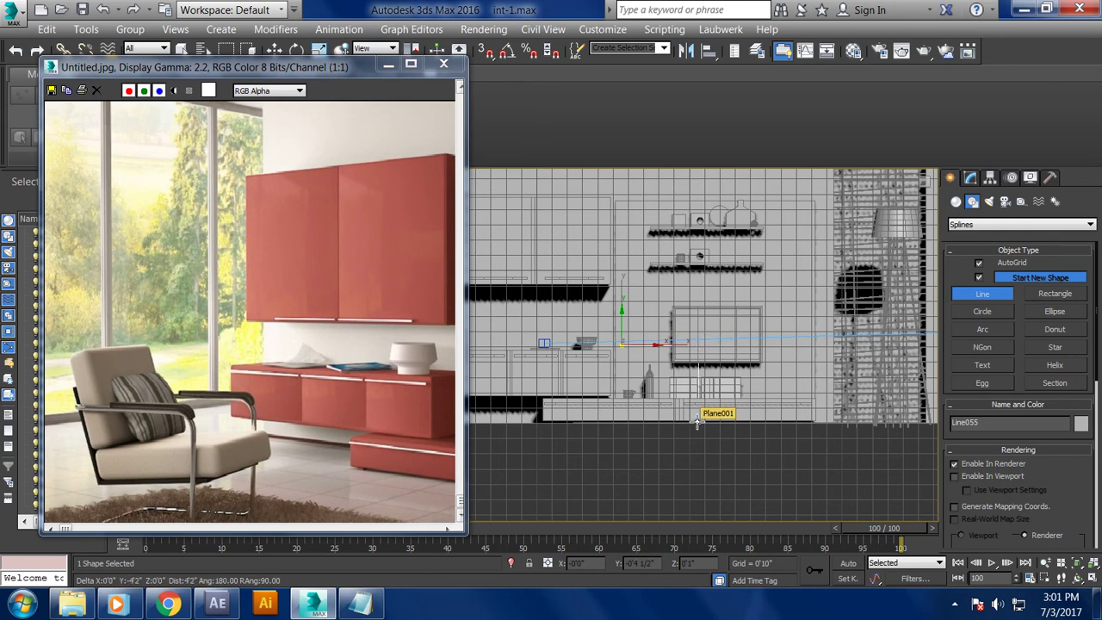
{"action": "left_click", "coordinate": [697, 421]}
{"action": "right_click", "coordinate": [635, 421]}
{"action": "right_click", "coordinate": [635, 422]}
{"action": "key", "text": "alt+w"}
- Maximize the Perspective viewport and orbit to a frontal view of the rug
{"action": "right_click", "coordinate": [751, 372]}
{"action": "key", "text": "alt+w"}
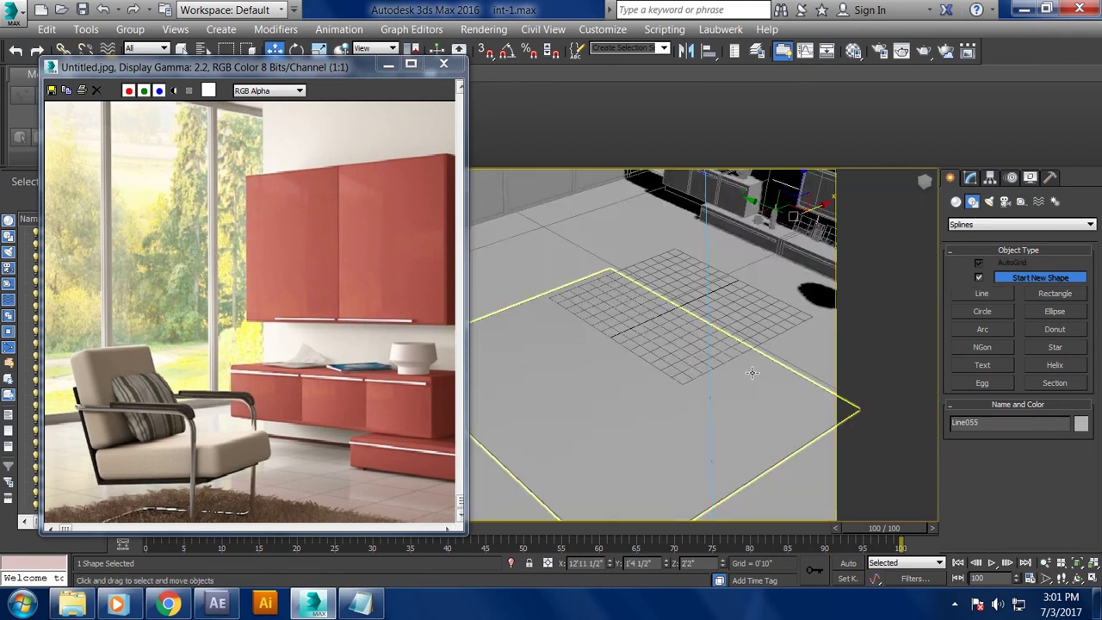
{"action": "middle_click_drag", "start_coordinate": [751, 371], "coordinate": [764, 287], "text": "alt"}
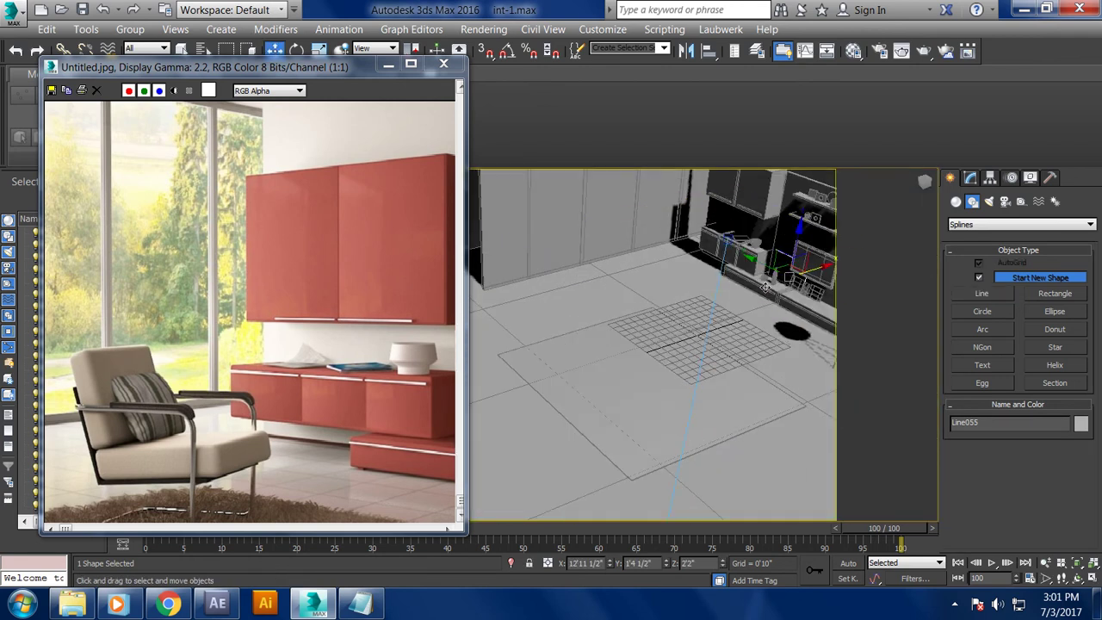
{"action": "middle_click_drag", "start_coordinate": [764, 287], "coordinate": [632, 298], "text": "alt"}
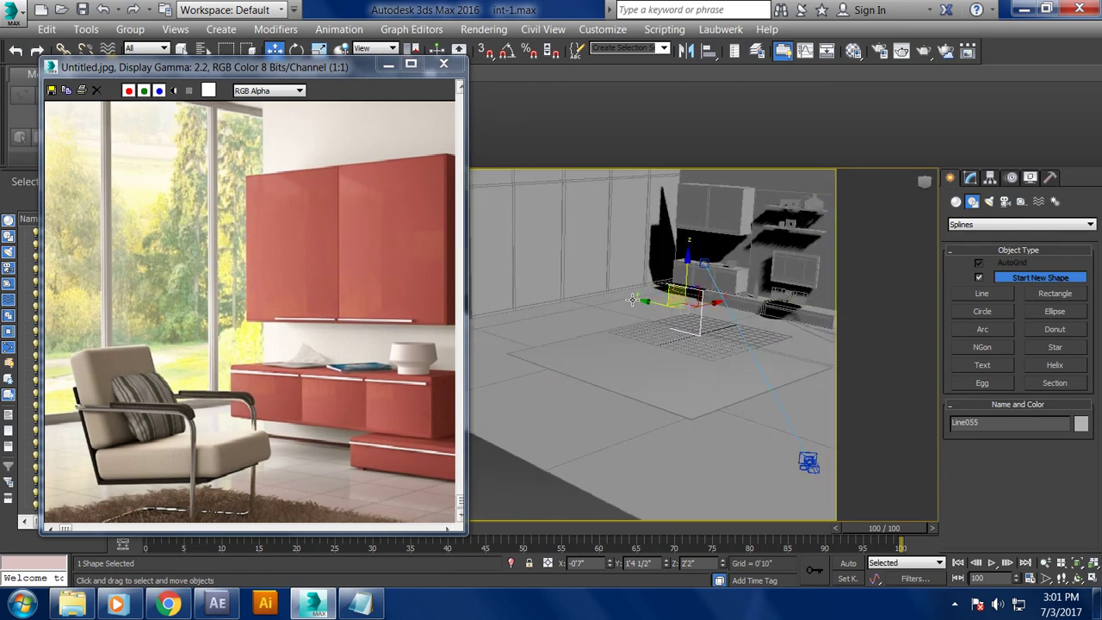
{"action": "scroll", "coordinate": [289, 387], "scroll_direction": "down", "scroll_amount": 1}
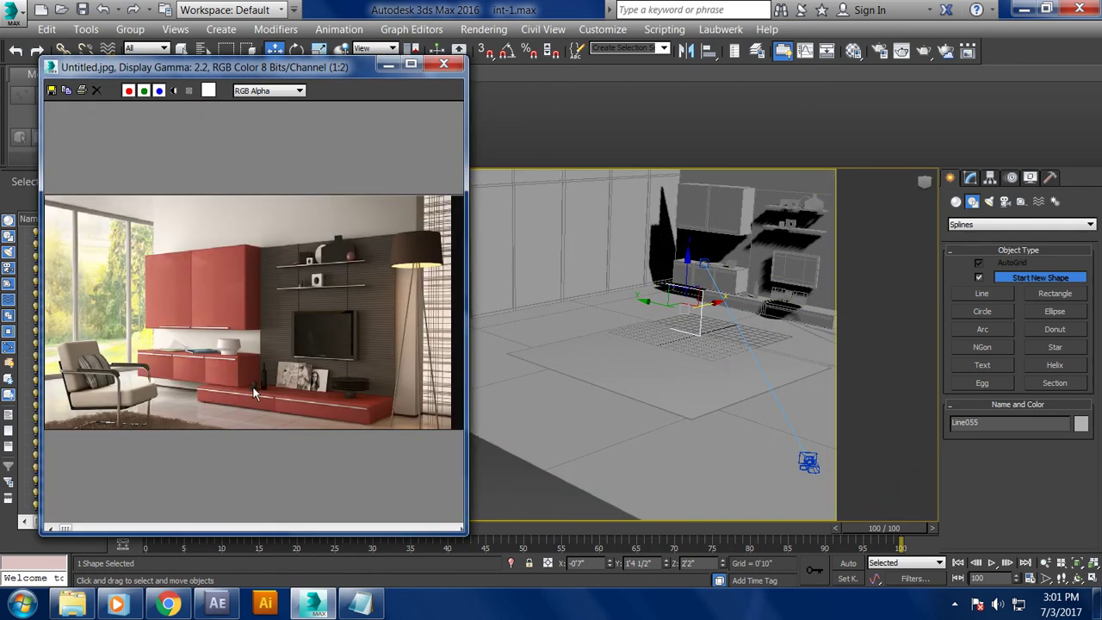
{"action": "scroll", "coordinate": [253, 393], "scroll_direction": "up", "scroll_amount": 1}
{"action": "middle_click_drag", "start_coordinate": [654, 370], "coordinate": [671, 381], "text": "alt"}
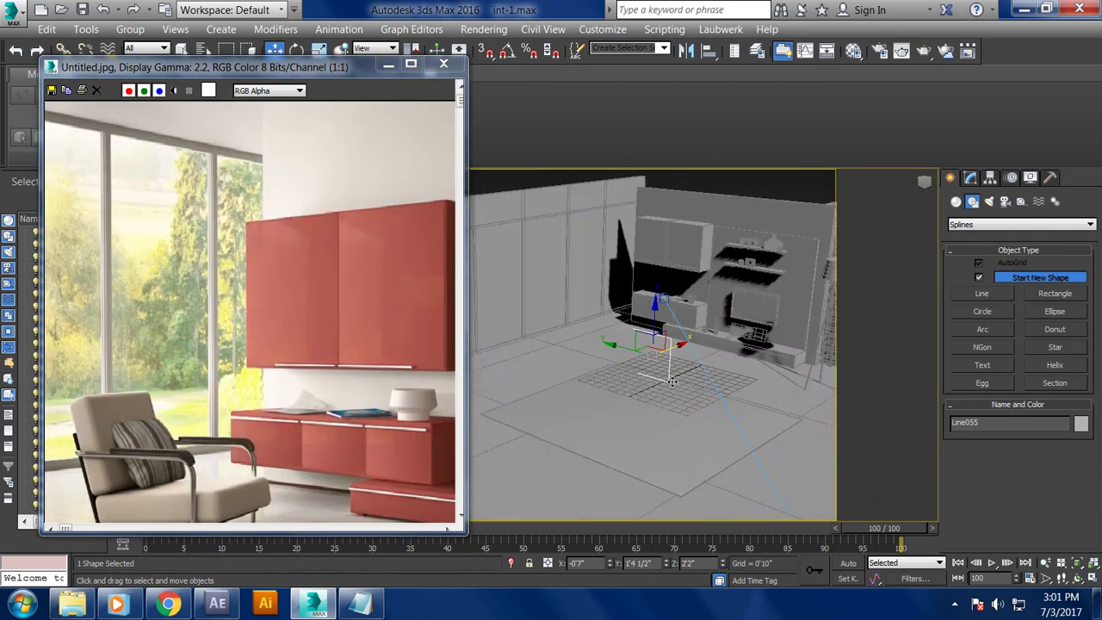
- Slide Line055 along X so it stands at the edge of the rug
{"action": "left_click_drag", "start_coordinate": [673, 344], "coordinate": [625, 364]}
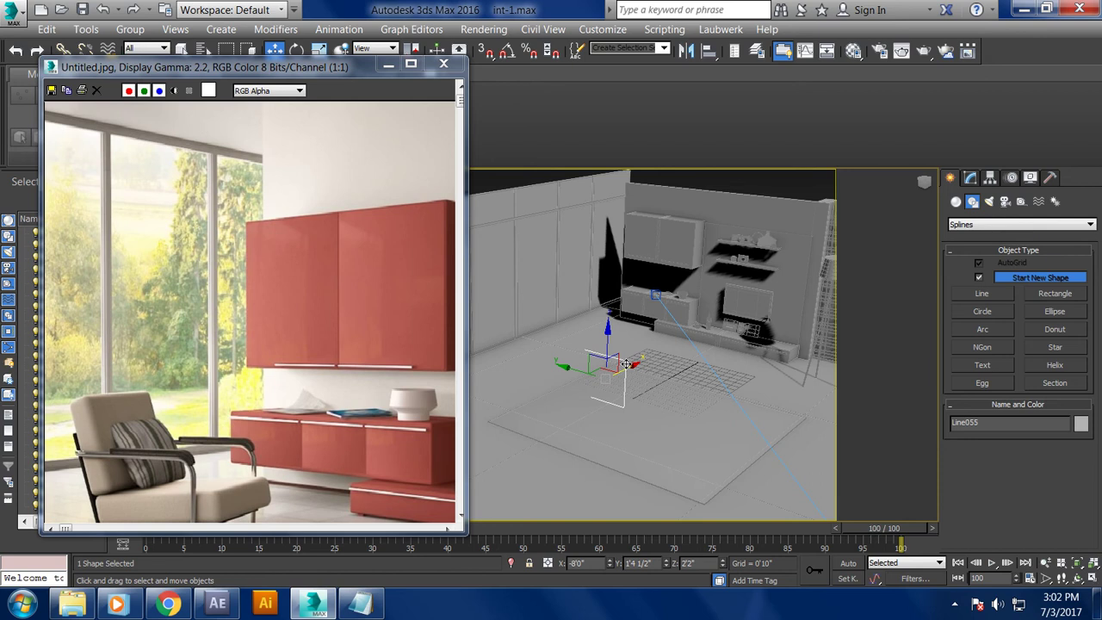
{"action": "scroll", "coordinate": [628, 366], "scroll_direction": "up", "scroll_amount": 2}
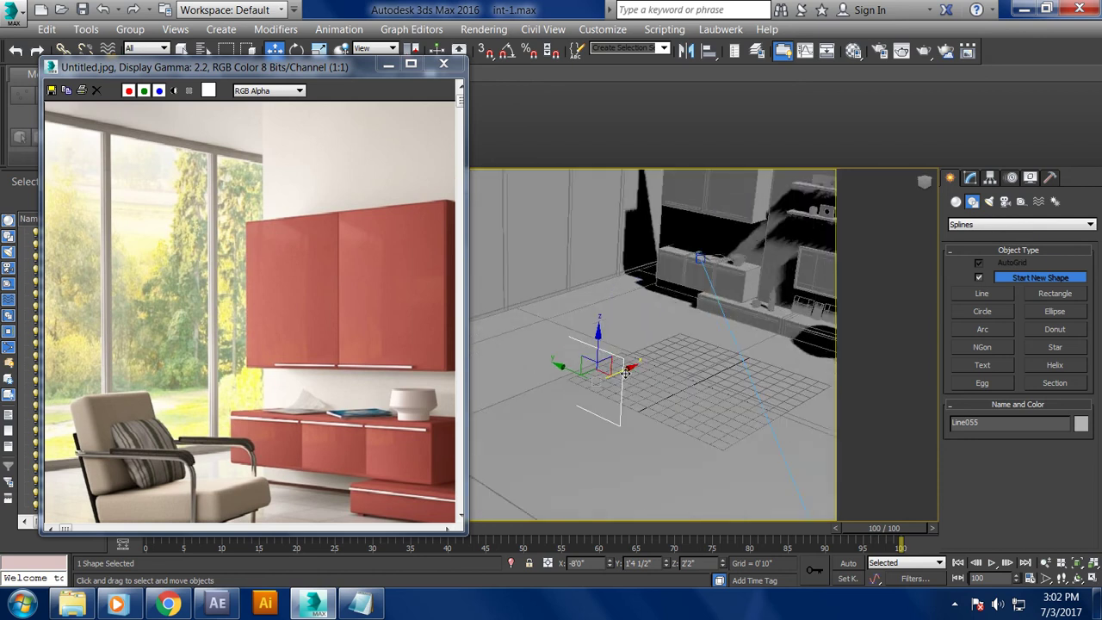
{"action": "middle_click_drag", "start_coordinate": [627, 366], "coordinate": [602, 362], "text": "alt"}
{"action": "scroll", "coordinate": [258, 310], "scroll_direction": "down", "scroll_amount": 1}
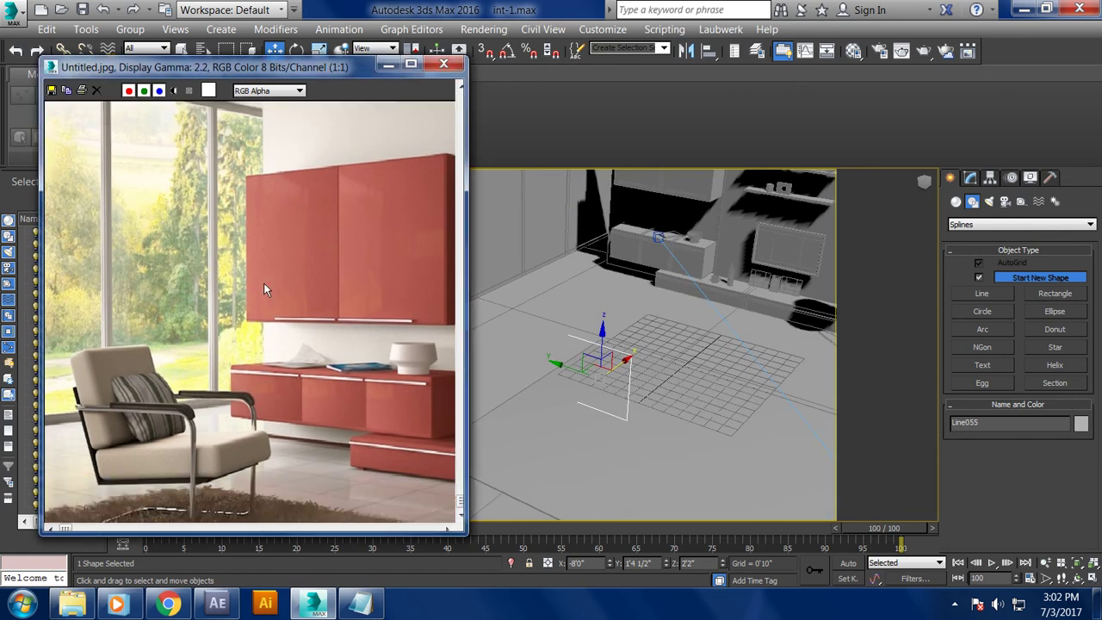
{"action": "middle_click_drag", "start_coordinate": [650, 332], "coordinate": [650, 299]}
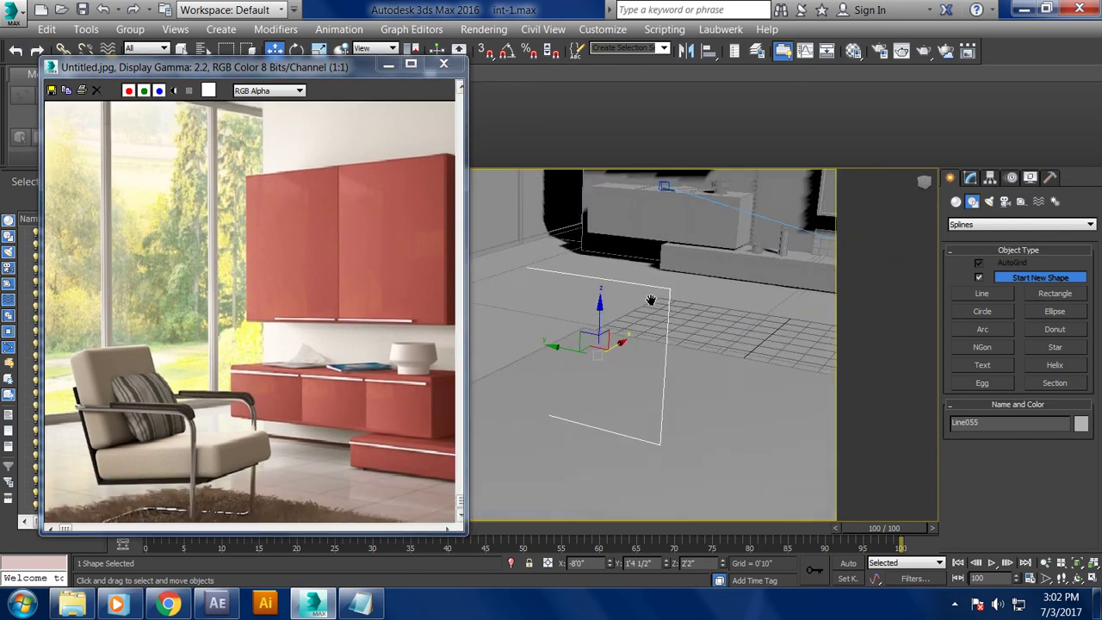
{"action": "right_click", "coordinate": [651, 299]}
- Apply Fillet to the chair-frame line's two corner vertices
{"action": "scroll", "coordinate": [1030, 488], "scroll_direction": "down", "scroll_amount": 2}
{"action": "scroll", "coordinate": [1031, 488], "scroll_direction": "down", "scroll_amount": 1}
{"action": "scroll", "coordinate": [1031, 488], "scroll_direction": "down", "scroll_amount": 1}
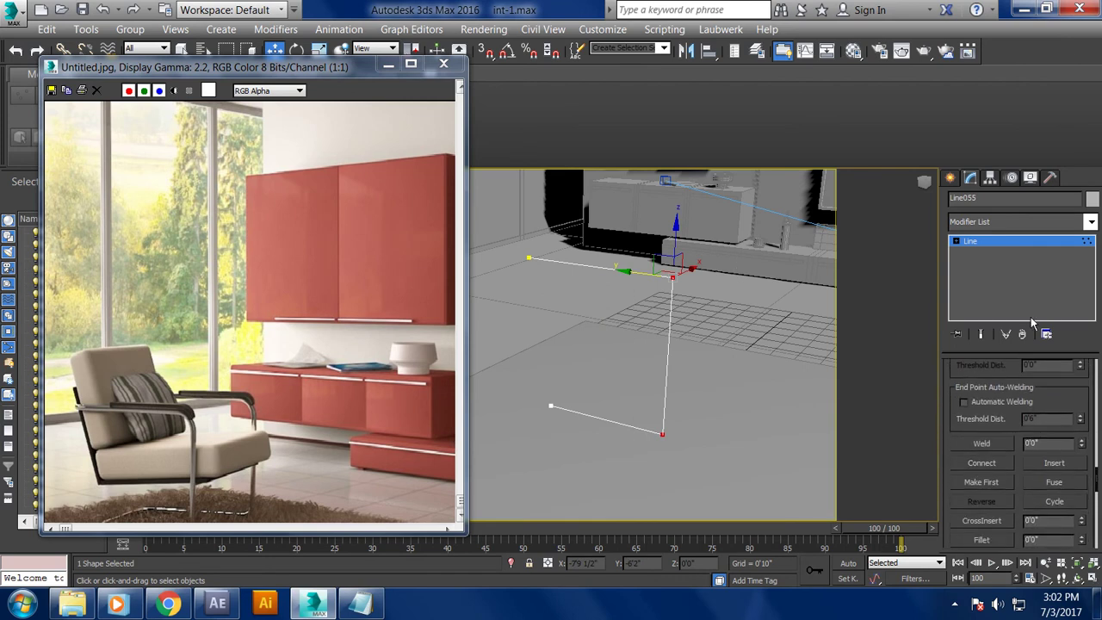
{"action": "left_click", "coordinate": [982, 540]}
{"action": "left_click_drag", "start_coordinate": [671, 276], "coordinate": [675, 267]}
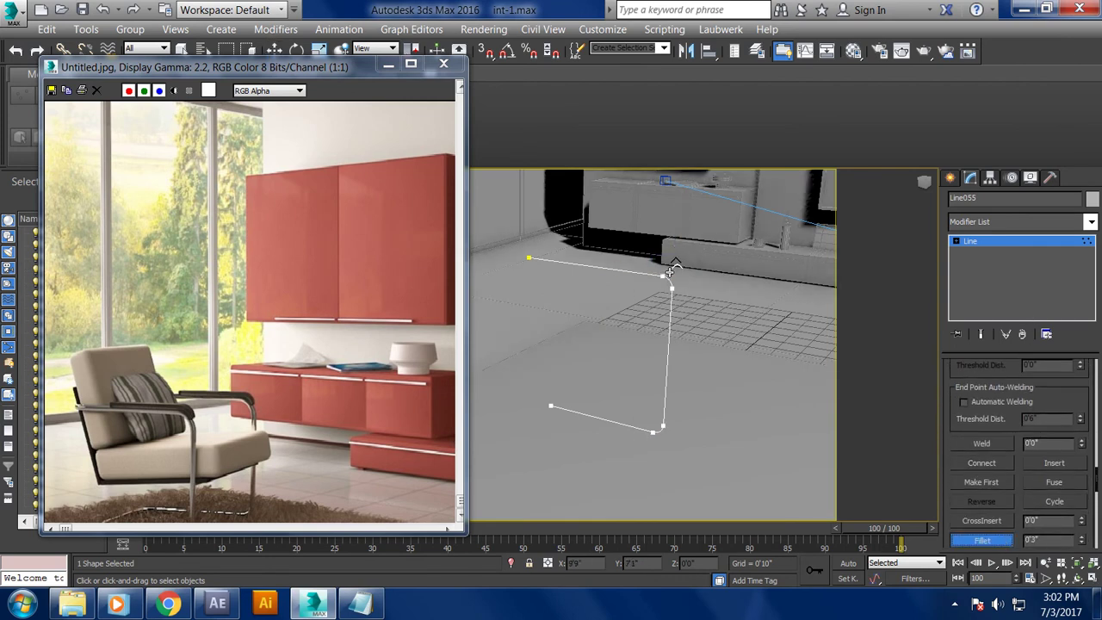
{"action": "left_click", "coordinate": [325, 401]}
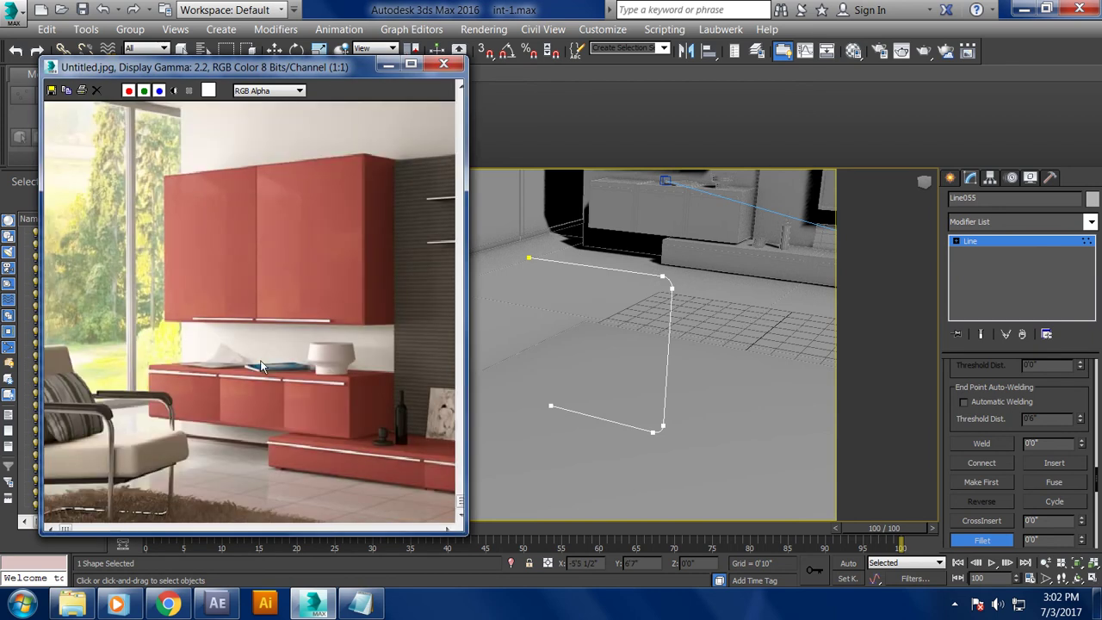
{"action": "mouse_move", "coordinate": [570, 297]}
{"action": "middle_mouse_down", "text": "alt"}
{"action": "mouse_move", "coordinate": [610, 343]}
{"action": "mouse_move", "coordinate": [607, 320]}
{"action": "middle_mouse_up", "text": "alt"}
- Refine a new vertex near the line's start and lift it slightly to begin the back
{"action": "key", "text": "w"}
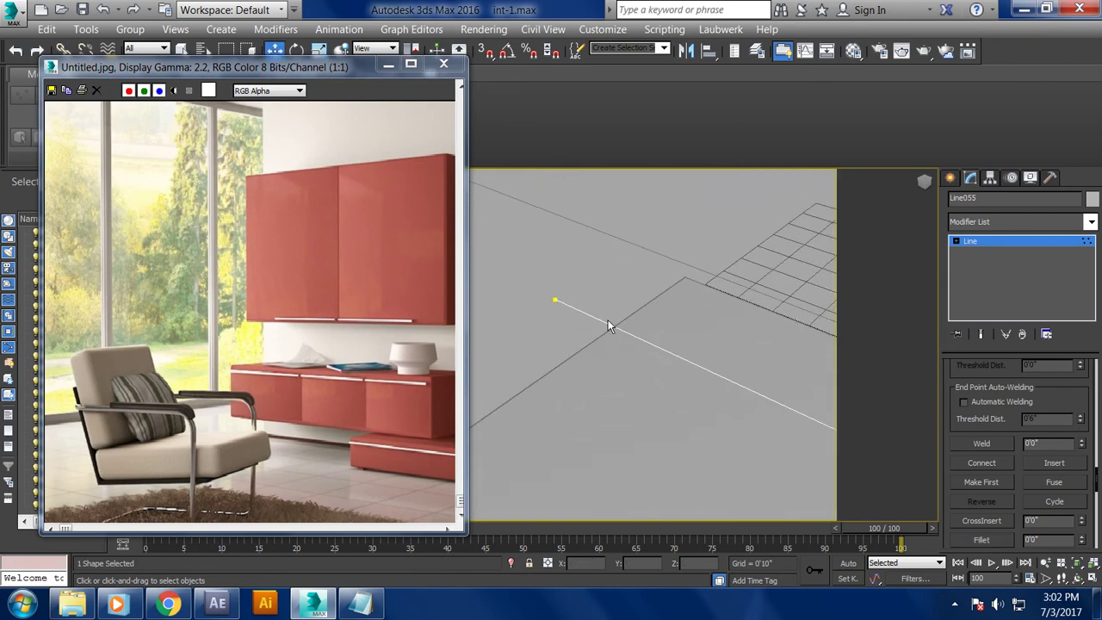
{"action": "right_click", "coordinate": [598, 316]}
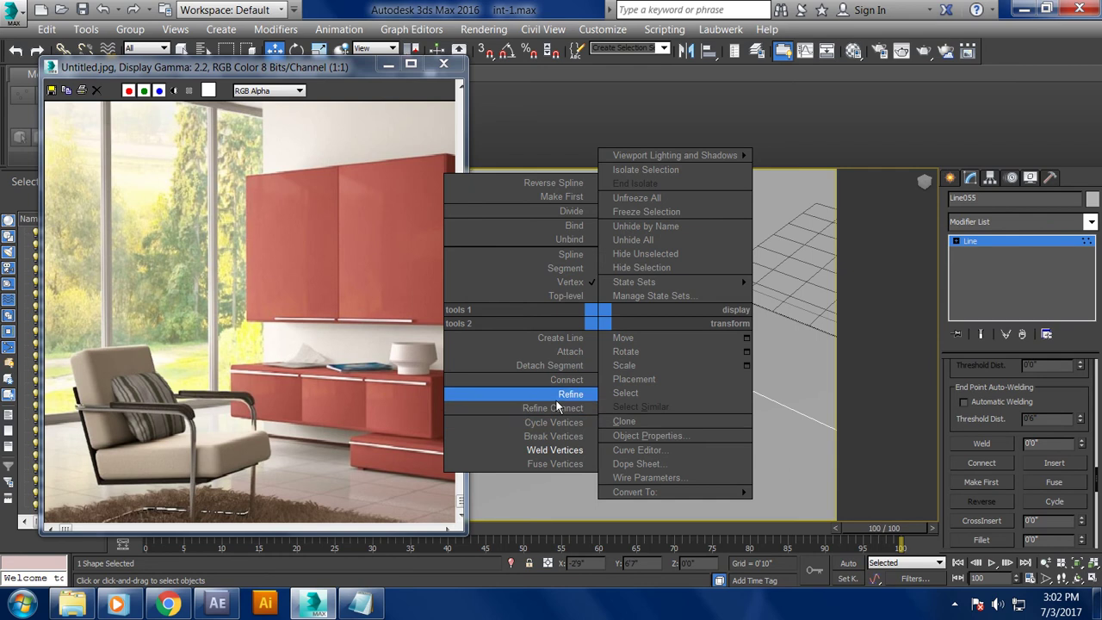
{"action": "left_click", "coordinate": [554, 395]}
{"action": "right_click", "coordinate": [571, 305]}
{"action": "left_click", "coordinate": [555, 301]}
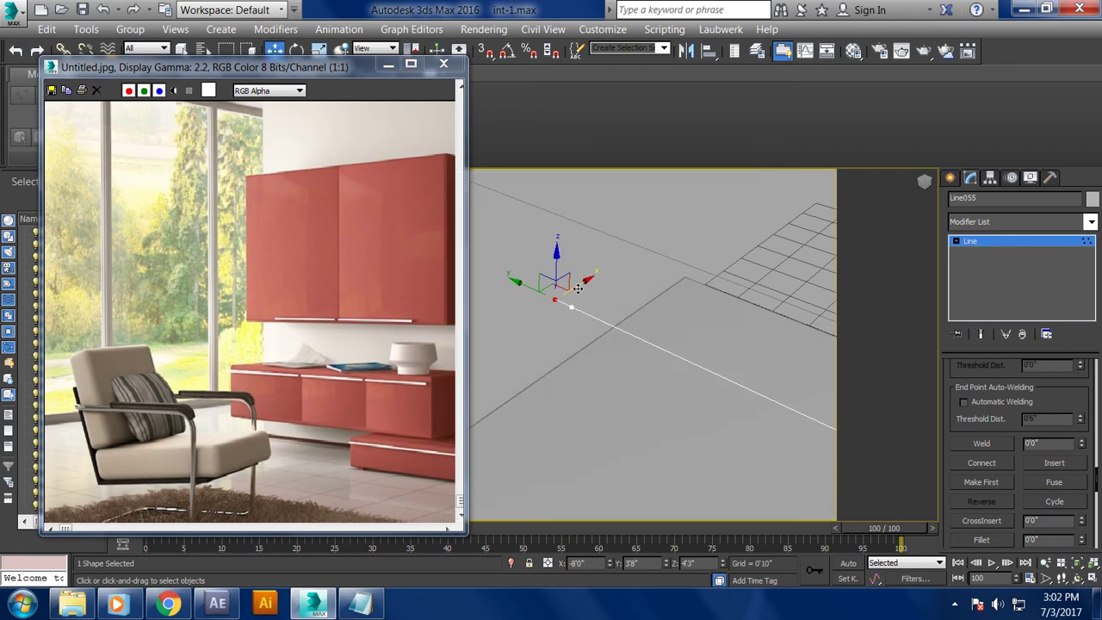
{"action": "left_click_drag", "start_coordinate": [587, 280], "coordinate": [596, 277]}
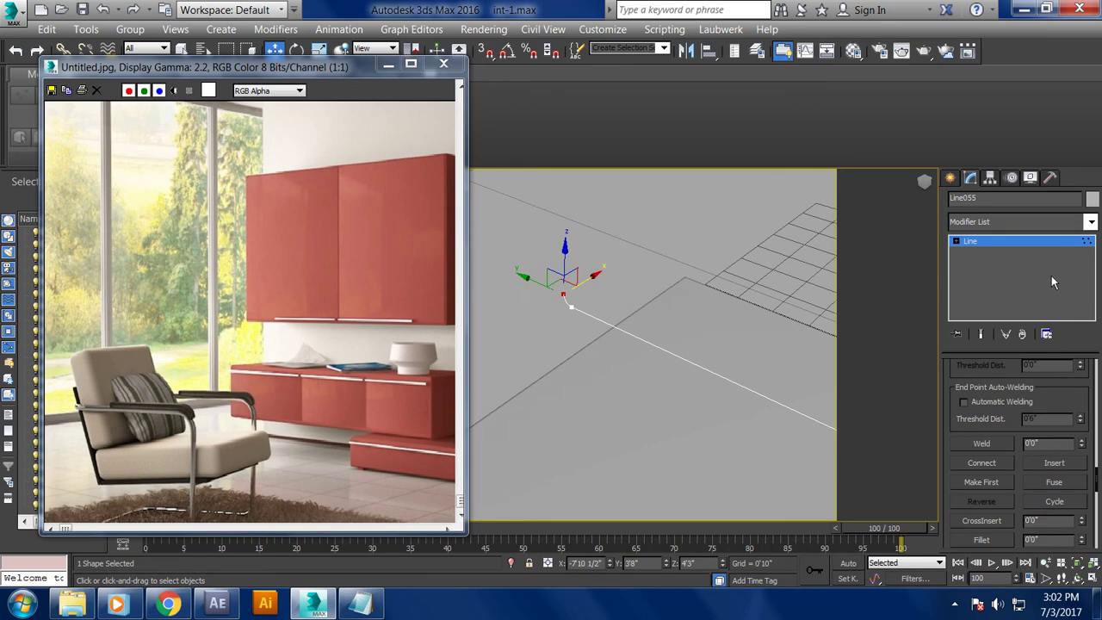
{"action": "left_click", "coordinate": [1014, 241]}
{"action": "key", "text": "z"}
{"action": "scroll", "coordinate": [990, 413], "scroll_direction": "up", "scroll_amount": 2}
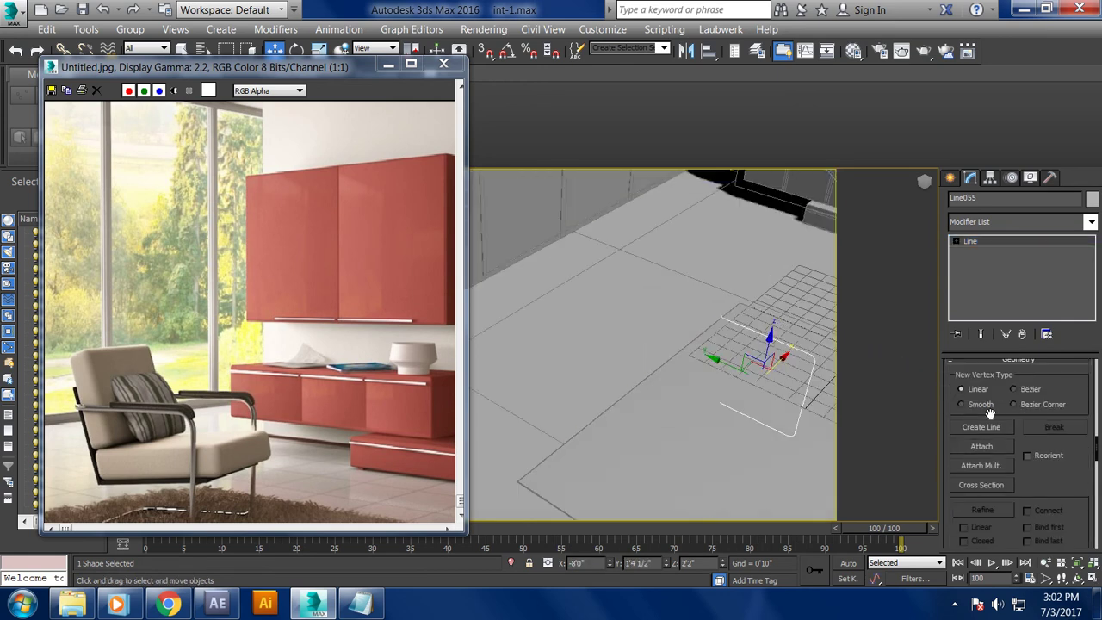
- Show Line055 as a tube in the viewport and lower its top segment along Z
{"action": "scroll", "coordinate": [1057, 384], "scroll_direction": "up", "scroll_amount": 3}
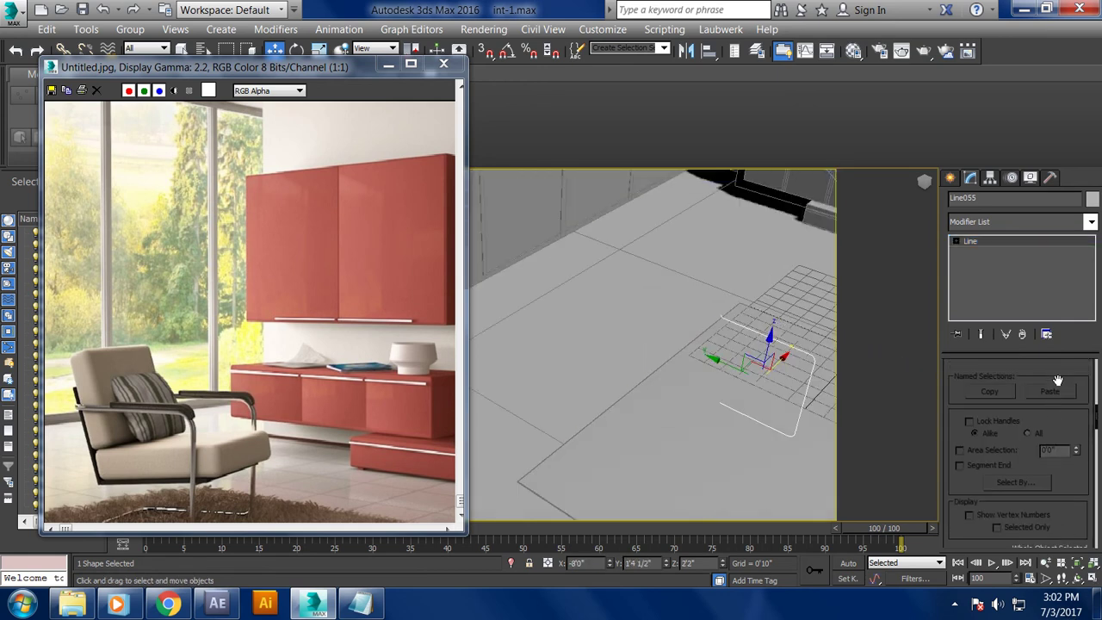
{"action": "scroll", "coordinate": [1057, 379], "scroll_direction": "up", "scroll_amount": 3}
{"action": "scroll", "coordinate": [949, 376], "scroll_direction": "up", "scroll_amount": 1}
{"action": "scroll", "coordinate": [949, 376], "scroll_direction": "up", "scroll_amount": 2}
{"action": "left_click", "coordinate": [977, 396]}
{"action": "mouse_move", "coordinate": [671, 362]}
{"action": "middle_mouse_down", "text": "alt"}
{"action": "mouse_move", "coordinate": [657, 292]}
{"action": "mouse_move", "coordinate": [526, 262]}
{"action": "middle_mouse_up", "text": "alt"}
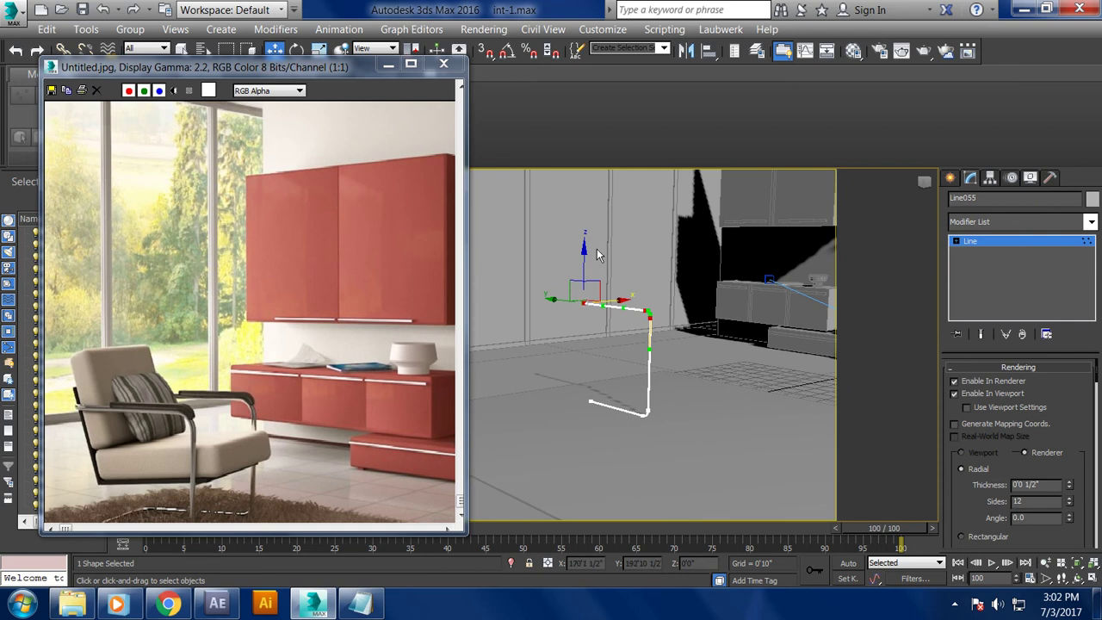
{"action": "left_click_drag", "start_coordinate": [588, 255], "coordinate": [589, 281]}
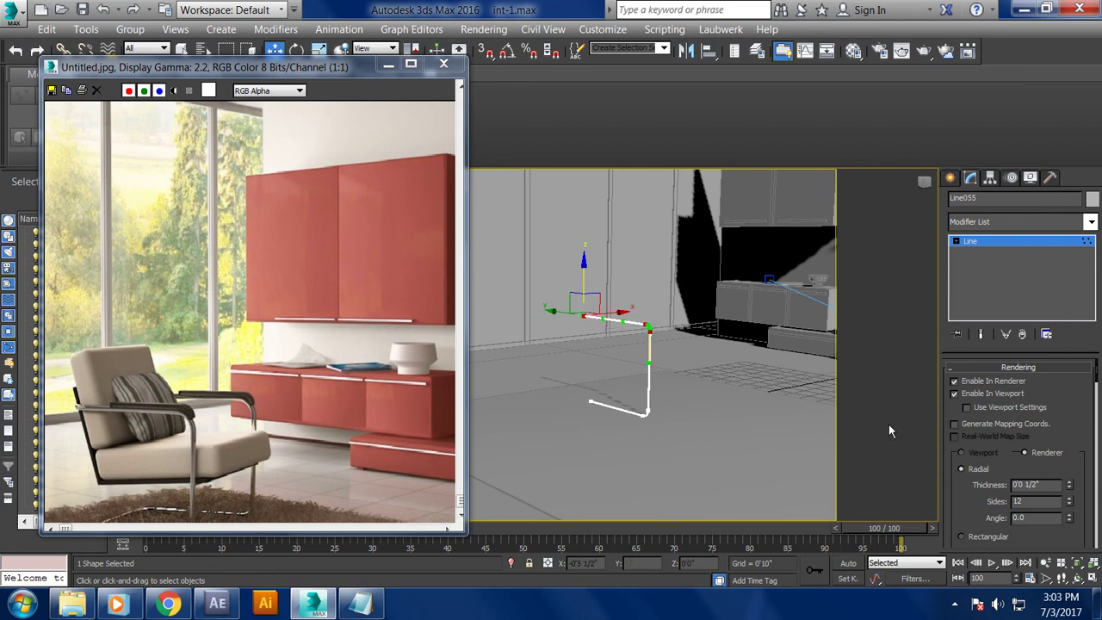
- Raise the tube's radial Thickness to 0'1"
{"action": "scroll", "coordinate": [735, 405], "scroll_direction": "up", "scroll_amount": 2}
{"action": "scroll", "coordinate": [718, 403], "scroll_direction": "up", "scroll_amount": 3}
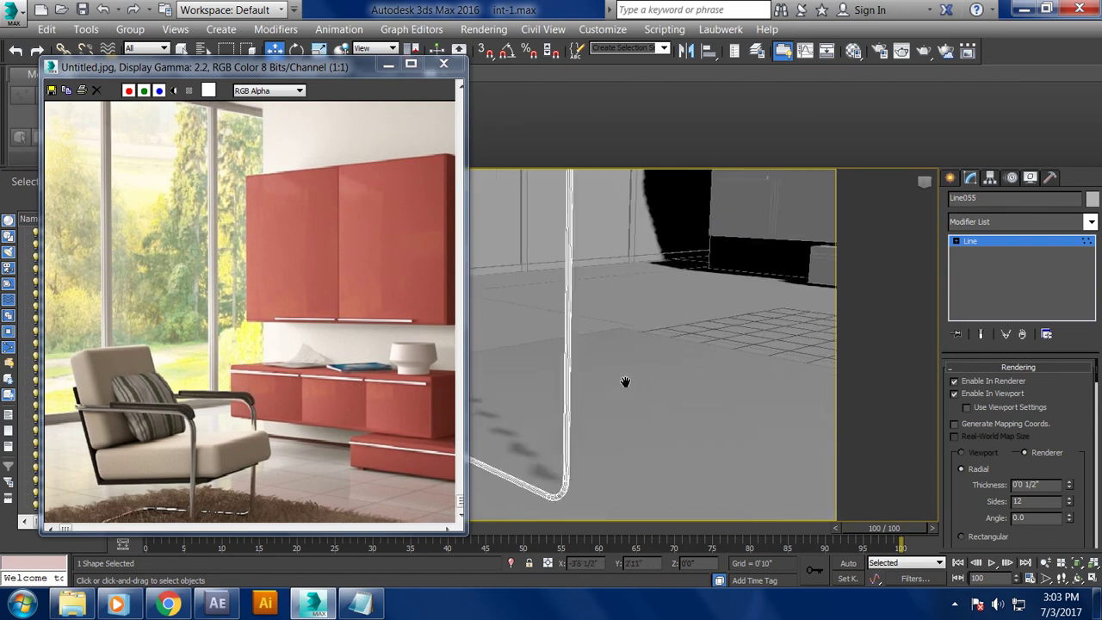
{"action": "scroll", "coordinate": [628, 382], "scroll_direction": "down", "scroll_amount": 4}
{"action": "middle_click_drag", "start_coordinate": [635, 389], "coordinate": [645, 388]}
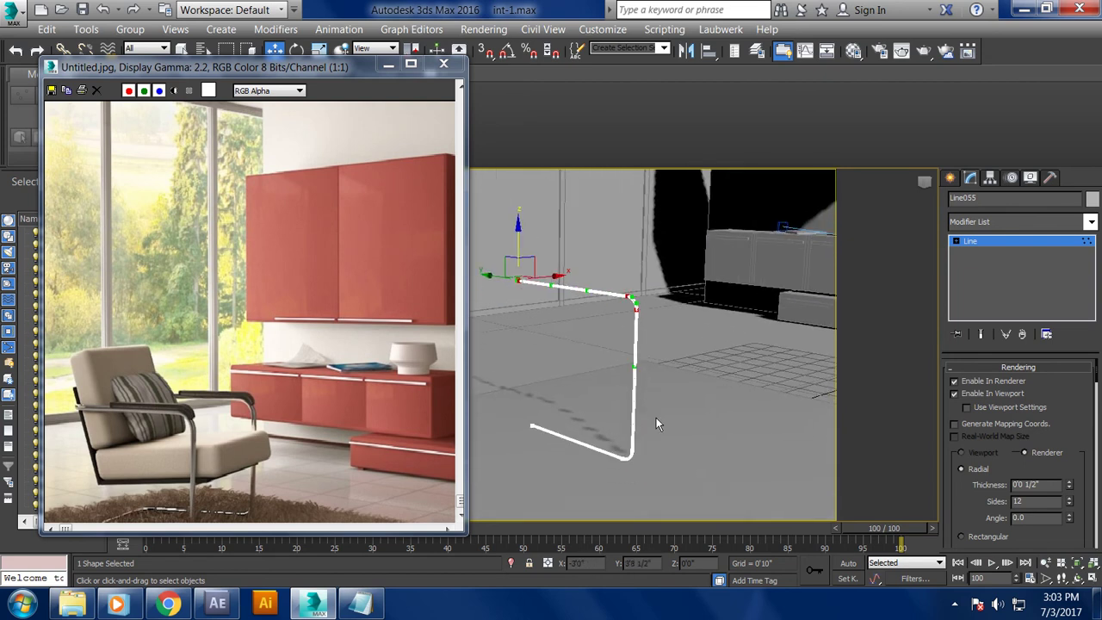
{"action": "left_click", "coordinate": [1070, 484]}
{"action": "left_click", "coordinate": [1002, 242]}
{"action": "middle_click_drag", "start_coordinate": [609, 335], "coordinate": [637, 340], "text": "alt"}
- Mirror the chair frame across the X axis as a copy
{"action": "left_click", "coordinate": [686, 50]}
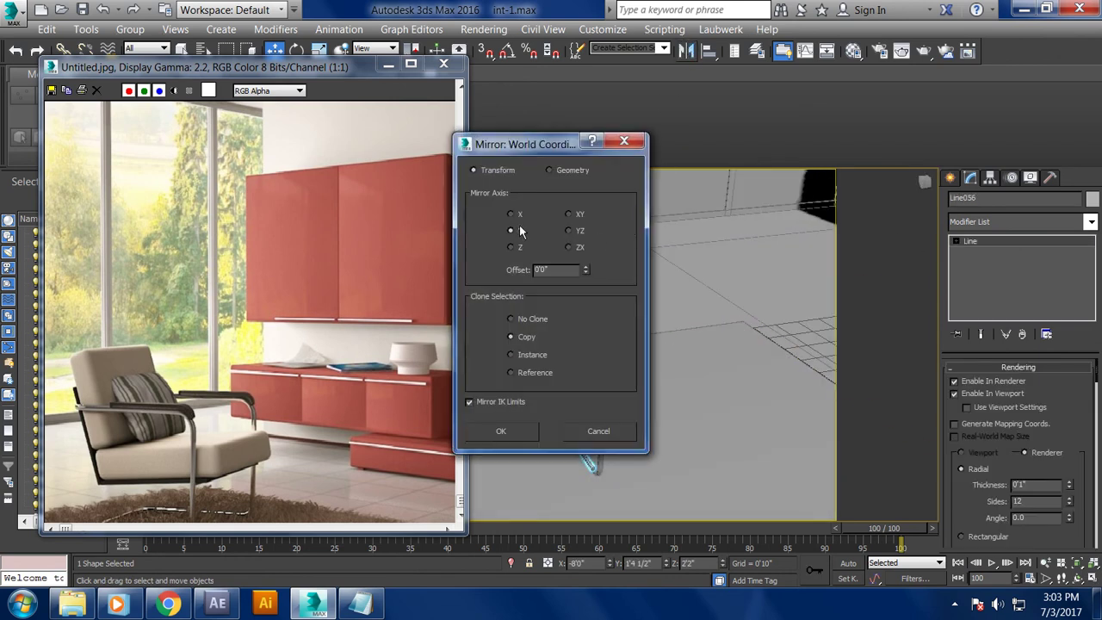
{"action": "left_click", "coordinate": [511, 247]}
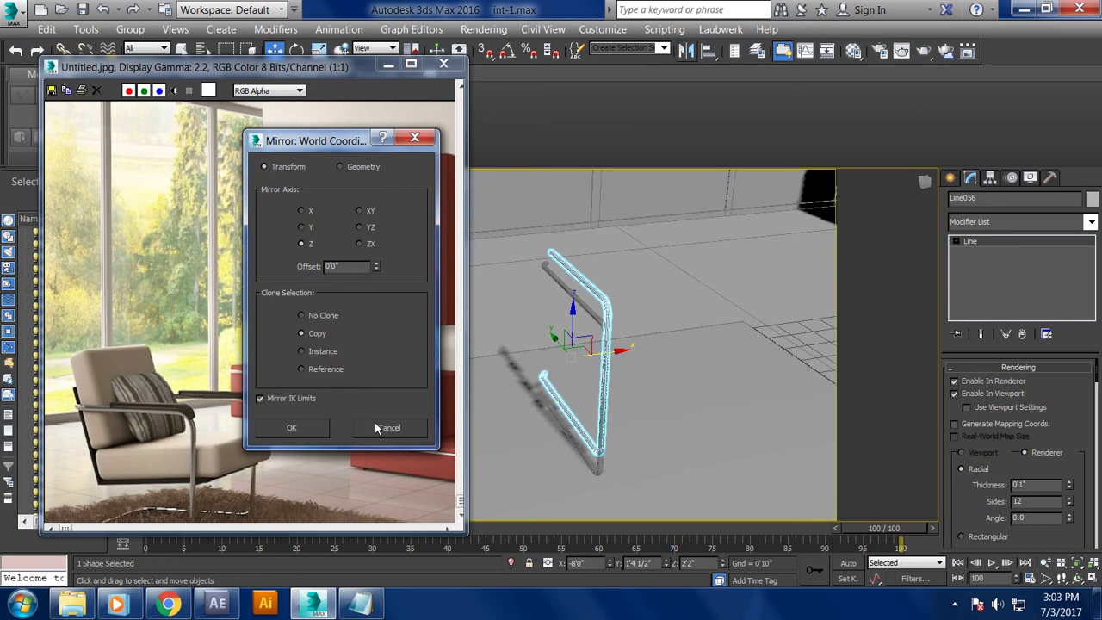
{"action": "left_click", "coordinate": [390, 428]}
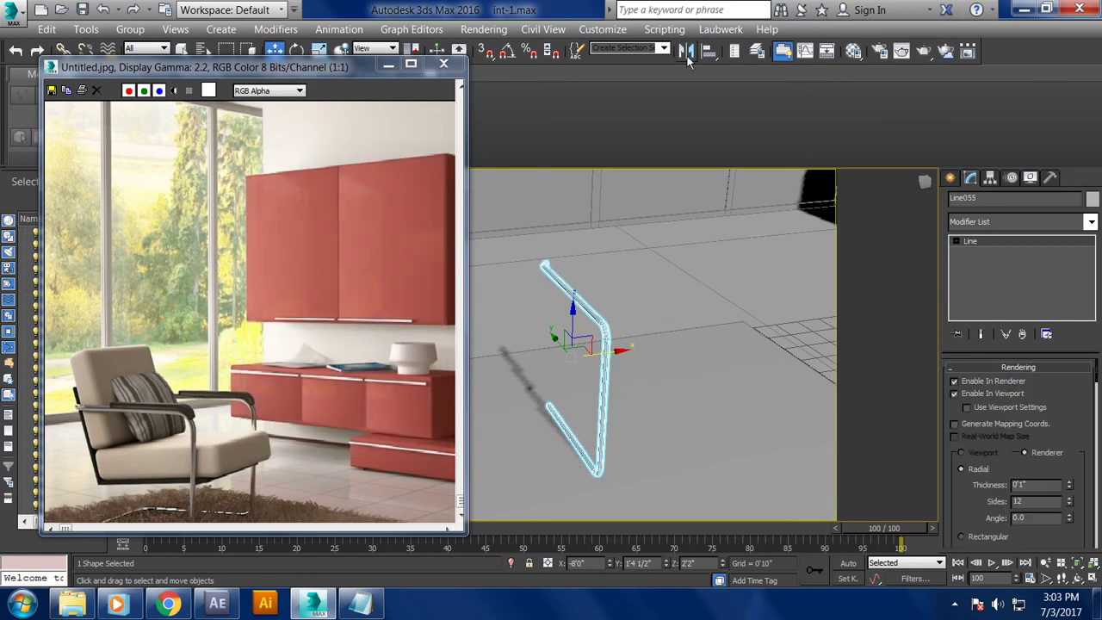
{"action": "left_click_drag", "start_coordinate": [548, 148], "coordinate": [253, 144]}
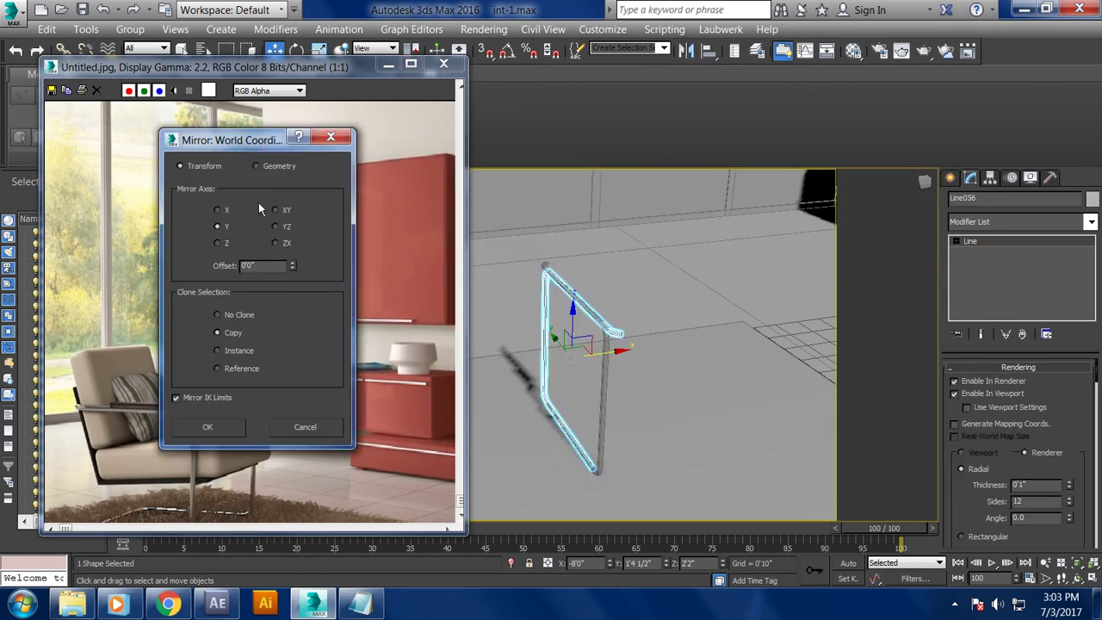
{"action": "left_click", "coordinate": [221, 210]}
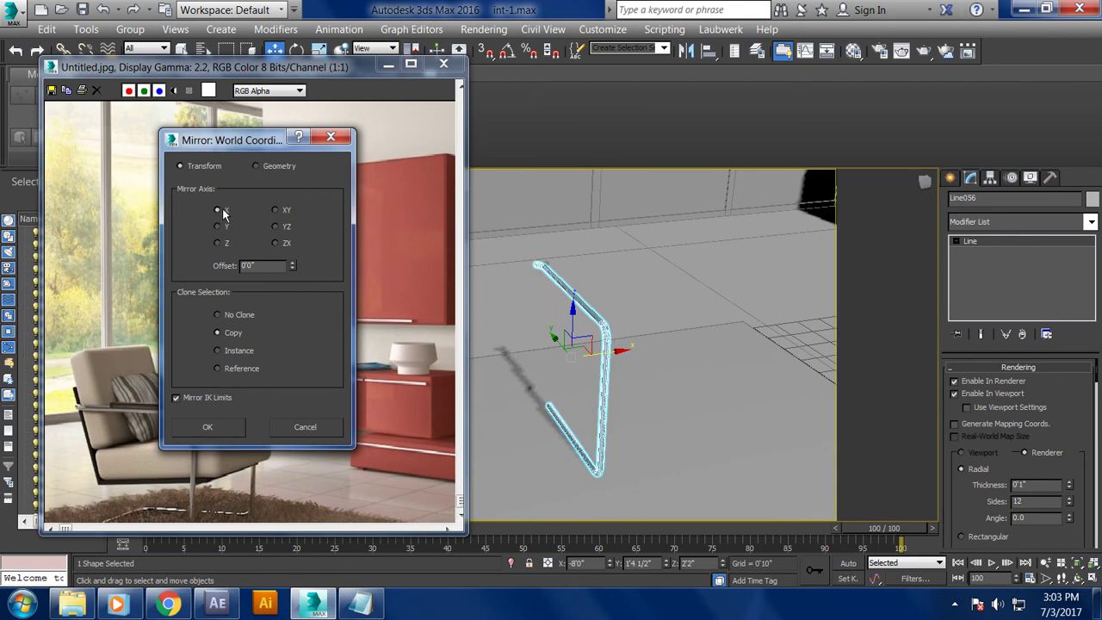
{"action": "left_click", "coordinate": [221, 430]}
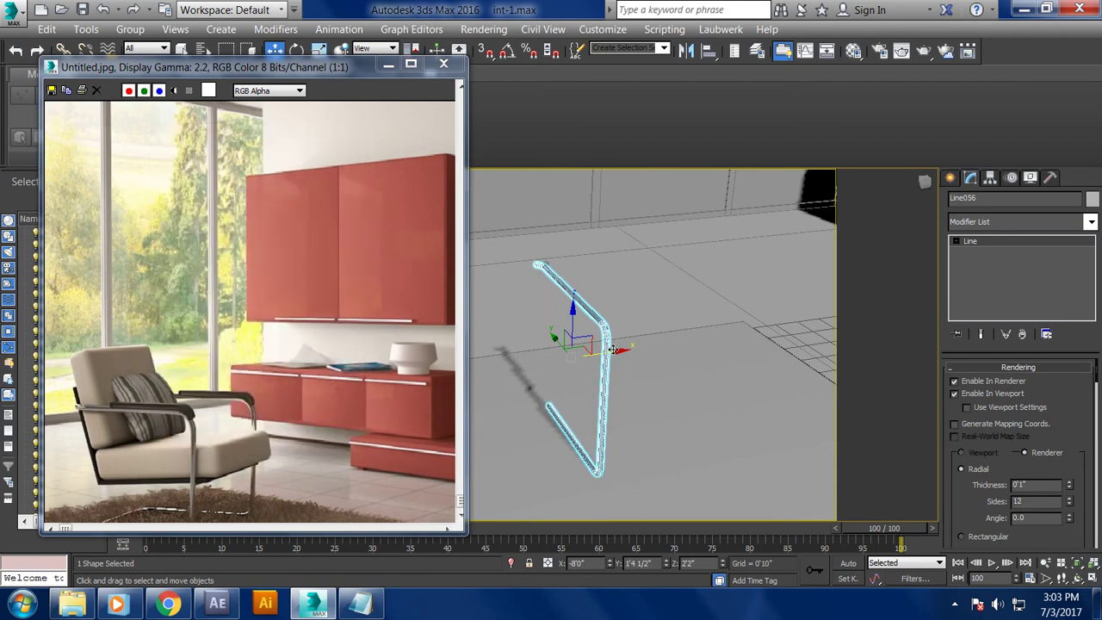
- Move the copy Line056 to the right and switch to the Front view
{"action": "left_click_drag", "start_coordinate": [613, 351], "coordinate": [757, 348]}
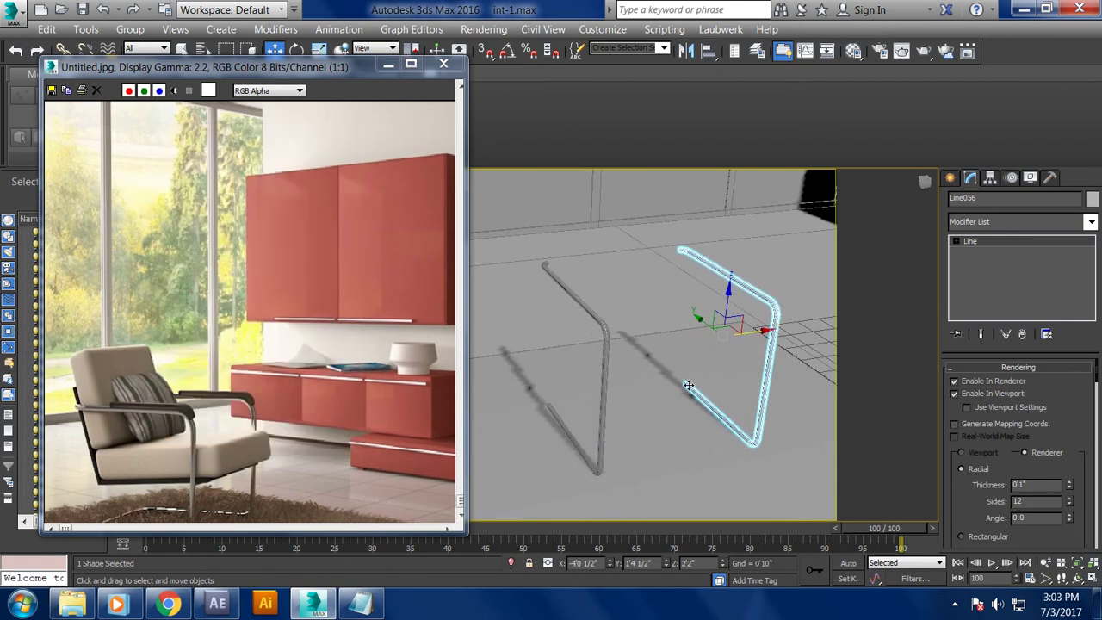
{"action": "mouse_move", "coordinate": [758, 349]}
{"action": "middle_mouse_down", "text": "alt"}
{"action": "mouse_move", "coordinate": [741, 406]}
{"action": "mouse_move", "coordinate": [474, 256]}
{"action": "middle_mouse_up", "text": "alt"}
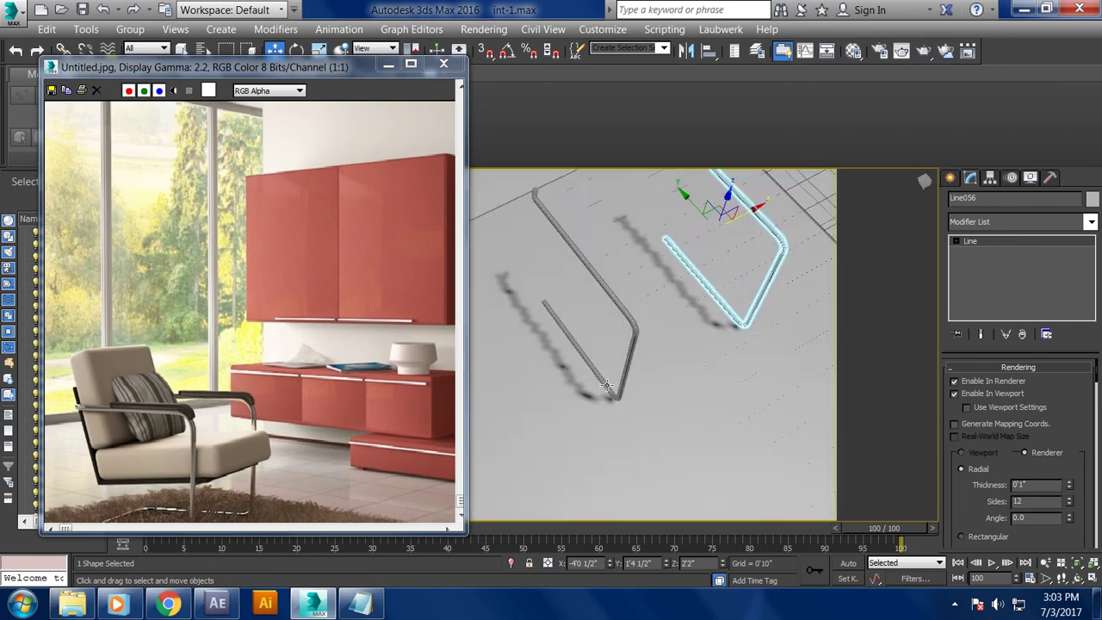
{"action": "key", "text": "alt+w"}
{"action": "key", "text": "alt+w"}
{"action": "scroll", "coordinate": [603, 293], "scroll_direction": "up", "scroll_amount": 3}
{"action": "scroll", "coordinate": [685, 336], "scroll_direction": "up", "scroll_amount": 3}
{"action": "key", "text": "f"}
{"action": "scroll", "coordinate": [823, 352], "scroll_direction": "down", "scroll_amount": 3}
{"action": "scroll", "coordinate": [835, 354], "scroll_direction": "up", "scroll_amount": 2}
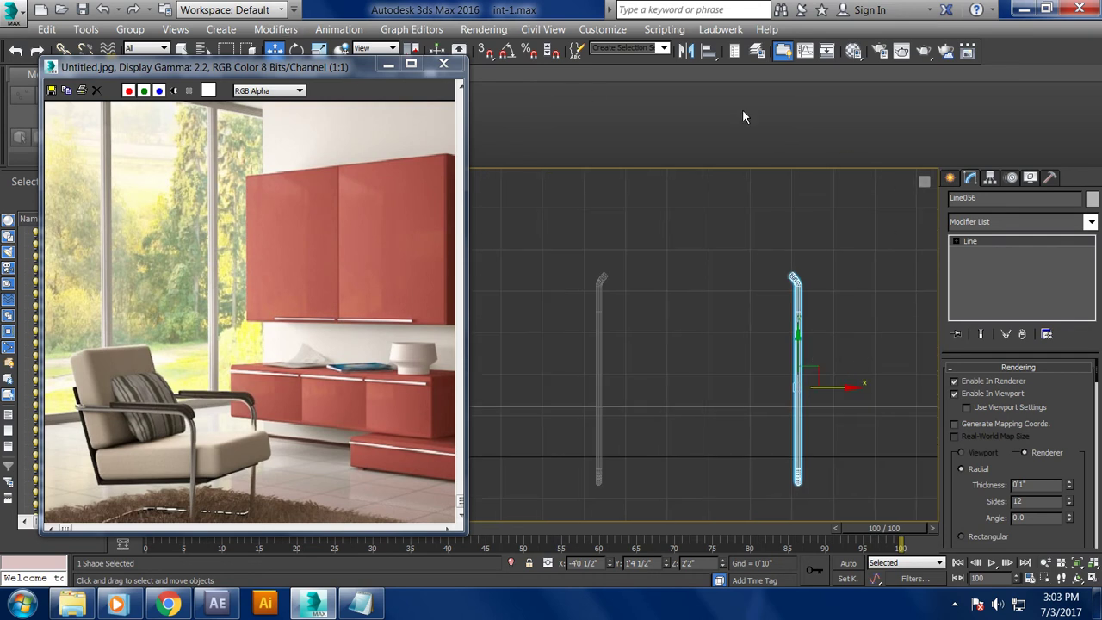
{"action": "left_click", "coordinate": [949, 177]}
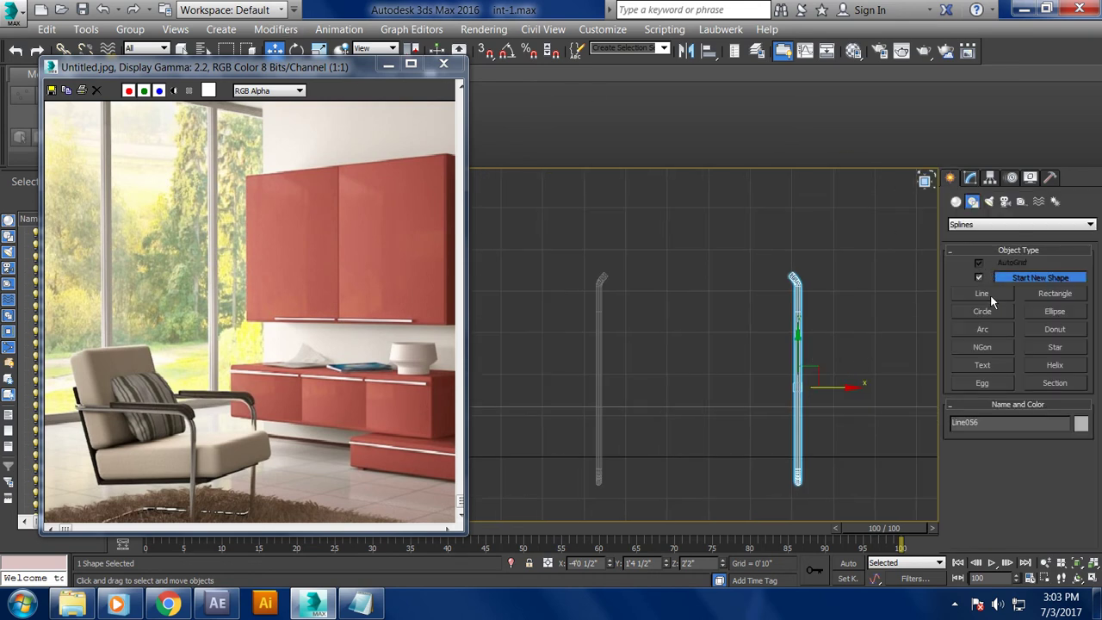
- Draw a straight crossbar line from the left rod's top to the right rod's top
{"action": "left_click", "coordinate": [989, 295]}
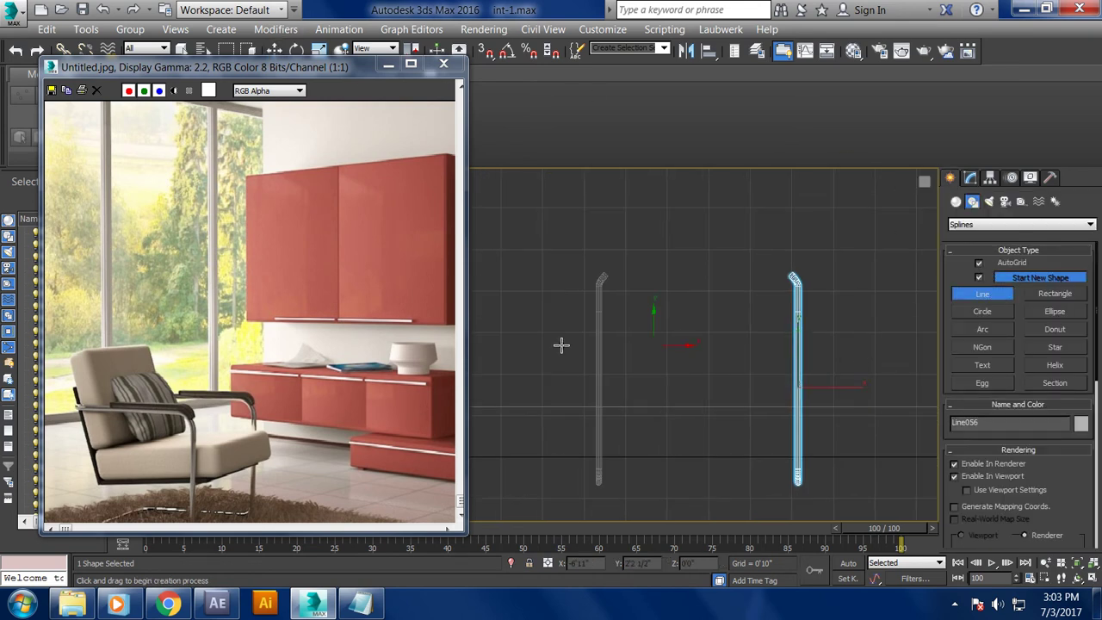
{"action": "left_click", "coordinate": [597, 293]}
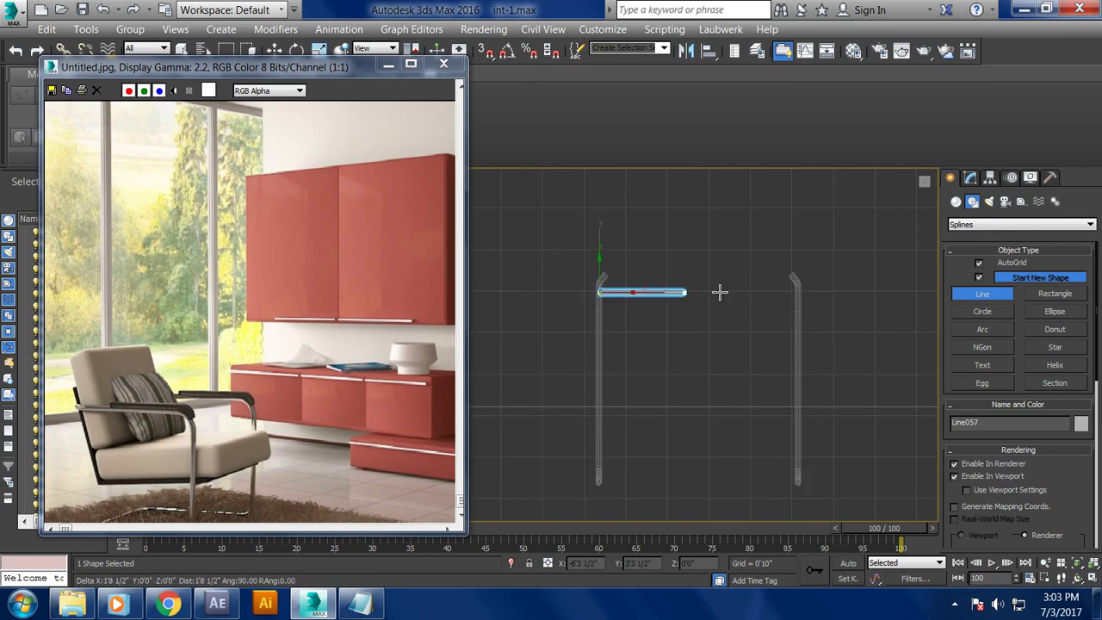
{"action": "left_click", "coordinate": [800, 293]}
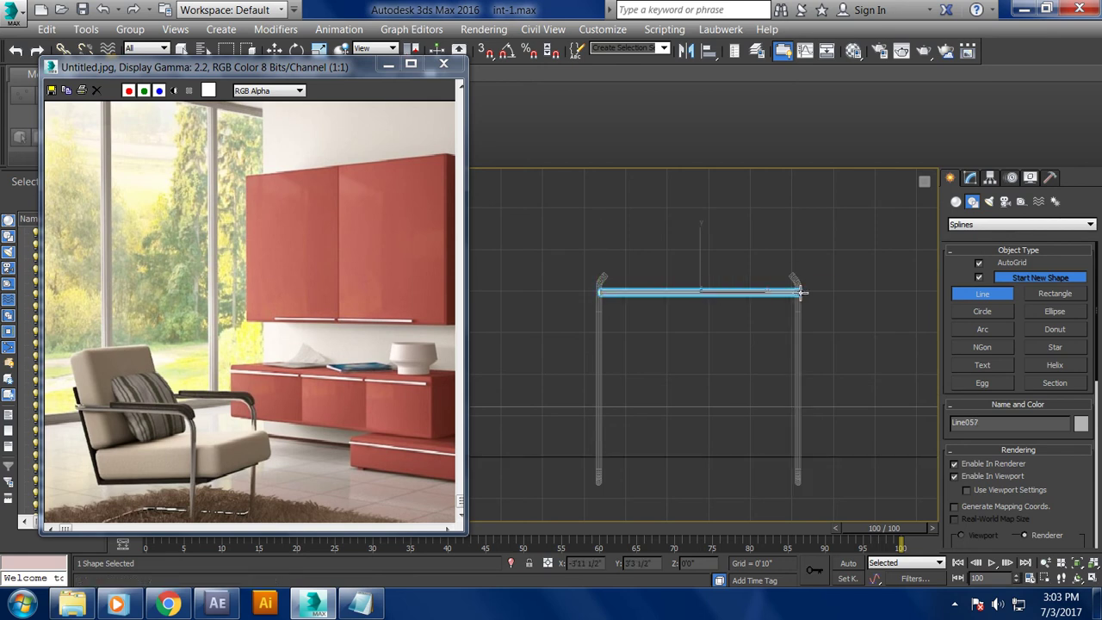
{"action": "right_click", "coordinate": [898, 362]}
- Move the crossbar along its axis and raise it slightly so its ends meet the rods
{"action": "key", "text": "p"}
{"action": "mouse_move", "coordinate": [661, 313]}
{"action": "middle_mouse_down", "text": "alt"}
{"action": "mouse_move", "coordinate": [505, 283]}
{"action": "mouse_move", "coordinate": [571, 290]}
{"action": "mouse_move", "coordinate": [560, 339]}
{"action": "mouse_move", "coordinate": [628, 319]}
{"action": "mouse_move", "coordinate": [611, 352]}
{"action": "middle_mouse_up", "text": "alt"}
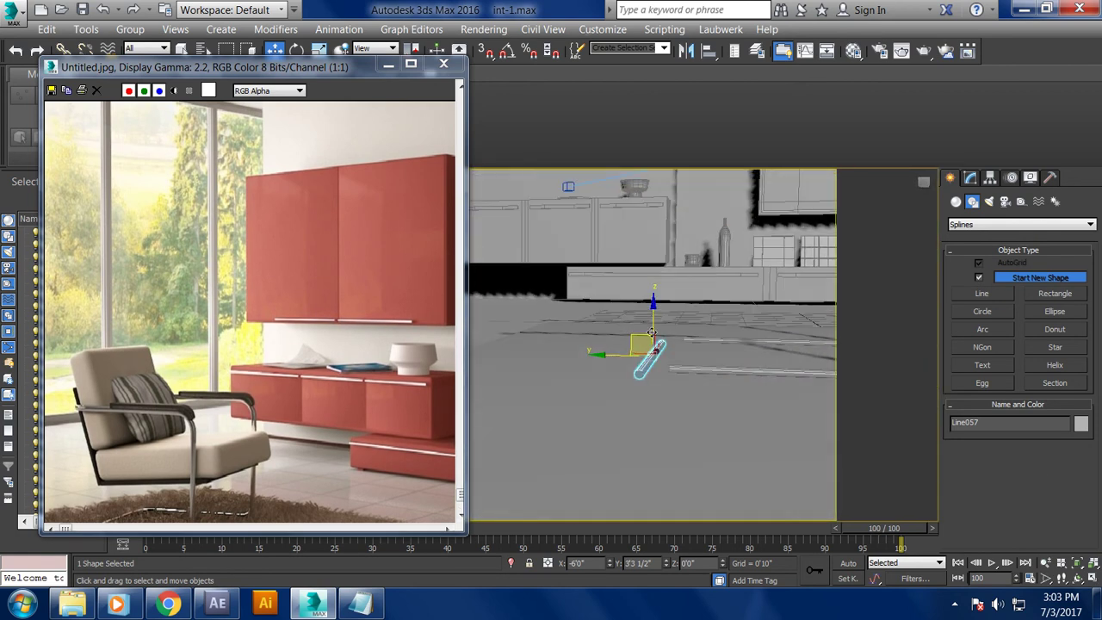
{"action": "left_click_drag", "start_coordinate": [629, 354], "coordinate": [632, 354]}
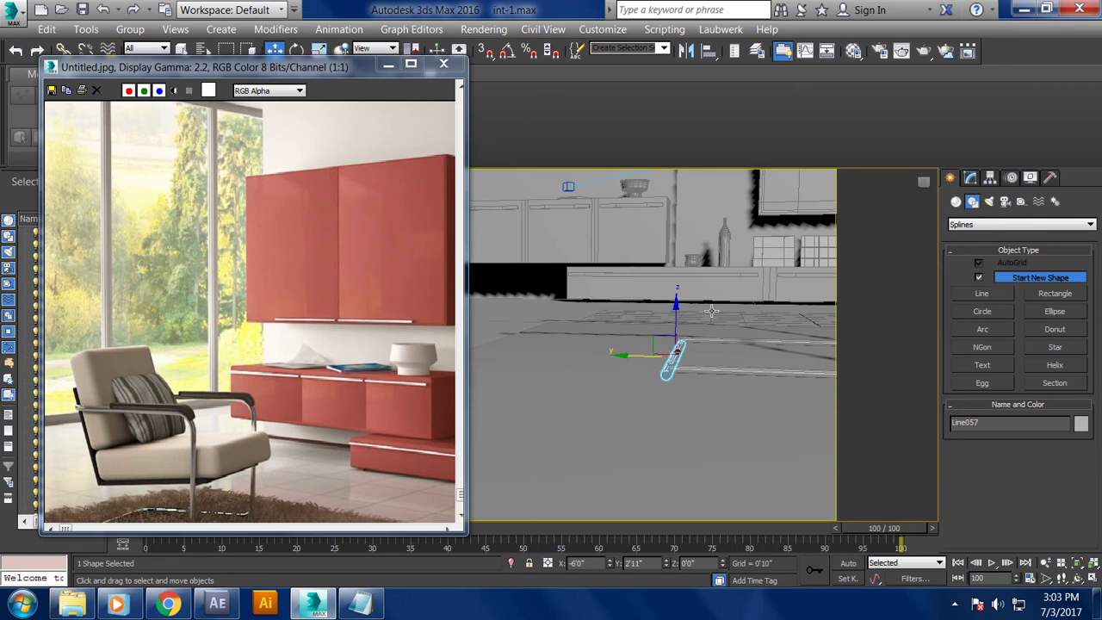
{"action": "key", "text": "alt+w"}
{"action": "key", "text": "z"}
{"action": "key", "text": "alt+w"}
{"action": "scroll", "coordinate": [728, 347], "scroll_direction": "up", "scroll_amount": 2}
{"action": "scroll", "coordinate": [777, 327], "scroll_direction": "up", "scroll_amount": 2}
{"action": "scroll", "coordinate": [836, 330], "scroll_direction": "up", "scroll_amount": 2}
{"action": "middle_click_drag", "start_coordinate": [834, 328], "coordinate": [858, 313]}
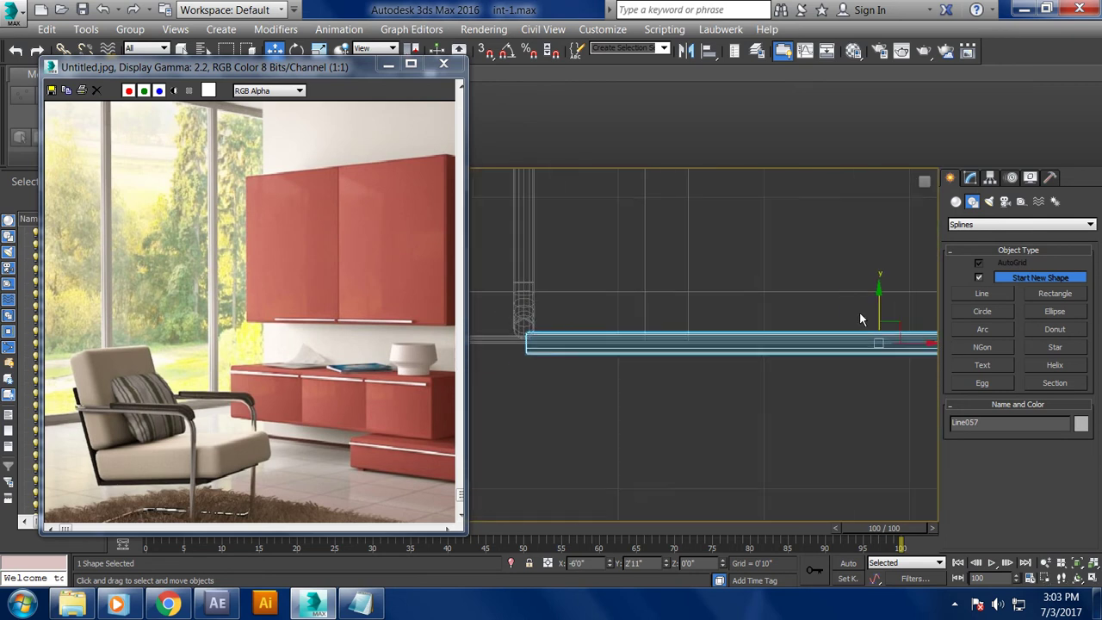
{"action": "left_click", "coordinate": [877, 300]}
{"action": "left_click_drag", "start_coordinate": [877, 294], "coordinate": [854, 297]}
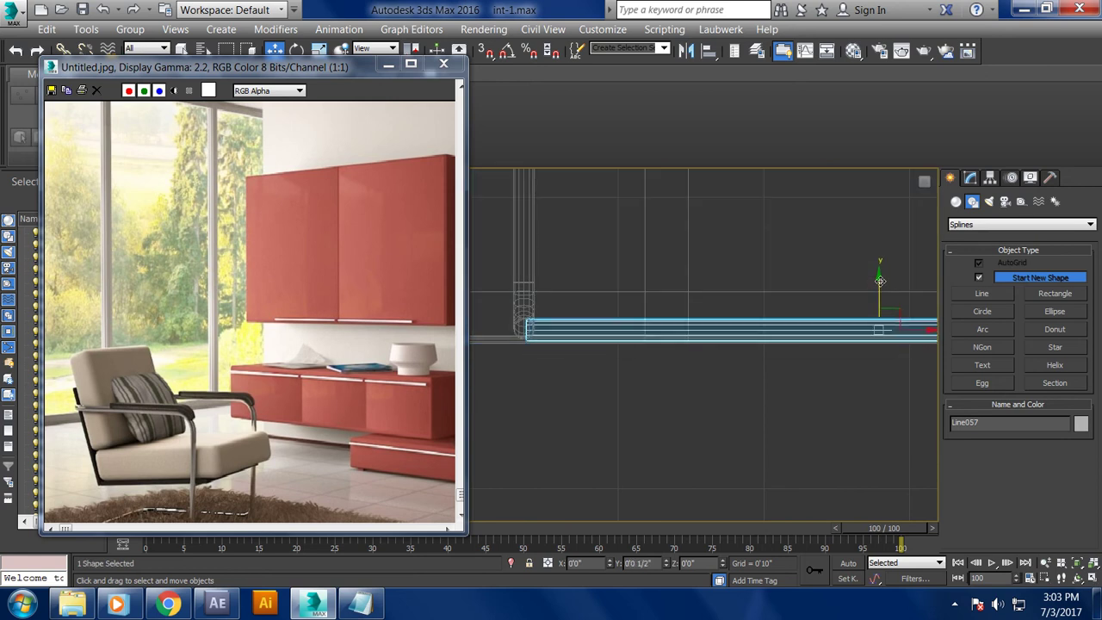
{"action": "left_click", "coordinate": [770, 331]}
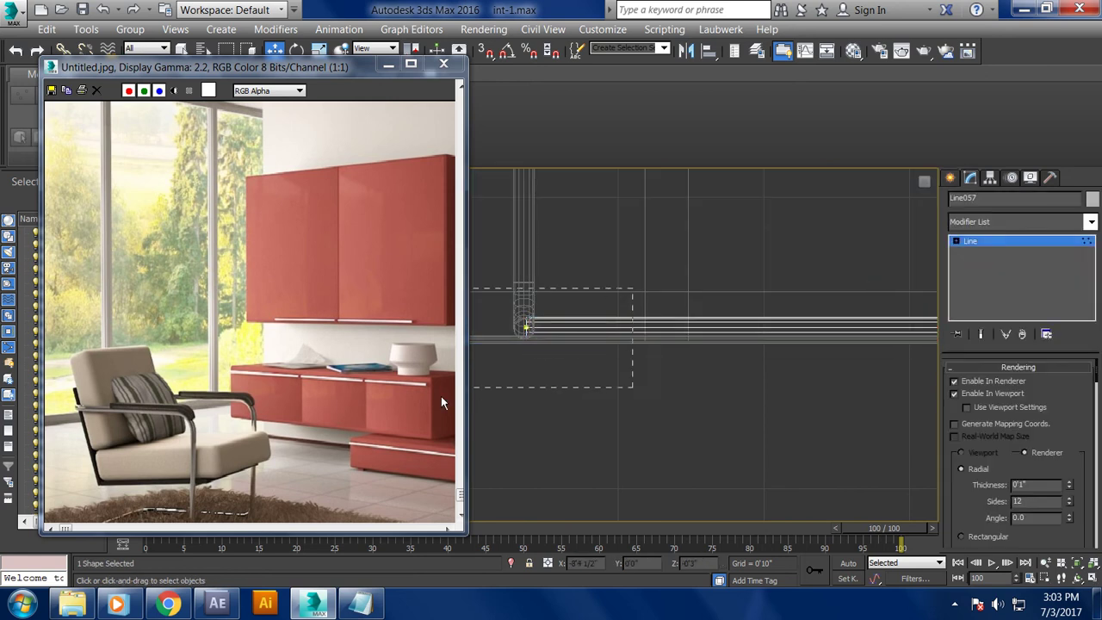
- In the full-size Perspective view, attach the first side frame to the crossbar line
{"action": "key", "text": "alt+w"}
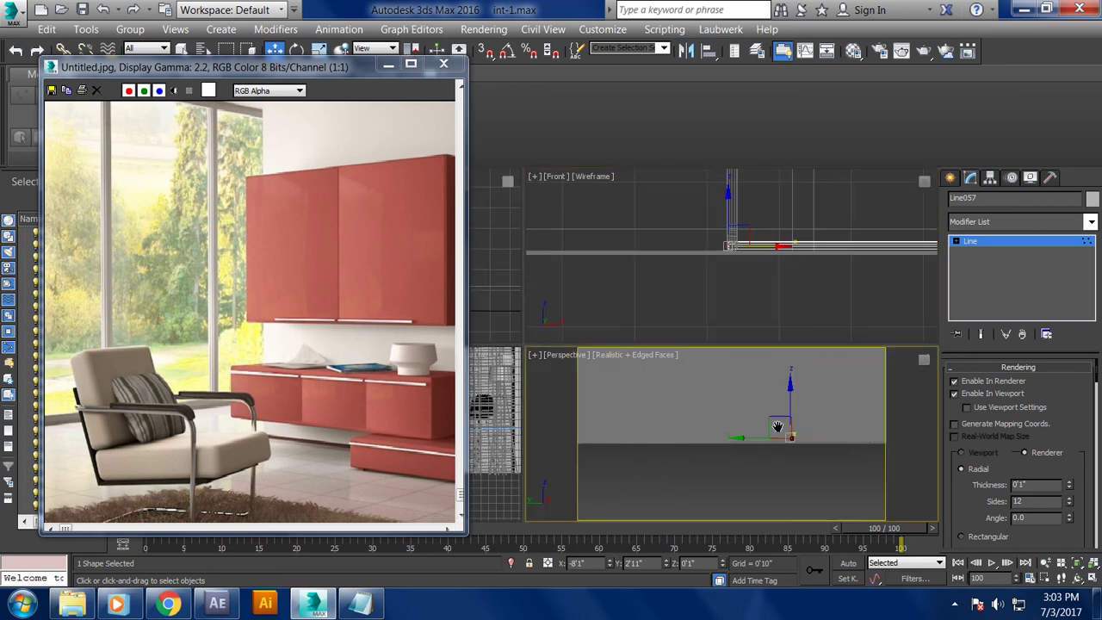
{"action": "key", "text": "alt+w"}
{"action": "mouse_move", "coordinate": [768, 434]}
{"action": "middle_mouse_down", "text": "alt"}
{"action": "mouse_move", "coordinate": [635, 346]}
{"action": "mouse_move", "coordinate": [592, 290]}
{"action": "middle_mouse_up", "text": "alt"}
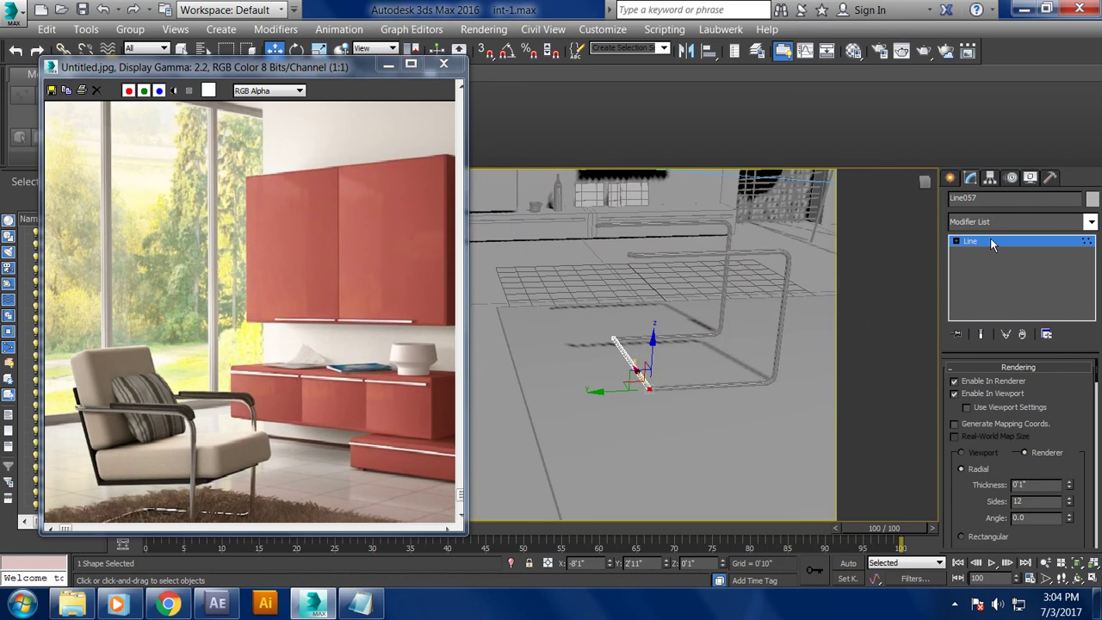
{"action": "left_click_drag", "start_coordinate": [989, 353], "coordinate": [960, 129]}
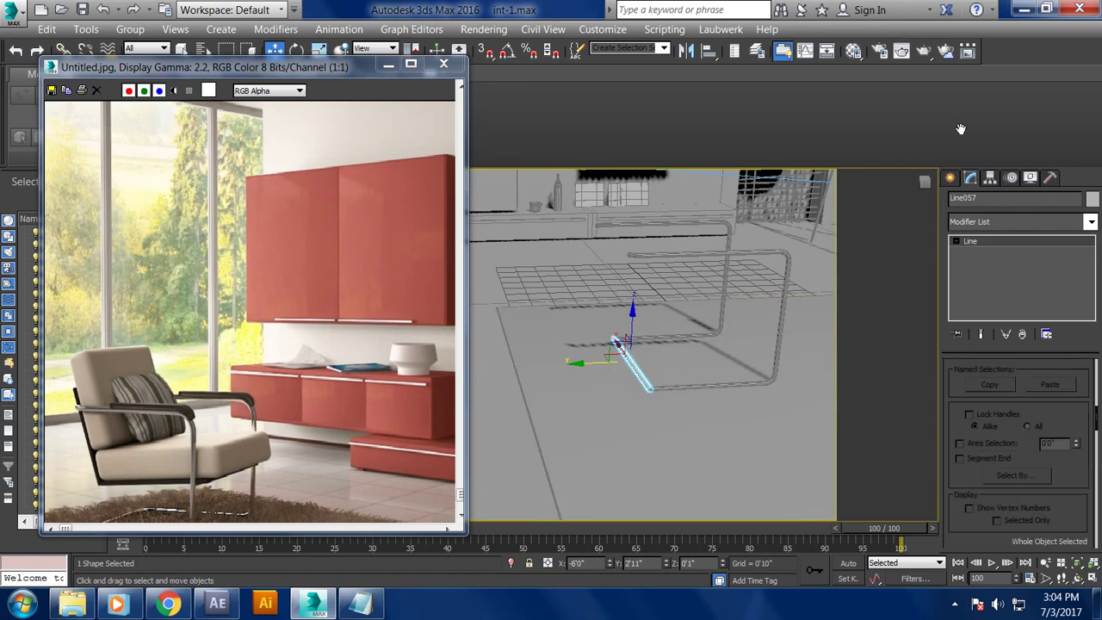
{"action": "left_click_drag", "start_coordinate": [988, 524], "coordinate": [988, 334]}
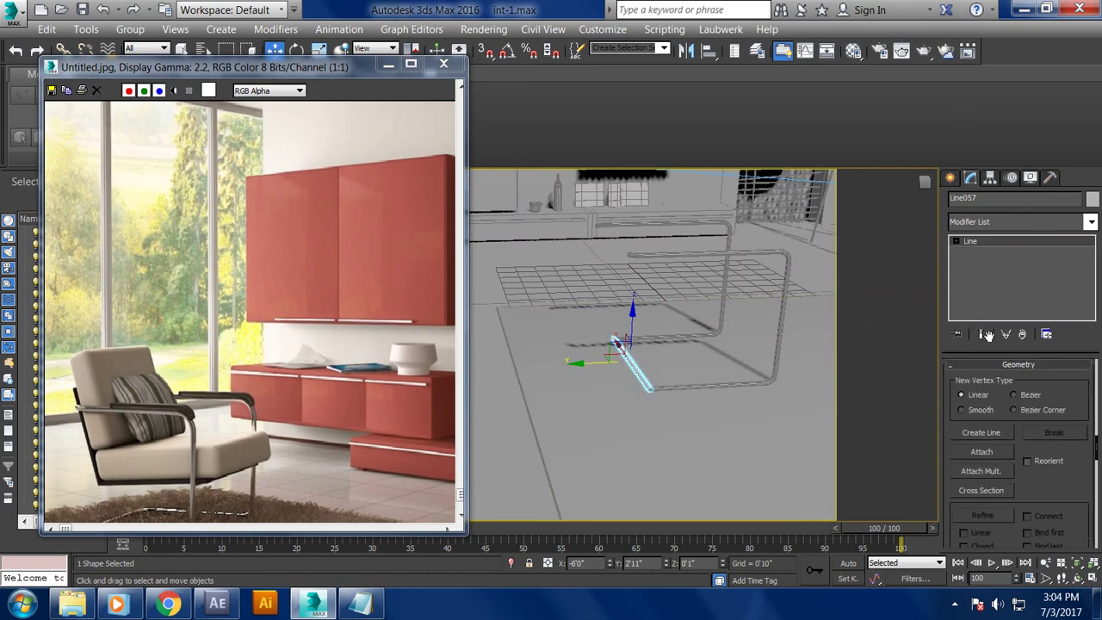
{"action": "left_click", "coordinate": [982, 451]}
{"action": "left_click", "coordinate": [738, 379]}
- Weld the overlapping vertices where the first side frame meets the crossbar
{"action": "mouse_move", "coordinate": [697, 382]}
{"action": "middle_mouse_down", "text": "alt"}
{"action": "mouse_move", "coordinate": [719, 392]}
{"action": "mouse_move", "coordinate": [650, 430]}
{"action": "middle_mouse_up", "text": "alt"}
{"action": "left_click", "coordinate": [676, 397]}
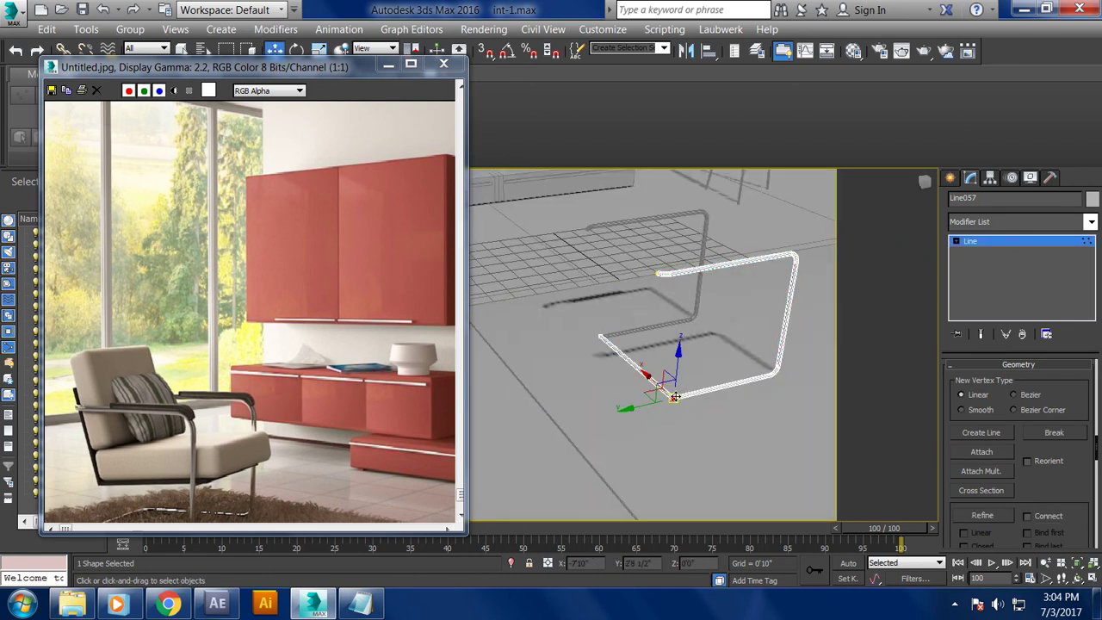
{"action": "right_click", "coordinate": [676, 396]}
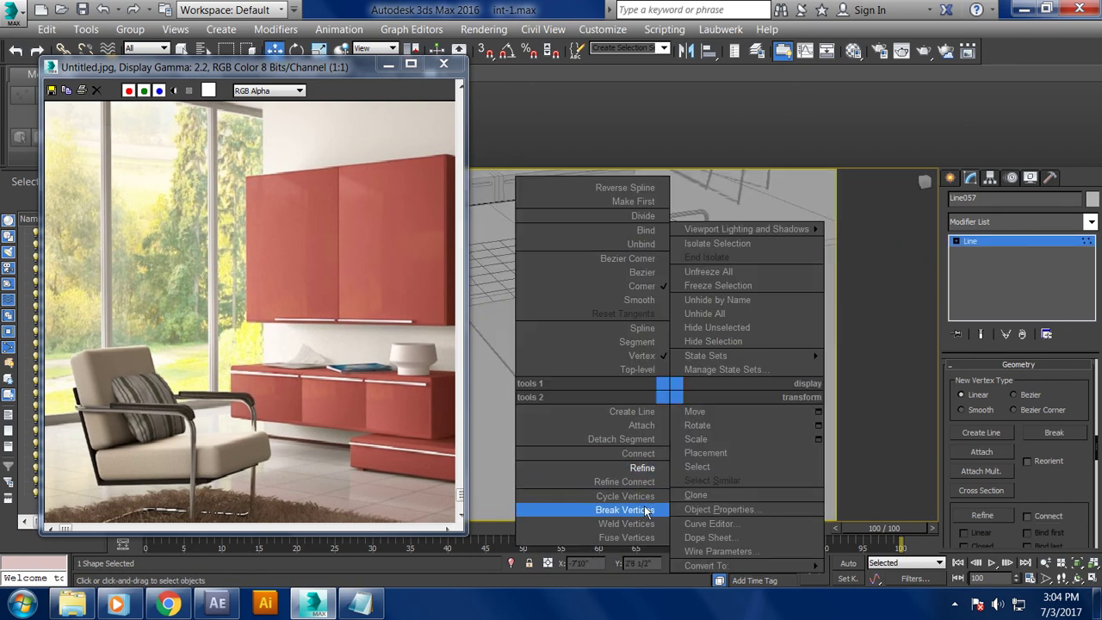
{"action": "left_click", "coordinate": [626, 537]}
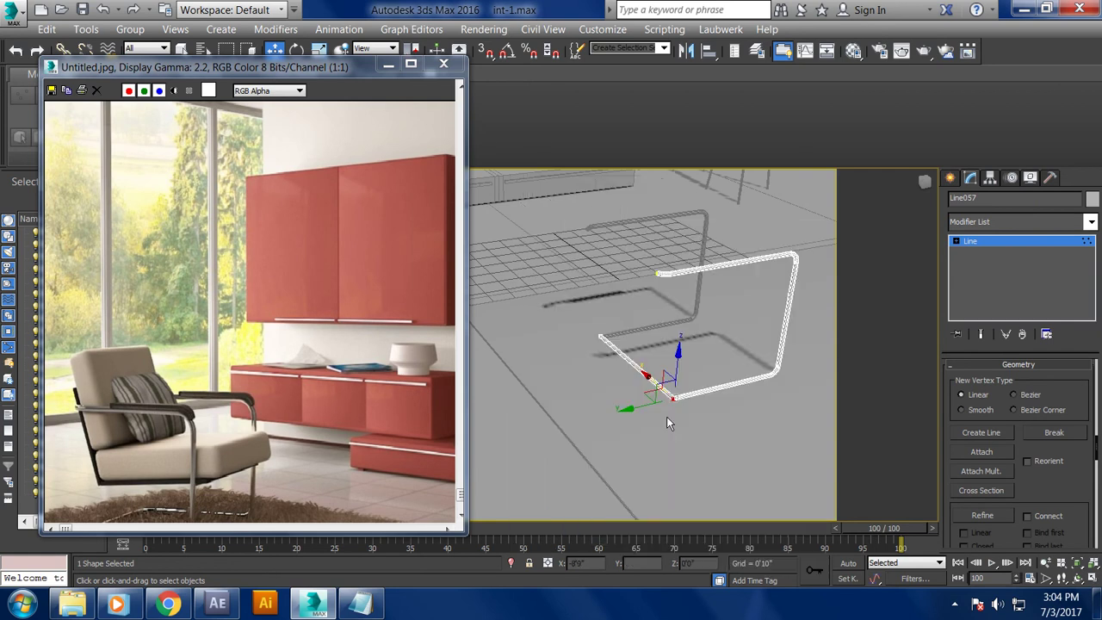
{"action": "right_click", "coordinate": [664, 393]}
{"action": "left_click", "coordinate": [603, 511]}
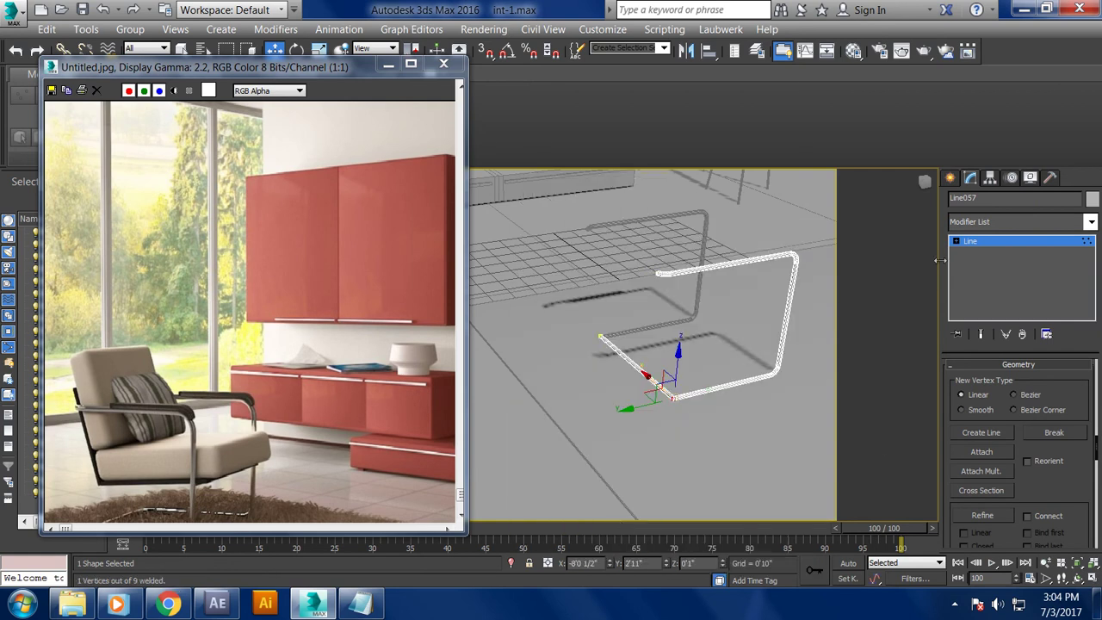
- Attach the second side frame to the crossbar line
{"action": "left_click", "coordinate": [984, 240]}
{"action": "left_click", "coordinate": [981, 450]}
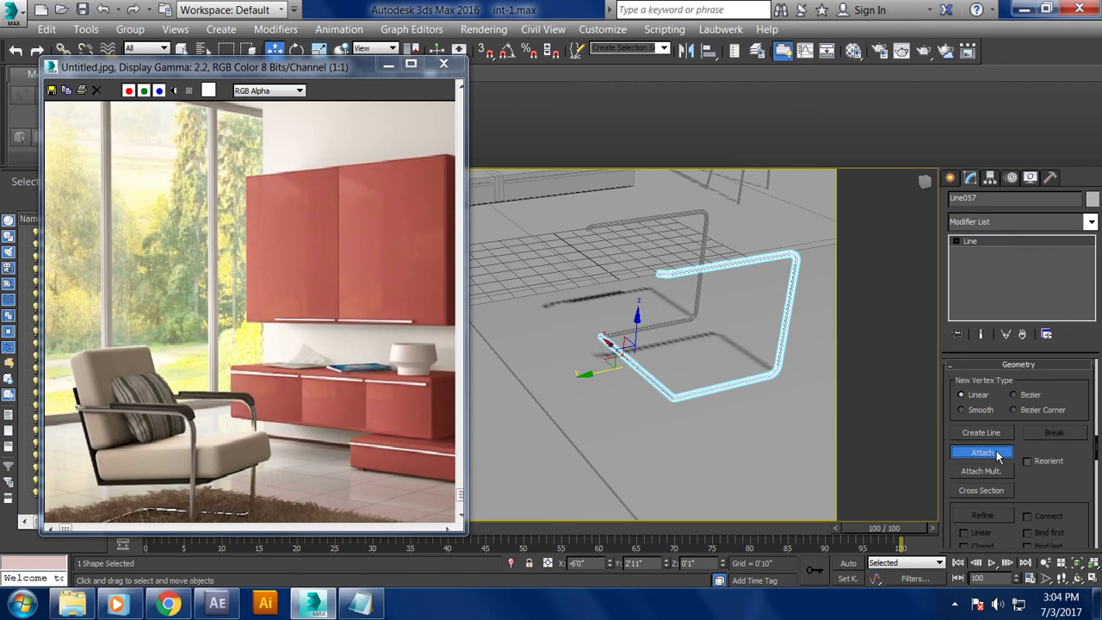
{"action": "left_click", "coordinate": [642, 303]}
{"action": "right_click", "coordinate": [643, 315]}
- Weld the overlapping vertices at the frame's left corner
{"action": "key", "text": "1"}
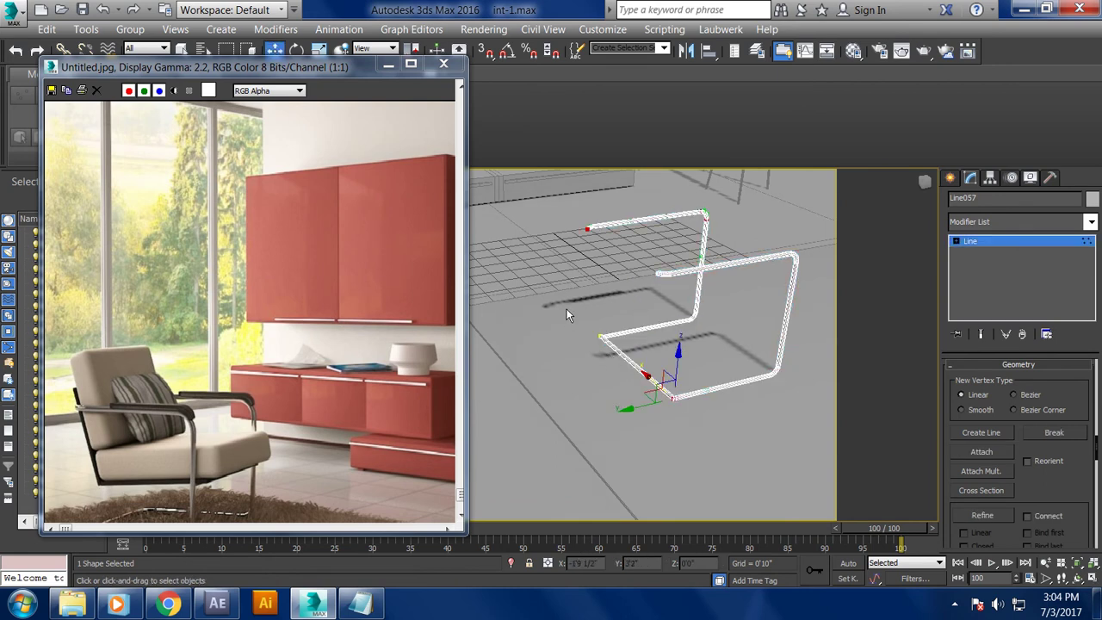
{"action": "left_click", "coordinate": [600, 336]}
{"action": "right_click", "coordinate": [594, 328]}
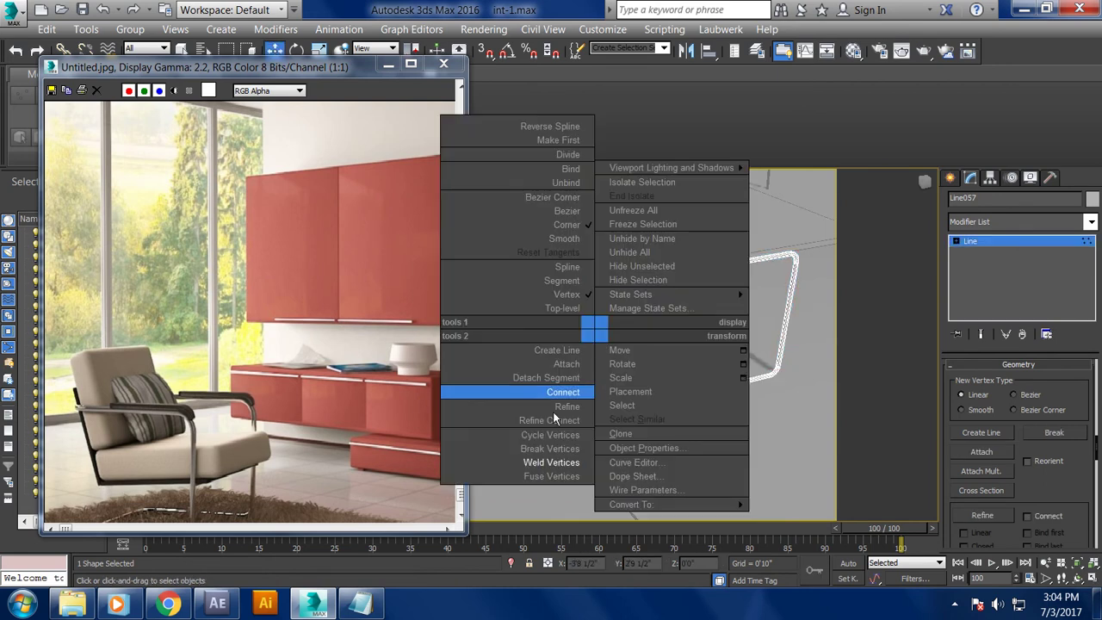
{"action": "left_click", "coordinate": [551, 462]}
{"action": "right_click", "coordinate": [595, 333]}
{"action": "left_click", "coordinate": [568, 466]}
- Region-select the frame's bottom-left corner vertex
{"action": "left_click_drag", "start_coordinate": [527, 368], "coordinate": [681, 448]}
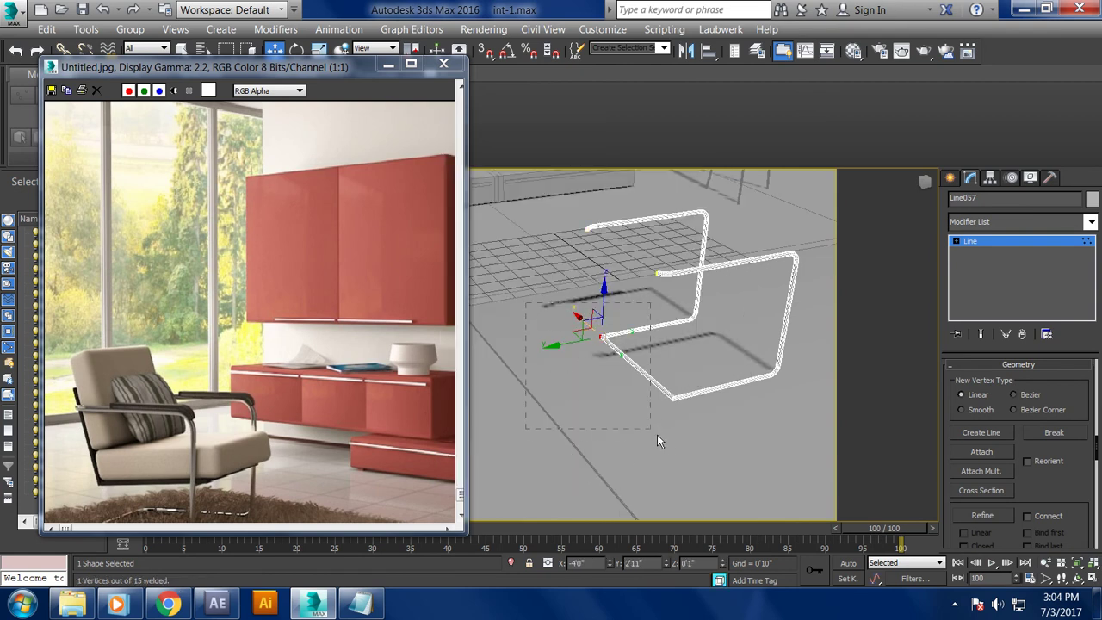
{"action": "scroll", "coordinate": [992, 479], "scroll_direction": "down", "scroll_amount": 2}
{"action": "scroll", "coordinate": [992, 478], "scroll_direction": "down", "scroll_amount": 3}
- Fillet the frame's bottom corner to 0'3", then view the frame from above
{"action": "scroll", "coordinate": [1017, 408], "scroll_direction": "down", "scroll_amount": 3}
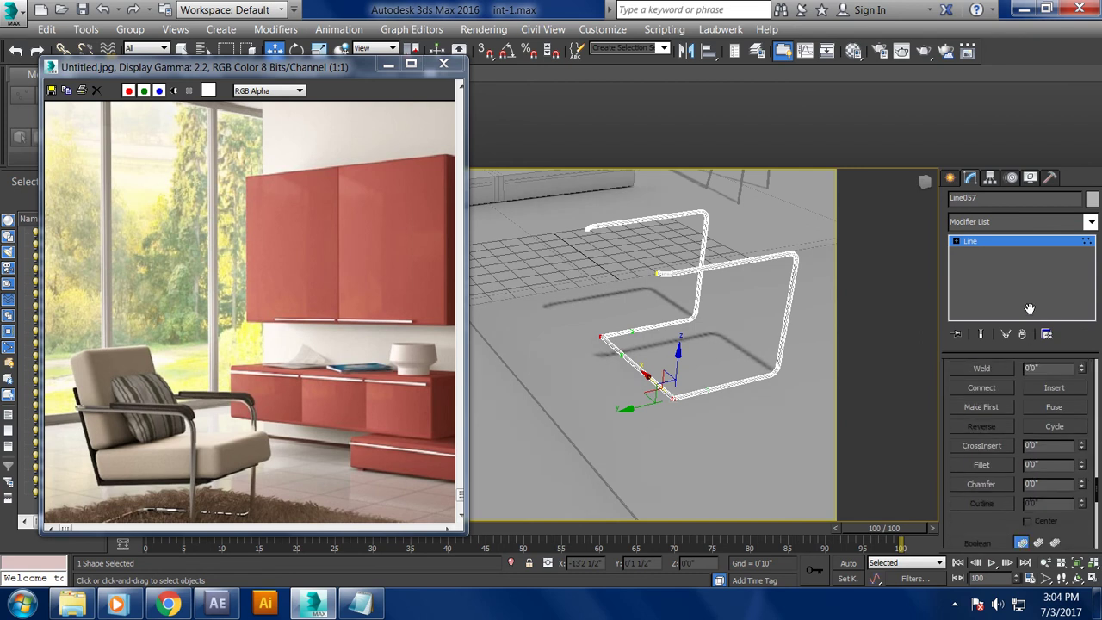
{"action": "left_click", "coordinate": [981, 466]}
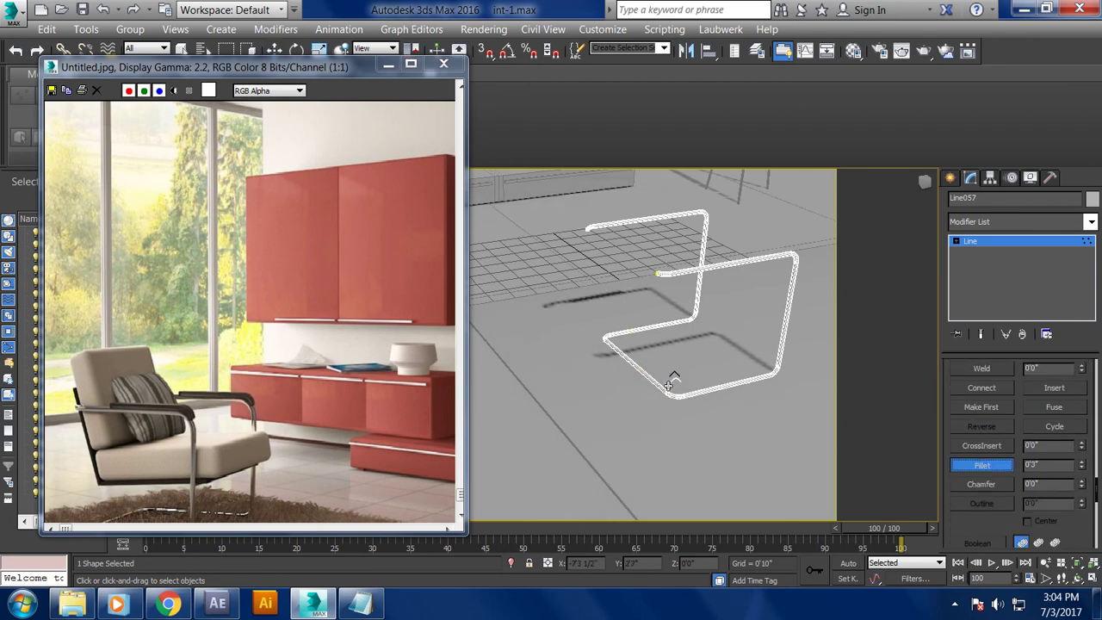
{"action": "key", "text": "w"}
{"action": "key", "text": "c"}
{"action": "mouse_move", "coordinate": [611, 357]}
{"action": "middle_mouse_down", "text": "alt"}
{"action": "mouse_move", "coordinate": [623, 359]}
{"action": "mouse_move", "coordinate": [596, 394]}
{"action": "middle_mouse_up", "text": "alt"}
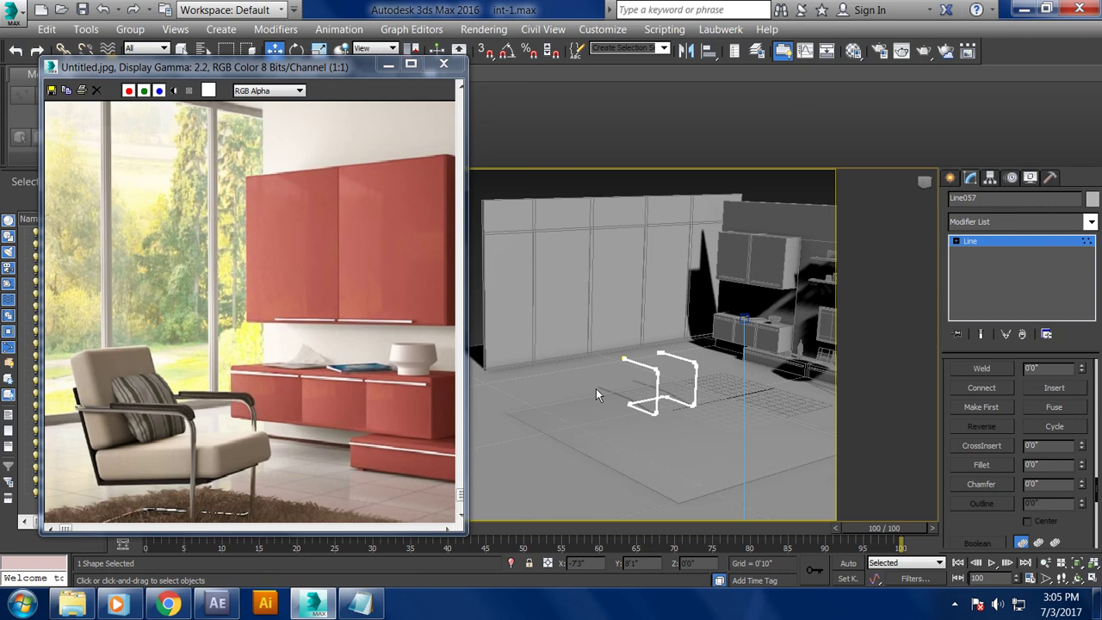
- In the maximized Front view, draw Line058 from the back top down to the corner and along the seat
{"action": "key", "text": "alt+w"}
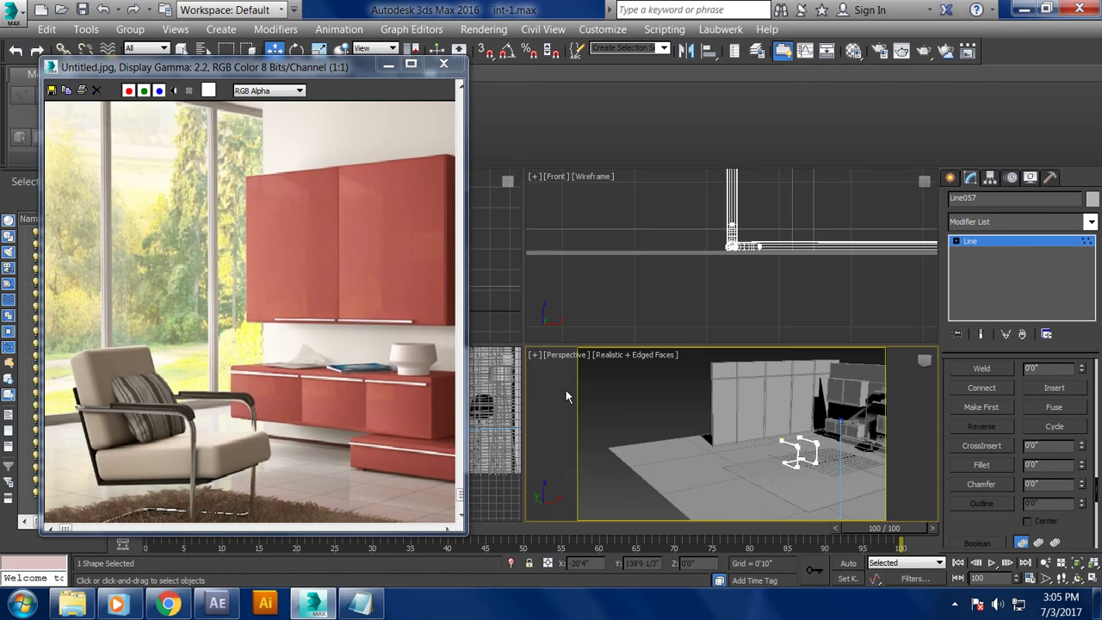
{"action": "key", "text": "alt+w"}
{"action": "scroll", "coordinate": [755, 418], "scroll_direction": "up", "scroll_amount": 3}
{"action": "scroll", "coordinate": [755, 418], "scroll_direction": "down", "scroll_amount": 2}
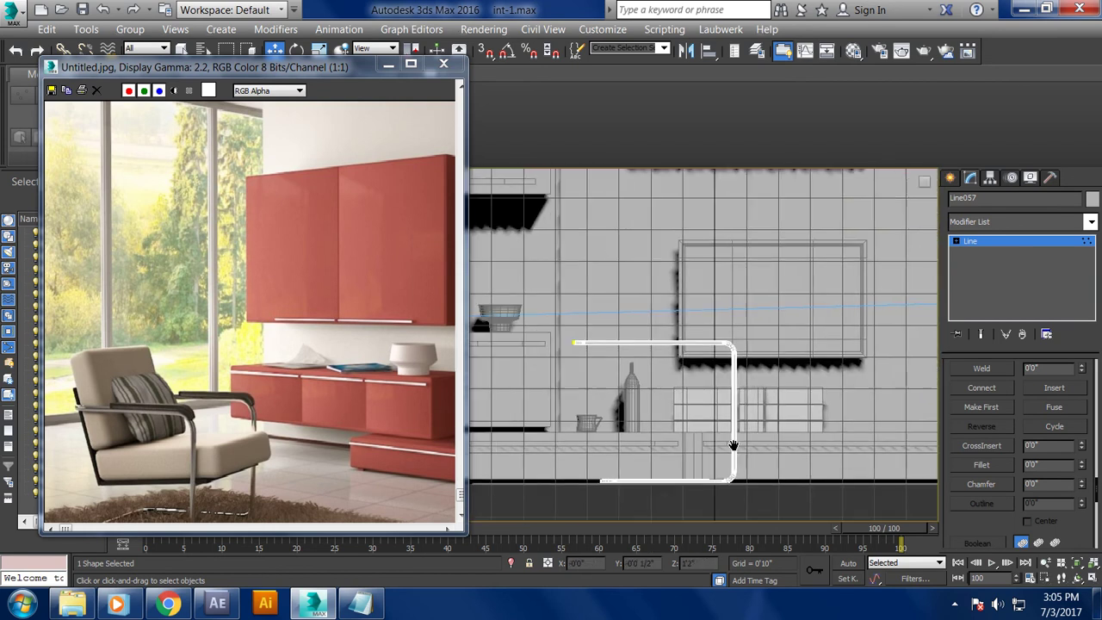
{"action": "left_click", "coordinate": [954, 178]}
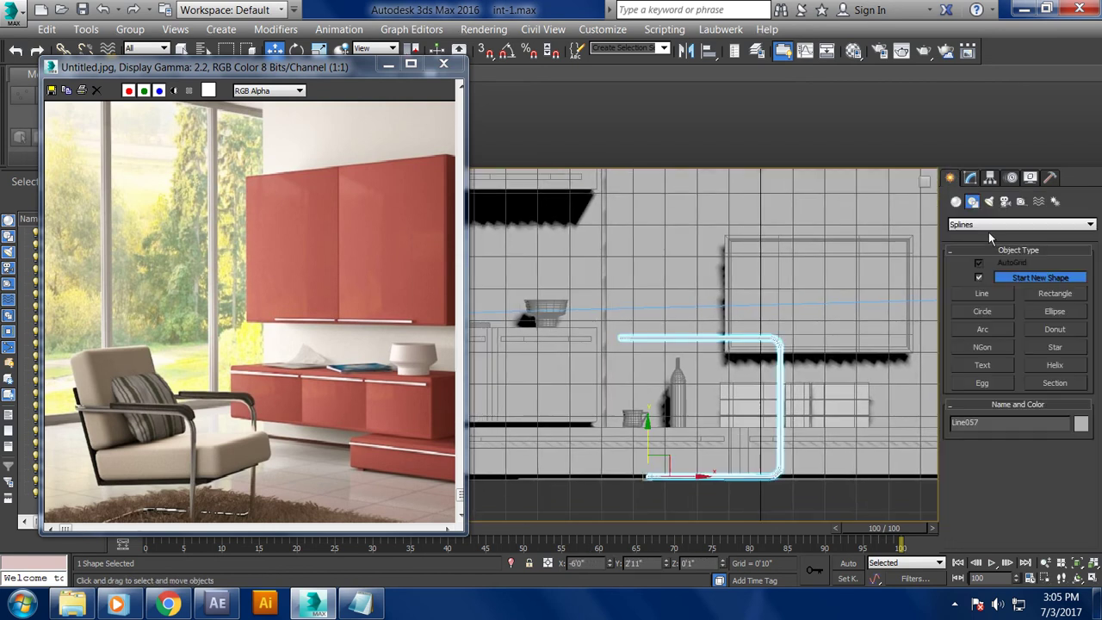
{"action": "left_click", "coordinate": [985, 294]}
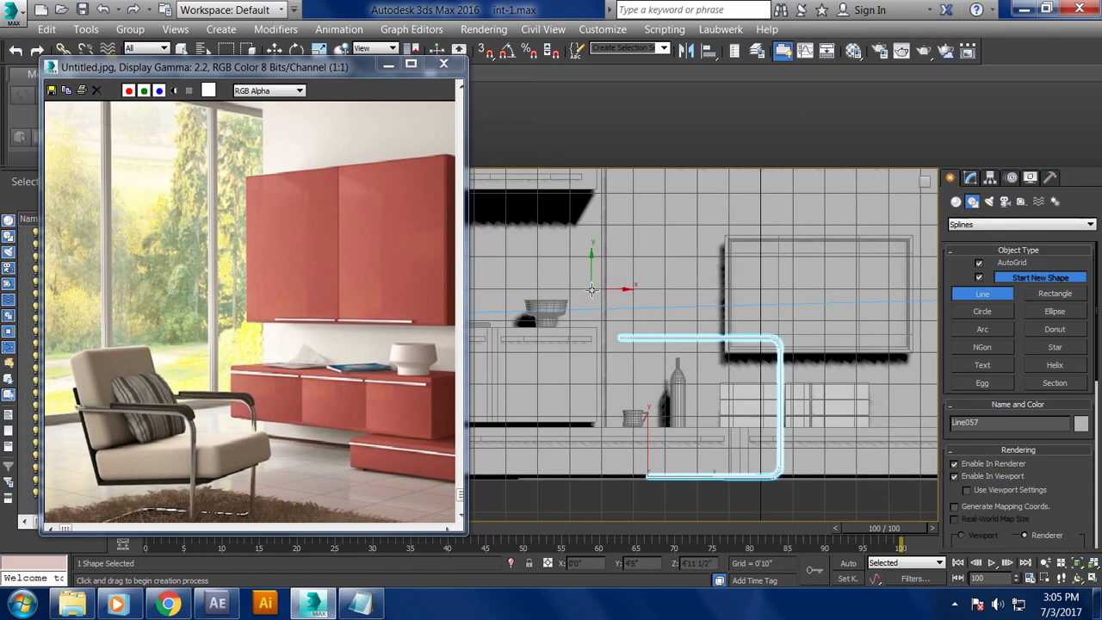
{"action": "left_click", "coordinate": [592, 289]}
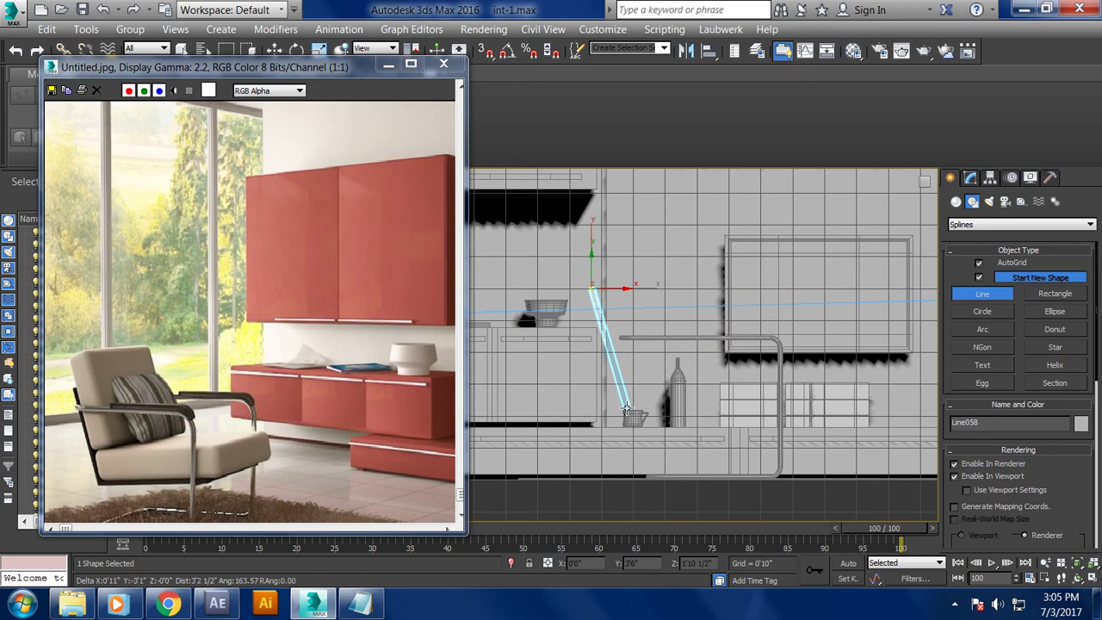
{"action": "left_click", "coordinate": [628, 407]}
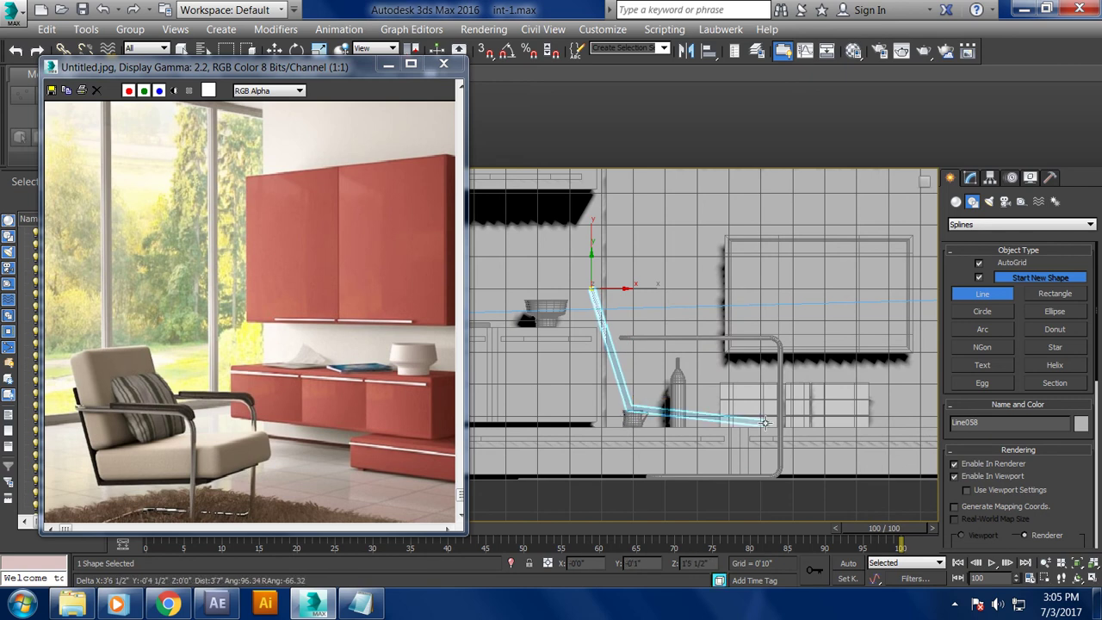
{"action": "right_click", "coordinate": [777, 408], "text": "shift"}
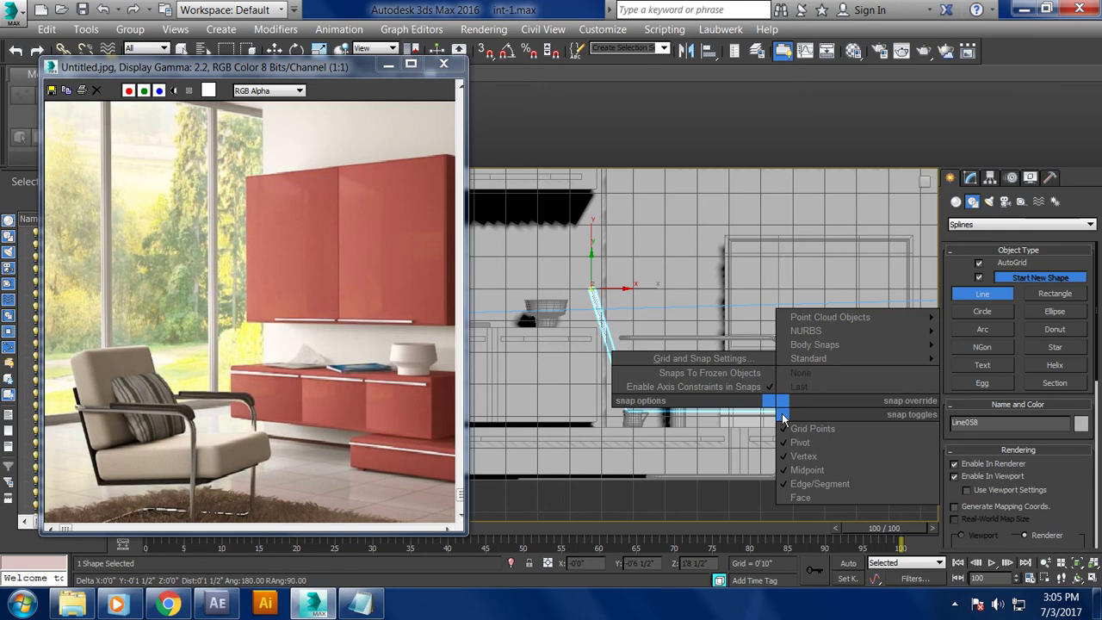
{"action": "right_click", "coordinate": [771, 307]}
{"action": "left_click_drag", "start_coordinate": [541, 240], "coordinate": [711, 495]}
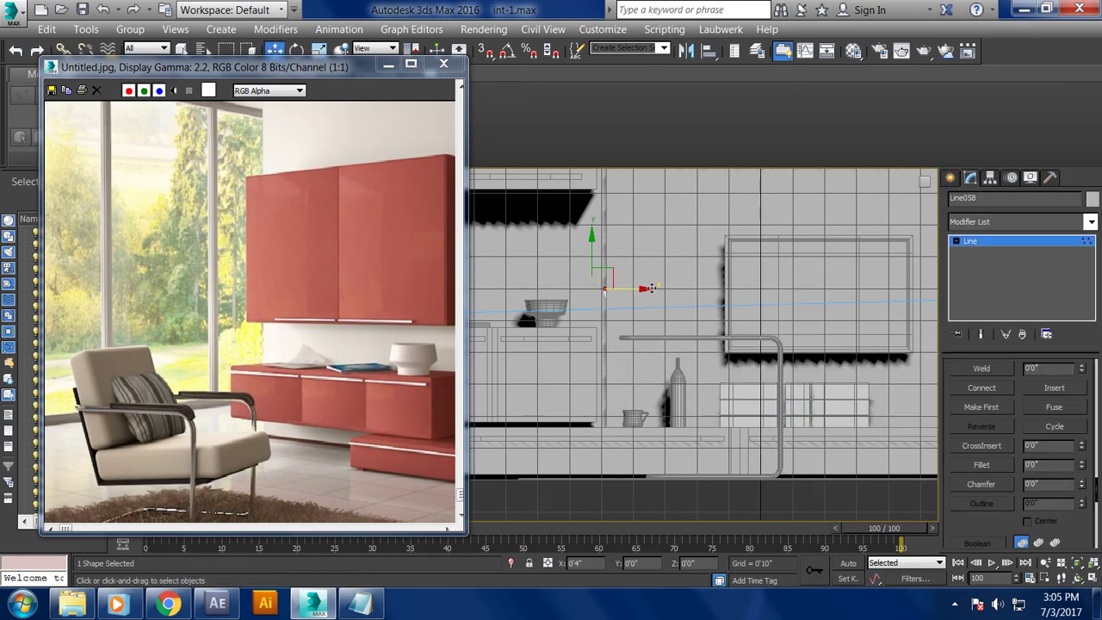
- In the maximized Perspective view, exit vertex editing and select the seat-and-back line Line058
{"action": "key", "text": "alt+w"}
{"action": "right_click", "coordinate": [717, 396]}
{"action": "key", "text": "alt+w"}
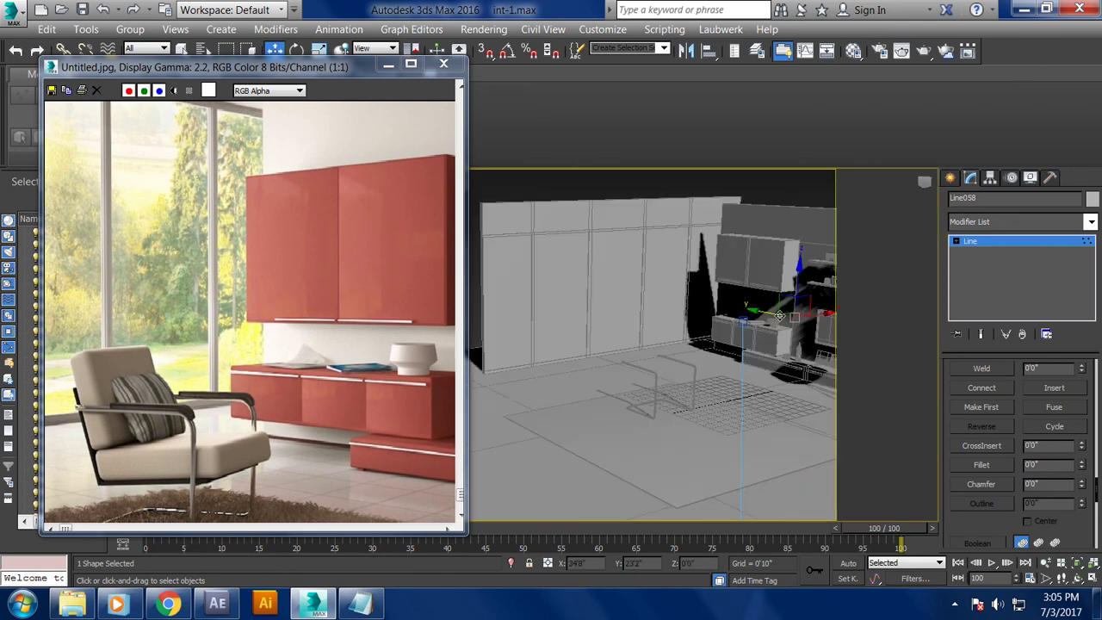
{"action": "scroll", "coordinate": [708, 311], "scroll_direction": "up", "scroll_amount": 3}
{"action": "scroll", "coordinate": [711, 314], "scroll_direction": "down", "scroll_amount": 5}
{"action": "middle_click_drag", "start_coordinate": [711, 315], "coordinate": [711, 259], "text": "alt"}
{"action": "scroll", "coordinate": [711, 259], "scroll_direction": "up", "scroll_amount": 3}
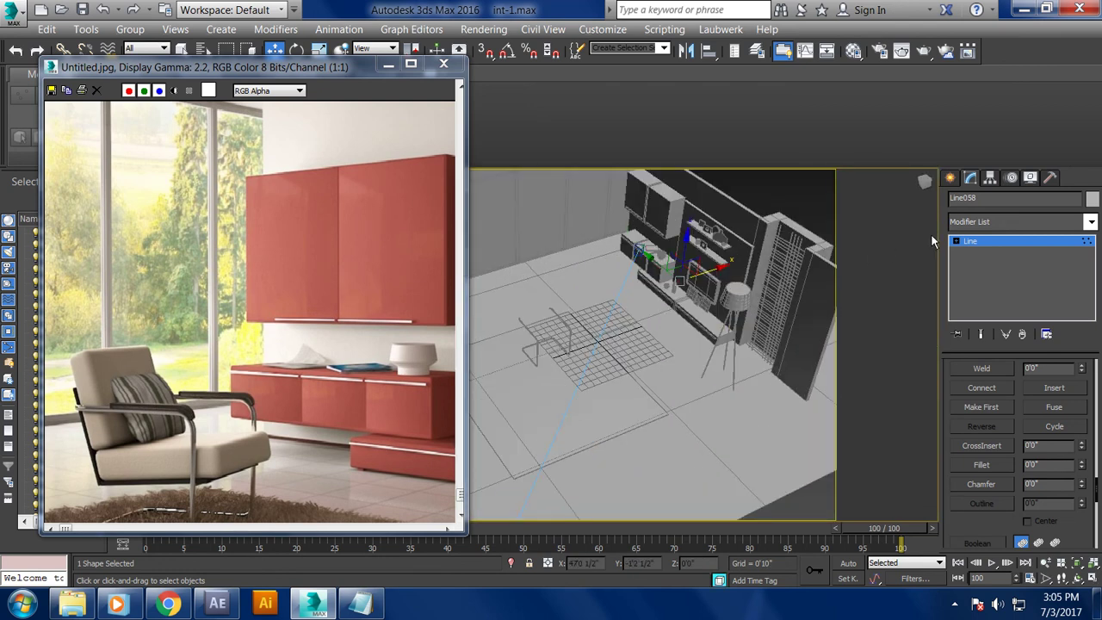
{"action": "left_click", "coordinate": [997, 240]}
{"action": "left_click", "coordinate": [531, 320]}
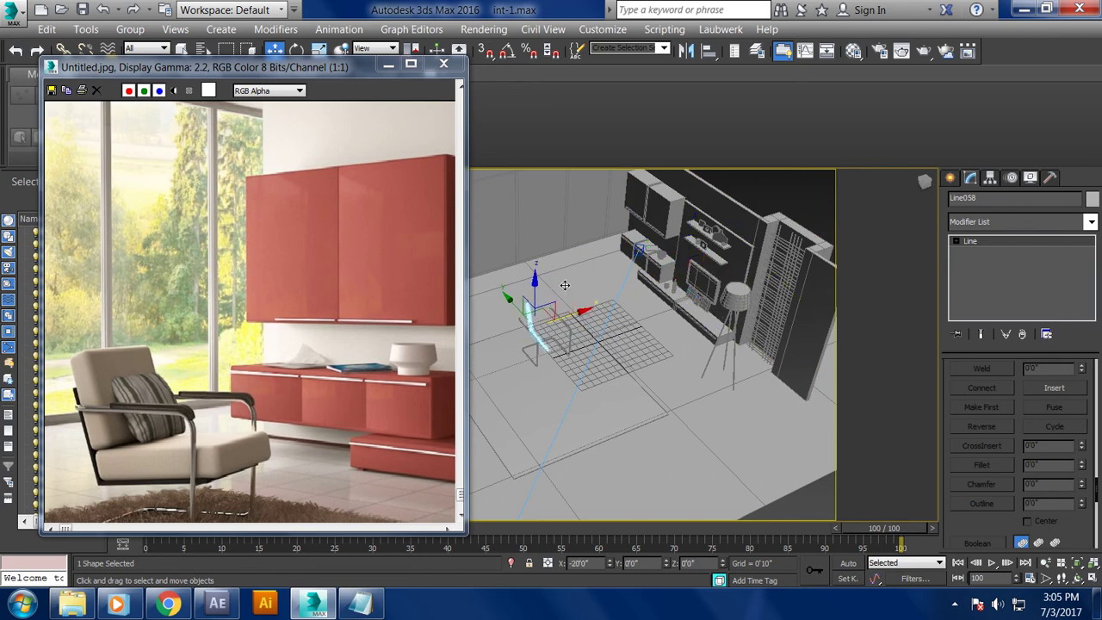
- Render Line058 as a Rectangular profile, 2'6 1/2" long and 0'2" thick
{"action": "scroll", "coordinate": [596, 261], "scroll_direction": "up", "scroll_amount": 5}
{"action": "mouse_move", "coordinate": [596, 262]}
{"action": "middle_mouse_down", "text": "alt"}
{"action": "mouse_move", "coordinate": [637, 381]}
{"action": "mouse_move", "coordinate": [688, 354]}
{"action": "middle_mouse_up", "text": "alt"}
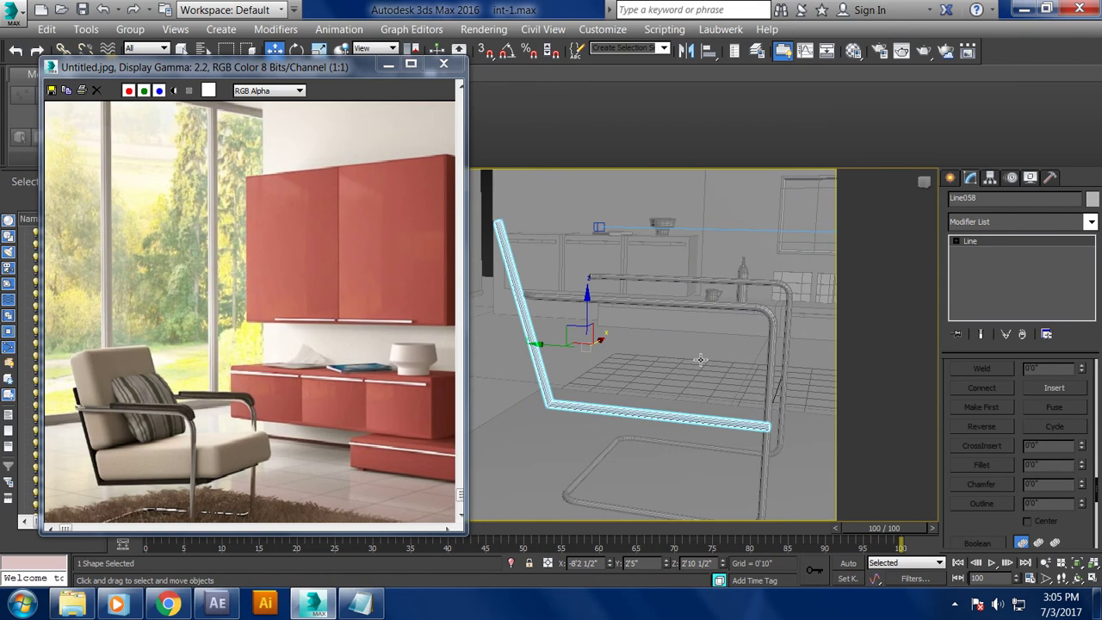
{"action": "scroll", "coordinate": [1018, 396], "scroll_direction": "up", "scroll_amount": 3}
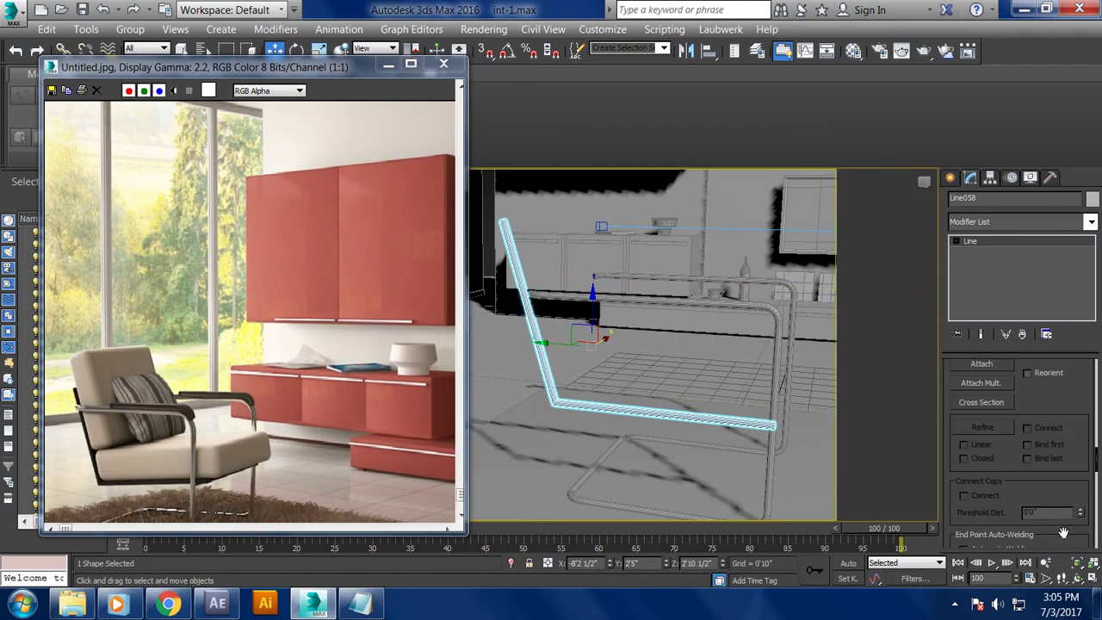
{"action": "scroll", "coordinate": [1077, 394], "scroll_direction": "up", "scroll_amount": 3}
{"action": "scroll", "coordinate": [1078, 393], "scroll_direction": "up", "scroll_amount": 2}
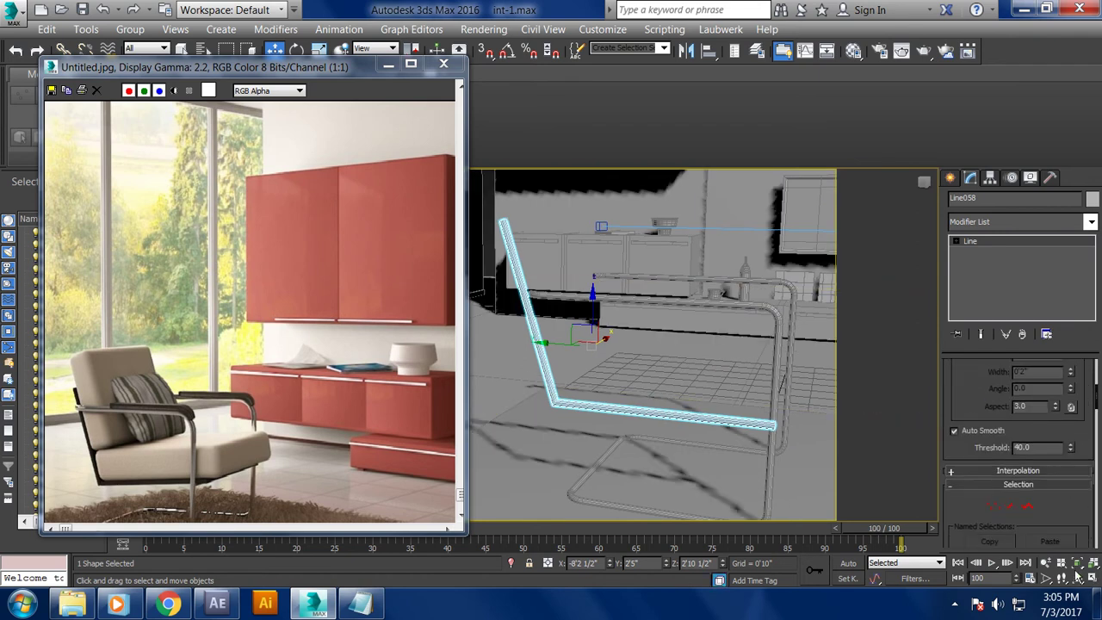
{"action": "scroll", "coordinate": [1024, 471], "scroll_direction": "up", "scroll_amount": 5}
{"action": "scroll", "coordinate": [1002, 447], "scroll_direction": "down", "scroll_amount": 3}
{"action": "left_click", "coordinate": [990, 432]}
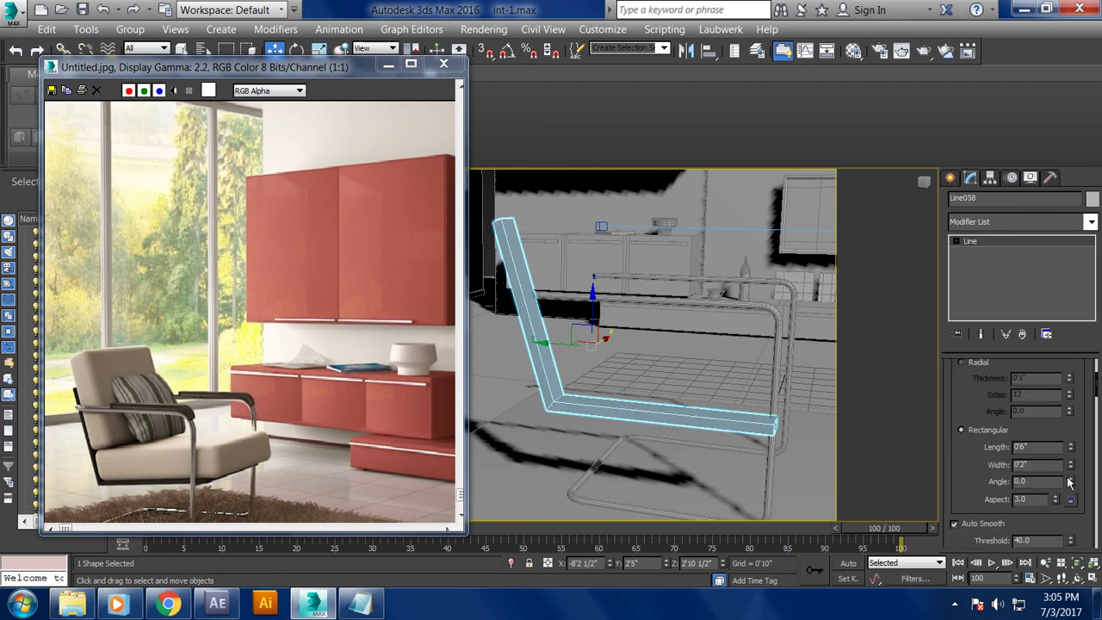
{"action": "mouse_move", "coordinate": [1070, 447]}
{"action": "left_mouse_down"}
{"action": "mouse_move", "coordinate": [1047, 379]}
{"action": "mouse_move", "coordinate": [1048, 327]}
{"action": "left_mouse_up"}
{"action": "mouse_move", "coordinate": [668, 333]}
{"action": "middle_mouse_down", "text": "alt"}
{"action": "mouse_move", "coordinate": [631, 338]}
{"action": "mouse_move", "coordinate": [643, 349]}
{"action": "middle_mouse_up", "text": "alt"}
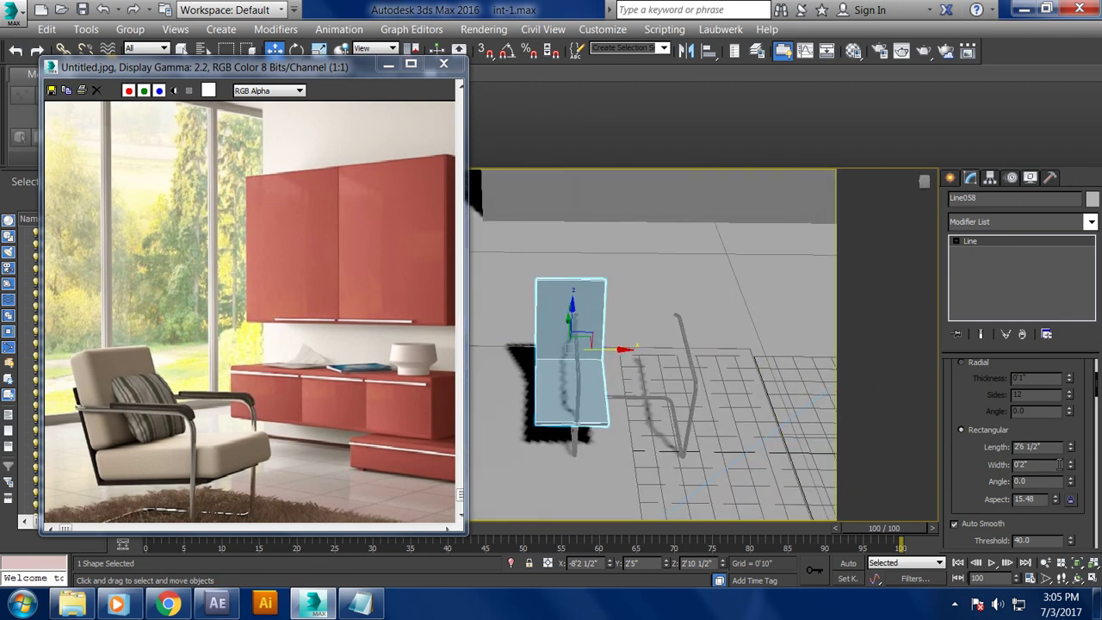
{"action": "middle_click_drag", "start_coordinate": [643, 348], "coordinate": [685, 374], "text": "alt"}
{"action": "left_click", "coordinate": [692, 381]}
{"action": "key", "text": "1"}
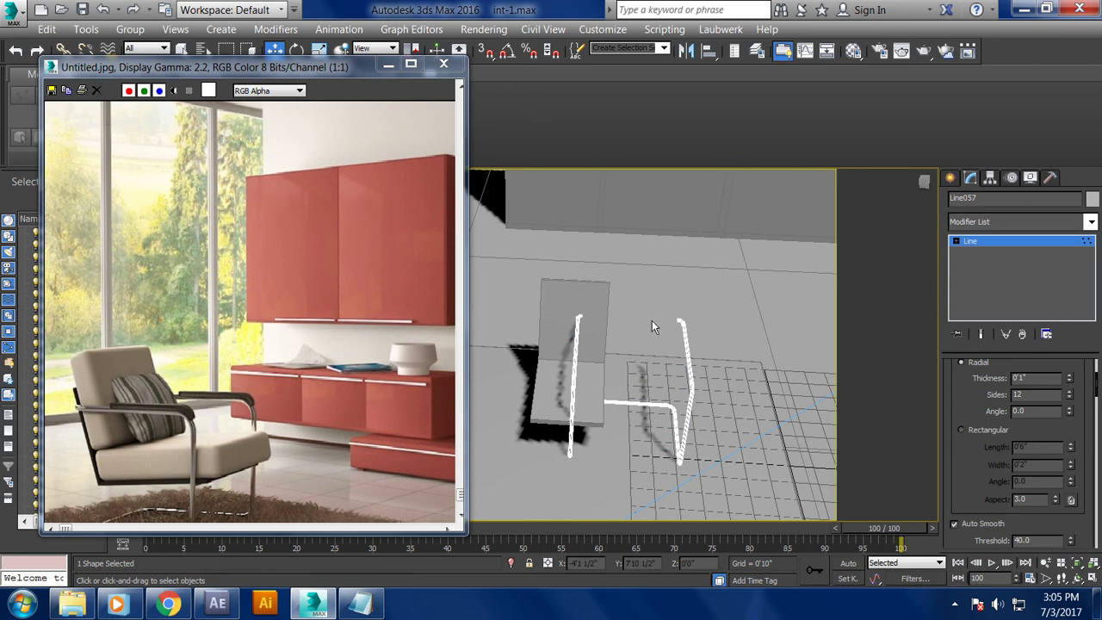
{"action": "left_click", "coordinate": [973, 243]}
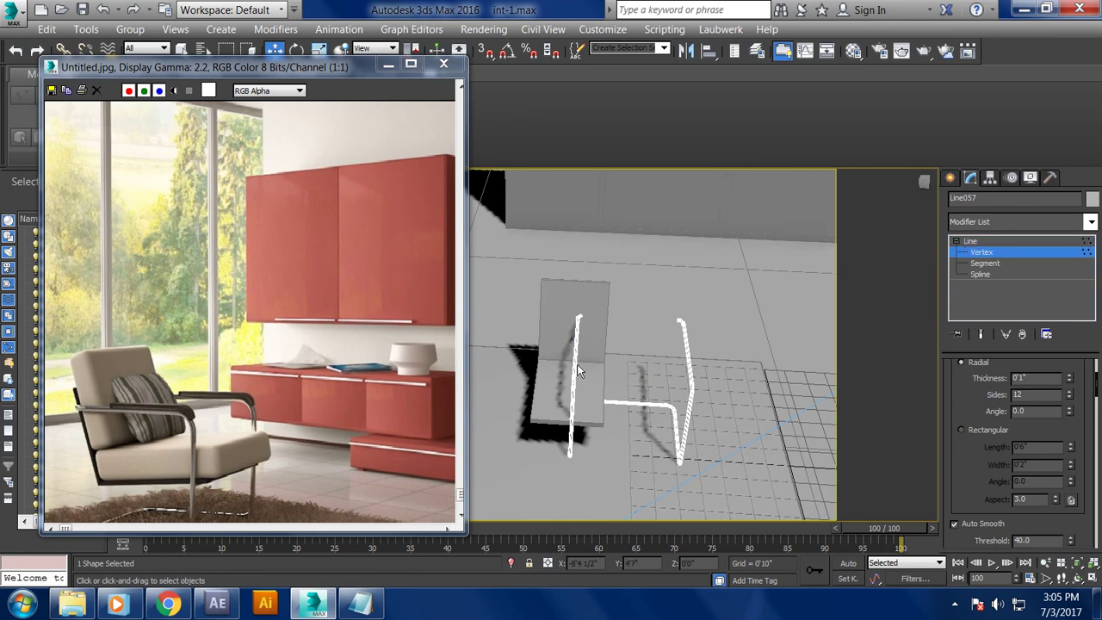
{"action": "left_click_drag", "start_coordinate": [652, 298], "coordinate": [752, 587]}
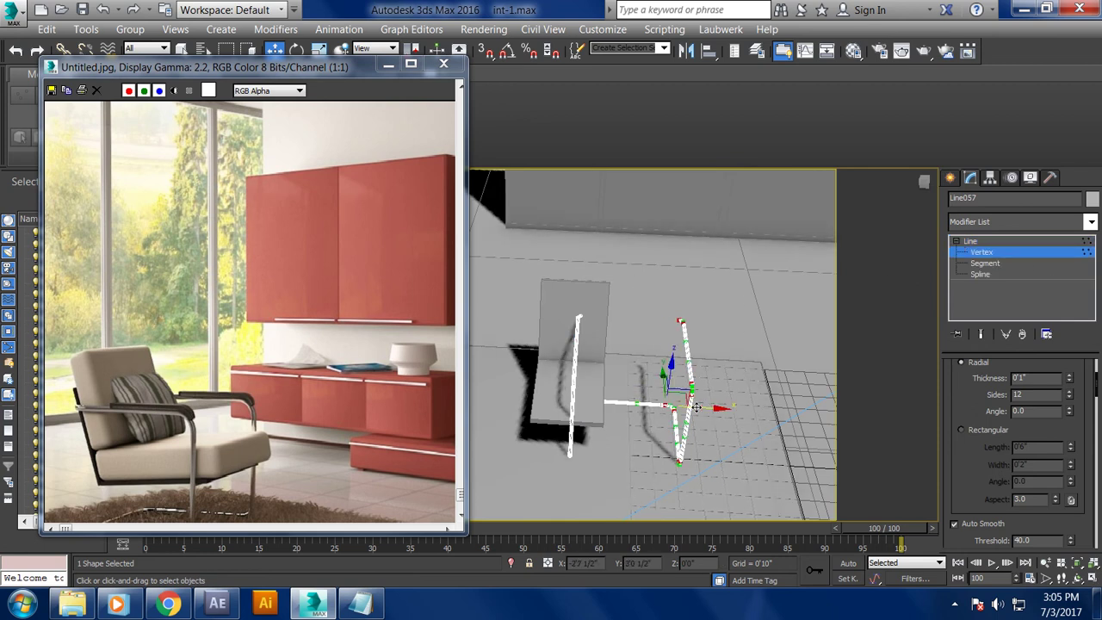
{"action": "middle_click_drag", "start_coordinate": [757, 375], "coordinate": [752, 372], "text": "alt"}
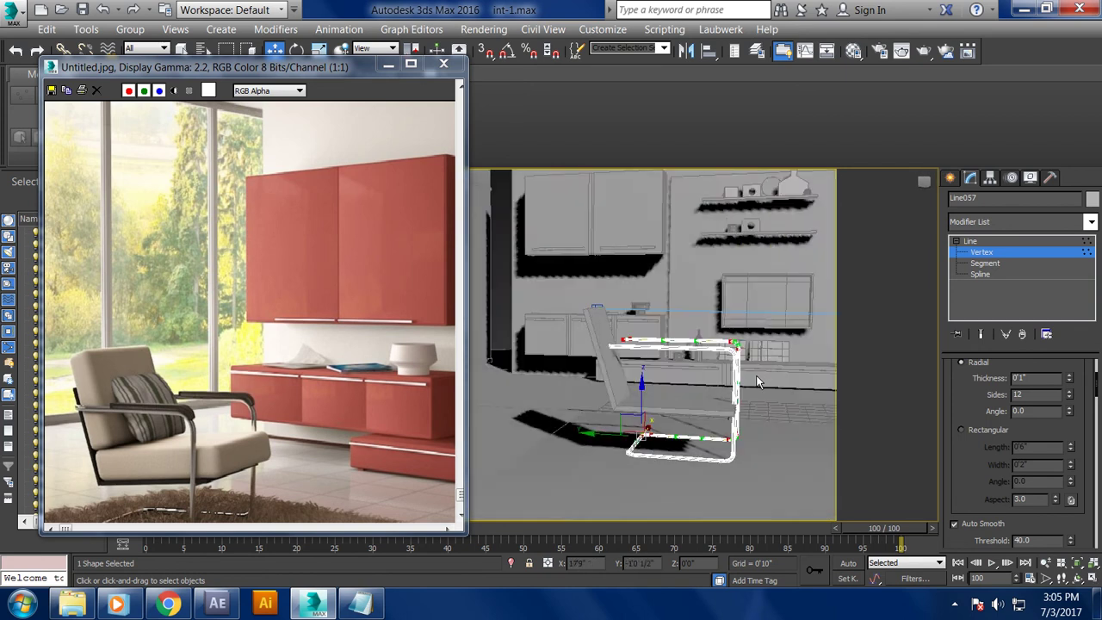
{"action": "left_click", "coordinate": [1000, 240]}
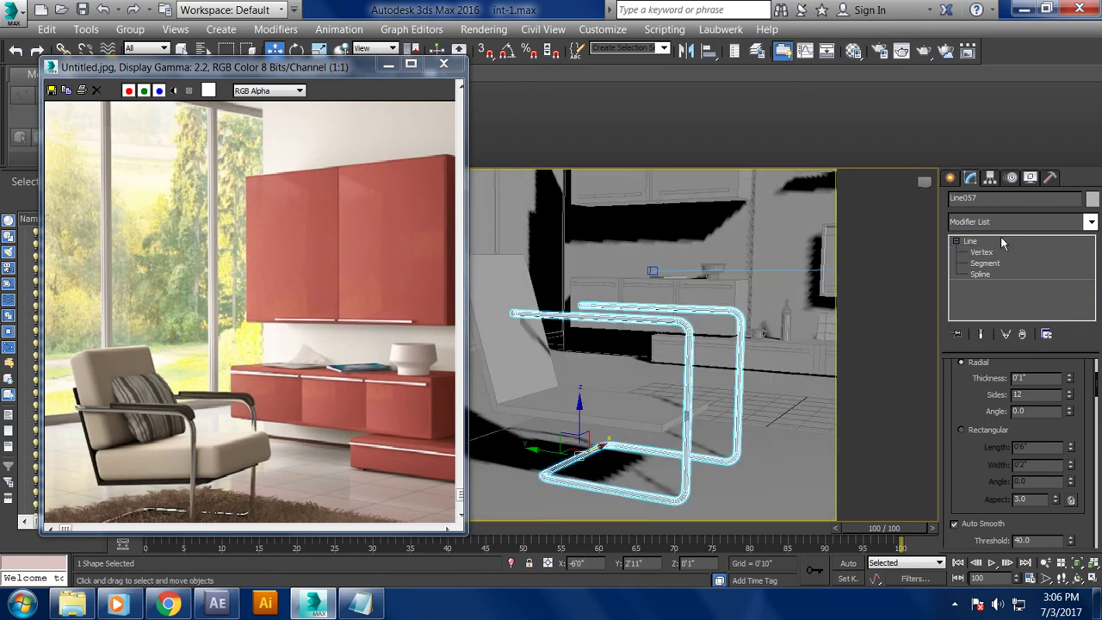
{"action": "middle_click_drag", "start_coordinate": [654, 362], "coordinate": [512, 390], "text": "alt"}
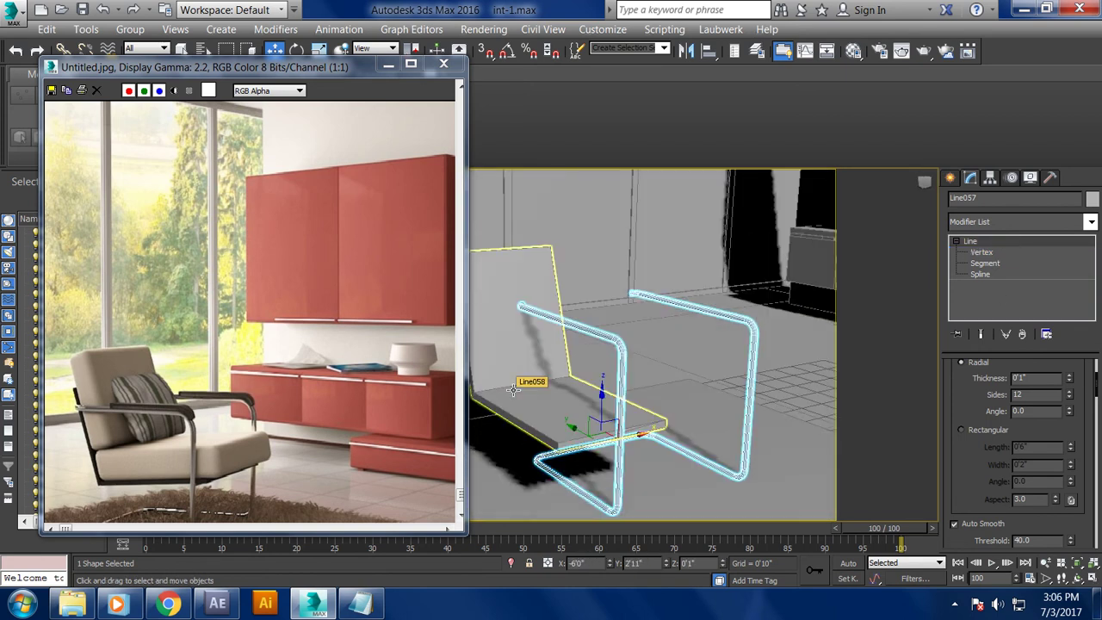
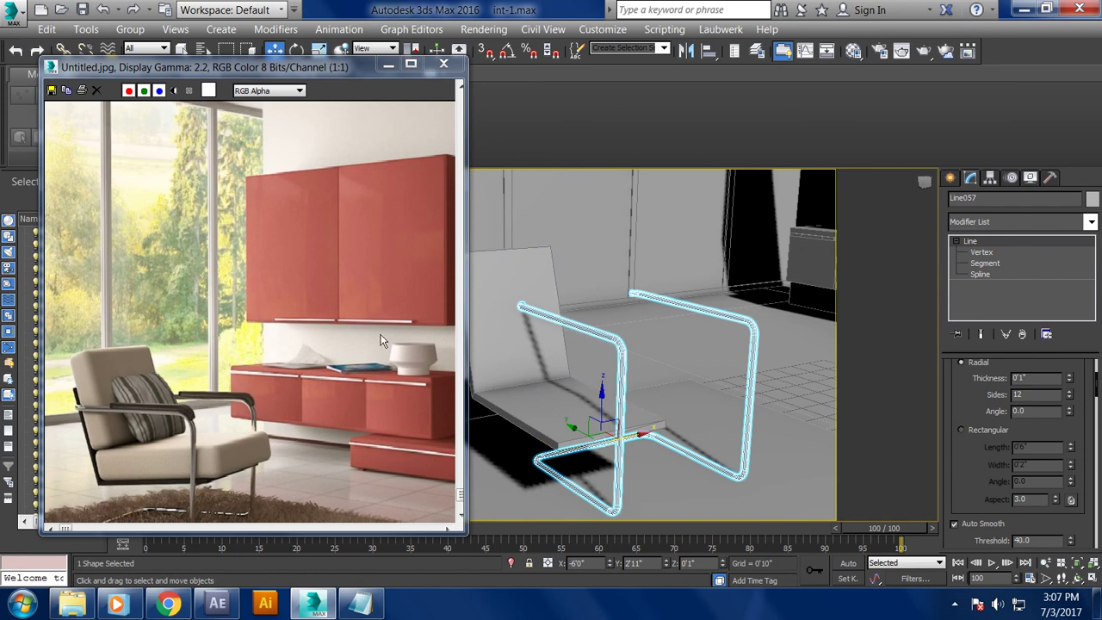
- Select the seat-and-back panel (Line058) and move it into the tubular chair frame
{"action": "mouse_move", "coordinate": [511, 388]}
{"action": "middle_mouse_down", "text": "alt"}
{"action": "mouse_move", "coordinate": [593, 311]}
{"action": "mouse_move", "coordinate": [660, 403]}
{"action": "middle_mouse_up", "text": "alt"}
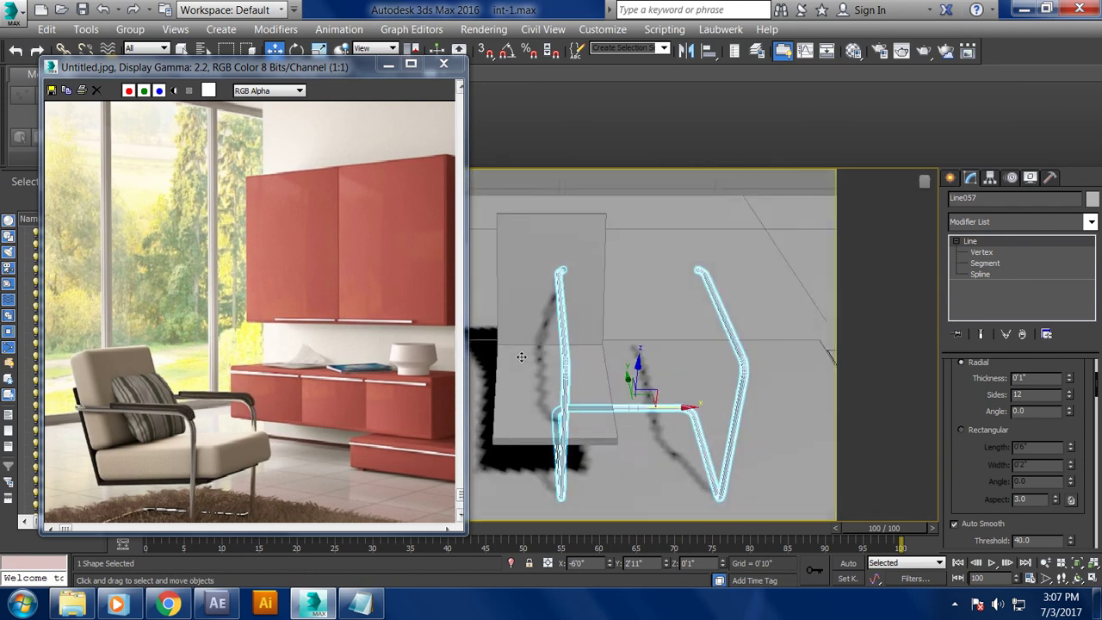
{"action": "left_click", "coordinate": [575, 315]}
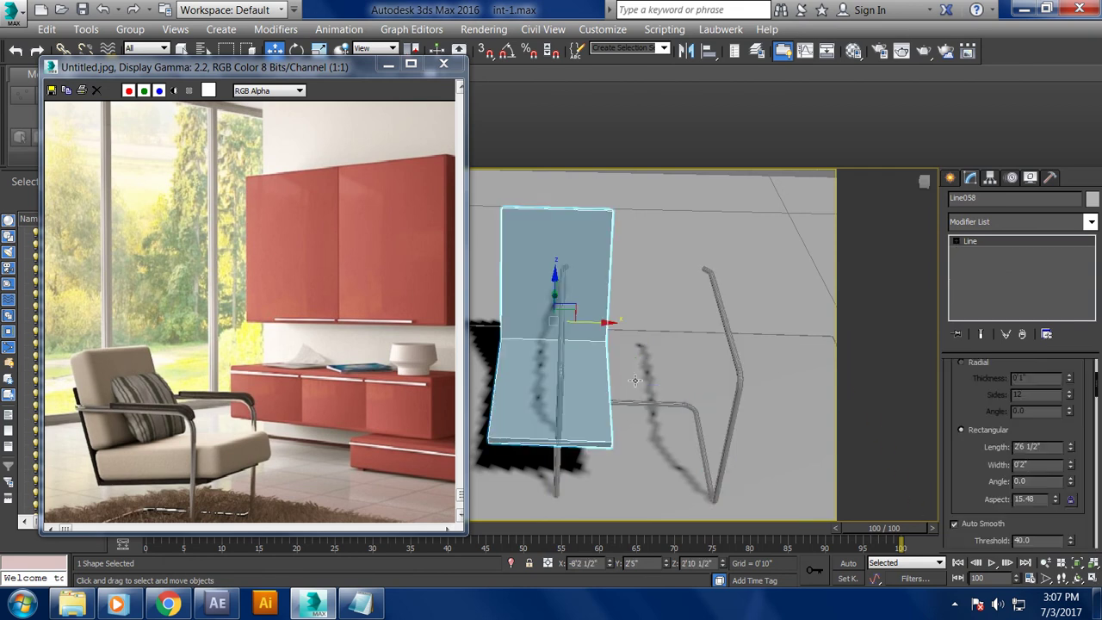
{"action": "left_click_drag", "start_coordinate": [595, 321], "coordinate": [651, 323]}
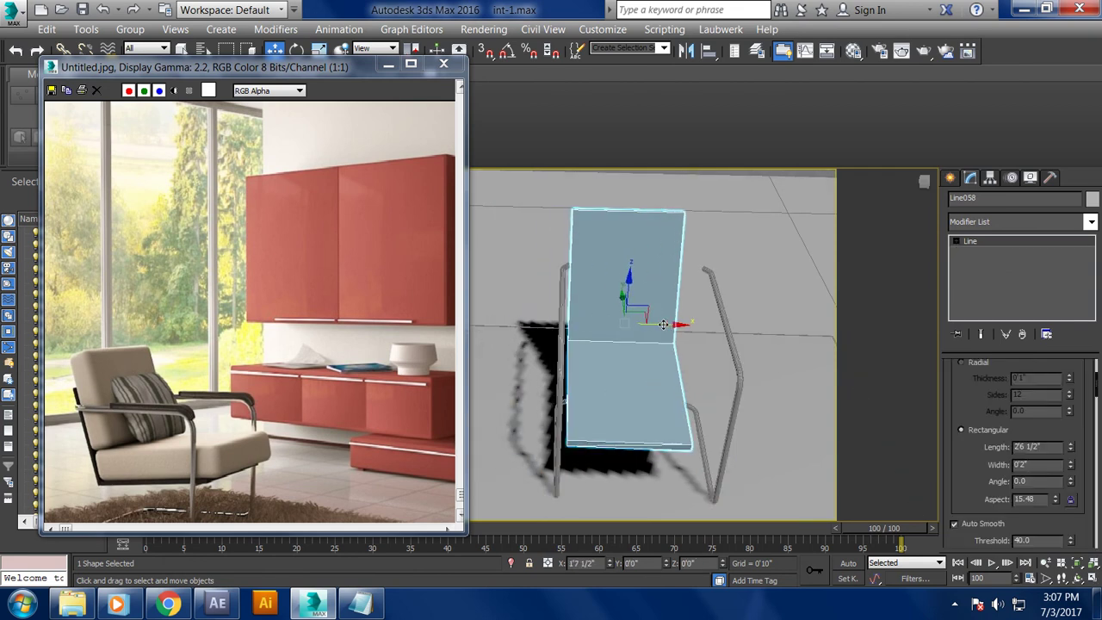
{"action": "middle_click_drag", "start_coordinate": [652, 324], "coordinate": [559, 284], "text": "alt"}
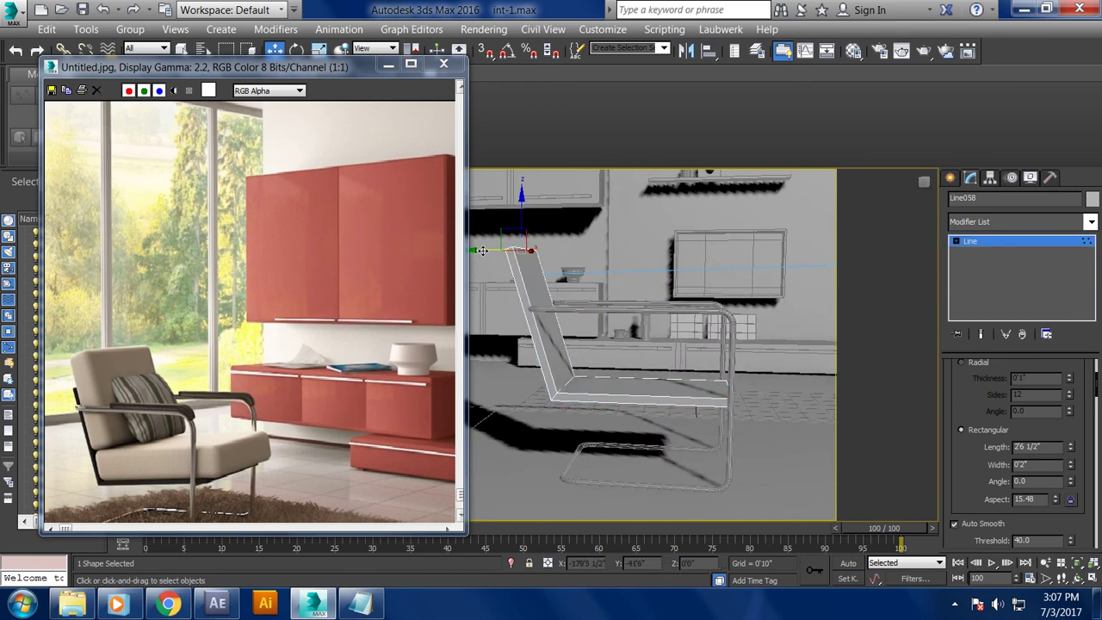
{"action": "left_click_drag", "start_coordinate": [490, 248], "coordinate": [492, 248]}
{"action": "middle_click_drag", "start_coordinate": [492, 249], "coordinate": [555, 356], "text": "alt"}
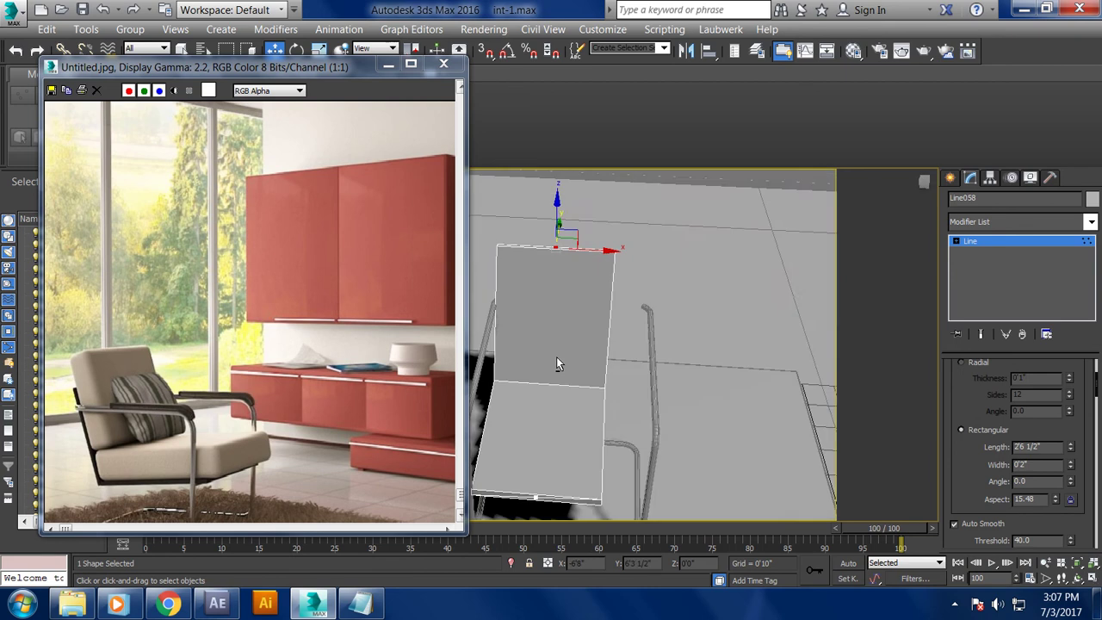
{"action": "left_click_drag", "start_coordinate": [961, 399], "coordinate": [962, 484]}
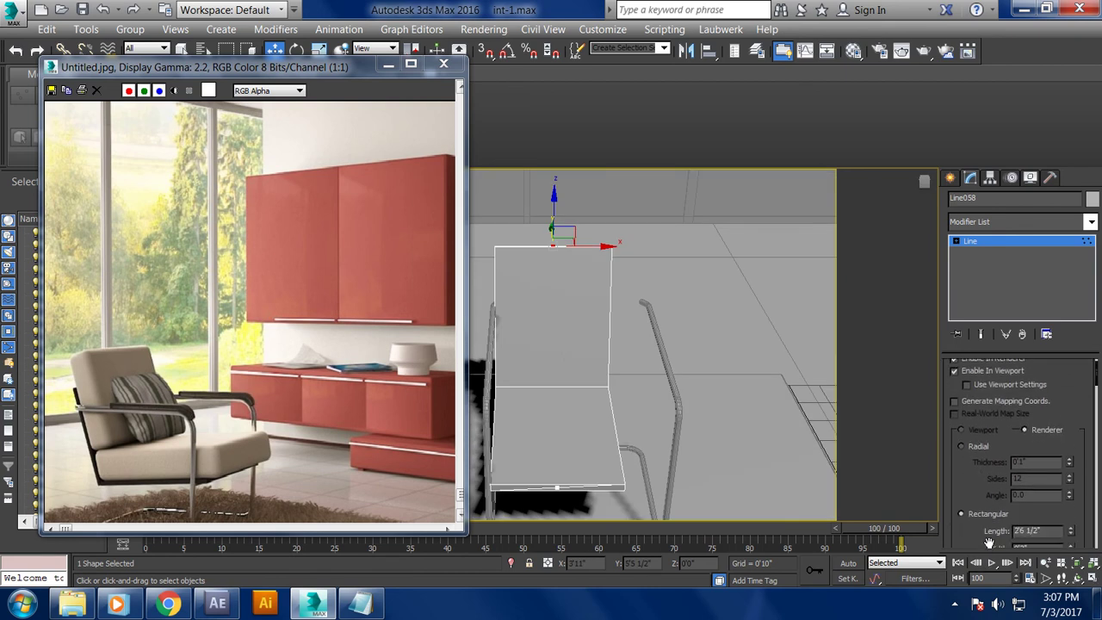
{"action": "scroll", "coordinate": [974, 497], "scroll_direction": "down", "scroll_amount": 2}
- Set the panel's rectangular rendering length to 3'4 1/2" and centre it in the frame
{"action": "left_click_drag", "start_coordinate": [1069, 480], "coordinate": [1068, 456]}
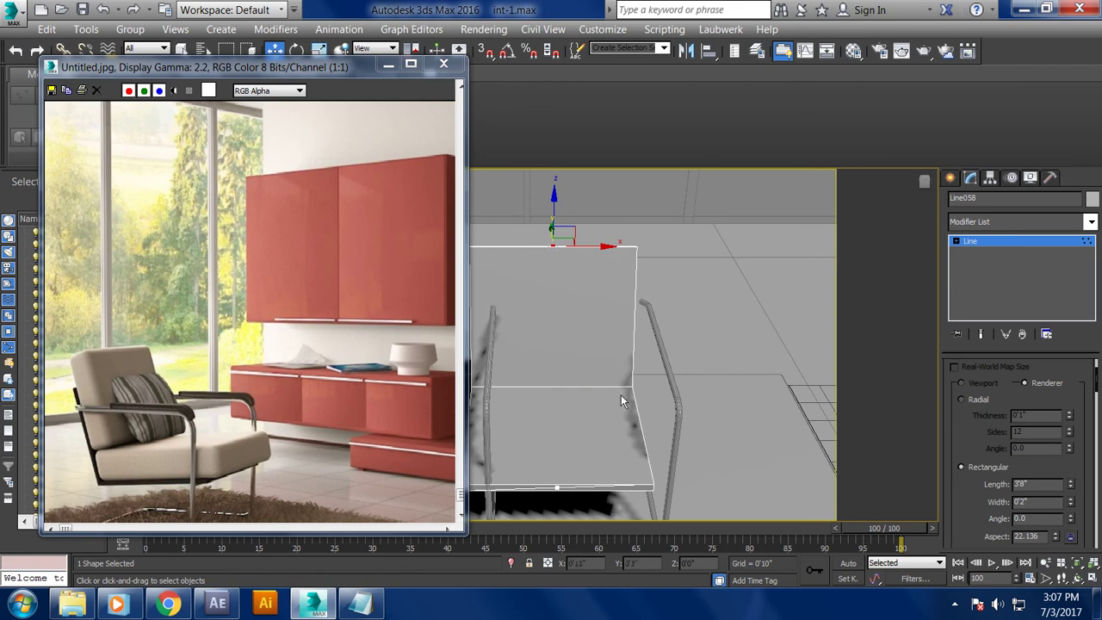
{"action": "mouse_move", "coordinate": [600, 389]}
{"action": "left_mouse_down"}
{"action": "mouse_move", "coordinate": [612, 387]}
{"action": "mouse_move", "coordinate": [590, 358]}
{"action": "mouse_move", "coordinate": [621, 358]}
{"action": "left_mouse_up"}
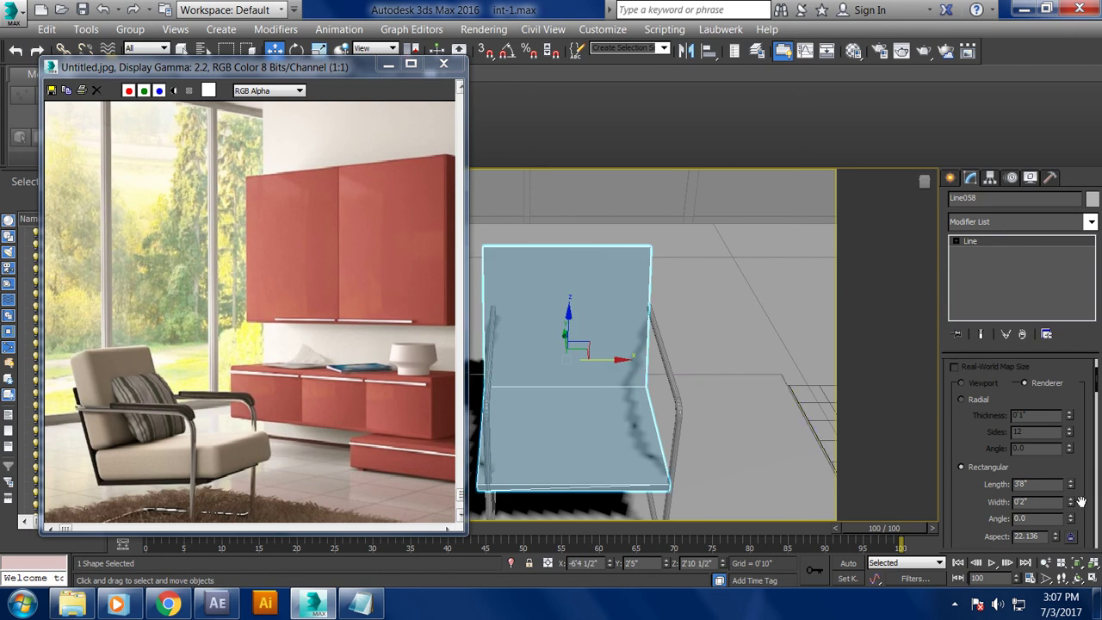
{"action": "left_click_drag", "start_coordinate": [1070, 484], "coordinate": [1070, 494]}
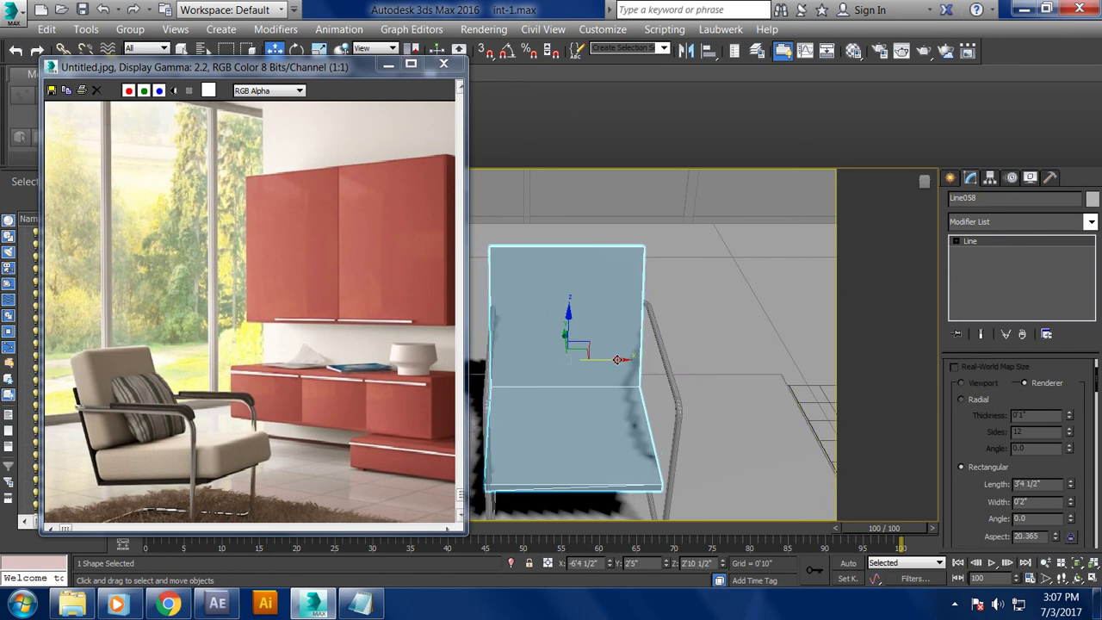
- Orbit and zoom around the chair to check the resized panel's fit in the room
{"action": "mouse_move", "coordinate": [618, 359]}
{"action": "middle_mouse_down", "text": "alt"}
{"action": "mouse_move", "coordinate": [613, 323]}
{"action": "mouse_move", "coordinate": [574, 359]}
{"action": "middle_mouse_up", "text": "alt"}
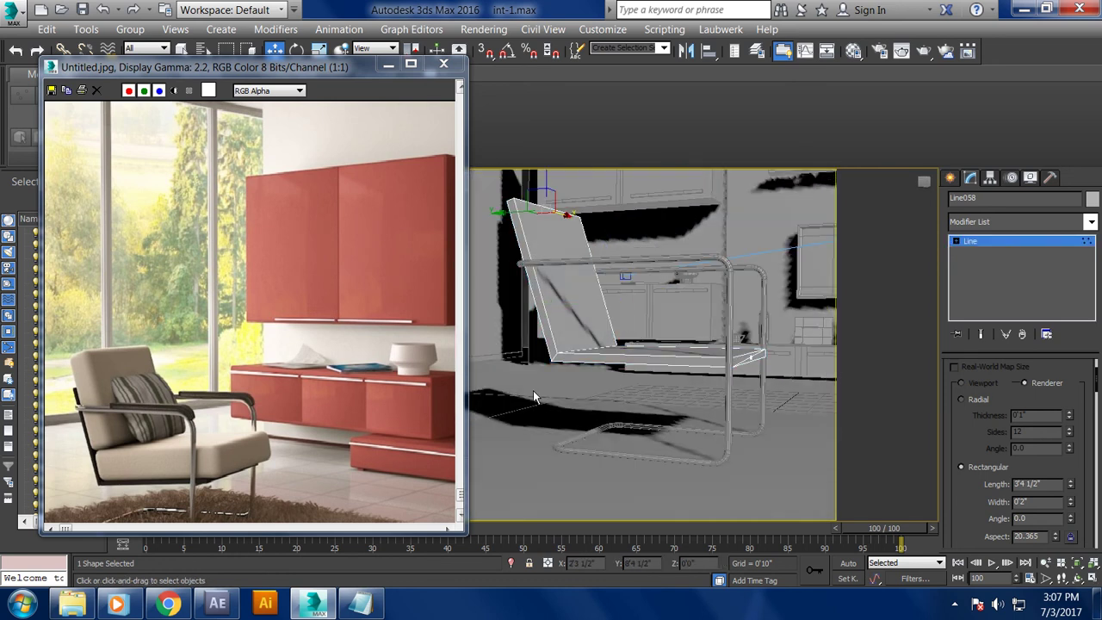
{"action": "middle_click_drag", "start_coordinate": [533, 396], "coordinate": [592, 379], "text": "alt"}
{"action": "scroll", "coordinate": [592, 378], "scroll_direction": "down", "scroll_amount": 5}
{"action": "scroll", "coordinate": [592, 379], "scroll_direction": "up", "scroll_amount": 3}
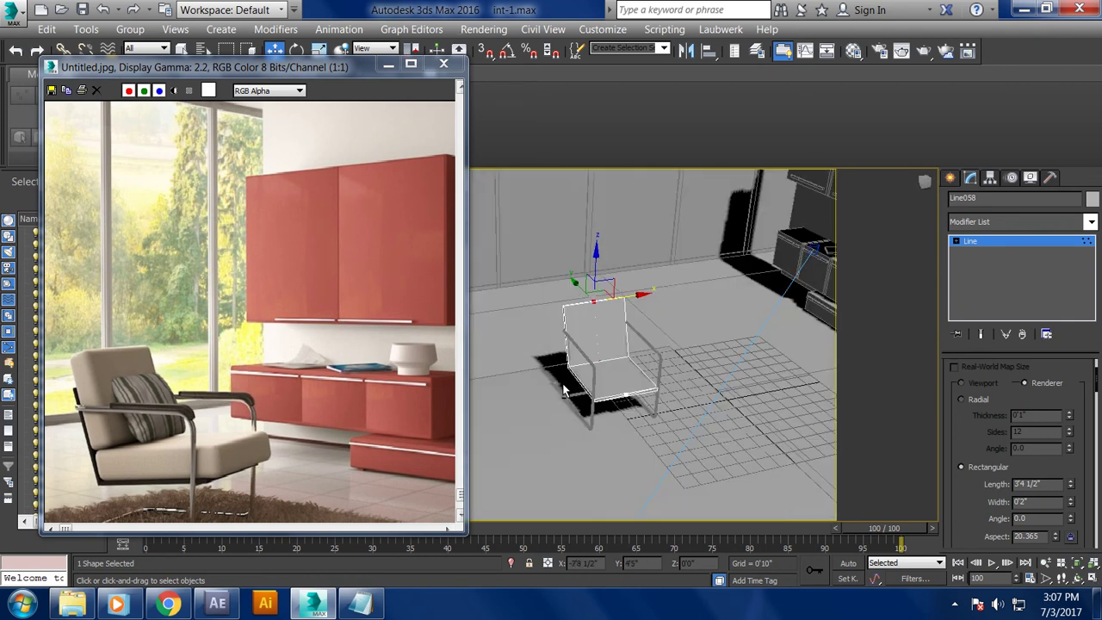
{"action": "scroll", "coordinate": [594, 374], "scroll_direction": "up", "scroll_amount": 2}
{"action": "scroll", "coordinate": [598, 365], "scroll_direction": "up", "scroll_amount": 2}
{"action": "scroll", "coordinate": [602, 359], "scroll_direction": "up", "scroll_amount": 1}
{"action": "mouse_move", "coordinate": [601, 358]}
{"action": "middle_mouse_down", "text": "alt"}
{"action": "mouse_move", "coordinate": [590, 360]}
{"action": "mouse_move", "coordinate": [576, 329]}
{"action": "mouse_move", "coordinate": [631, 345]}
{"action": "middle_mouse_up", "text": "alt"}
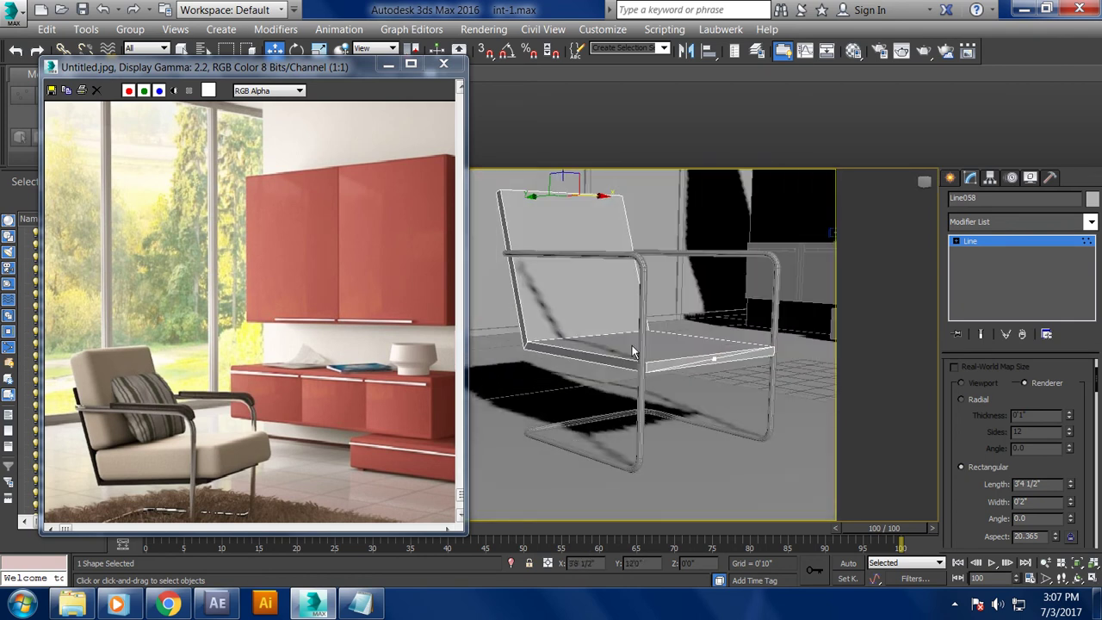
{"action": "right_click", "coordinate": [554, 292]}
- Convert the seat panel to Editable Poly and orbit closer to the chair
{"action": "left_click", "coordinate": [761, 494]}
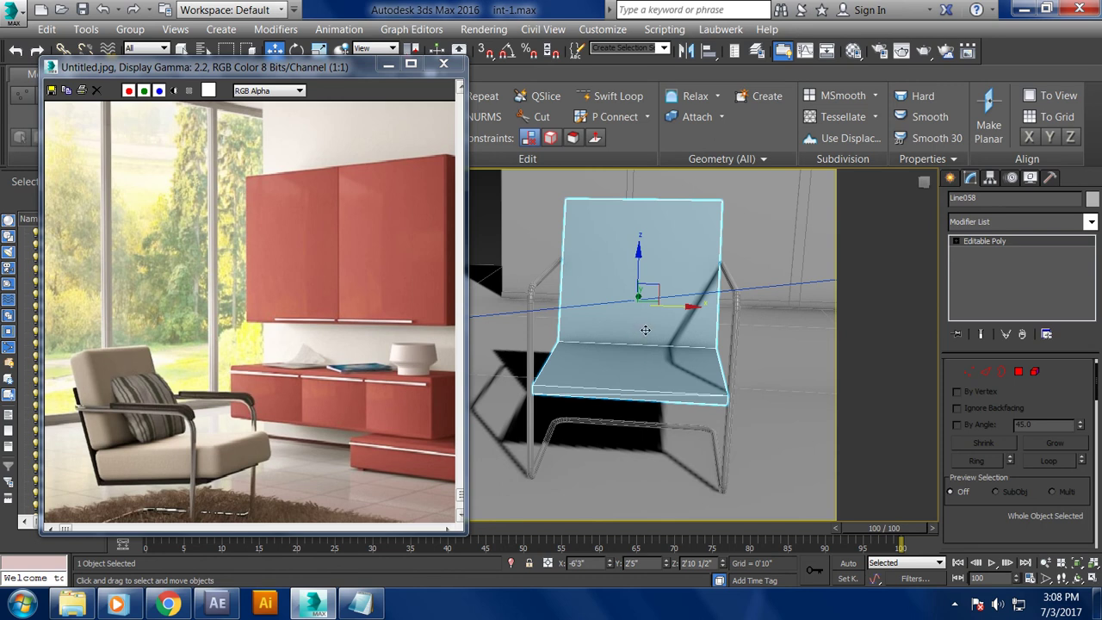
{"action": "middle_click_drag", "start_coordinate": [646, 329], "coordinate": [682, 348], "text": "alt"}
{"action": "scroll", "coordinate": [681, 348], "scroll_direction": "up", "scroll_amount": 2}
{"action": "scroll", "coordinate": [696, 348], "scroll_direction": "up", "scroll_amount": 3}
{"action": "scroll", "coordinate": [695, 345], "scroll_direction": "up", "scroll_amount": 2}
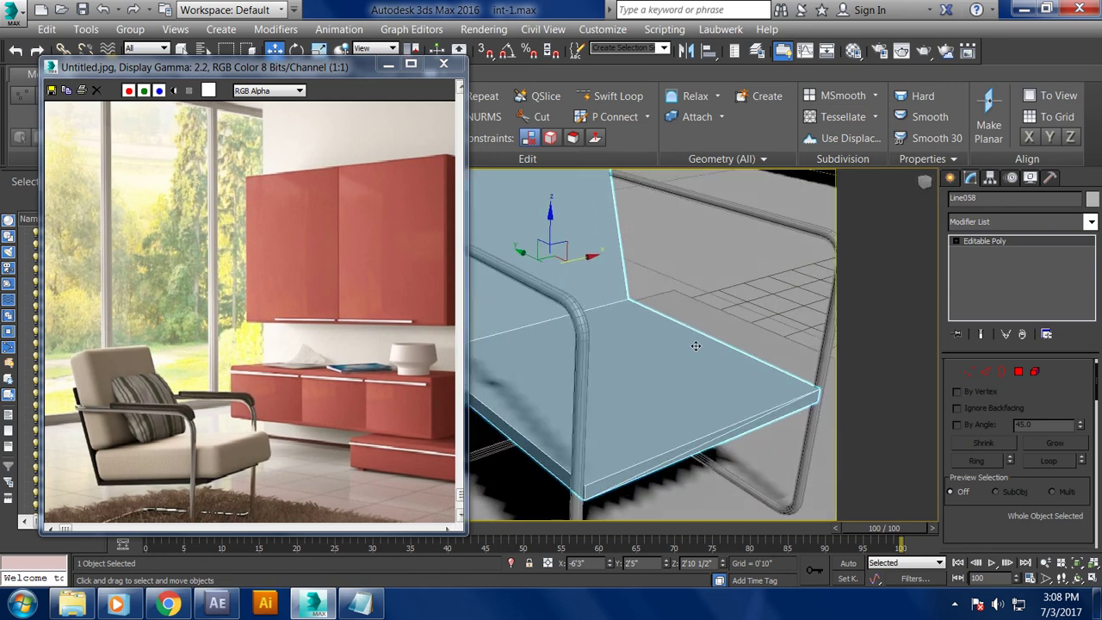
{"action": "scroll", "coordinate": [695, 345], "scroll_direction": "down", "scroll_amount": 4}
{"action": "mouse_move", "coordinate": [695, 345]}
{"action": "middle_mouse_down", "text": "alt"}
{"action": "mouse_move", "coordinate": [752, 339]}
{"action": "mouse_move", "coordinate": [748, 354]}
{"action": "mouse_move", "coordinate": [694, 384]}
{"action": "middle_mouse_up", "text": "alt"}
- Select the tubular frame, then reselect the seat-and-back panel Line058
{"action": "left_click", "coordinate": [716, 344]}
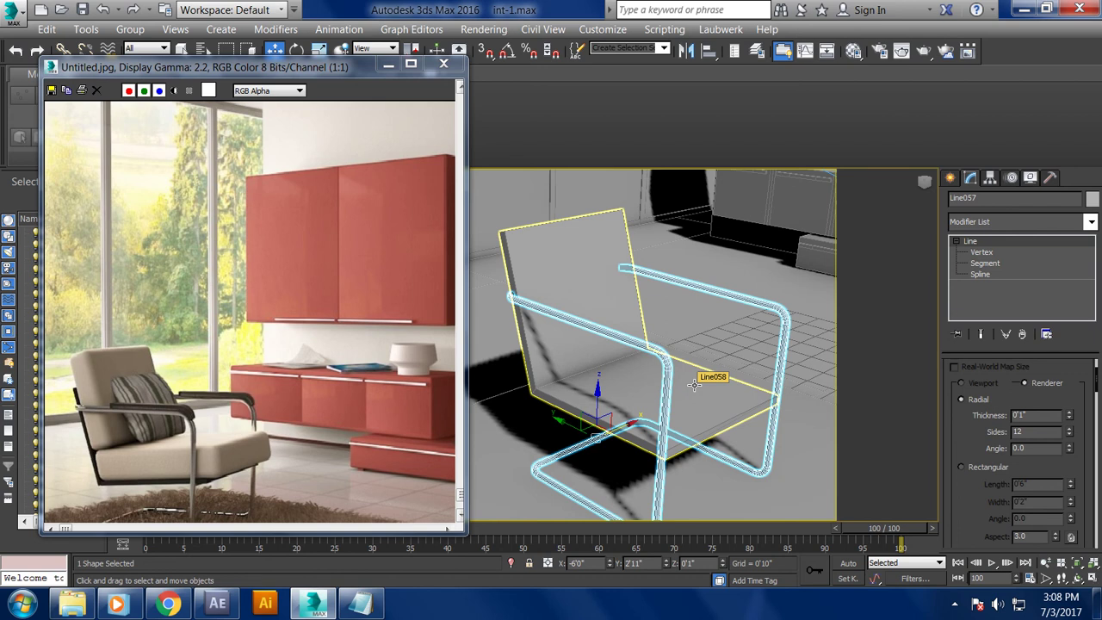
{"action": "mouse_move", "coordinate": [693, 384]}
{"action": "middle_mouse_down", "text": "alt"}
{"action": "mouse_move", "coordinate": [621, 369]}
{"action": "mouse_move", "coordinate": [679, 361]}
{"action": "middle_mouse_up", "text": "alt"}
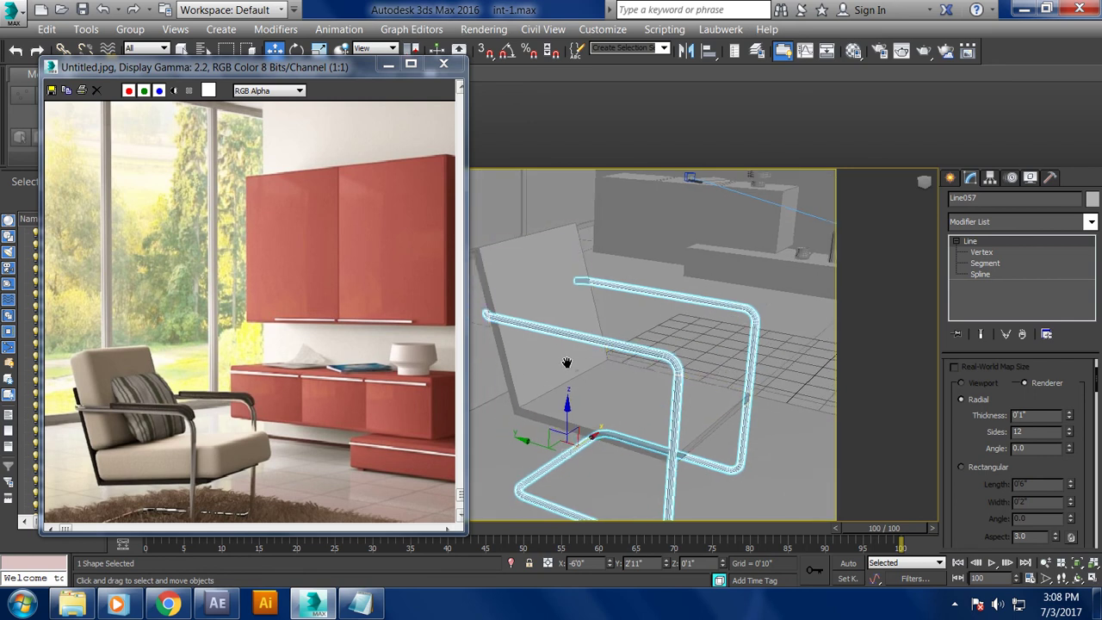
{"action": "left_click", "coordinate": [551, 284]}
{"action": "middle_click_drag", "start_coordinate": [628, 327], "coordinate": [643, 339]}
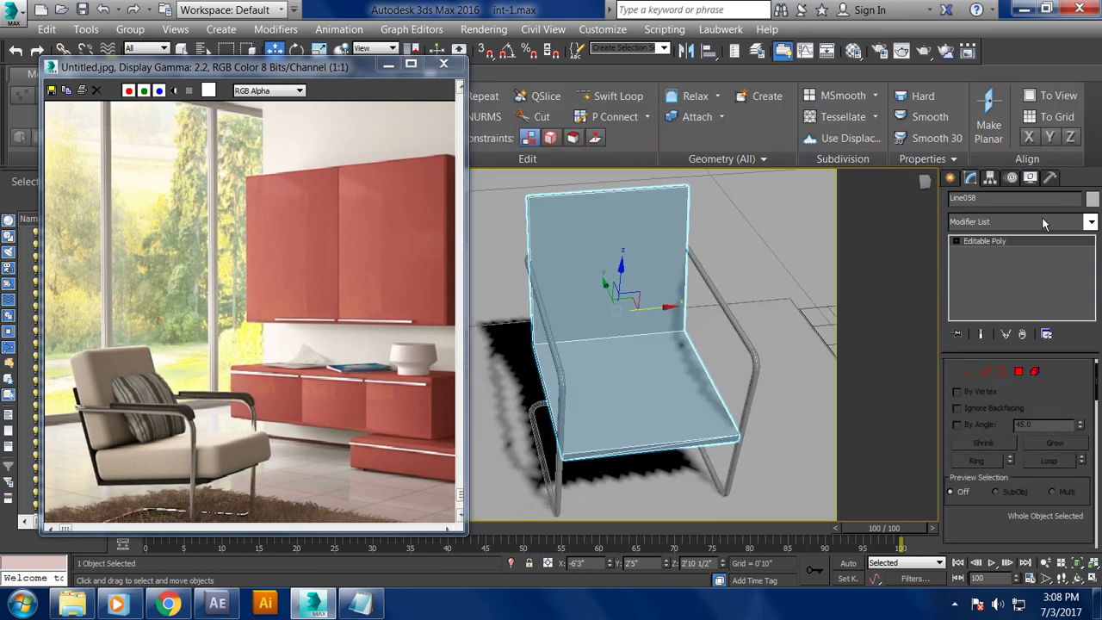
- Start a ChamferBox from Create > Geometry > Extended Primitives
{"action": "left_click", "coordinate": [951, 178]}
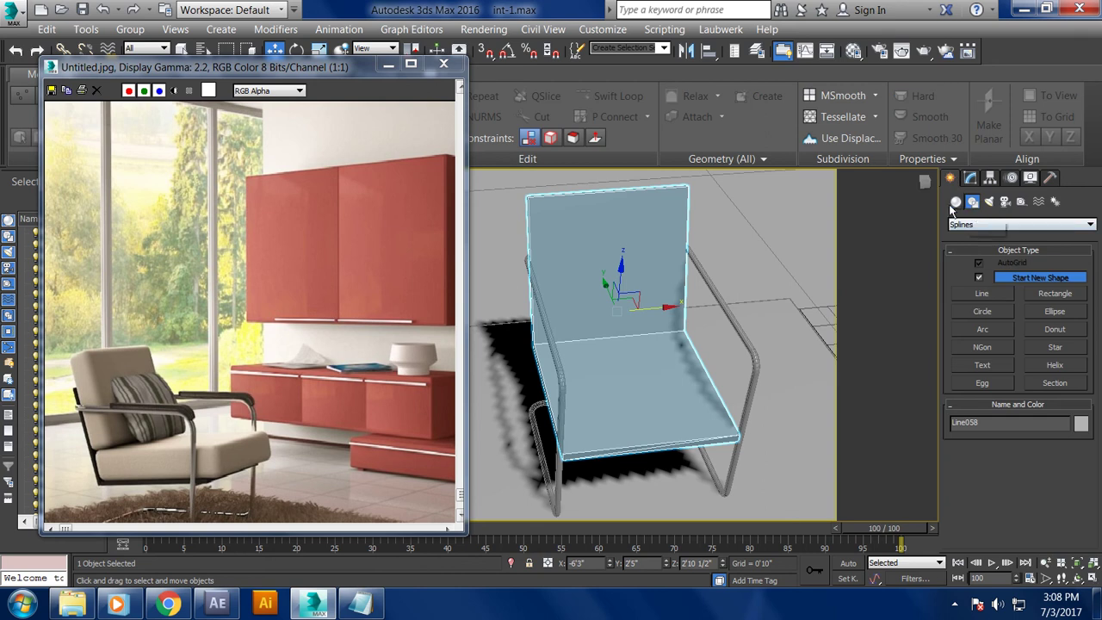
{"action": "left_click", "coordinate": [955, 201]}
{"action": "left_click", "coordinate": [1016, 224]}
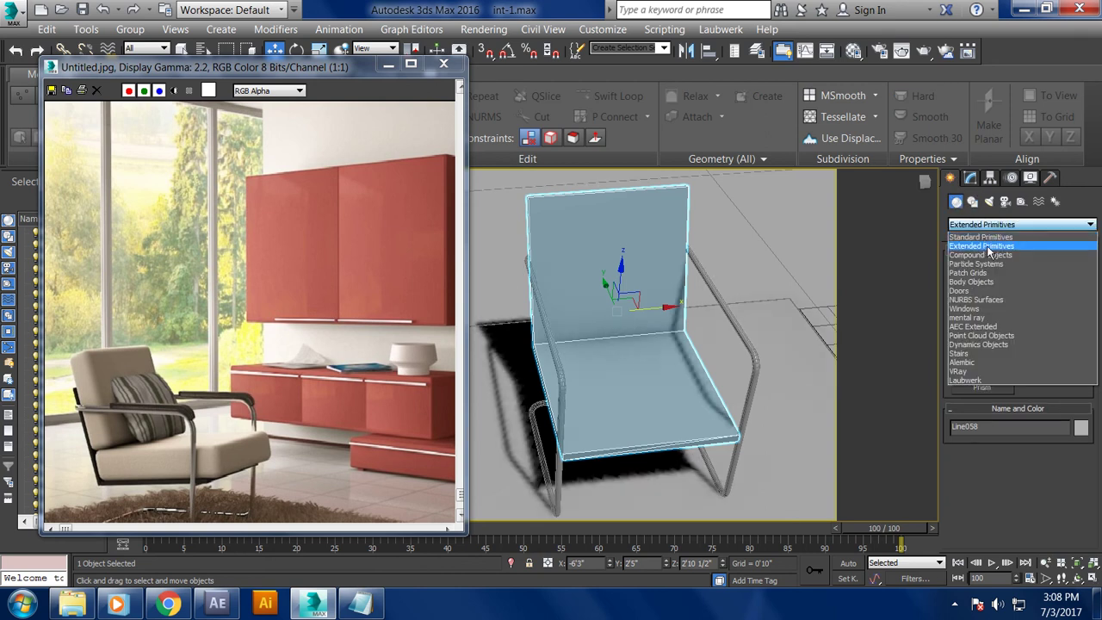
{"action": "left_click", "coordinate": [981, 245]}
{"action": "left_click", "coordinate": [982, 297]}
- In the maximized Top view, draw the ChamferBox cushion over the seat with height and fillet
{"action": "key", "text": "alt+w"}
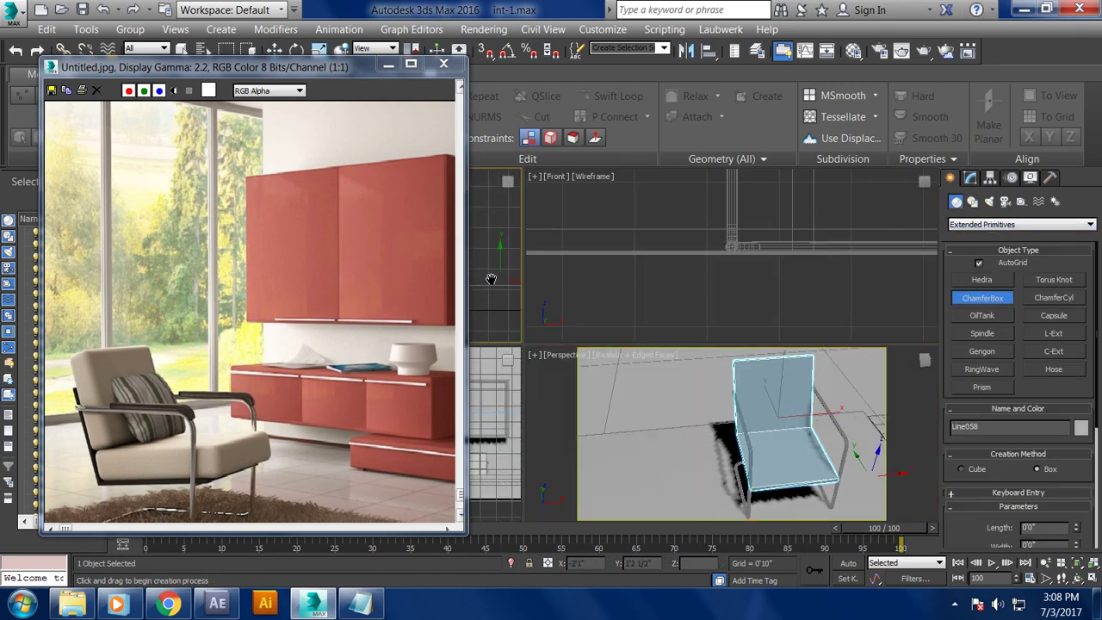
{"action": "key", "text": "alt+w"}
{"action": "scroll", "coordinate": [732, 270], "scroll_direction": "down", "scroll_amount": 3}
{"action": "scroll", "coordinate": [732, 270], "scroll_direction": "down", "scroll_amount": 3}
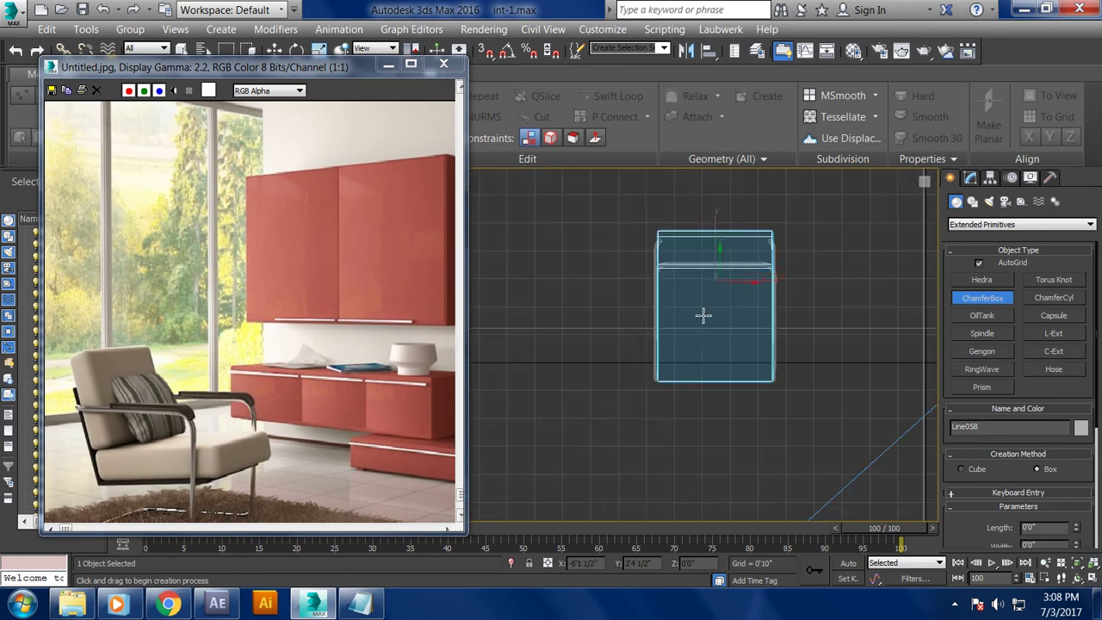
{"action": "scroll", "coordinate": [703, 314], "scroll_direction": "up", "scroll_amount": 2}
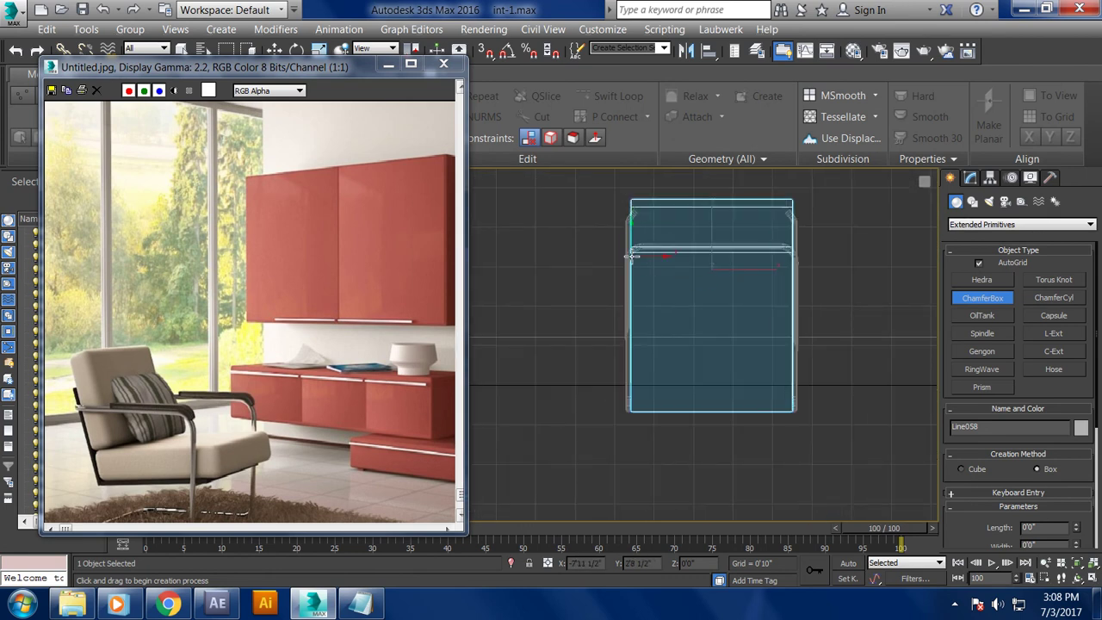
{"action": "left_click_drag", "start_coordinate": [632, 256], "coordinate": [793, 409]}
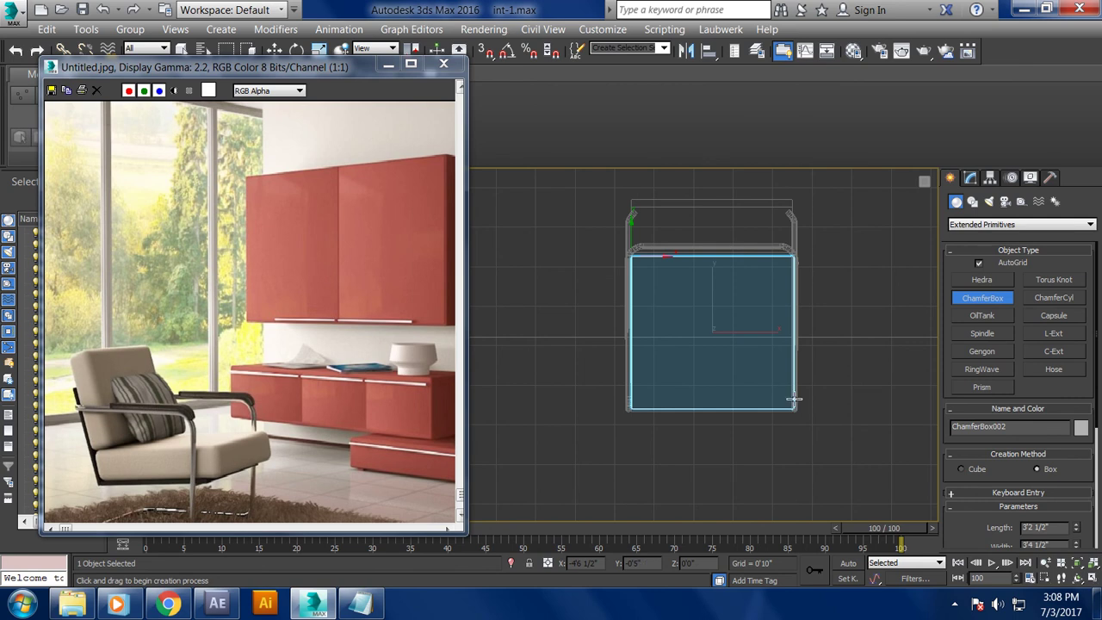
{"action": "left_click", "coordinate": [791, 372]}
{"action": "left_click", "coordinate": [792, 375]}
{"action": "key", "text": "w"}
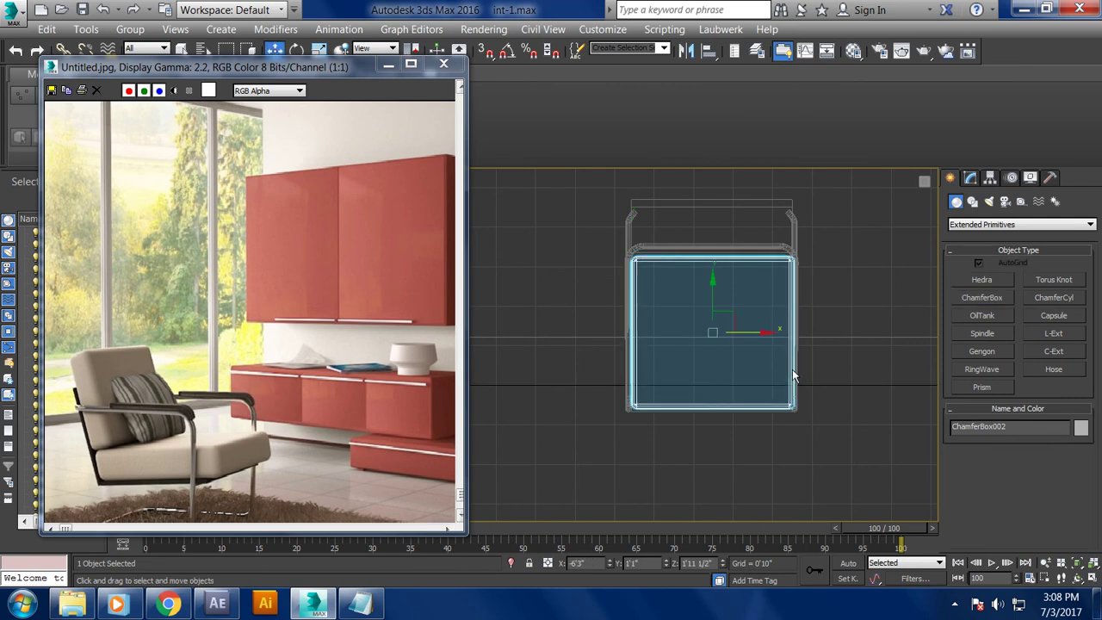
- Return to a maximized Perspective view, ready to scale the cushion into the frame
{"action": "key", "text": "alt+w"}
{"action": "left_click", "coordinate": [662, 372]}
{"action": "key", "text": "alt+w"}
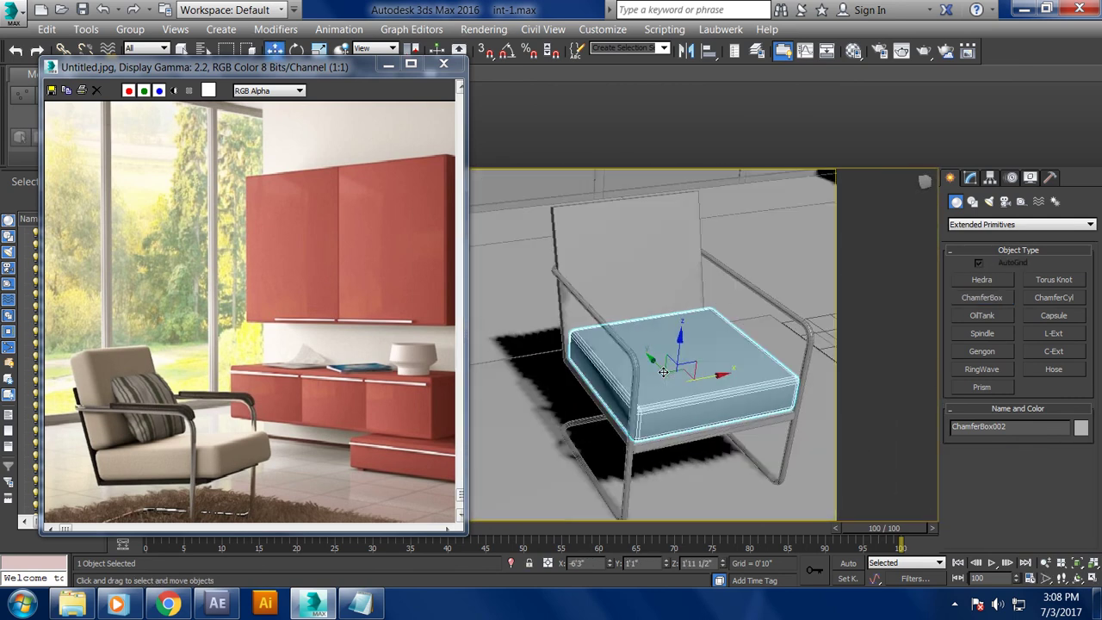
{"action": "key", "text": "r"}
{"action": "mouse_move", "coordinate": [680, 354]}
{"action": "middle_mouse_down", "text": "alt"}
{"action": "mouse_move", "coordinate": [715, 341]}
{"action": "mouse_move", "coordinate": [679, 351]}
{"action": "middle_mouse_up", "text": "alt"}
- Convert the seat cushion to Editable Poly and frame it in a maximized view
{"action": "key", "text": "w"}
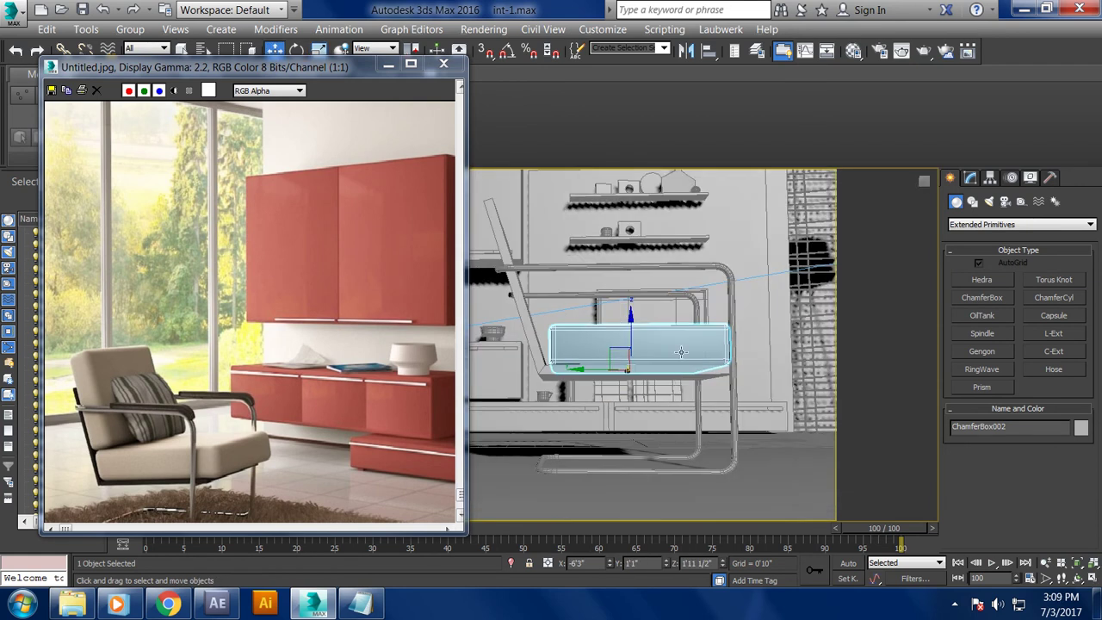
{"action": "right_click", "coordinate": [682, 324]}
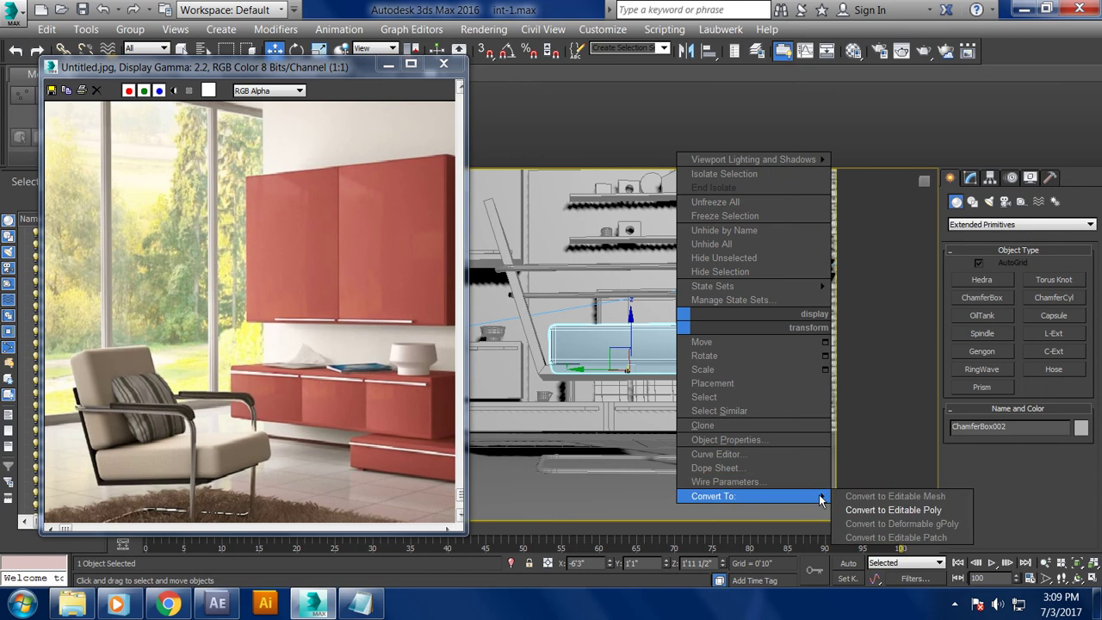
{"action": "left_click", "coordinate": [865, 510]}
{"action": "key", "text": "alt+w"}
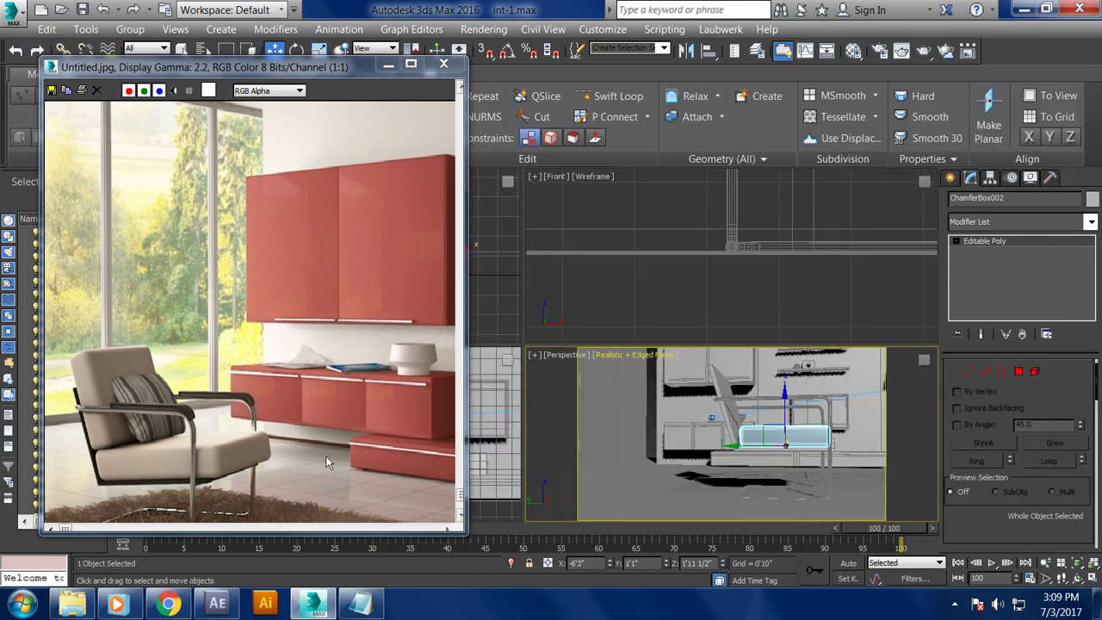
{"action": "key", "text": "z"}
{"action": "key", "text": "alt+w"}
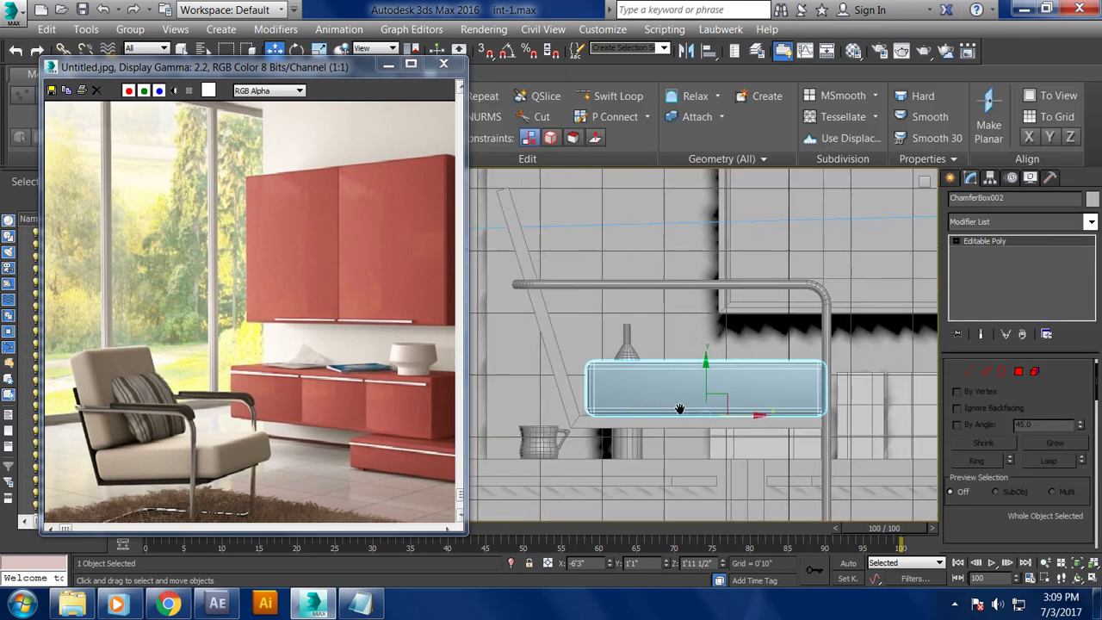
{"action": "scroll", "coordinate": [679, 408], "scroll_direction": "up", "scroll_amount": 2}
- Move the cushion's left-end top and bottom vertices left so the end follows the angled frame
{"action": "key", "text": "1"}
{"action": "left_click_drag", "start_coordinate": [633, 452], "coordinate": [560, 344]}
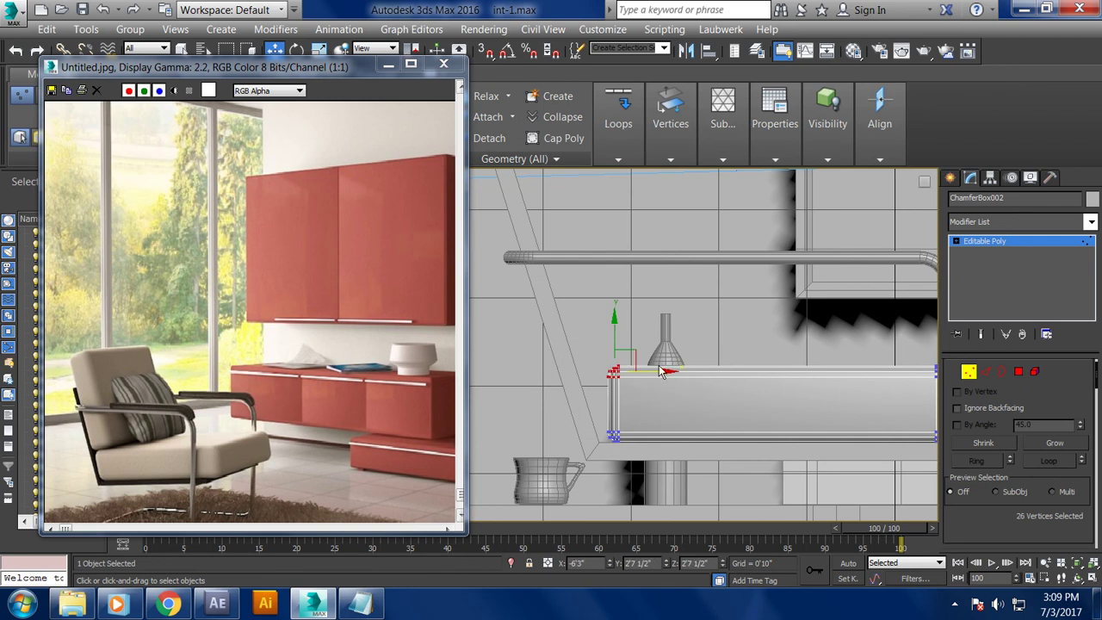
{"action": "left_click_drag", "start_coordinate": [638, 372], "coordinate": [616, 373]}
{"action": "left_click_drag", "start_coordinate": [548, 519], "coordinate": [548, 519]}
{"action": "left_click_drag", "start_coordinate": [641, 435], "coordinate": [629, 436]}
{"action": "left_click_drag", "start_coordinate": [547, 386], "coordinate": [549, 381]}
{"action": "key", "text": "shift+super"}
{"action": "key", "text": "shift+super"}
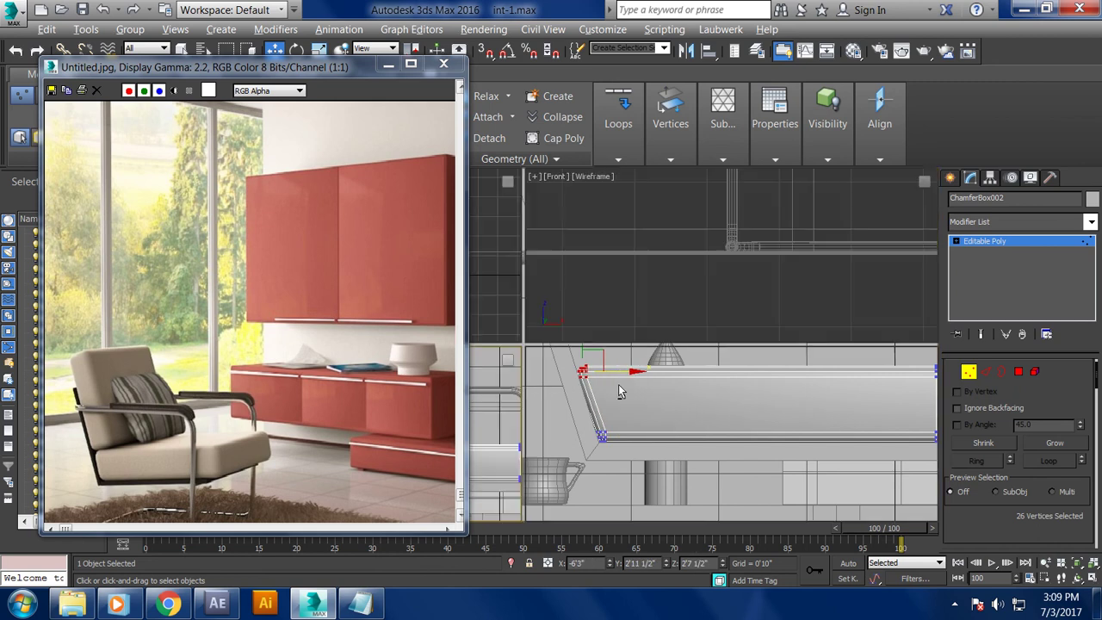
{"action": "scroll", "coordinate": [671, 361], "scroll_direction": "down", "scroll_amount": 4}
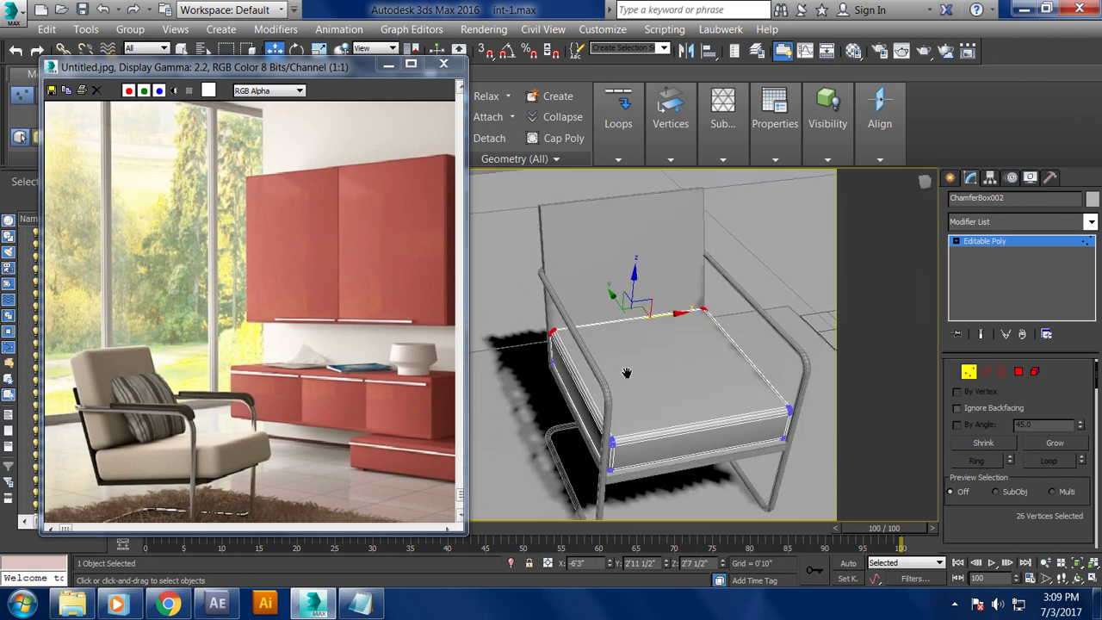
{"action": "middle_click_drag", "start_coordinate": [636, 340], "coordinate": [634, 351], "text": "alt"}
{"action": "left_click", "coordinate": [1008, 241]}
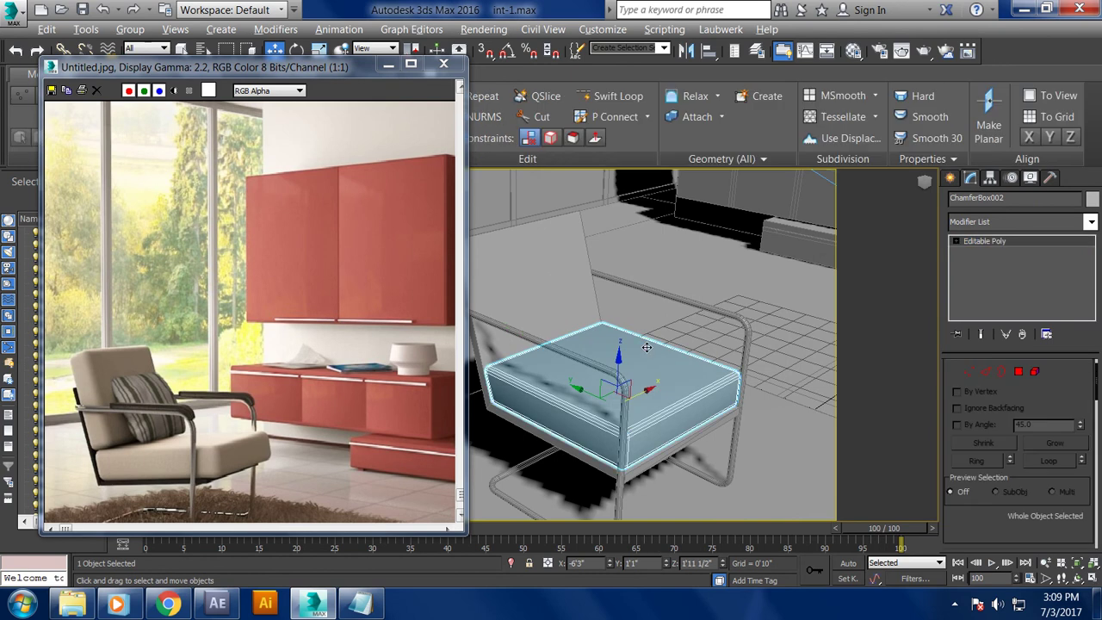
- Shift-drag the seat cushion to clone it as ChamferBox003
{"action": "left_click_drag", "start_coordinate": [647, 350], "coordinate": [610, 399], "text": "shift"}
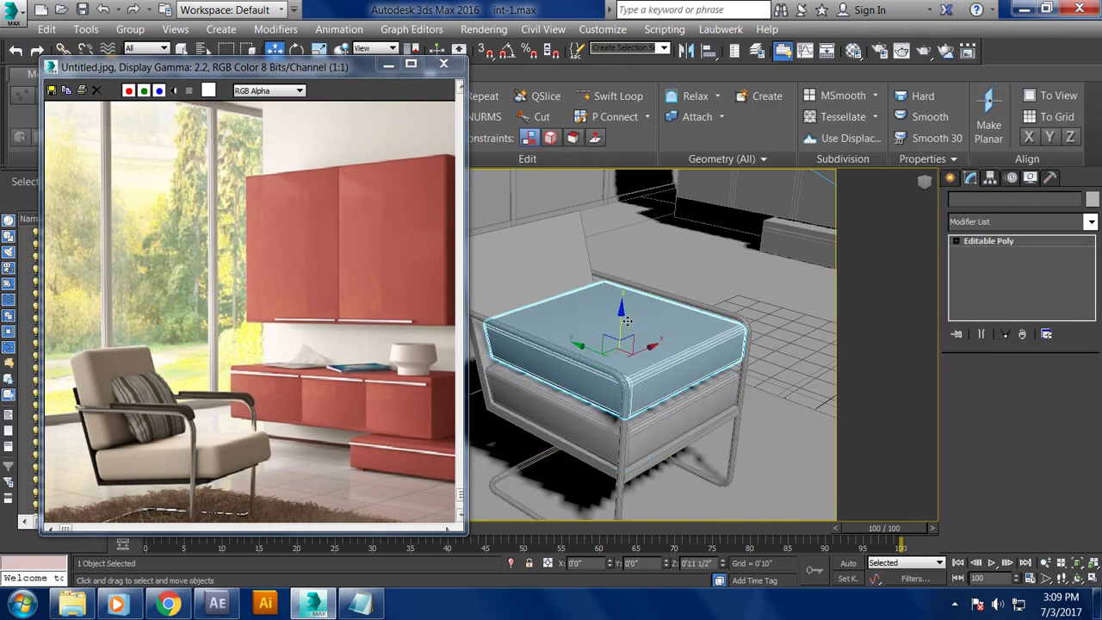
{"action": "left_click", "coordinate": [552, 371]}
{"action": "key", "text": "alt+w"}
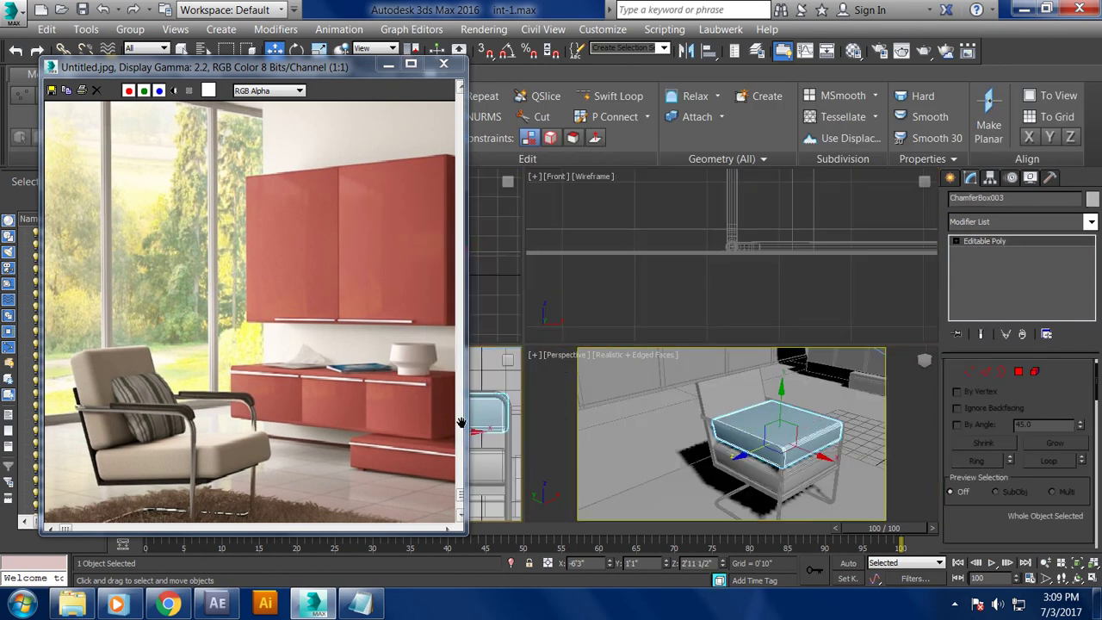
{"action": "key", "text": "alt+w"}
{"action": "scroll", "coordinate": [594, 390], "scroll_direction": "down", "scroll_amount": 3}
{"action": "key", "text": "1"}
{"action": "scroll", "coordinate": [632, 401], "scroll_direction": "up", "scroll_amount": 3}
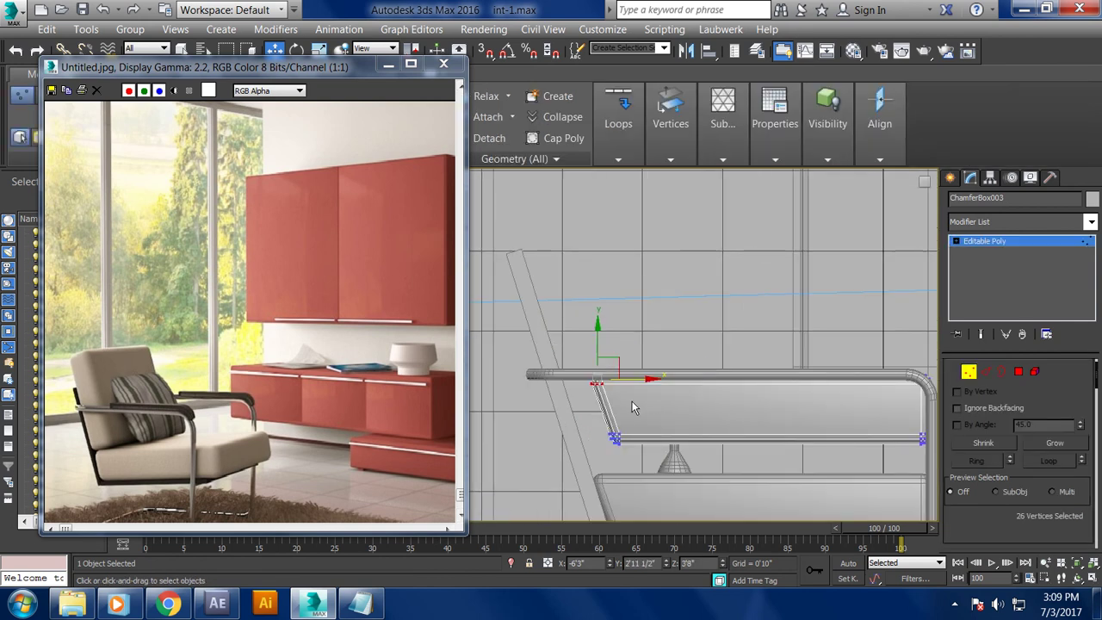
{"action": "left_click_drag", "start_coordinate": [647, 489], "coordinate": [654, 376]}
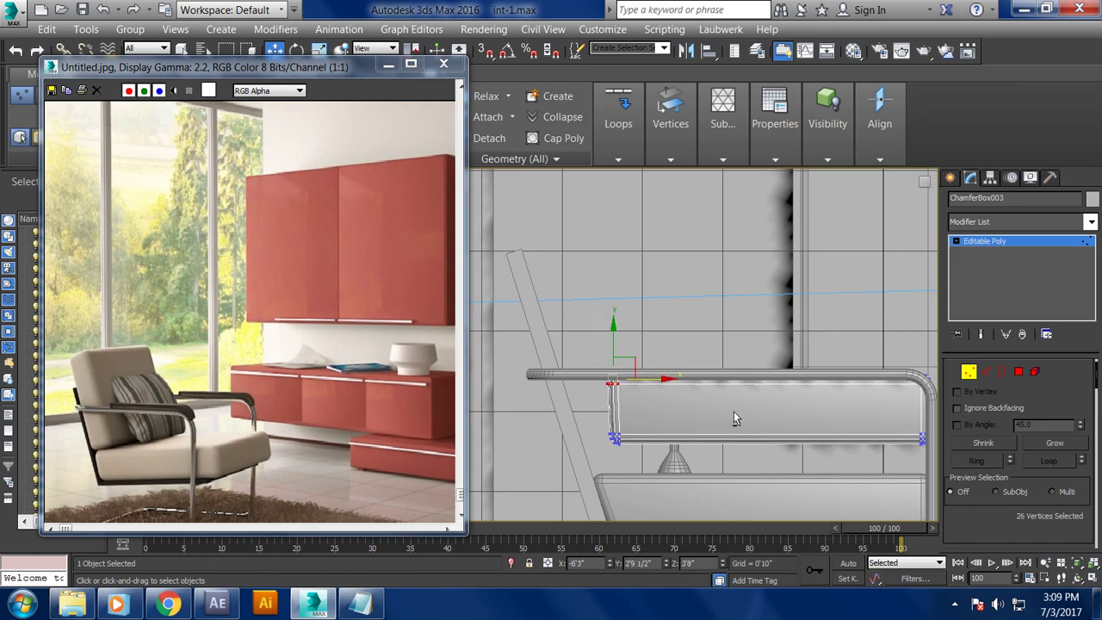
- Leave vertex mode and maximize the Left view on the cushion copy
{"action": "key", "text": "alt+w"}
{"action": "middle_click", "coordinate": [812, 390]}
{"action": "key", "text": "alt+w"}
{"action": "key", "text": "1"}
{"action": "key", "text": "alt+w"}
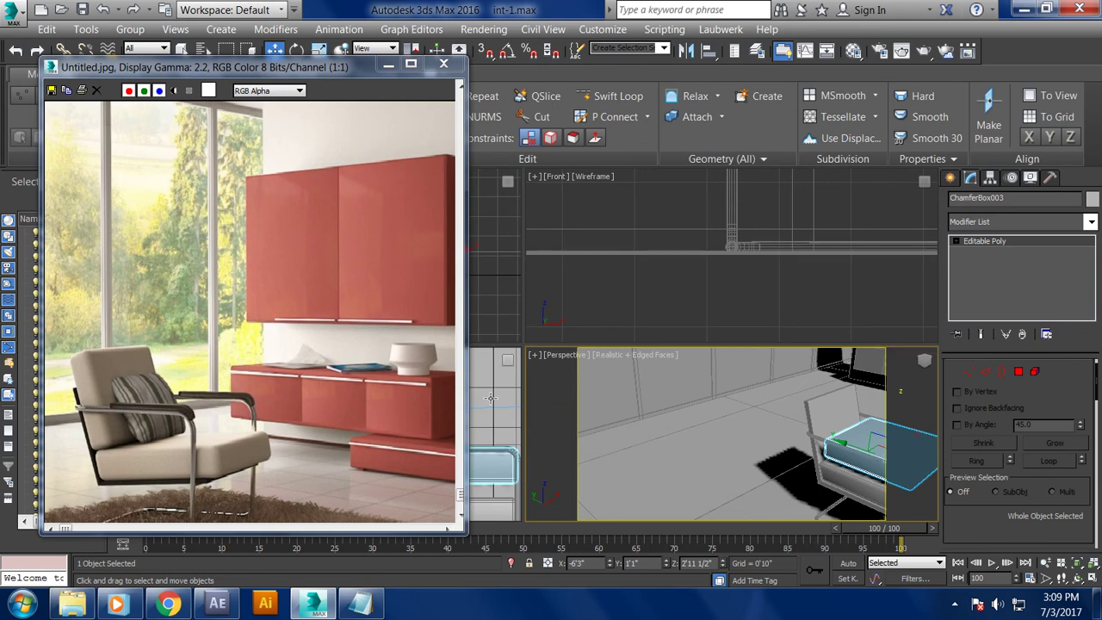
{"action": "middle_click", "coordinate": [490, 397]}
{"action": "key", "text": "alt+w"}
{"action": "scroll", "coordinate": [715, 362], "scroll_direction": "down", "scroll_amount": 3}
{"action": "scroll", "coordinate": [714, 363], "scroll_direction": "up", "scroll_amount": 2}
- Rotate about 40° and move the copy upright behind the seat against the backrest
{"action": "key", "text": "e"}
{"action": "mouse_move", "coordinate": [778, 366]}
{"action": "left_mouse_down"}
{"action": "mouse_move", "coordinate": [801, 410]}
{"action": "mouse_move", "coordinate": [770, 445]}
{"action": "left_mouse_up"}
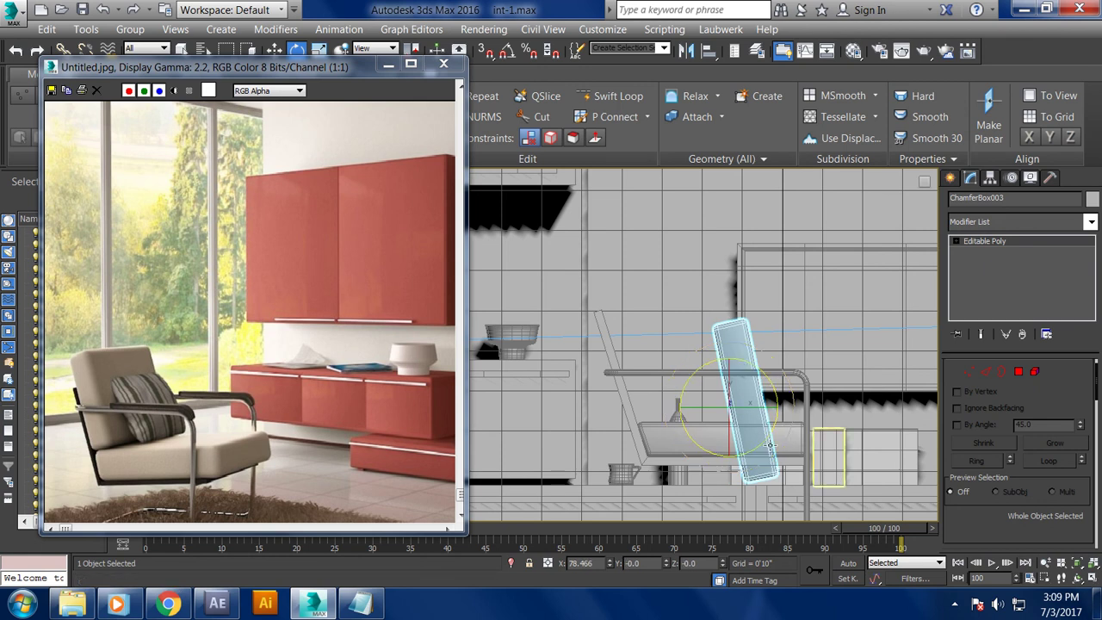
{"action": "key", "text": "w"}
{"action": "left_click_drag", "start_coordinate": [744, 393], "coordinate": [646, 370]}
{"action": "key", "text": "e"}
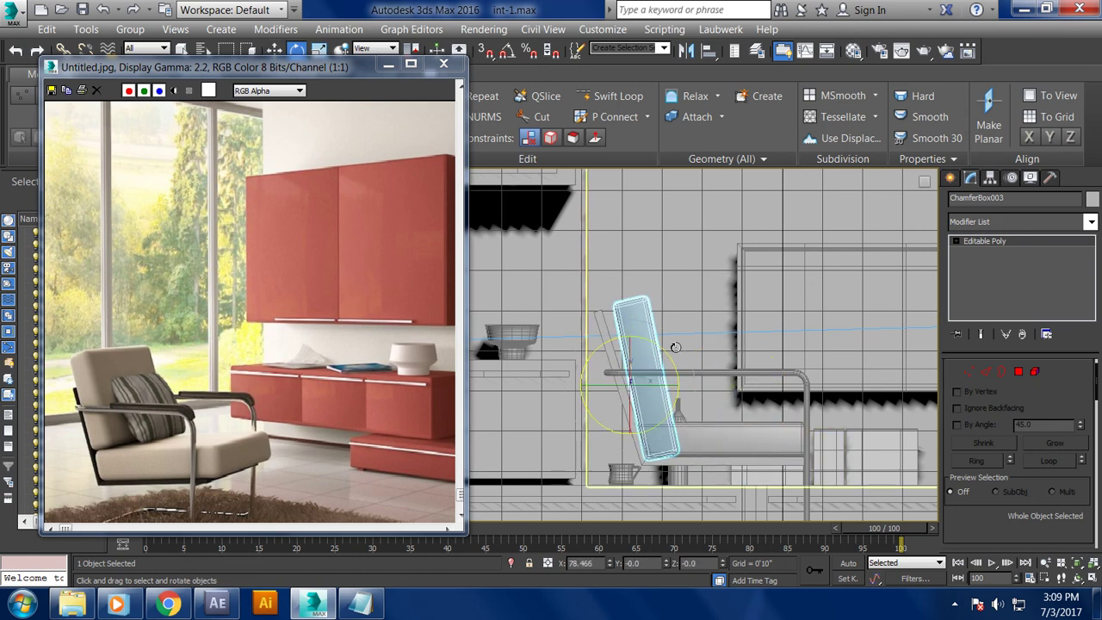
{"action": "left_click_drag", "start_coordinate": [676, 347], "coordinate": [632, 338]}
{"action": "key", "text": "w"}
{"action": "key", "text": "e"}
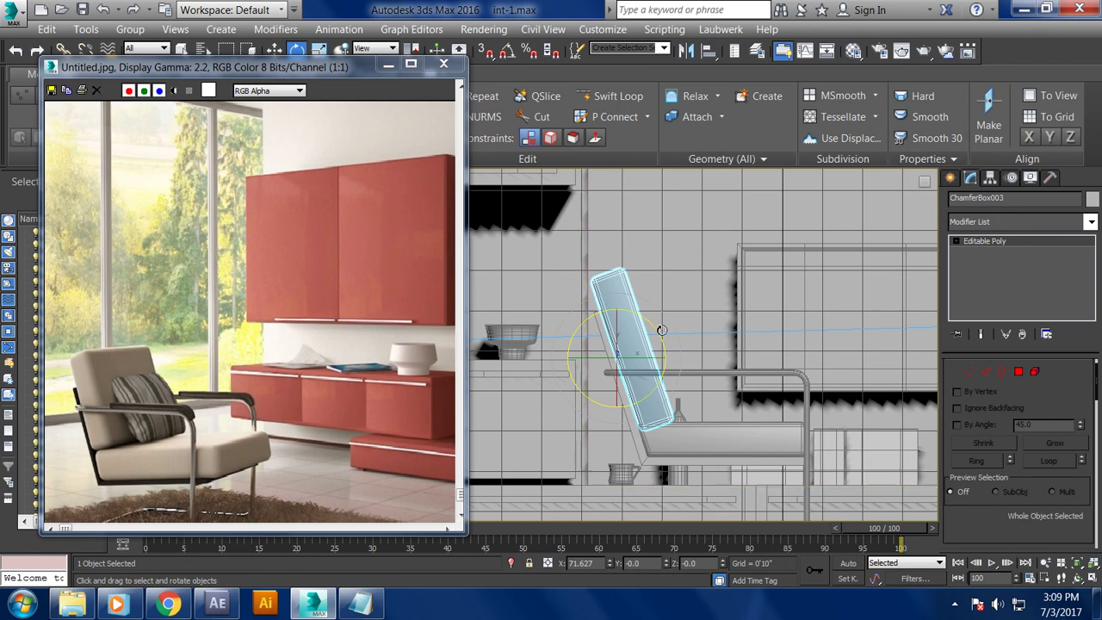
{"action": "left_click_drag", "start_coordinate": [672, 332], "coordinate": [671, 327]}
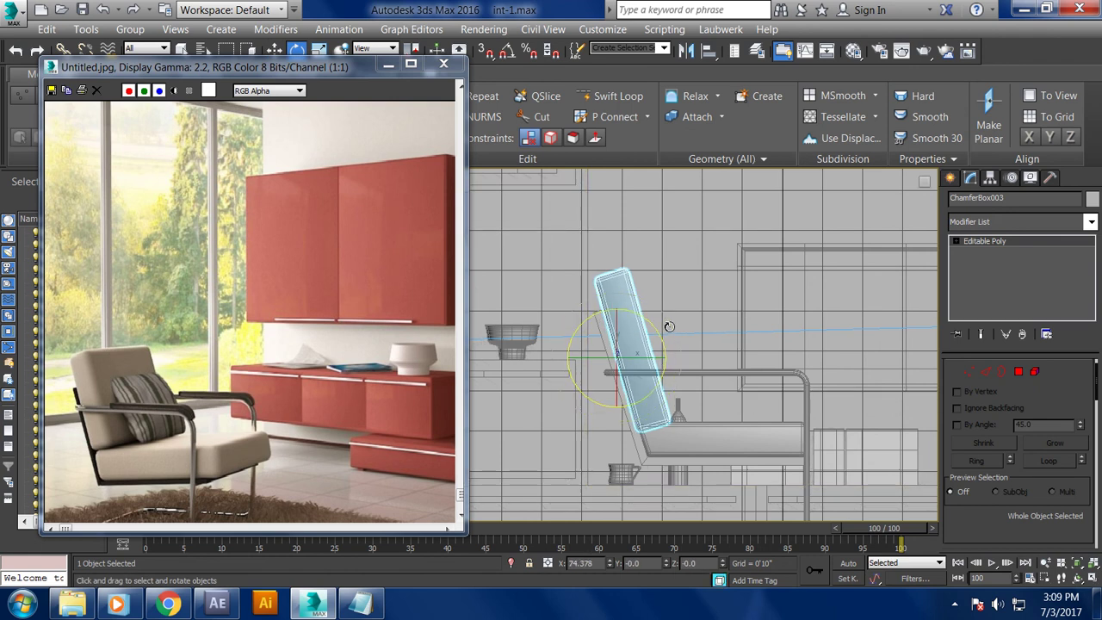
- In Vertex mode with Local then Screen coordinates, adjust the backrest cushion's top vertices' height
{"action": "key", "text": "1"}
{"action": "key", "text": "w"}
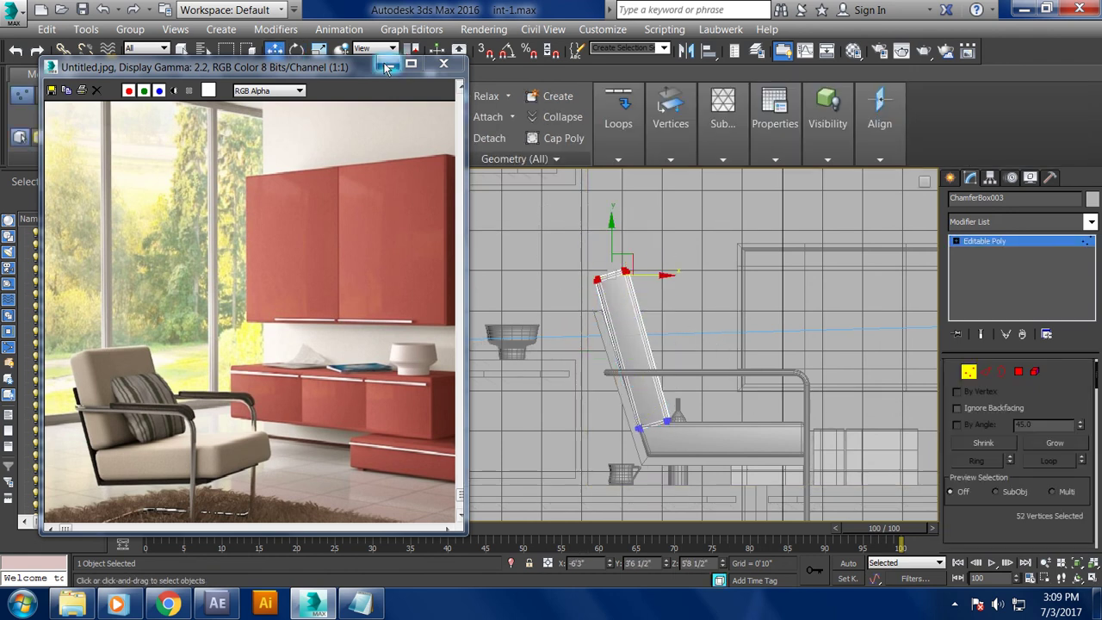
{"action": "left_click", "coordinate": [370, 47]}
{"action": "left_click", "coordinate": [370, 102]}
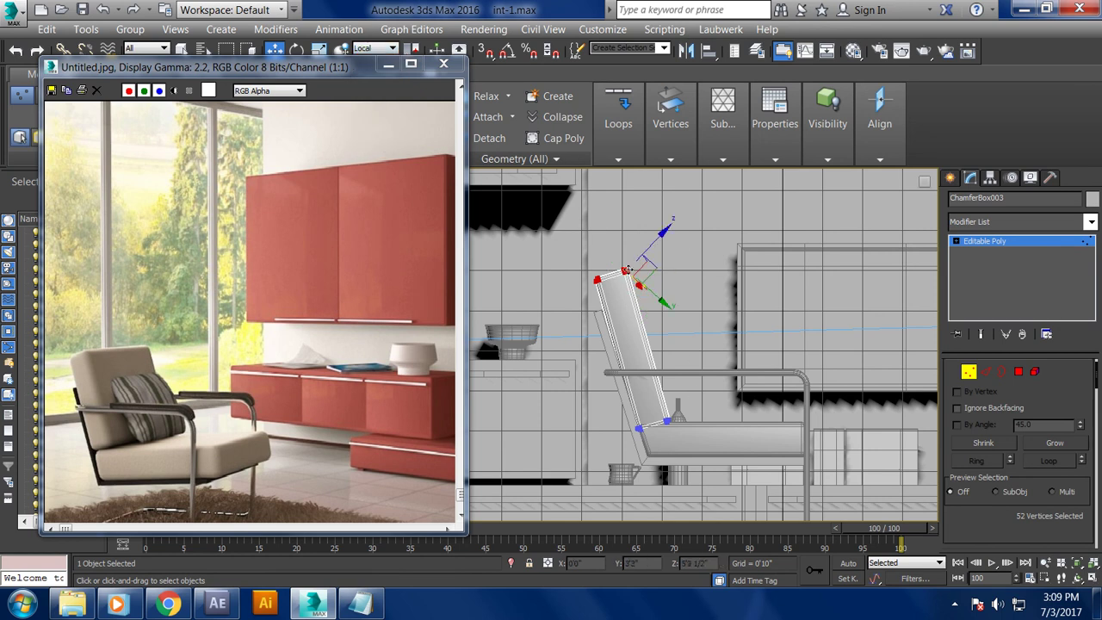
{"action": "left_click", "coordinate": [363, 48]}
{"action": "left_click", "coordinate": [370, 69]}
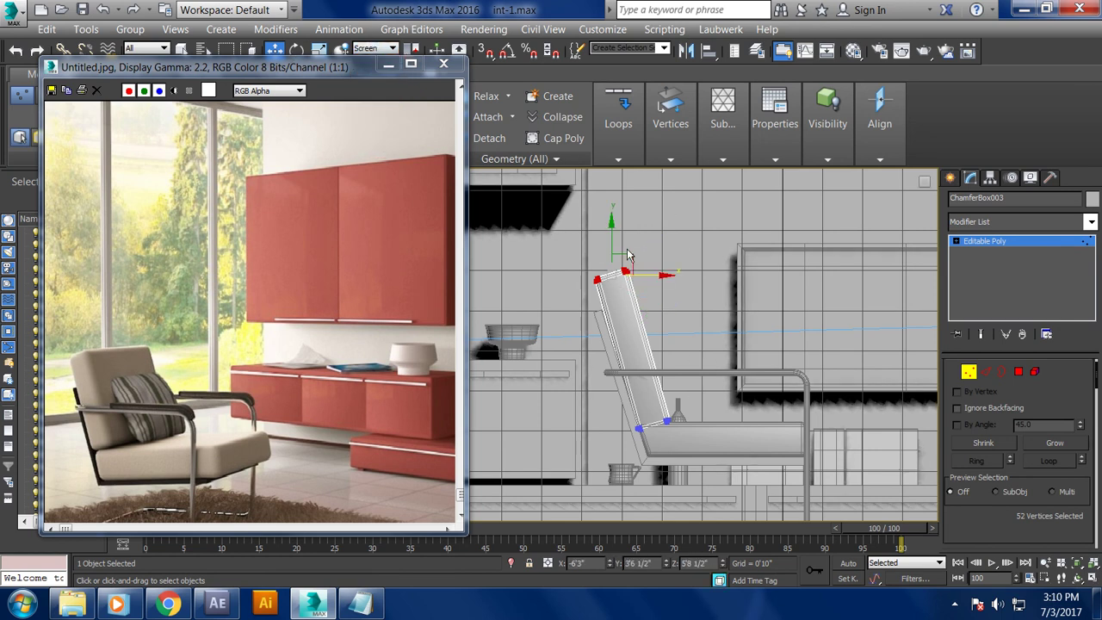
{"action": "left_click_drag", "start_coordinate": [628, 259], "coordinate": [632, 281]}
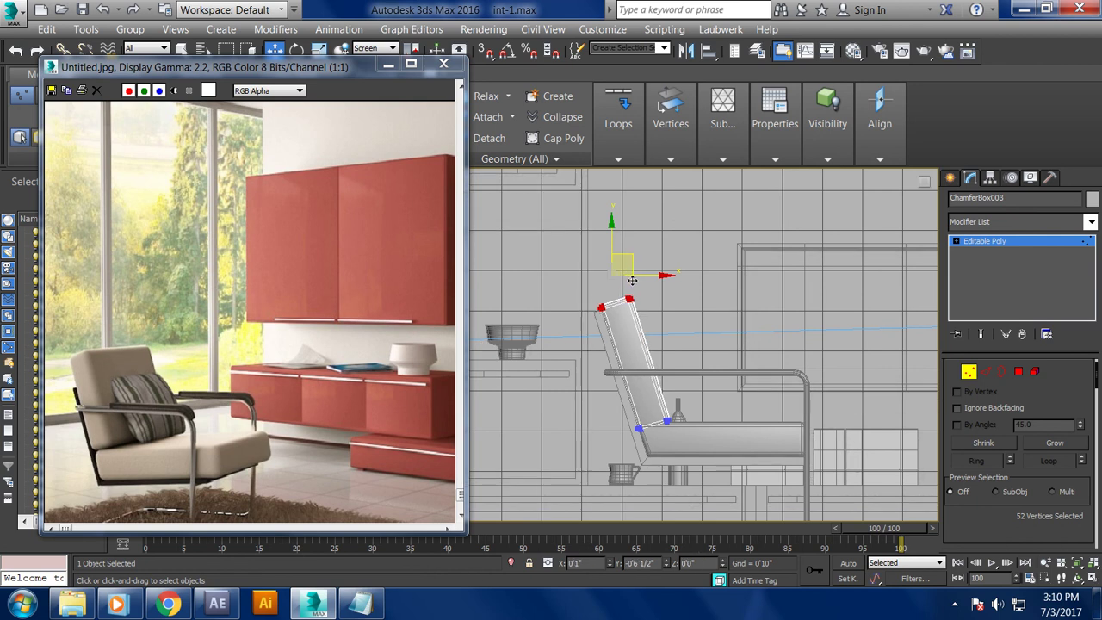
{"action": "left_click_drag", "start_coordinate": [626, 271], "coordinate": [618, 234]}
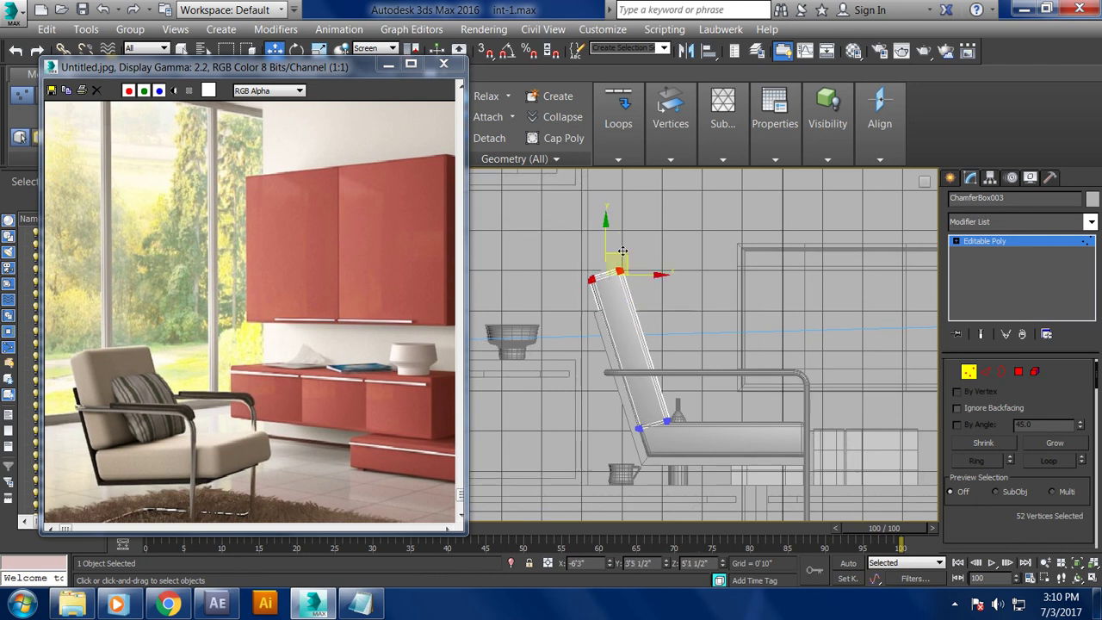
- Orbit and zoom out to review the chair with both cushions in the room
{"action": "key", "text": "alt+w"}
{"action": "key", "text": "alt+w"}
{"action": "mouse_move", "coordinate": [740, 455]}
{"action": "middle_mouse_down", "text": "alt"}
{"action": "mouse_move", "coordinate": [671, 413]}
{"action": "mouse_move", "coordinate": [608, 400]}
{"action": "middle_mouse_up", "text": "alt"}
{"action": "scroll", "coordinate": [672, 413], "scroll_direction": "down", "scroll_amount": 5}
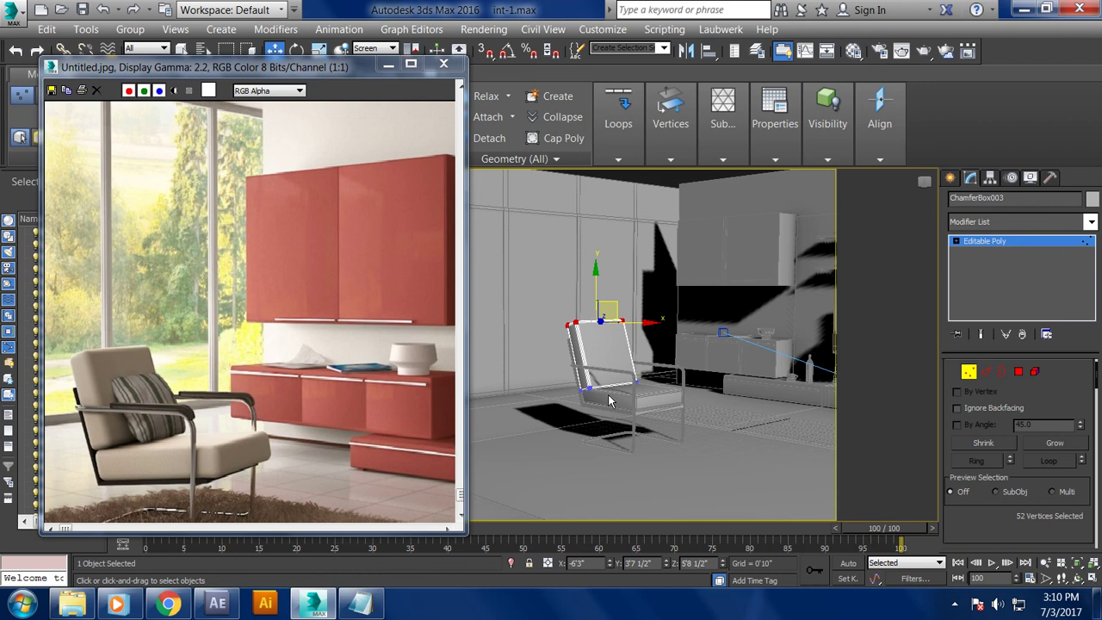
{"action": "scroll", "coordinate": [638, 414], "scroll_direction": "up", "scroll_amount": 2}
{"action": "scroll", "coordinate": [637, 414], "scroll_direction": "up", "scroll_amount": 2}
{"action": "scroll", "coordinate": [666, 427], "scroll_direction": "up", "scroll_amount": 2}
{"action": "scroll", "coordinate": [673, 434], "scroll_direction": "up", "scroll_amount": 2}
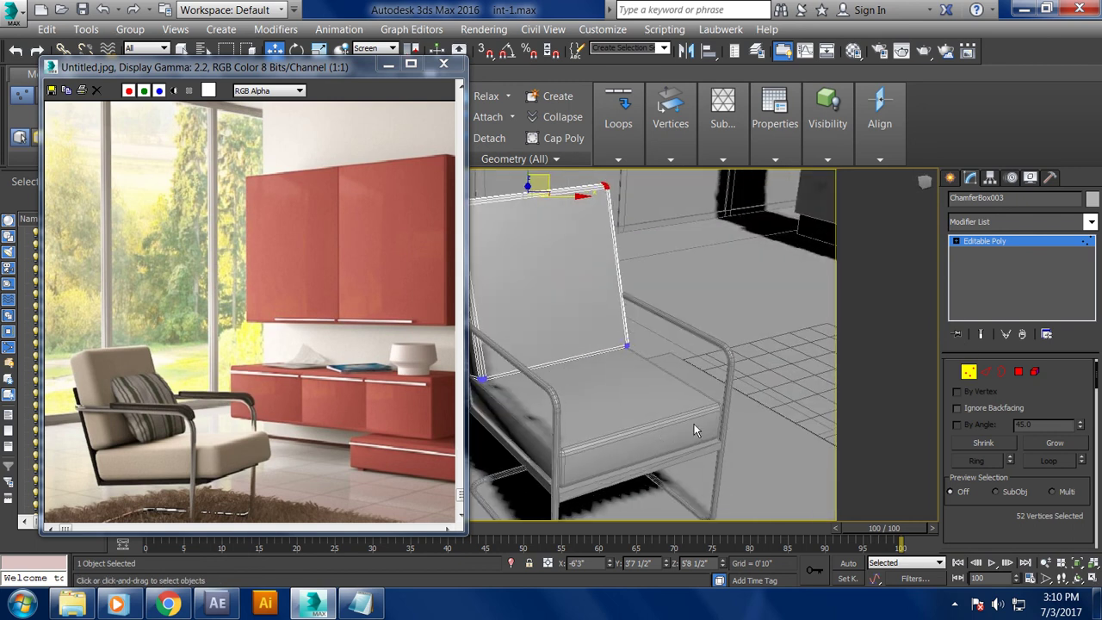
{"action": "left_click", "coordinate": [950, 178]}
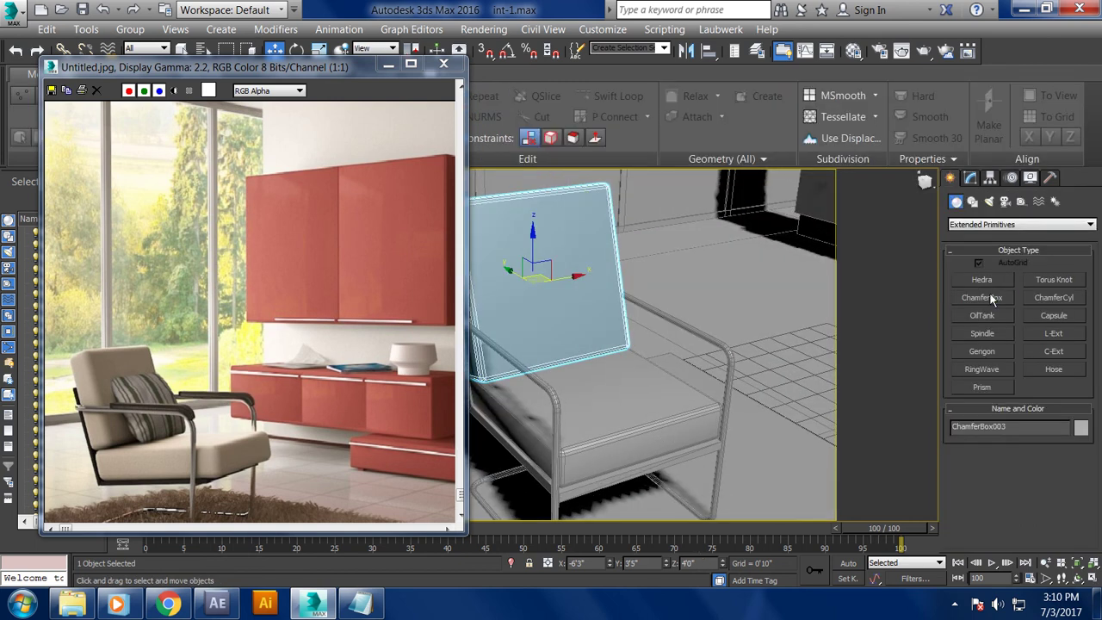
- Draw a new ChamferBox pillow on the backrest, 0'3" high with 0'5" fillet
{"action": "left_click", "coordinate": [992, 298]}
{"action": "scroll", "coordinate": [603, 378], "scroll_direction": "up", "scroll_amount": 1}
{"action": "scroll", "coordinate": [594, 345], "scroll_direction": "up", "scroll_amount": 2}
{"action": "scroll", "coordinate": [627, 324], "scroll_direction": "up", "scroll_amount": 1}
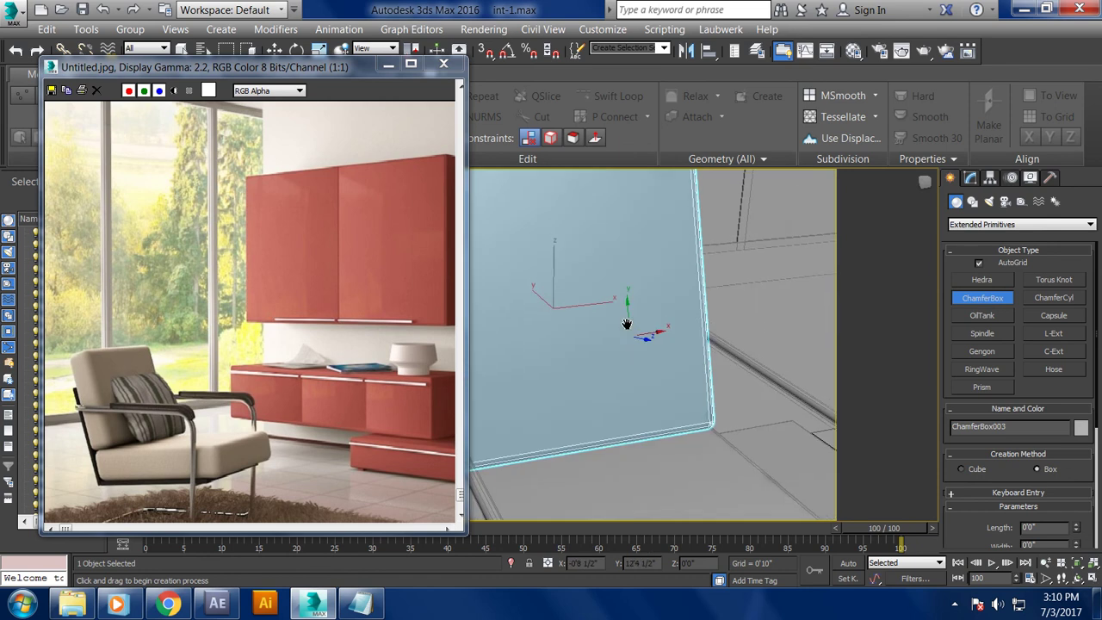
{"action": "scroll", "coordinate": [627, 323], "scroll_direction": "down", "scroll_amount": 3}
{"action": "middle_click_drag", "start_coordinate": [627, 323], "coordinate": [563, 294], "text": "alt"}
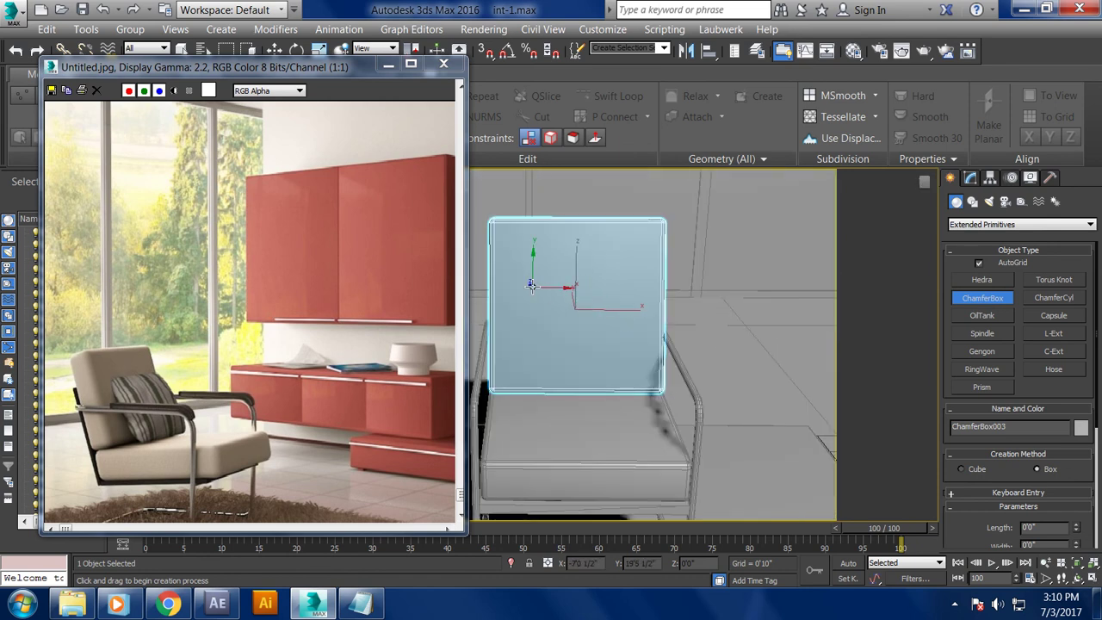
{"action": "left_click_drag", "start_coordinate": [533, 277], "coordinate": [641, 387]}
{"action": "left_click", "coordinate": [640, 441]}
{"action": "left_click", "coordinate": [635, 418]}
{"action": "middle_click_drag", "start_coordinate": [635, 417], "coordinate": [677, 373], "text": "alt"}
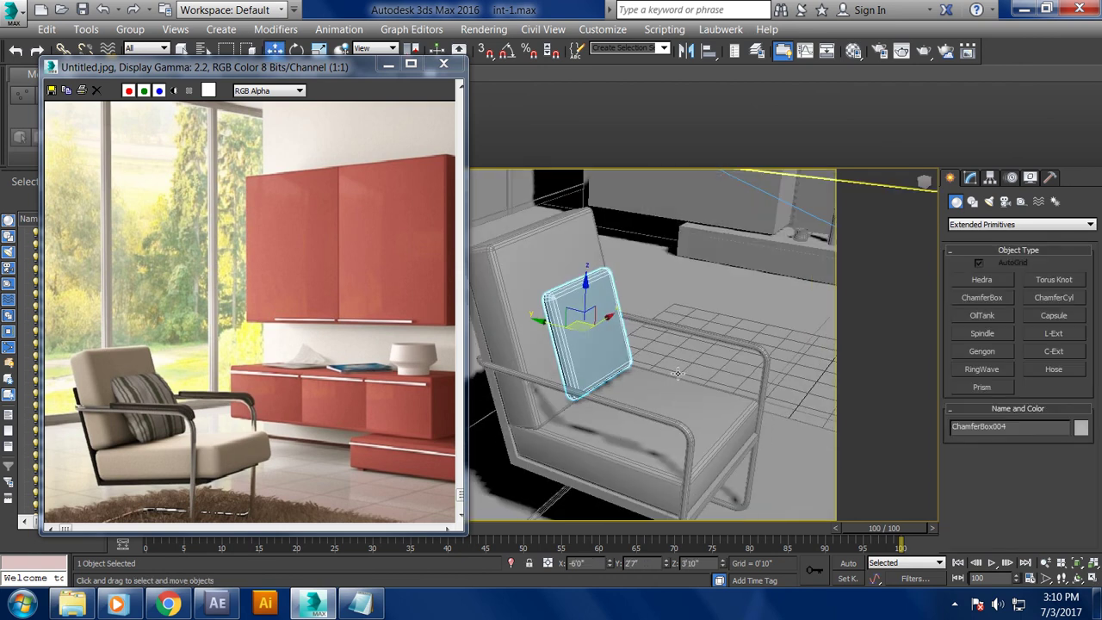
- Isolate the pillow and set its length, width and height segments to 5
{"action": "key", "text": "alt+q"}
{"action": "middle_click_drag", "start_coordinate": [547, 331], "coordinate": [555, 375], "text": "alt"}
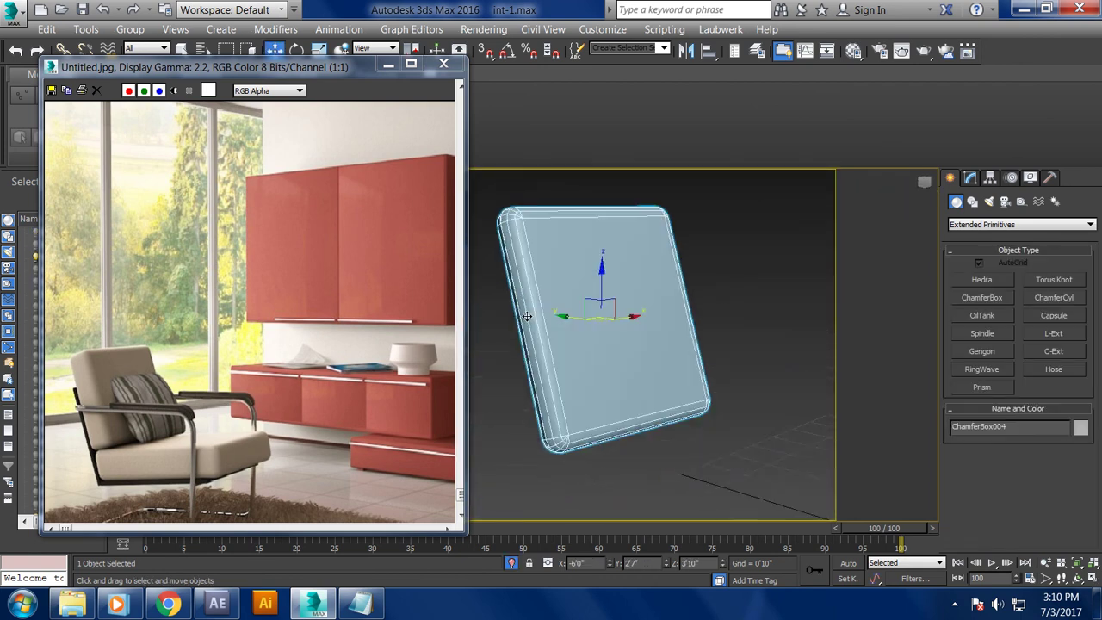
{"action": "left_click", "coordinate": [970, 177]}
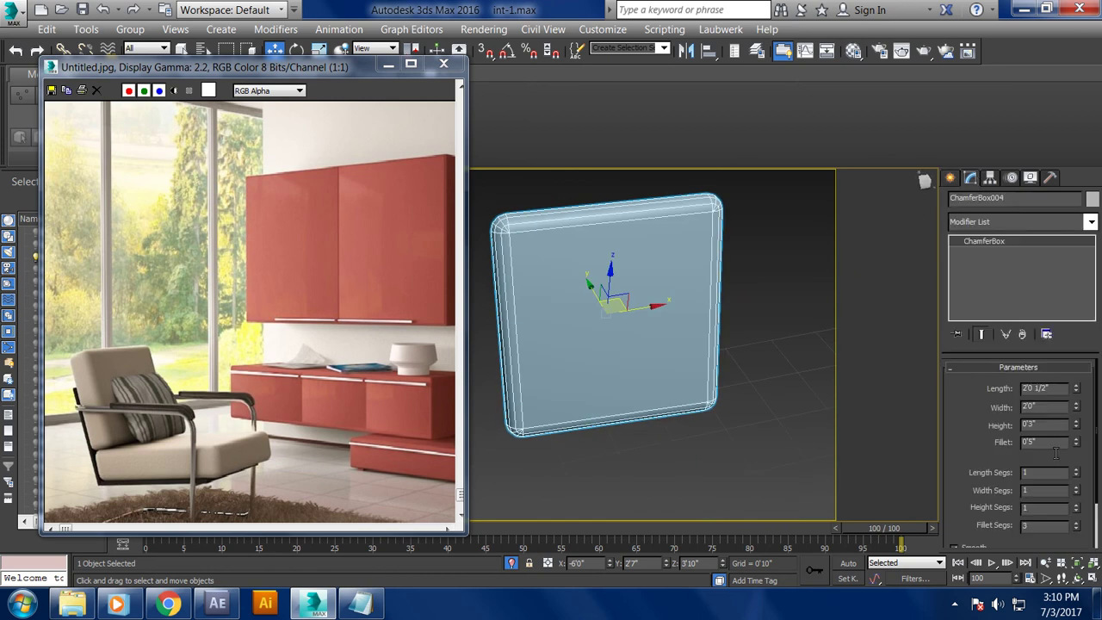
{"action": "type", "text": "5"}
{"action": "key", "text": "Tab"}
{"action": "type", "text": "5"}
{"action": "key", "text": "Tab"}
{"action": "type", "text": "5"}
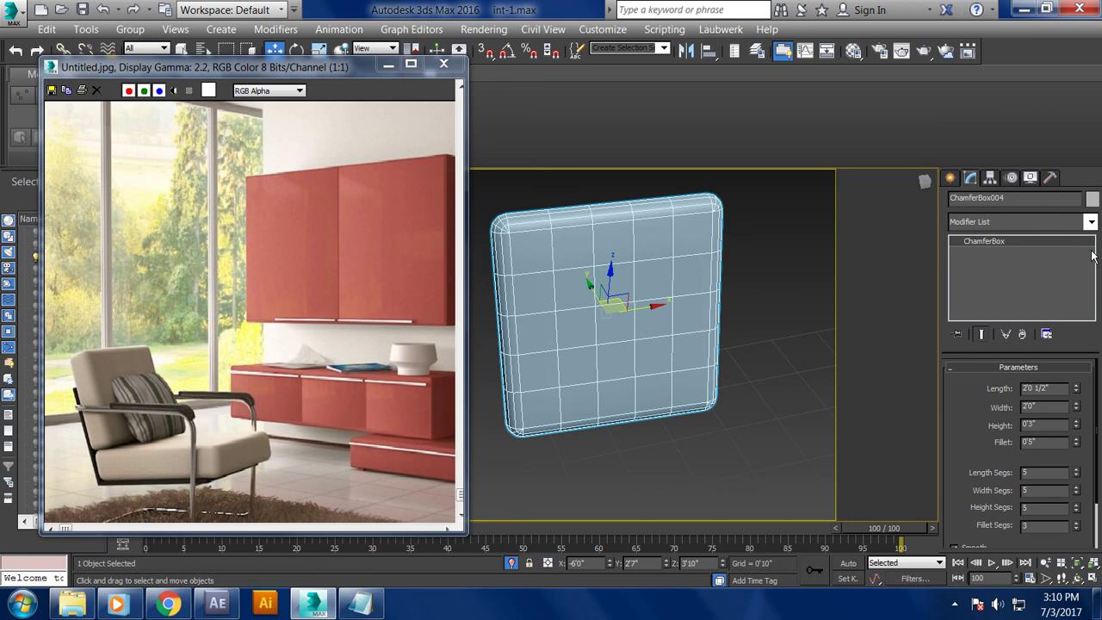
{"action": "left_click", "coordinate": [1091, 222]}
{"action": "scroll", "coordinate": [1052, 414], "scroll_direction": "down", "scroll_amount": 5}
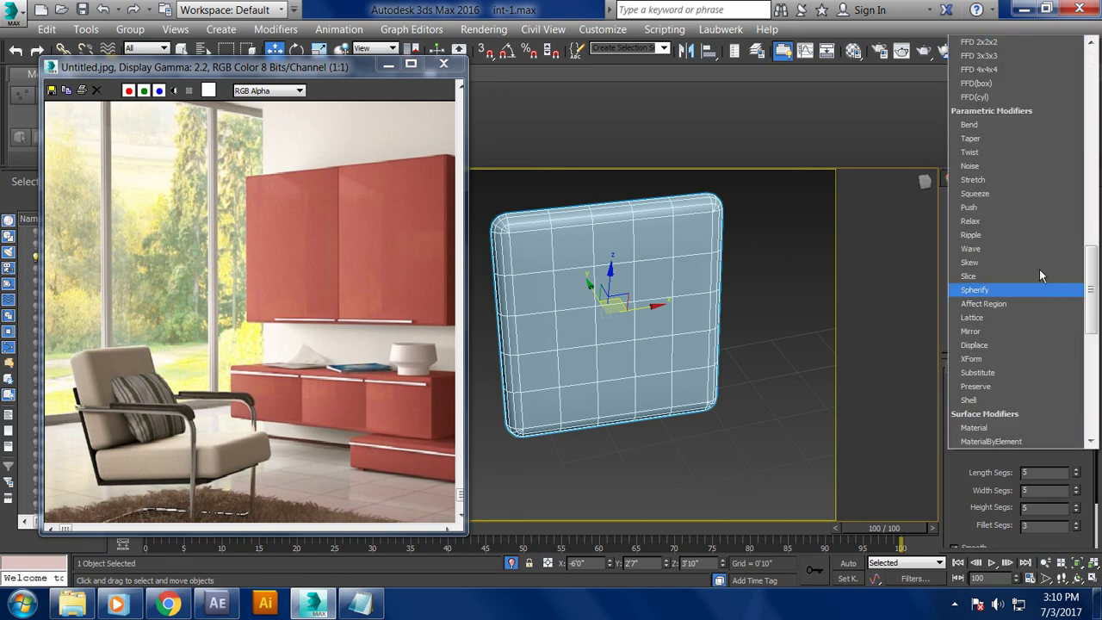
- Add an FFD 4x4x4 to the chamfer box and select middle control points in View coordinates
{"action": "left_click", "coordinate": [1007, 84]}
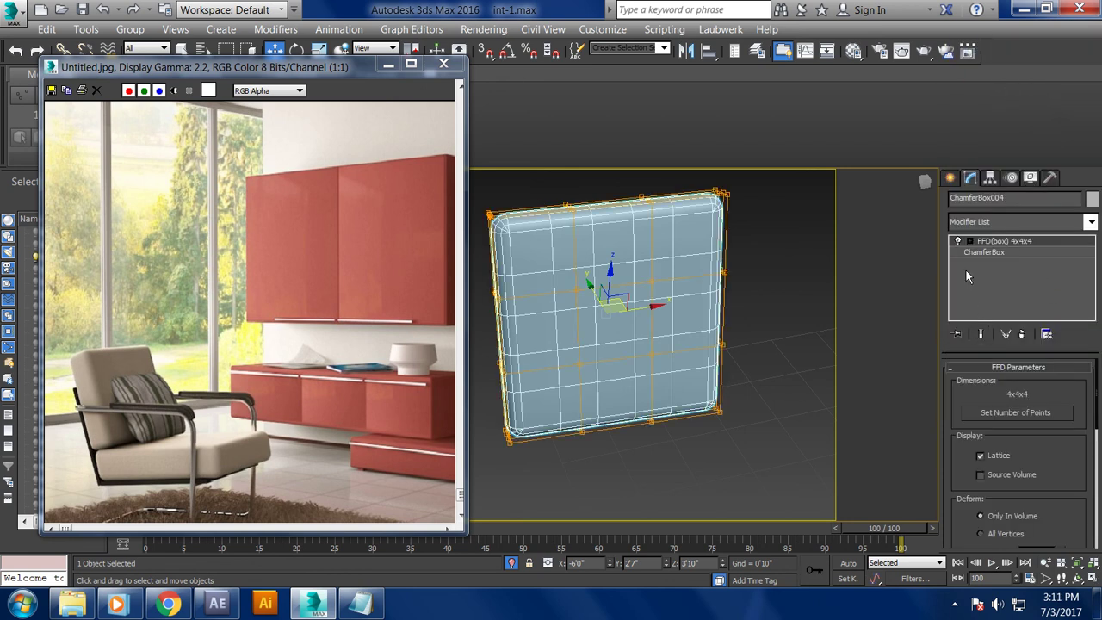
{"action": "left_click", "coordinate": [968, 240]}
{"action": "left_click", "coordinate": [1007, 251]}
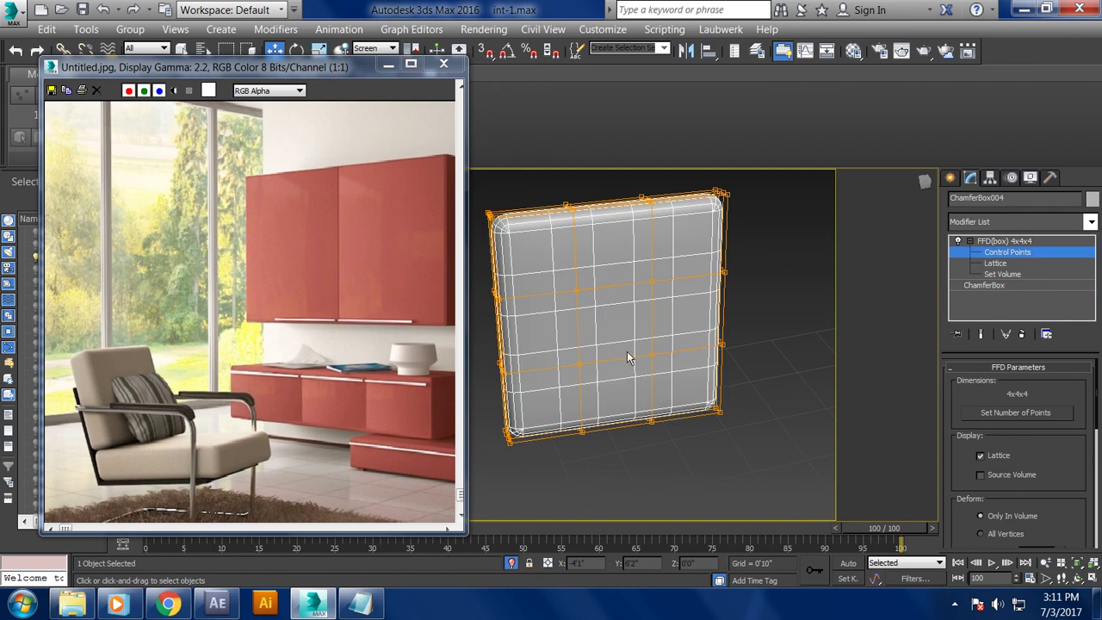
{"action": "left_click", "coordinate": [578, 289]}
{"action": "left_click", "coordinate": [652, 282], "text": "ctrl"}
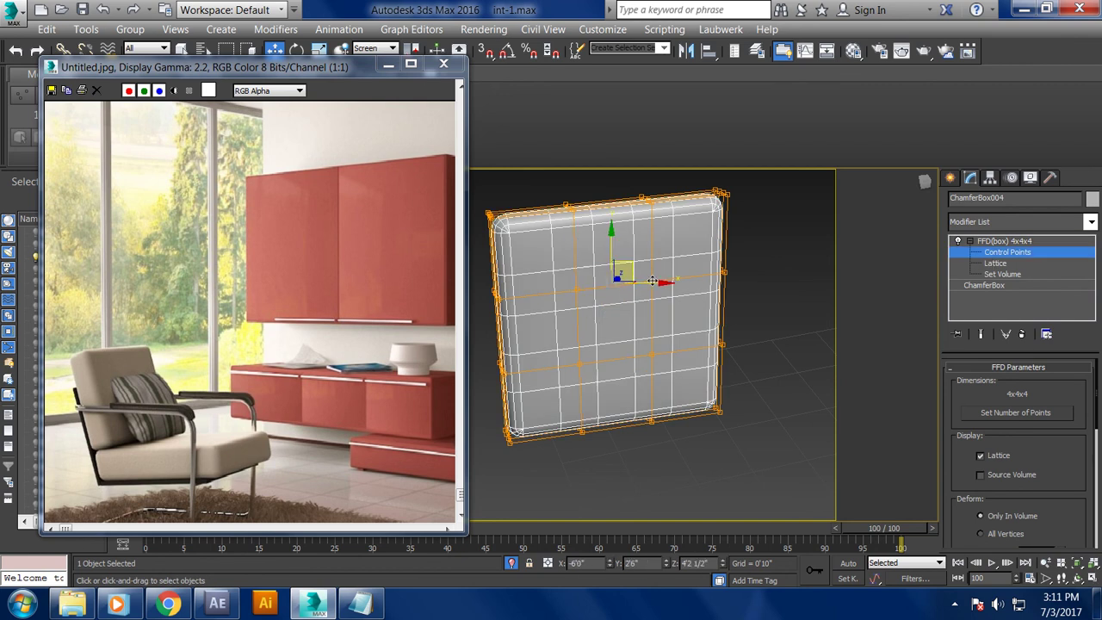
{"action": "left_click", "coordinate": [650, 355], "text": "ctrl"}
{"action": "middle_click_drag", "start_coordinate": [581, 363], "coordinate": [341, 86], "text": "alt"}
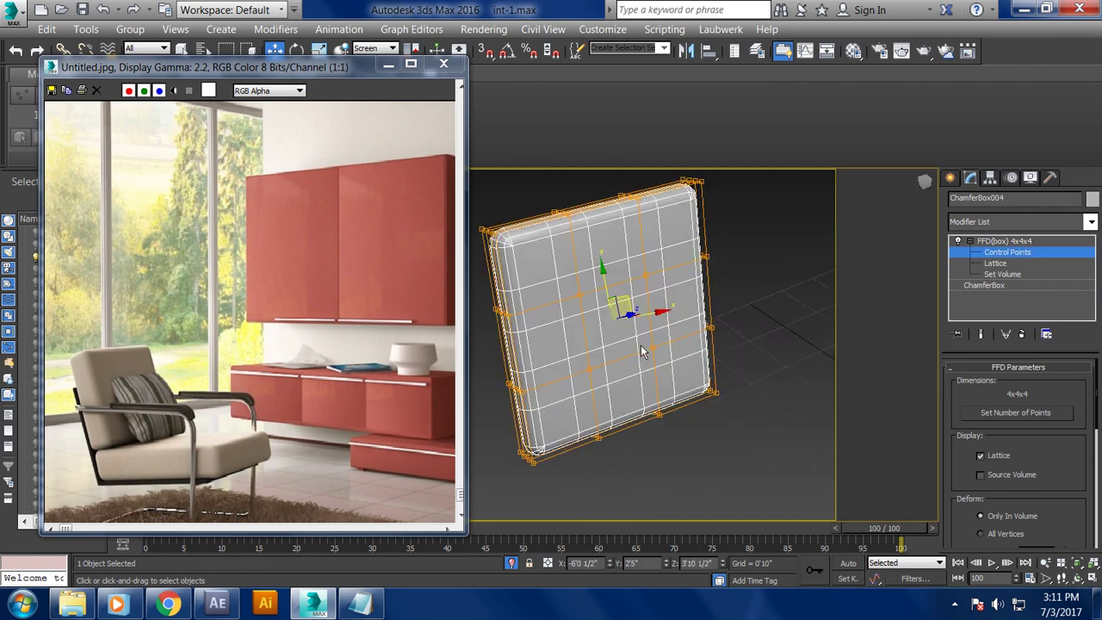
{"action": "left_click", "coordinate": [386, 49]}
{"action": "left_click", "coordinate": [368, 61]}
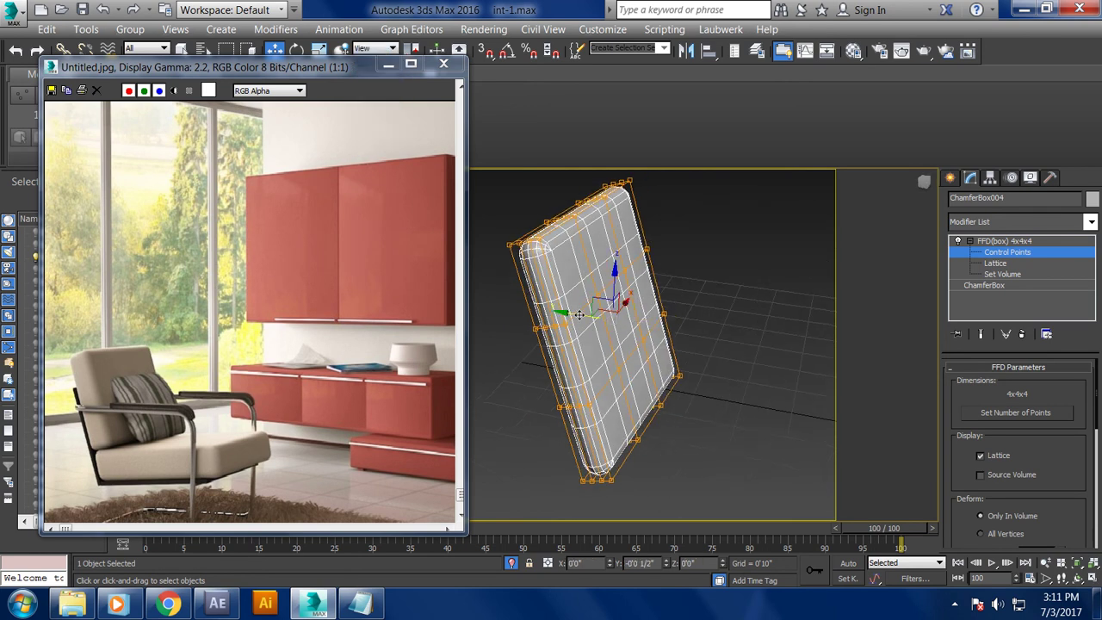
- Zoom in on one lattice control point and pull it outward to bulge the surface
{"action": "middle_click_drag", "start_coordinate": [611, 313], "coordinate": [723, 316], "text": "alt"}
{"action": "middle_click_drag", "start_coordinate": [688, 379], "coordinate": [723, 370], "text": "alt"}
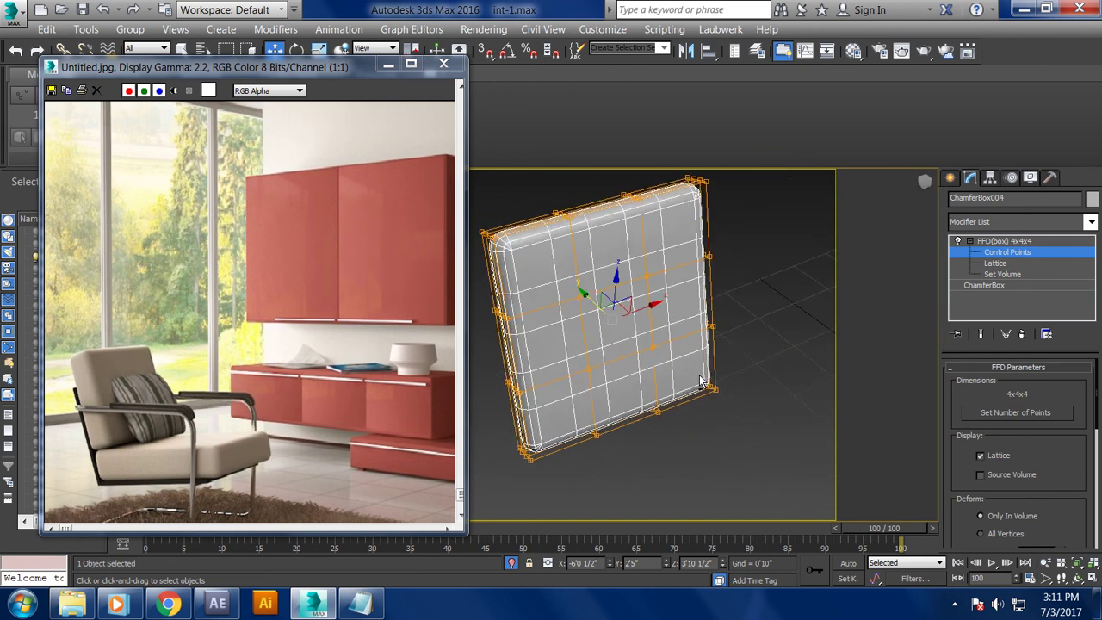
{"action": "left_click", "coordinate": [1022, 252]}
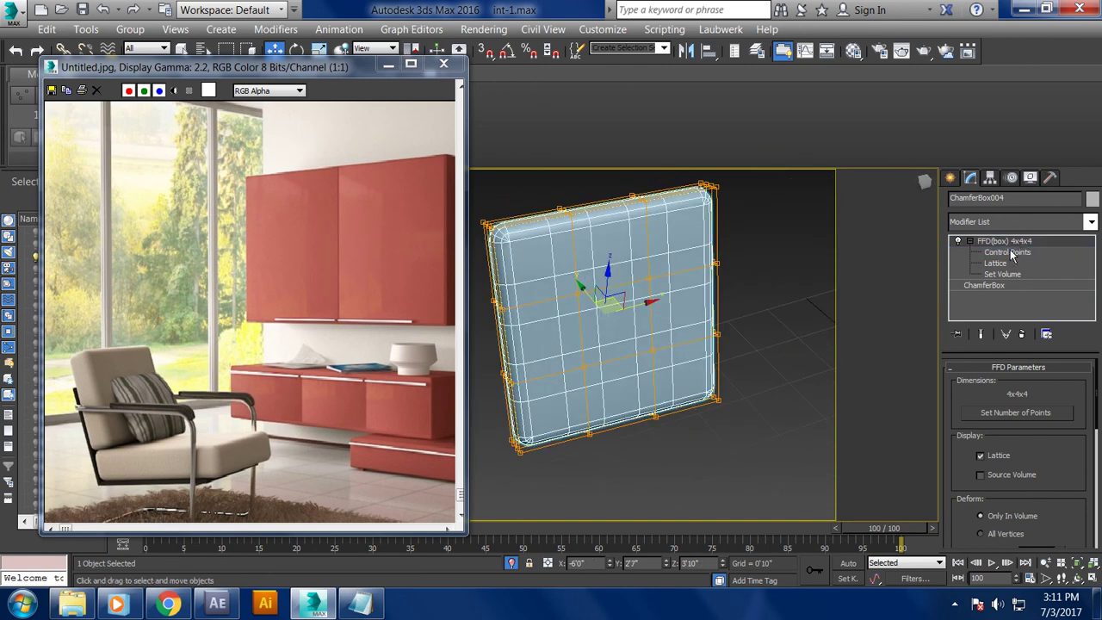
{"action": "left_click", "coordinate": [1011, 253]}
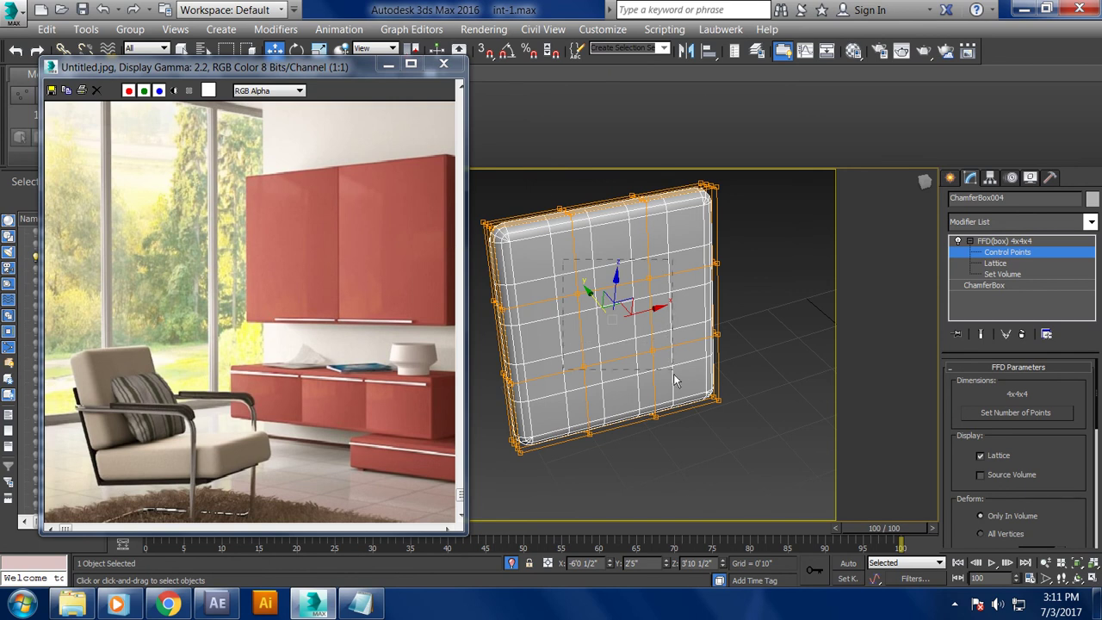
{"action": "middle_click_drag", "start_coordinate": [587, 289], "coordinate": [592, 312], "text": "alt"}
{"action": "right_click", "coordinate": [592, 312]}
{"action": "scroll", "coordinate": [616, 353], "scroll_direction": "up", "scroll_amount": 5}
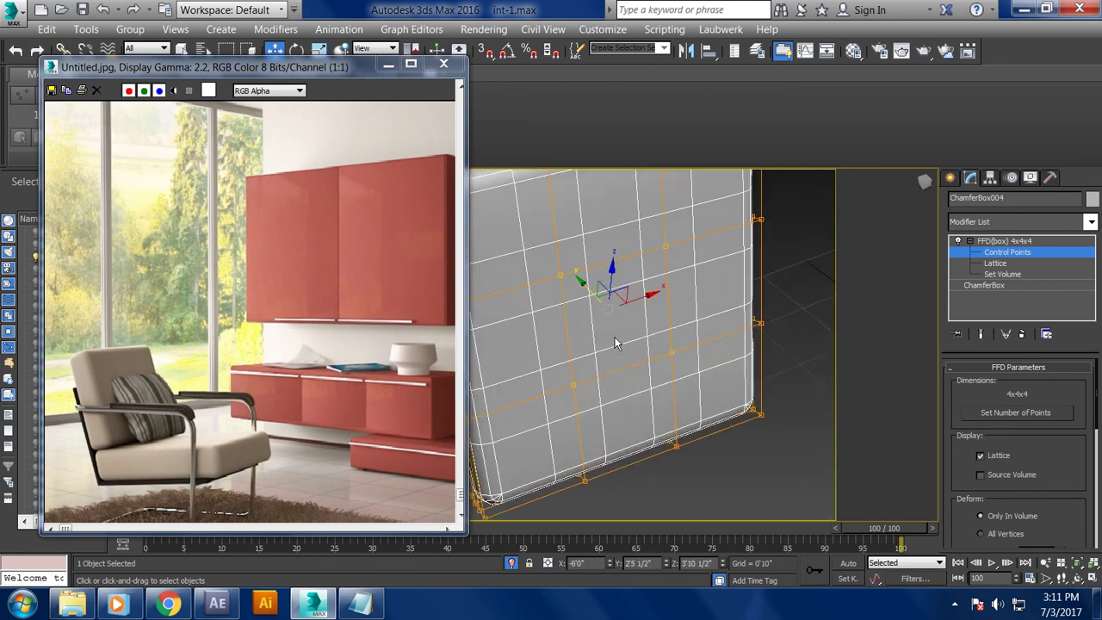
{"action": "left_click", "coordinate": [529, 244]}
{"action": "scroll", "coordinate": [529, 244], "scroll_direction": "up", "scroll_amount": 2}
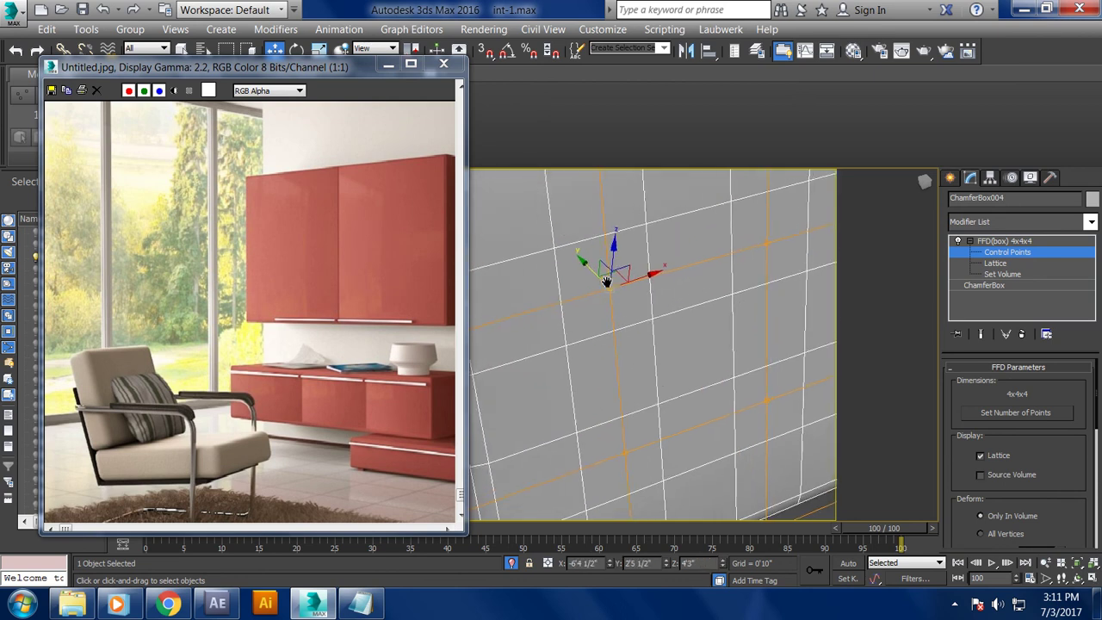
{"action": "mouse_move", "coordinate": [594, 256]}
{"action": "left_mouse_down"}
{"action": "mouse_move", "coordinate": [677, 300]}
{"action": "mouse_move", "coordinate": [769, 254]}
{"action": "left_mouse_up"}
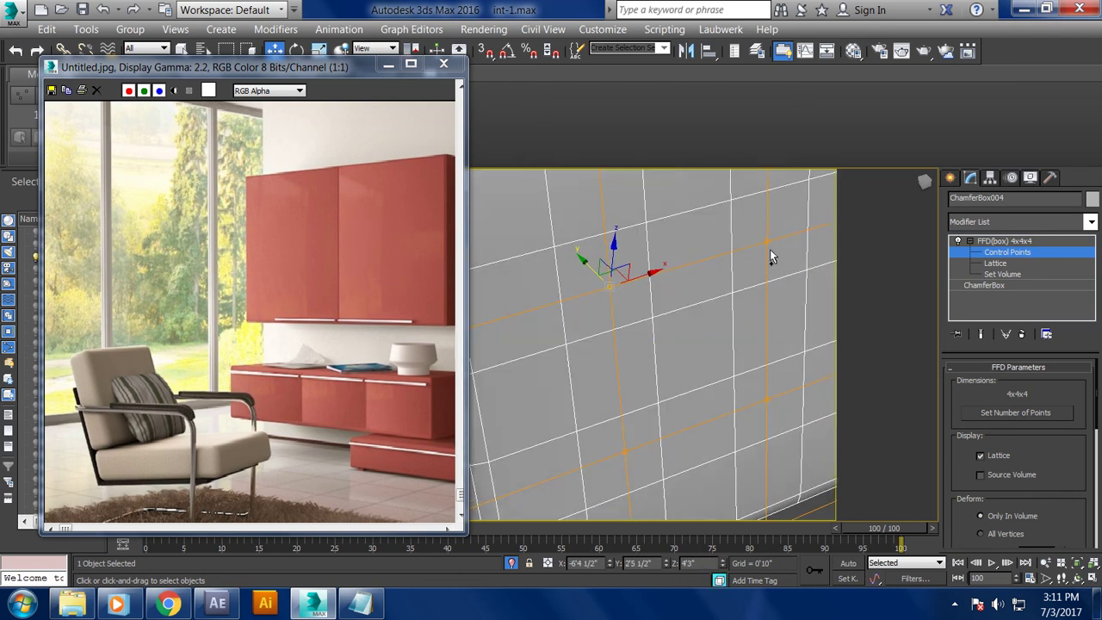
- Select and nudge further control points, then orbit to check the pillow's puffed shape
{"action": "left_click", "coordinate": [769, 239]}
{"action": "left_click", "coordinate": [773, 399], "text": "ctrl"}
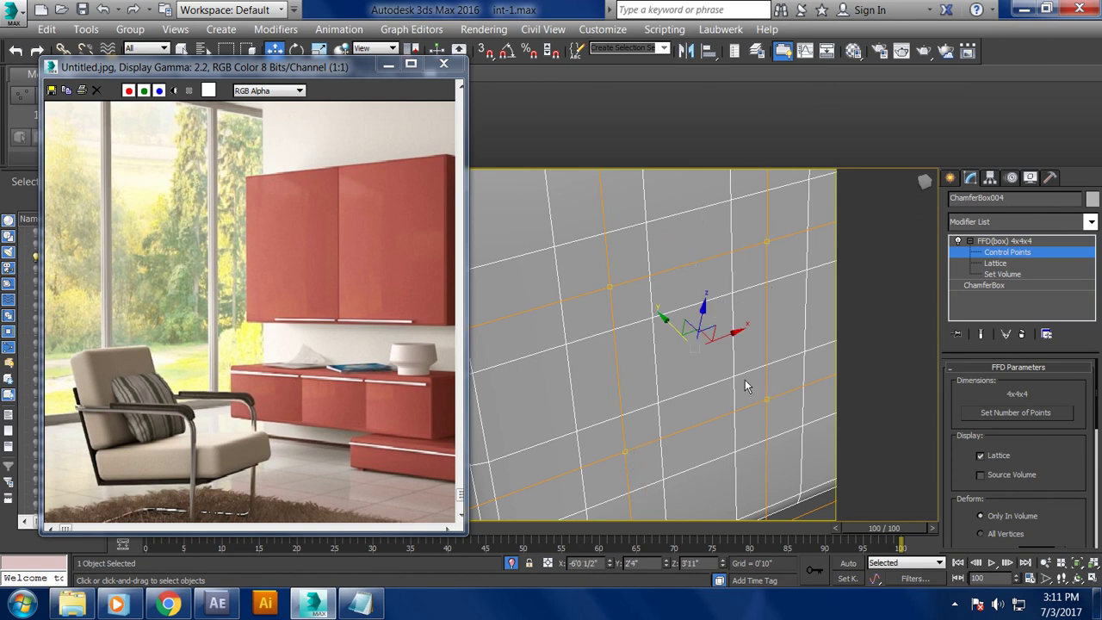
{"action": "scroll", "coordinate": [745, 382], "scroll_direction": "down", "scroll_amount": 5}
{"action": "scroll", "coordinate": [769, 369], "scroll_direction": "down", "scroll_amount": 3}
{"action": "mouse_move", "coordinate": [707, 356]}
{"action": "middle_mouse_down", "text": "alt"}
{"action": "mouse_move", "coordinate": [750, 320]}
{"action": "mouse_move", "coordinate": [740, 327]}
{"action": "middle_mouse_up", "text": "alt"}
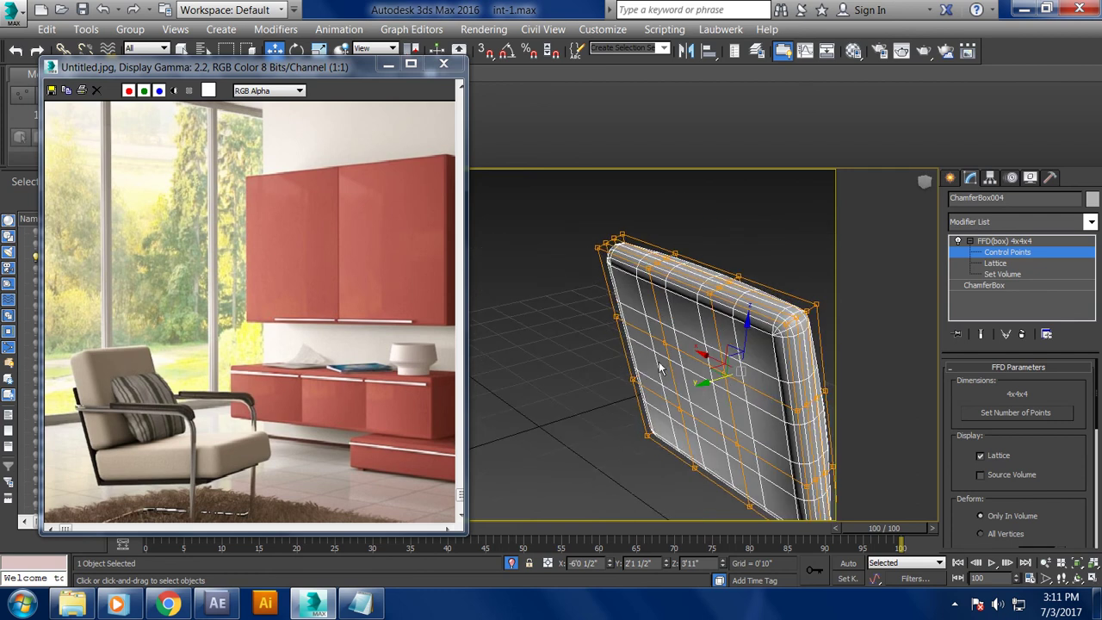
{"action": "left_click", "coordinate": [734, 404]}
{"action": "left_click", "coordinate": [697, 437]}
{"action": "left_click_drag", "start_coordinate": [675, 412], "coordinate": [679, 412]}
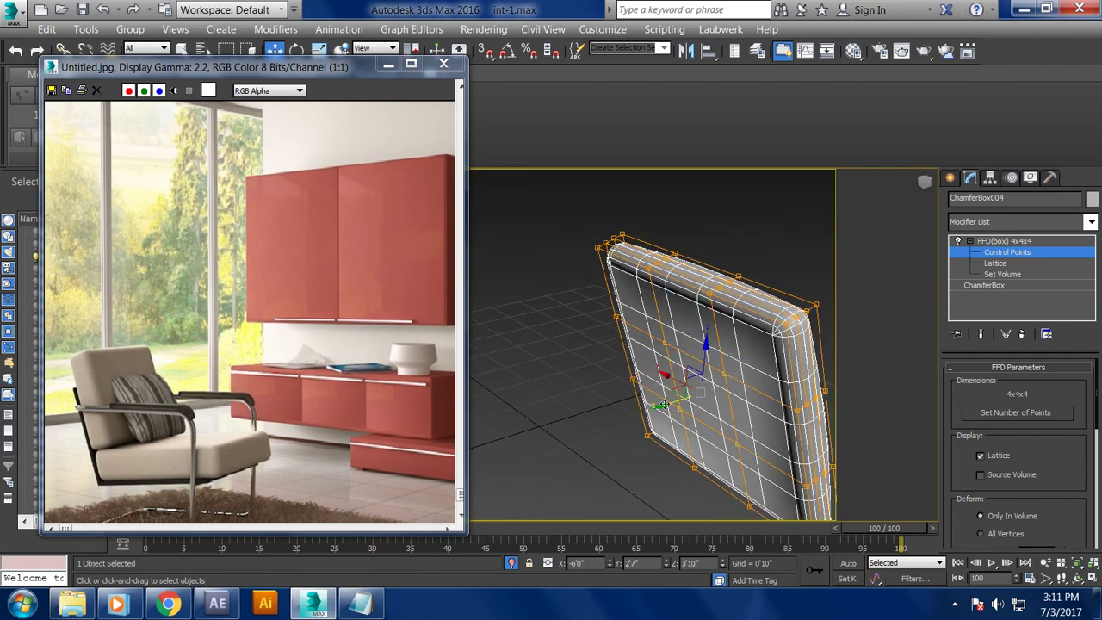
{"action": "middle_click_drag", "start_coordinate": [665, 404], "coordinate": [648, 368], "text": "alt"}
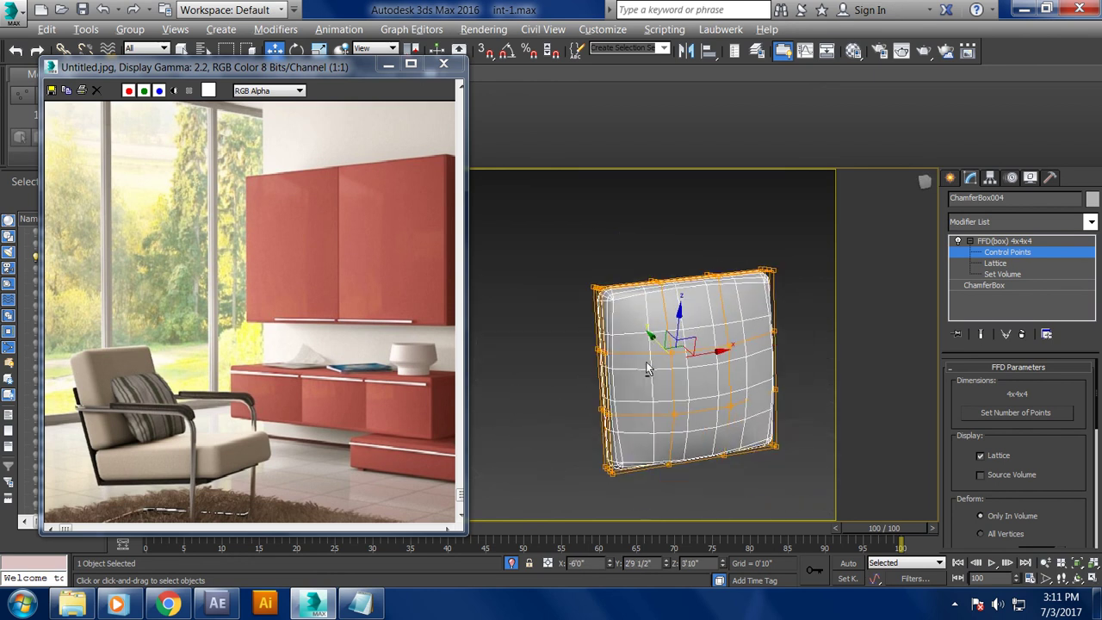
{"action": "middle_click_drag", "start_coordinate": [648, 369], "coordinate": [671, 376], "text": "alt"}
{"action": "right_click", "coordinate": [690, 280]}
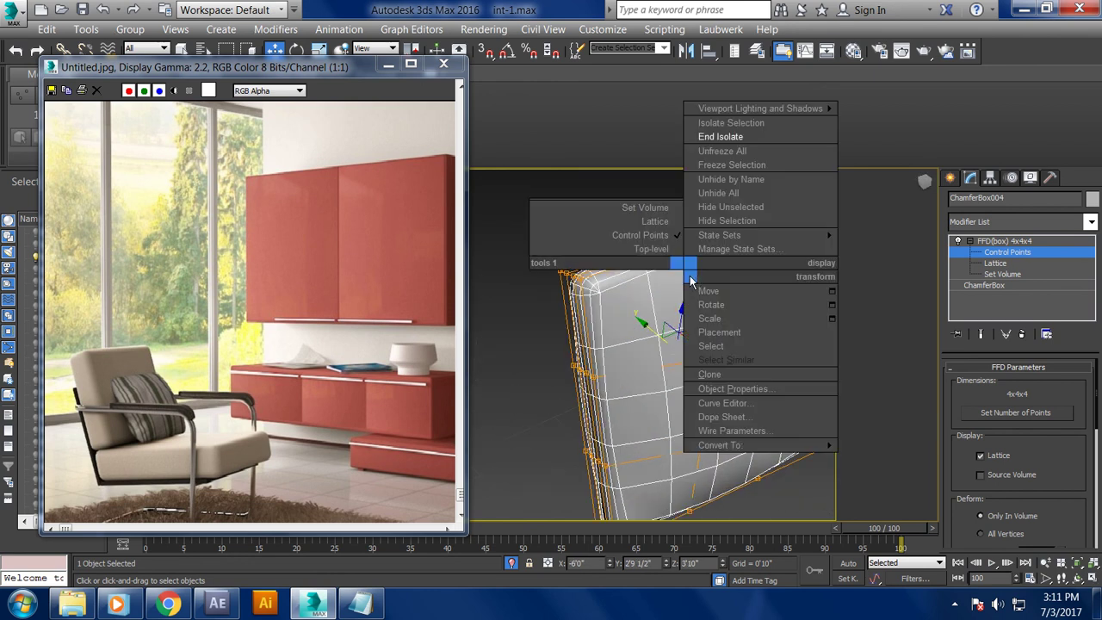
- Convert the pillow to an Editable Poly and bring up the Freeform sculpting tools
{"action": "left_click", "coordinate": [885, 456]}
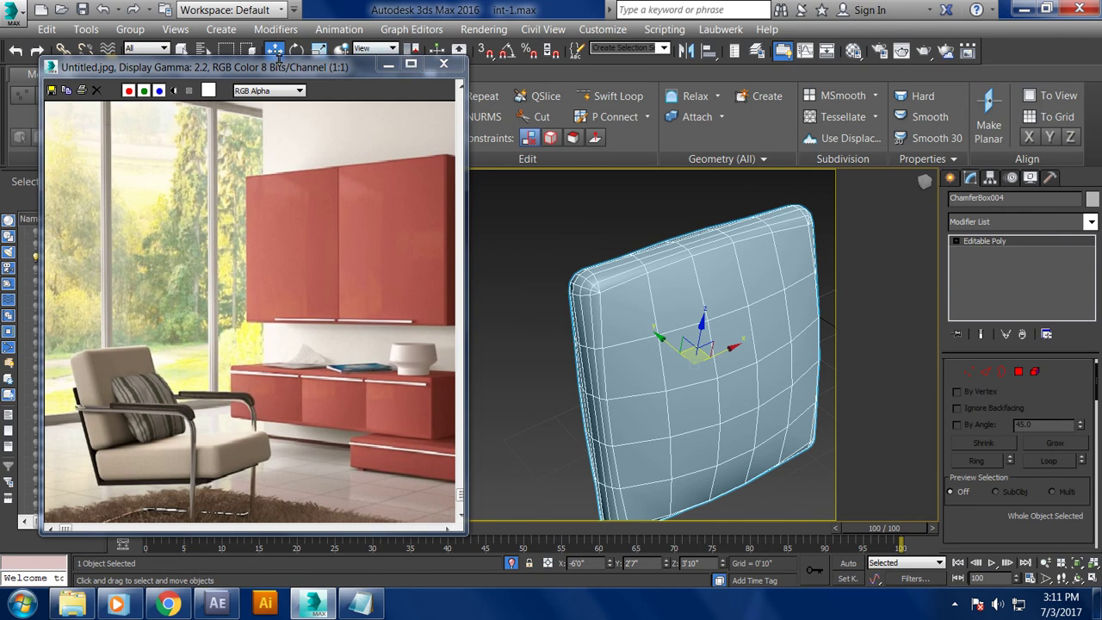
{"action": "left_click_drag", "start_coordinate": [277, 62], "coordinate": [273, 141]}
{"action": "left_click", "coordinate": [103, 74]}
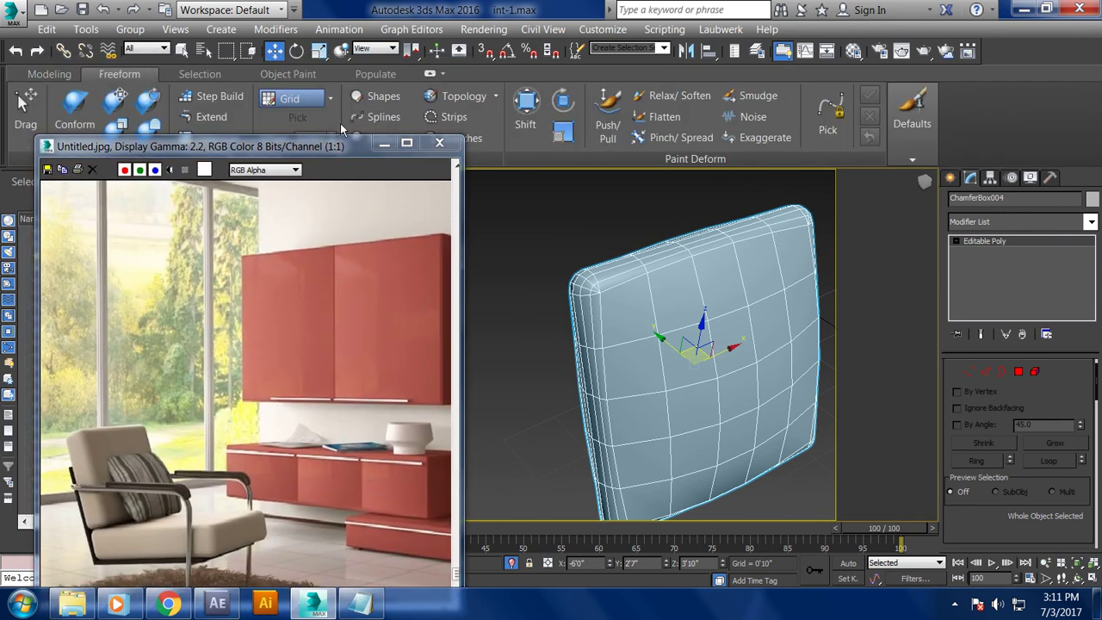
{"action": "left_click", "coordinate": [272, 74]}
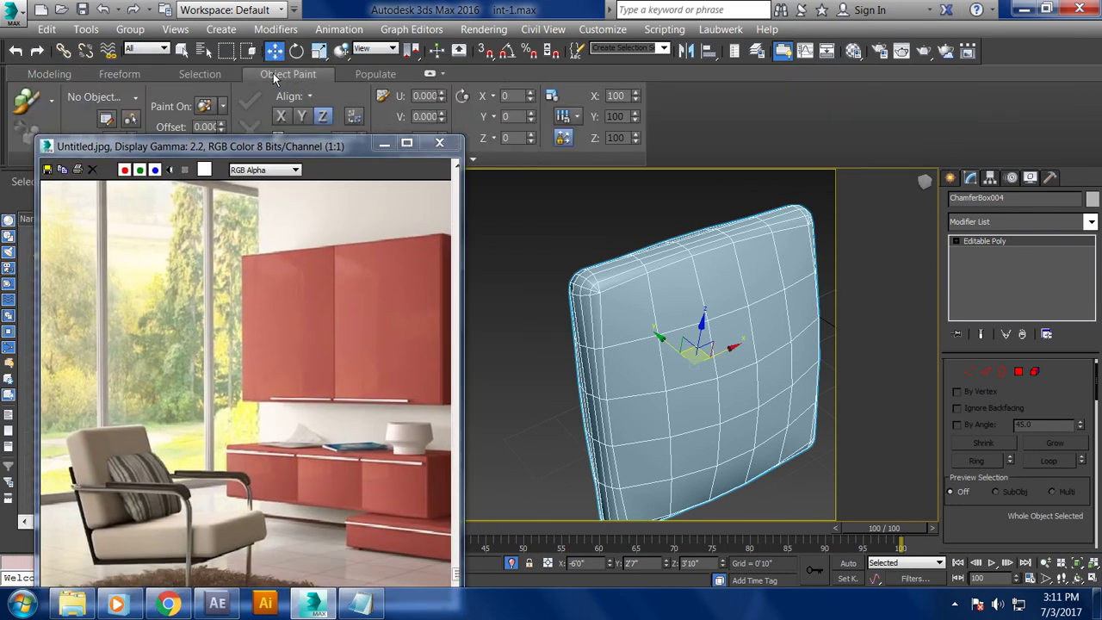
{"action": "left_click", "coordinate": [215, 70]}
{"action": "left_click", "coordinate": [143, 78]}
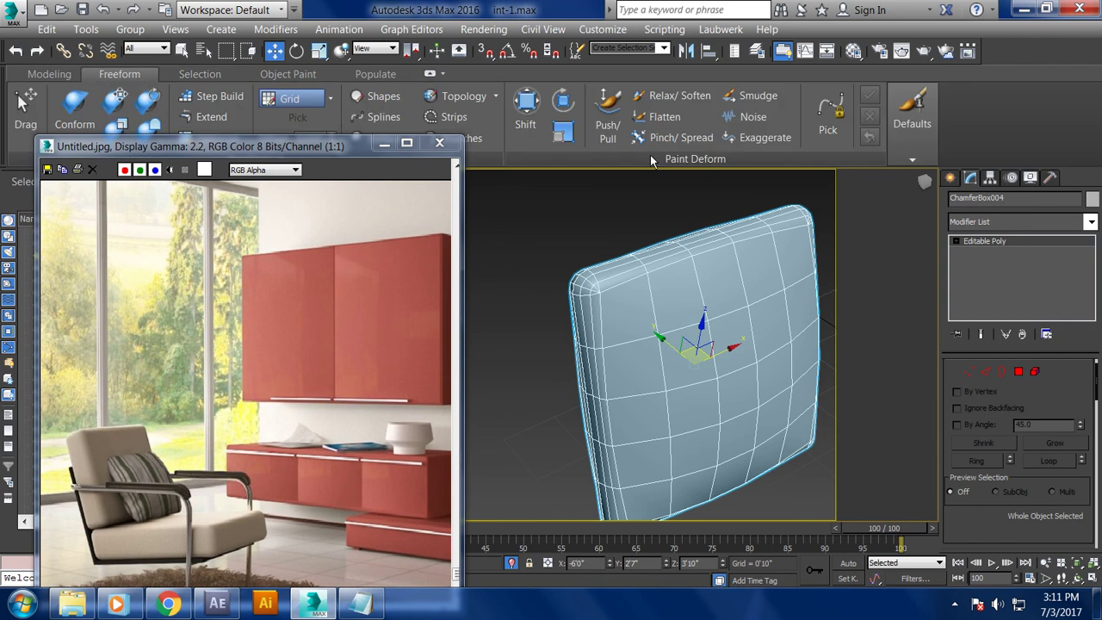
- Pinch the cushion's top and left edge with the Pinch/Spread brush
{"action": "left_click", "coordinate": [608, 116]}
{"action": "left_click", "coordinate": [673, 137]}
{"action": "mouse_move", "coordinate": [738, 268]}
{"action": "left_mouse_down"}
{"action": "mouse_move", "coordinate": [719, 243]}
{"action": "mouse_move", "coordinate": [616, 322]}
{"action": "left_mouse_up"}
{"action": "middle_click_drag", "start_coordinate": [834, 253], "coordinate": [660, 216], "text": "alt"}
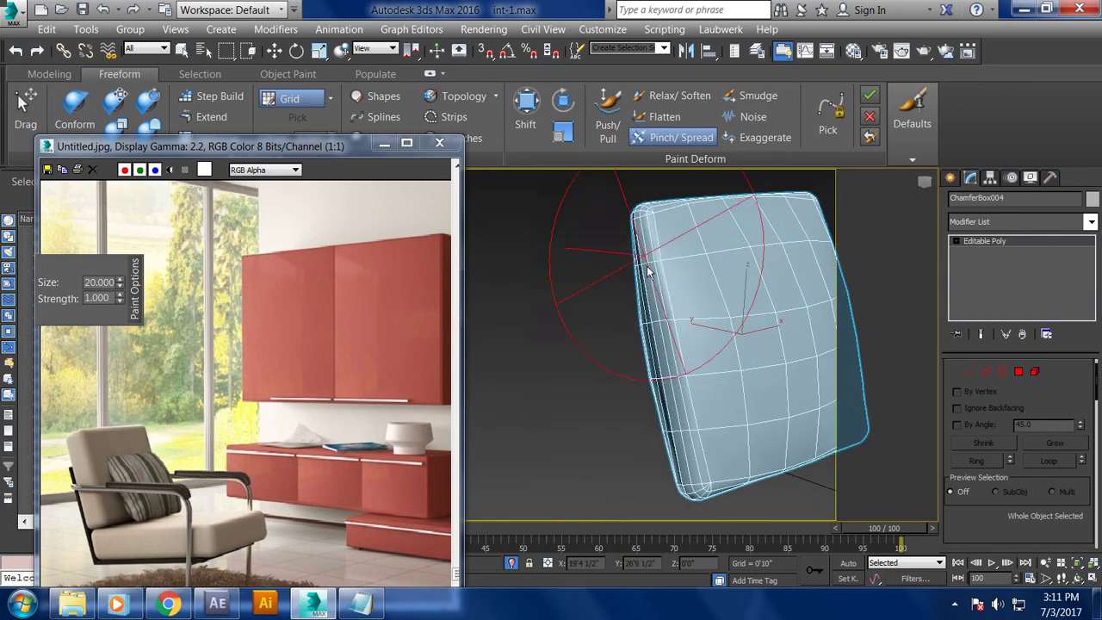
{"action": "mouse_move", "coordinate": [695, 504]}
{"action": "middle_mouse_down", "text": "alt"}
{"action": "mouse_move", "coordinate": [697, 394]}
{"action": "mouse_move", "coordinate": [575, 315]}
{"action": "mouse_move", "coordinate": [734, 318]}
{"action": "mouse_move", "coordinate": [694, 310]}
{"action": "mouse_move", "coordinate": [645, 438]}
{"action": "mouse_move", "coordinate": [621, 460]}
{"action": "mouse_move", "coordinate": [782, 369]}
{"action": "mouse_move", "coordinate": [730, 310]}
{"action": "middle_mouse_up", "text": "alt"}
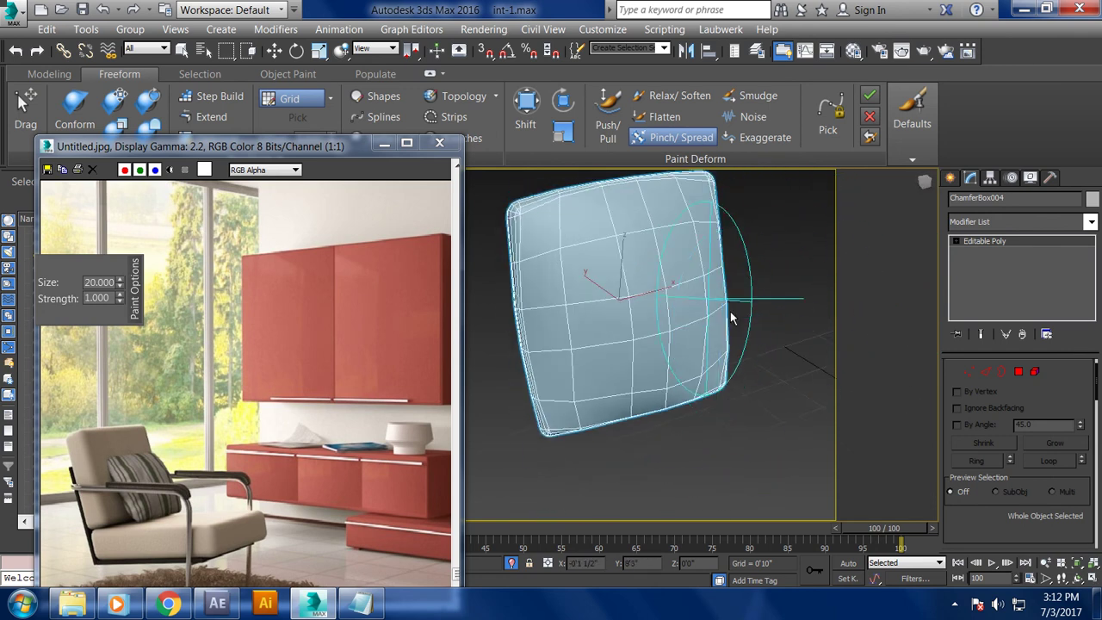
{"action": "mouse_move", "coordinate": [609, 271]}
{"action": "middle_mouse_down", "text": "alt"}
{"action": "mouse_move", "coordinate": [654, 284]}
{"action": "mouse_move", "coordinate": [603, 310]}
{"action": "middle_mouse_up", "text": "alt"}
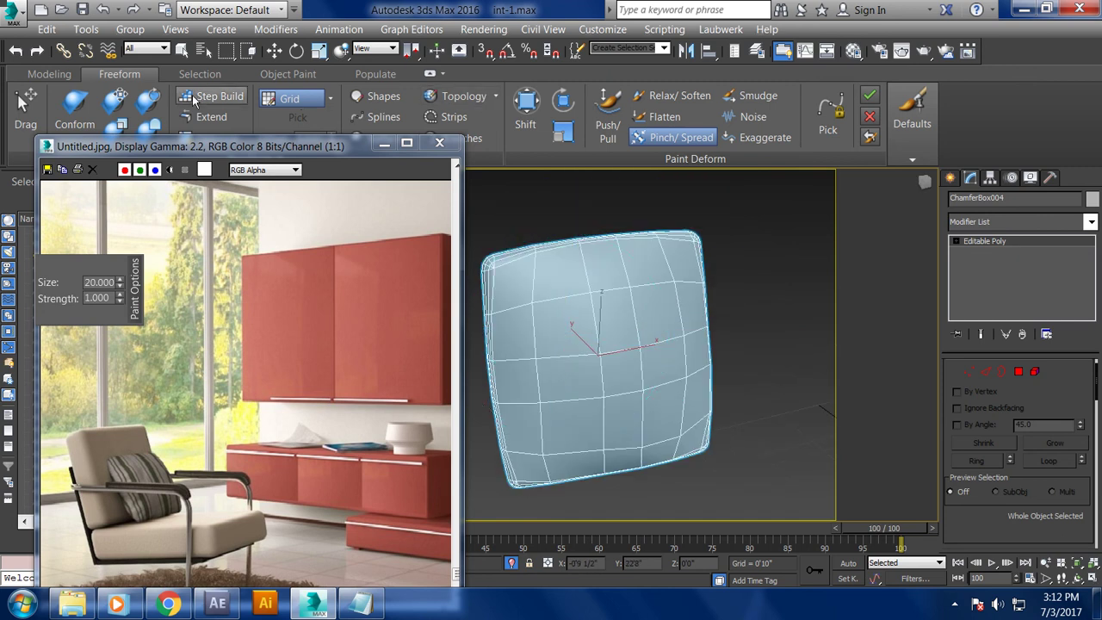
- Pull the lower-right corner out with the Shift brush, undo the left-edge pull, and collapse
{"action": "left_click", "coordinate": [525, 107]}
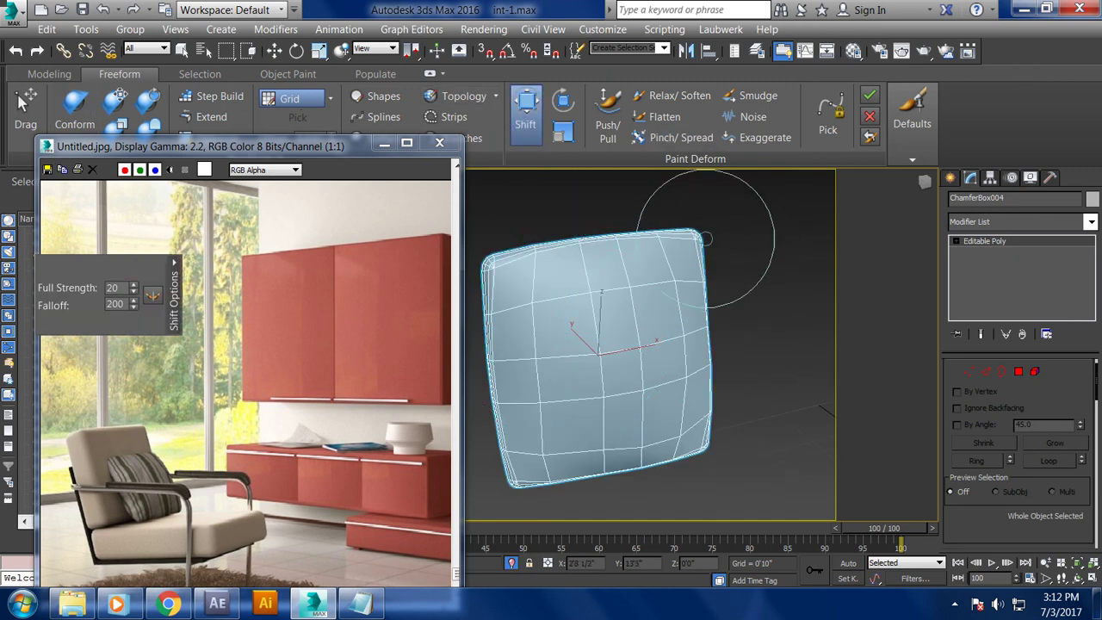
{"action": "left_click_drag", "start_coordinate": [707, 441], "coordinate": [716, 454]}
{"action": "left_click_drag", "start_coordinate": [538, 262], "coordinate": [479, 184]}
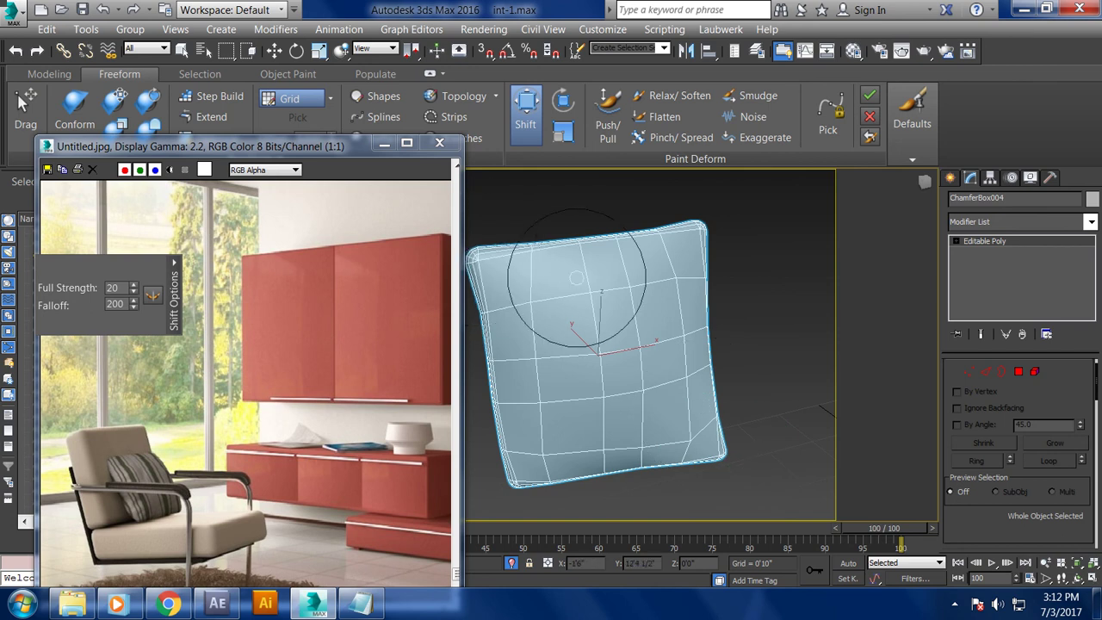
{"action": "key", "text": "ctrl+z"}
{"action": "key", "text": "w"}
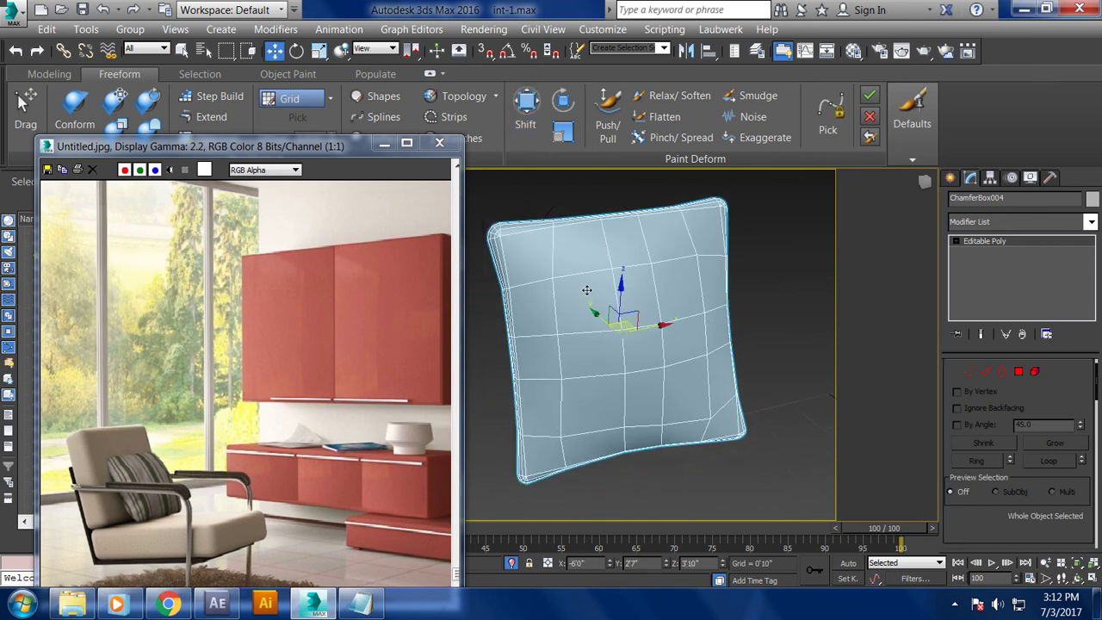
{"action": "right_click", "coordinate": [575, 353]}
{"action": "left_click", "coordinate": [732, 470]}
- End isolation to show the whole chair scene and lower the cushion onto the chair
{"action": "right_click", "coordinate": [798, 328]}
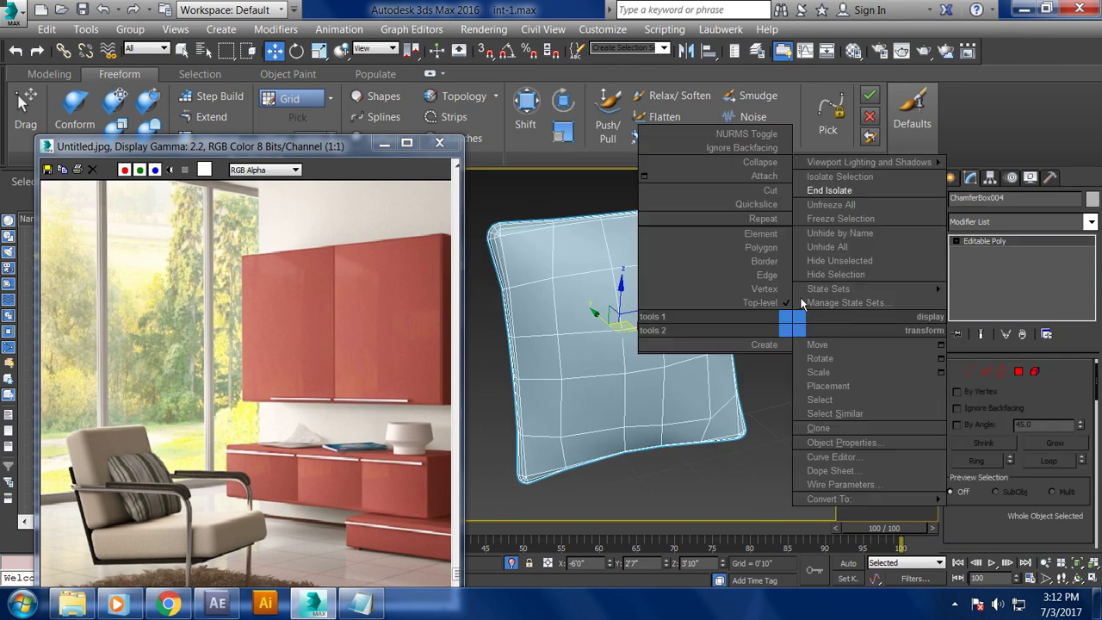
{"action": "left_click", "coordinate": [828, 190]}
{"action": "middle_click_drag", "start_coordinate": [685, 322], "coordinate": [585, 332], "text": "alt"}
{"action": "scroll", "coordinate": [603, 335], "scroll_direction": "down", "scroll_amount": 5}
{"action": "scroll", "coordinate": [585, 331], "scroll_direction": "up", "scroll_amount": 6}
{"action": "scroll", "coordinate": [552, 317], "scroll_direction": "down", "scroll_amount": 2}
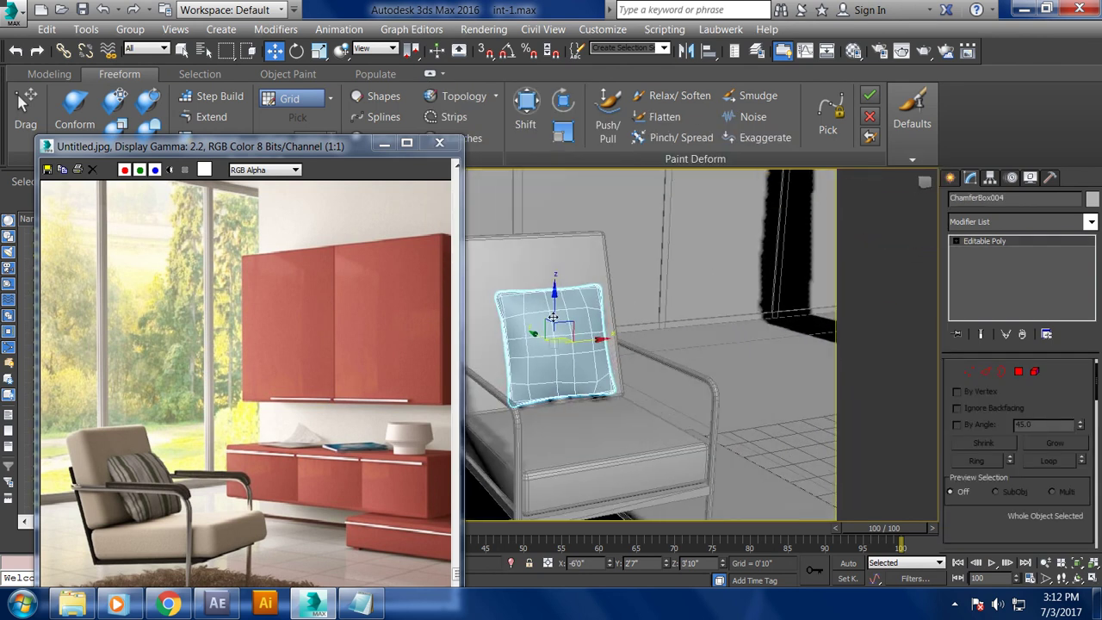
{"action": "left_click_drag", "start_coordinate": [554, 300], "coordinate": [562, 306]}
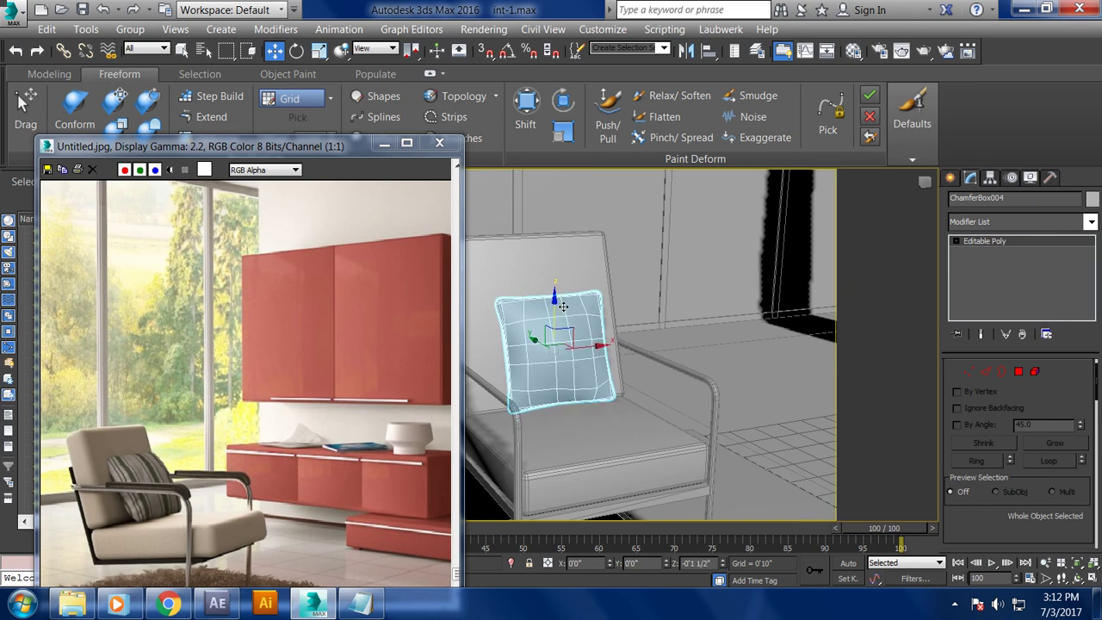
- Switch to the camera view and move the reference render window aside
{"action": "key", "text": "c"}
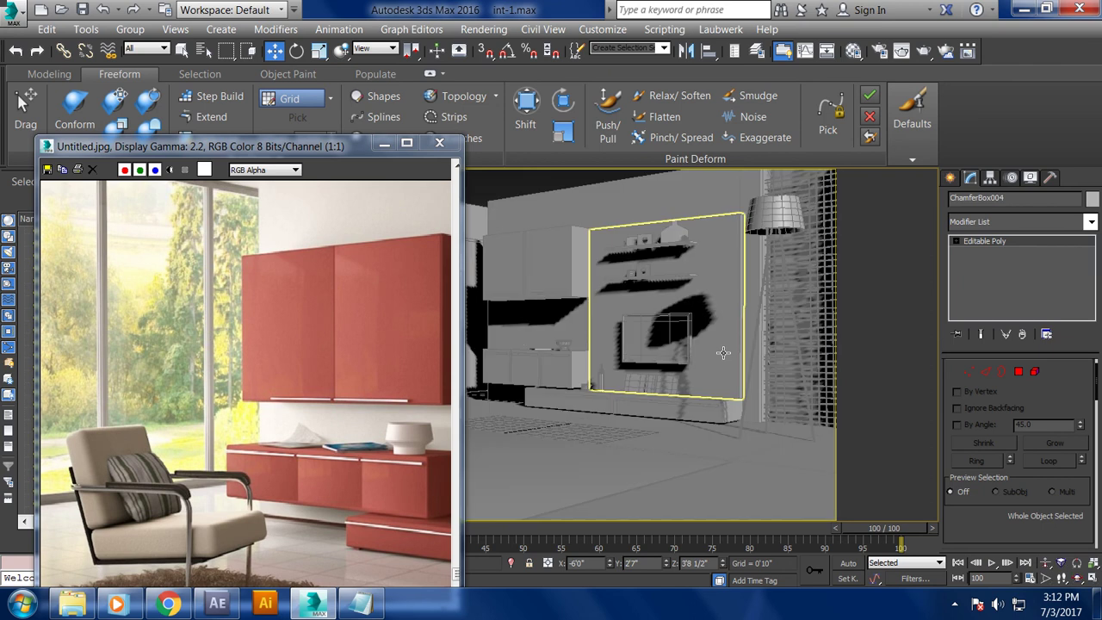
{"action": "mouse_move", "coordinate": [309, 150]}
{"action": "left_mouse_down"}
{"action": "mouse_move", "coordinate": [1084, 273]}
{"action": "mouse_move", "coordinate": [700, 42]}
{"action": "left_mouse_up"}
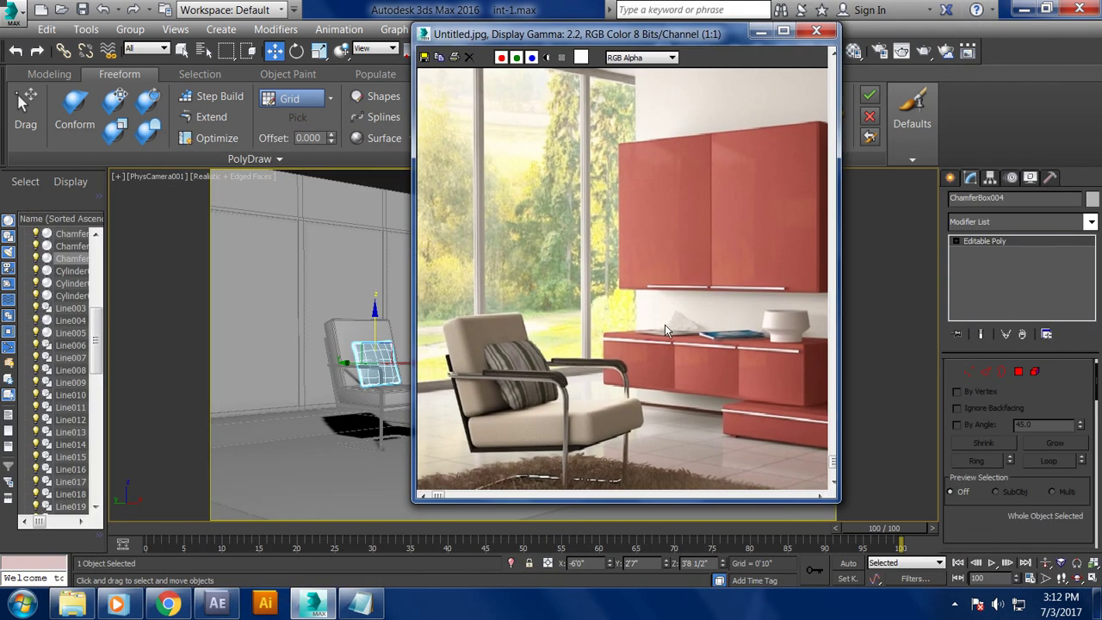
{"action": "scroll", "coordinate": [664, 324], "scroll_direction": "down", "scroll_amount": 1}
{"action": "left_click", "coordinate": [761, 33]}
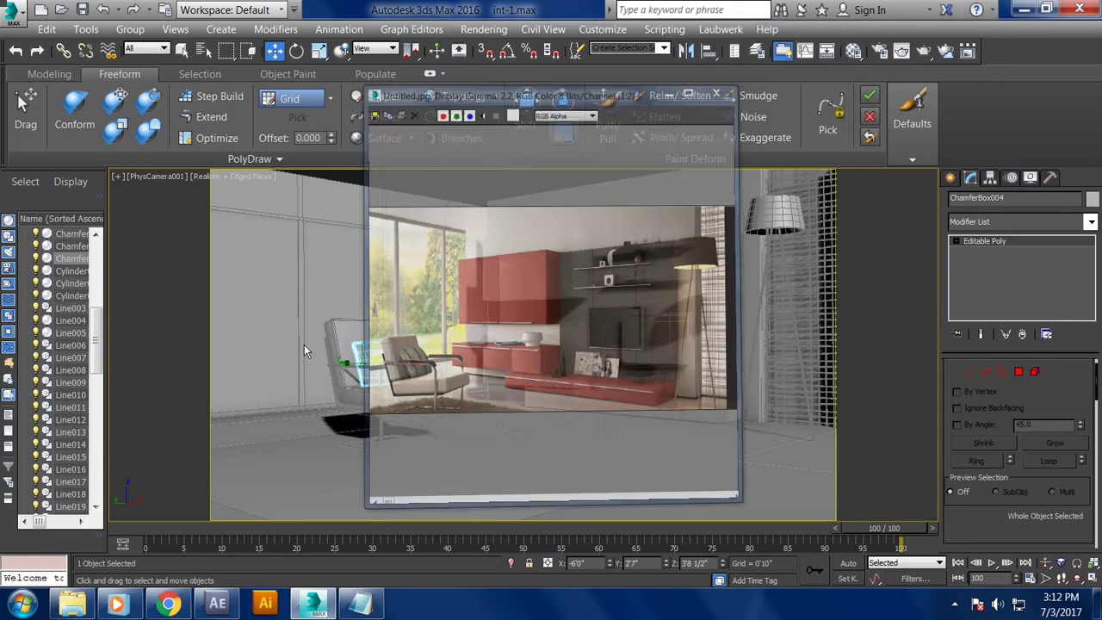
- Select the chair frame and try rotating it about 24 degrees and lowering it
{"action": "left_click", "coordinate": [342, 348], "text": "ctrl"}
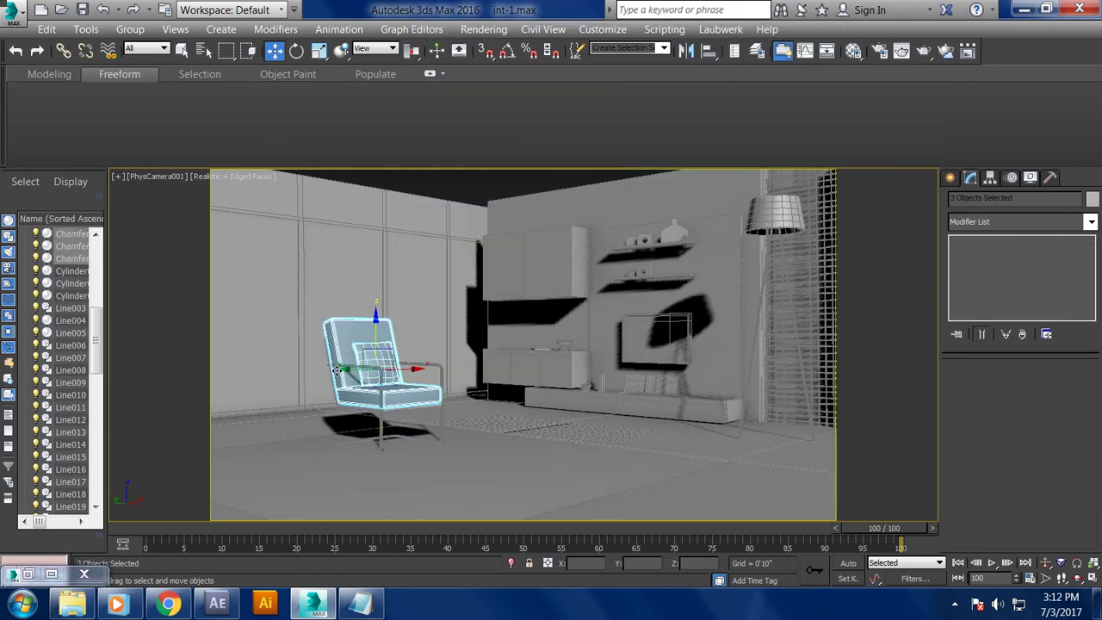
{"action": "left_click", "coordinate": [340, 364], "text": "ctrl"}
{"action": "key", "text": "e"}
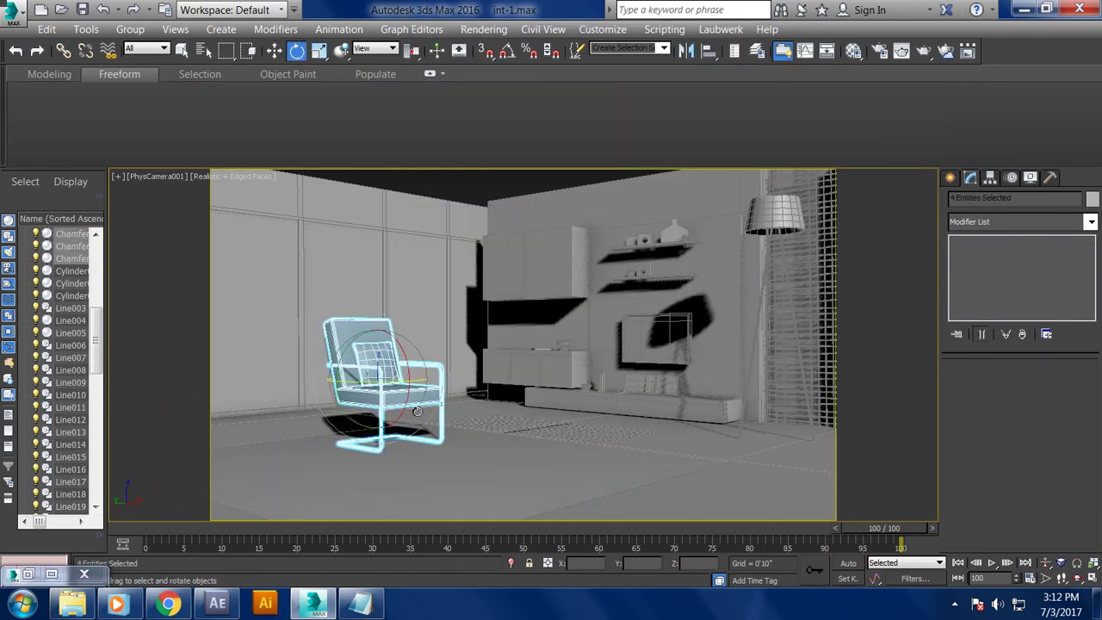
{"action": "left_click_drag", "start_coordinate": [383, 385], "coordinate": [416, 391]}
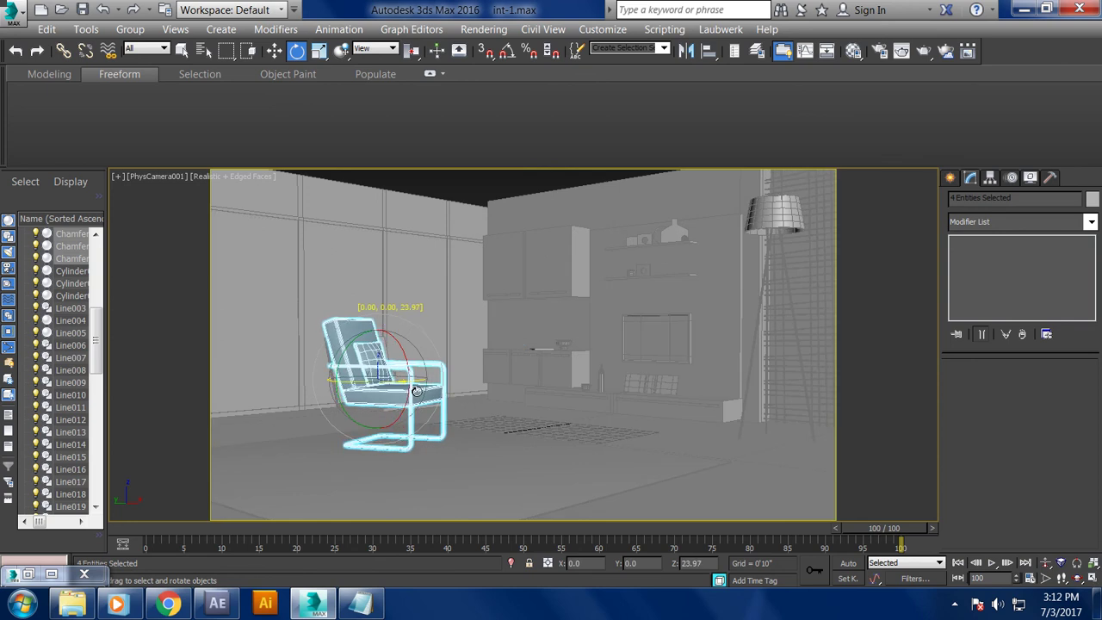
{"action": "key", "text": "w"}
{"action": "key", "text": "ctrl+z"}
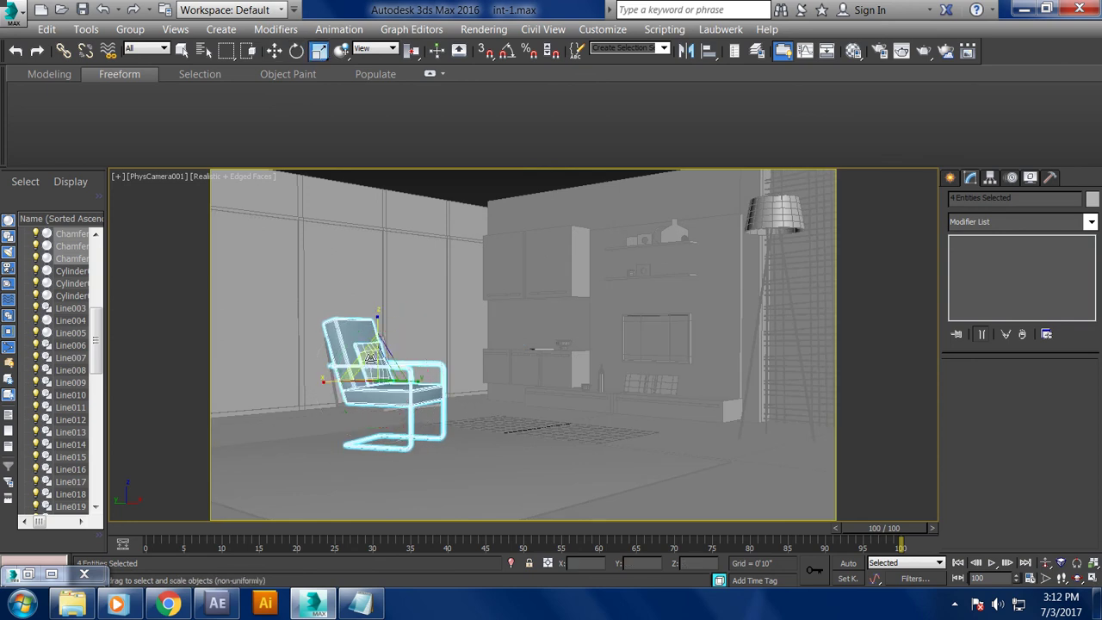
{"action": "left_click_drag", "start_coordinate": [376, 332], "coordinate": [377, 342]}
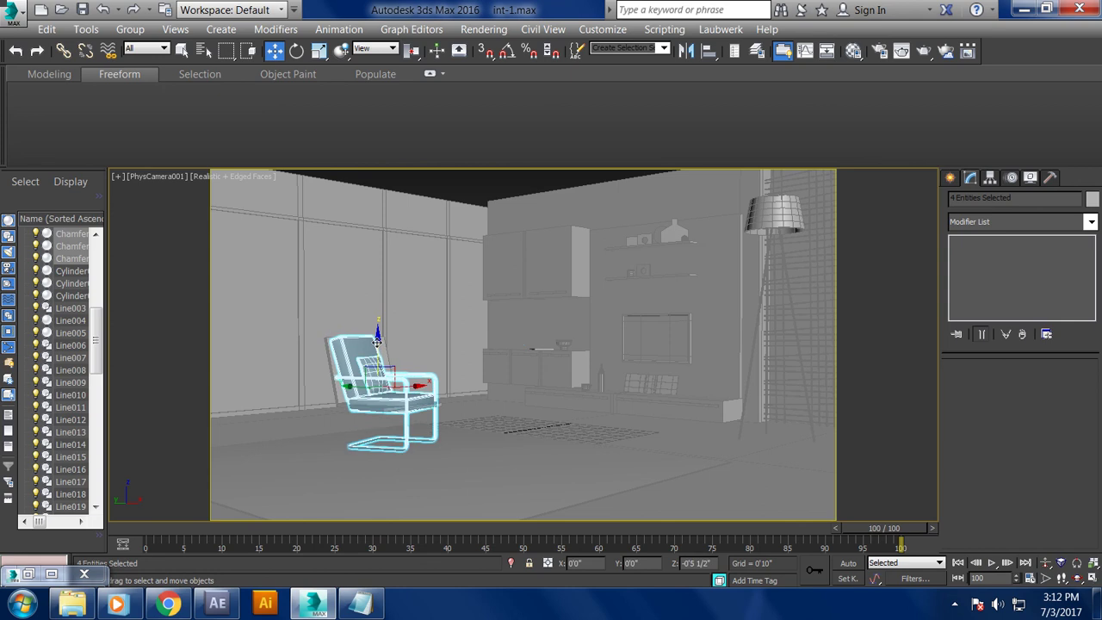
{"action": "key", "text": "ctrl+z"}
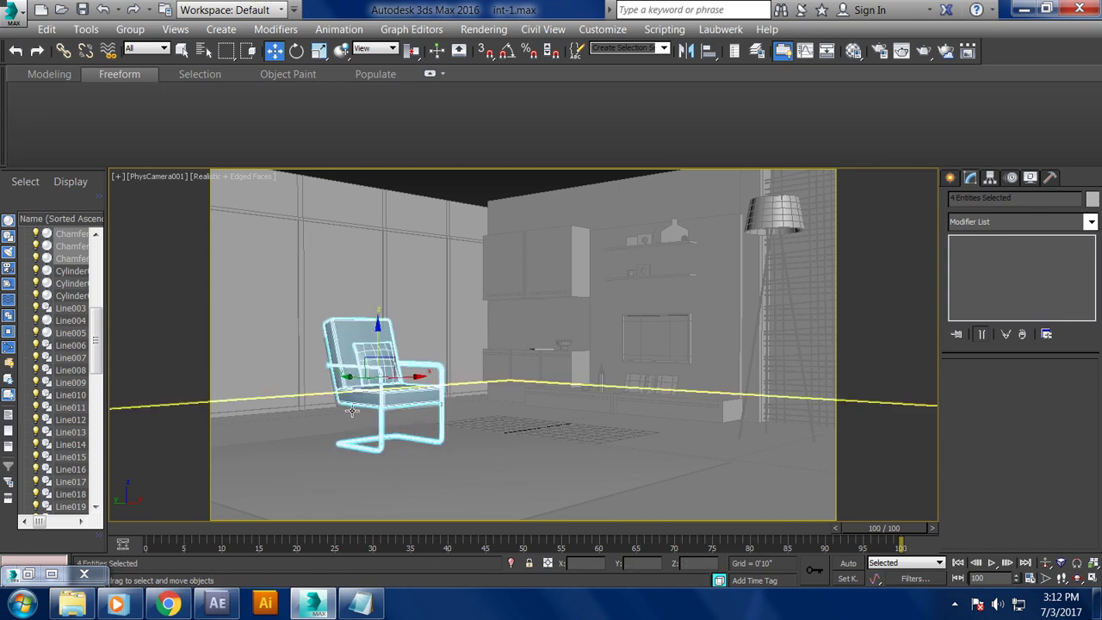
- Fix the selection to include the seat and turn the chair around its vertical axis
{"action": "left_click", "coordinate": [352, 410], "text": "ctrl"}
{"action": "key", "text": "ctrl+z"}
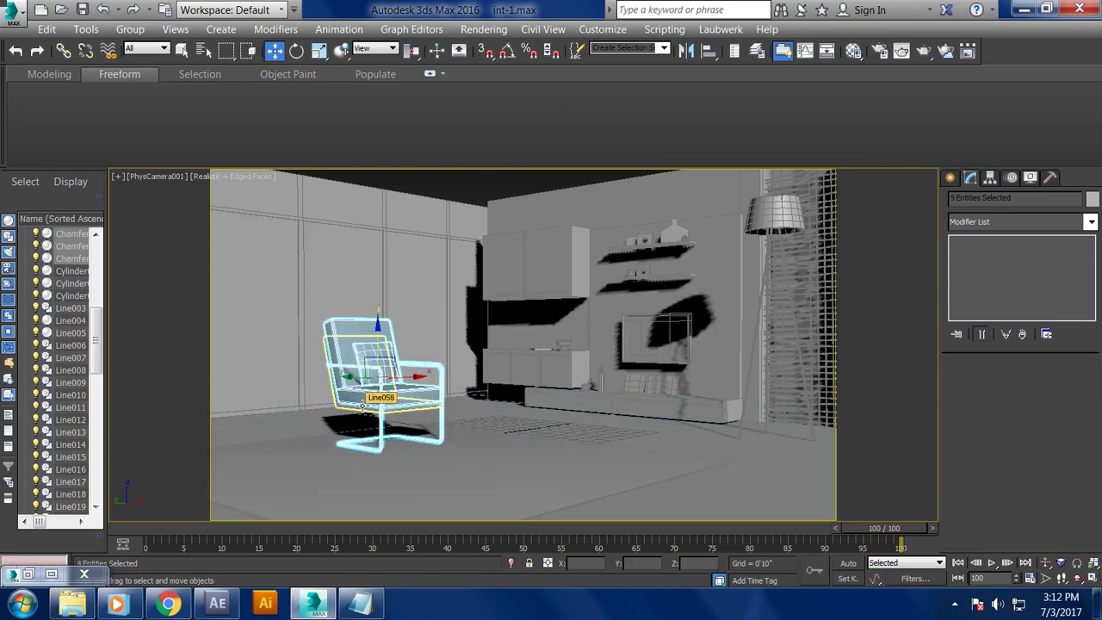
{"action": "left_click", "coordinate": [363, 404], "text": "ctrl"}
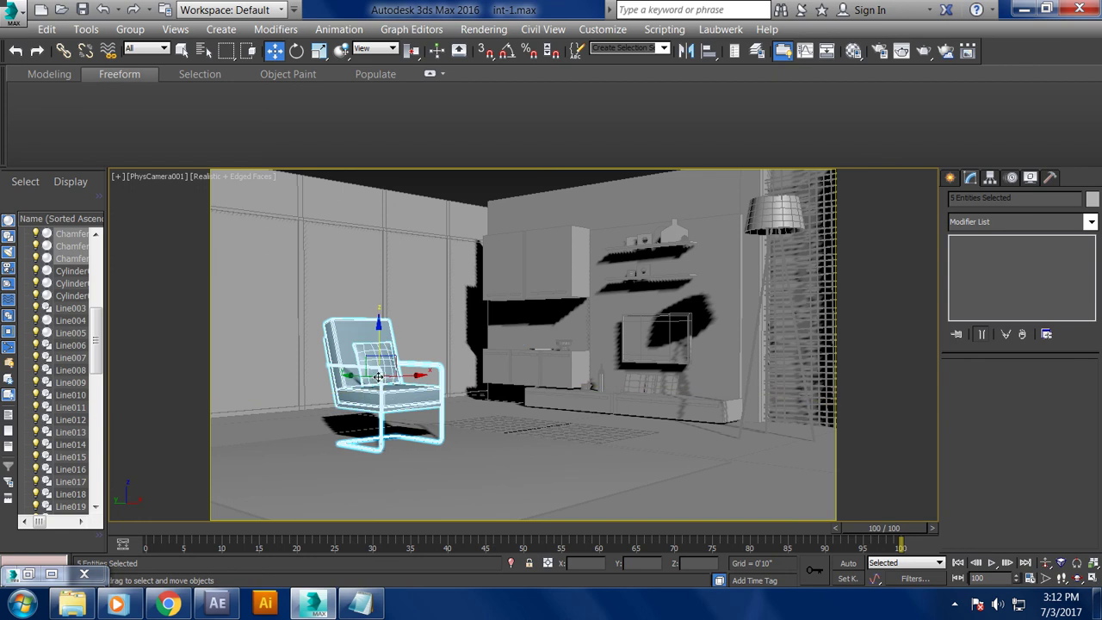
{"action": "key", "text": "ctrl+z"}
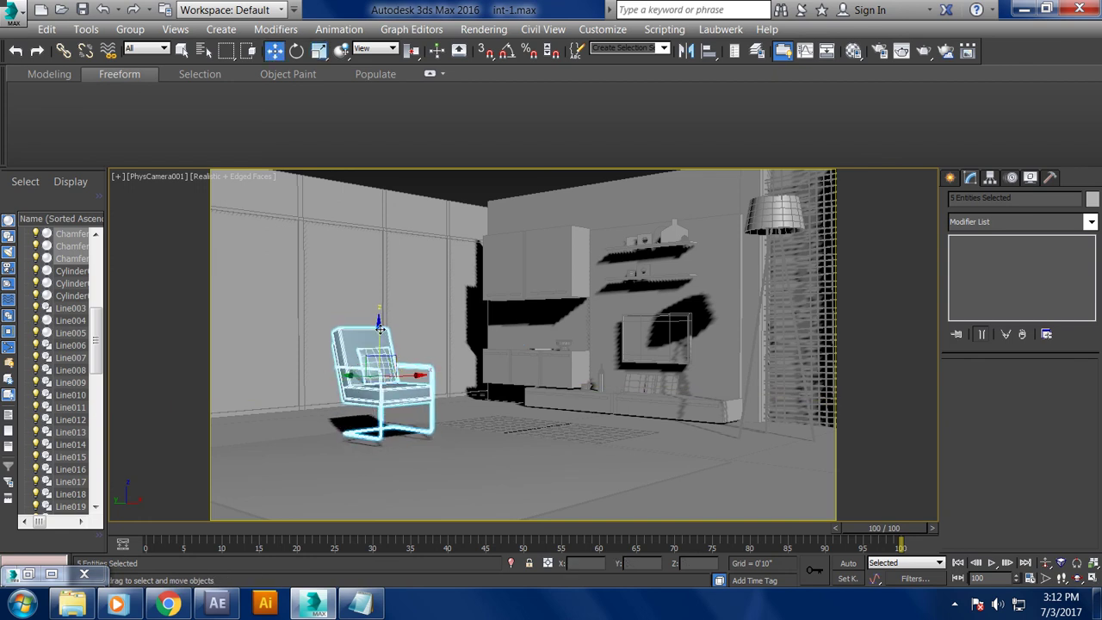
{"action": "key", "text": "r"}
{"action": "key", "text": "e"}
{"action": "left_click_drag", "start_coordinate": [389, 389], "coordinate": [409, 395]}
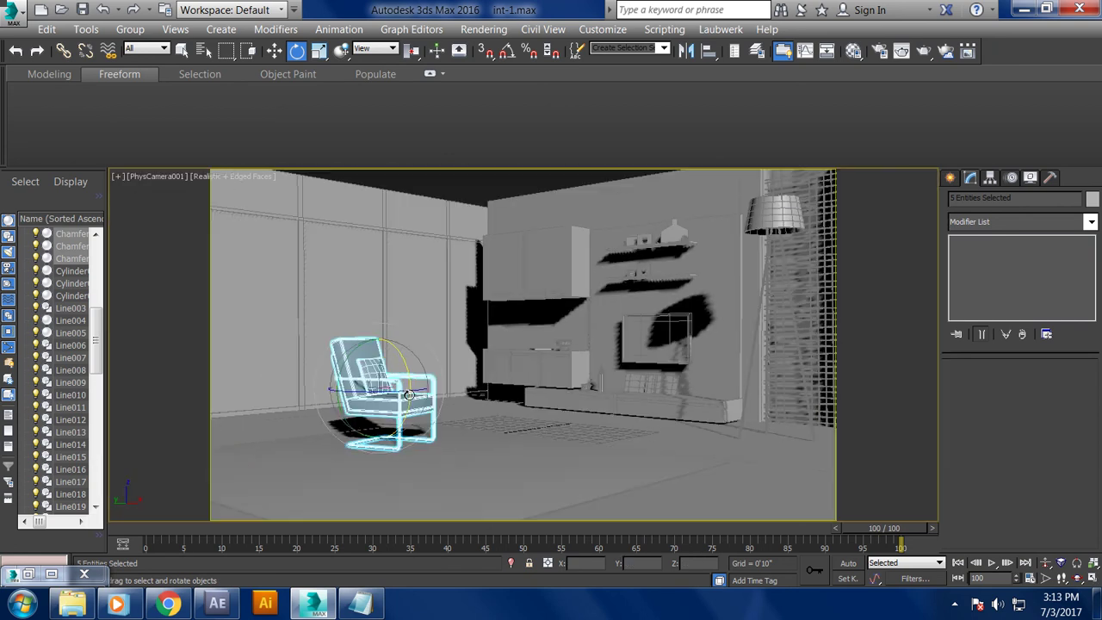
- Compare the chair against the reference render, then close the render window
{"action": "left_click", "coordinate": [28, 574]}
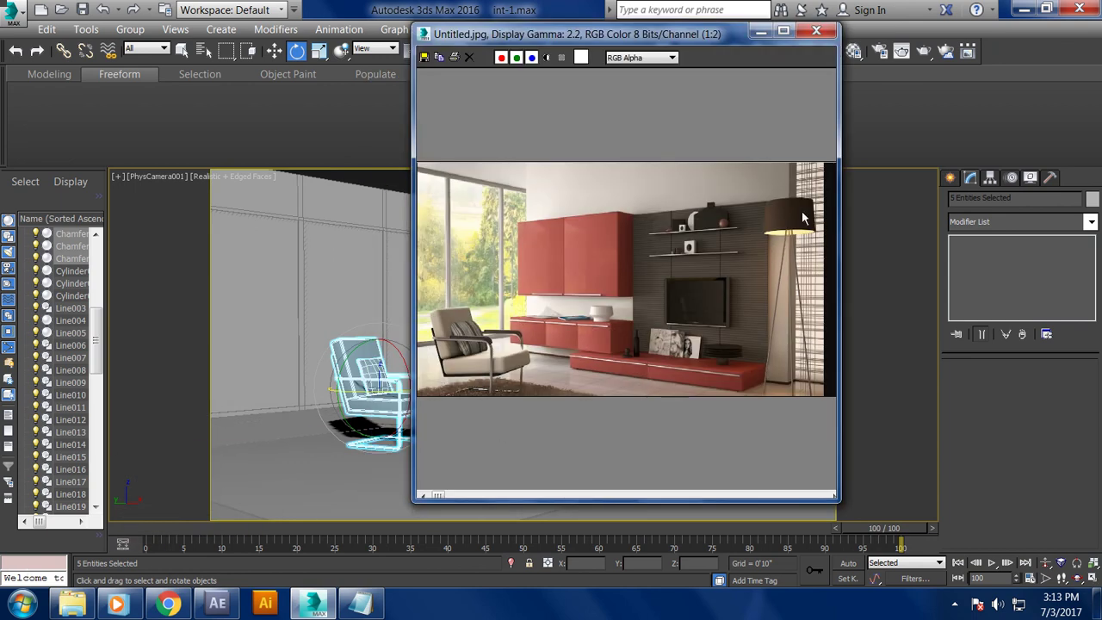
{"action": "left_click", "coordinate": [759, 33]}
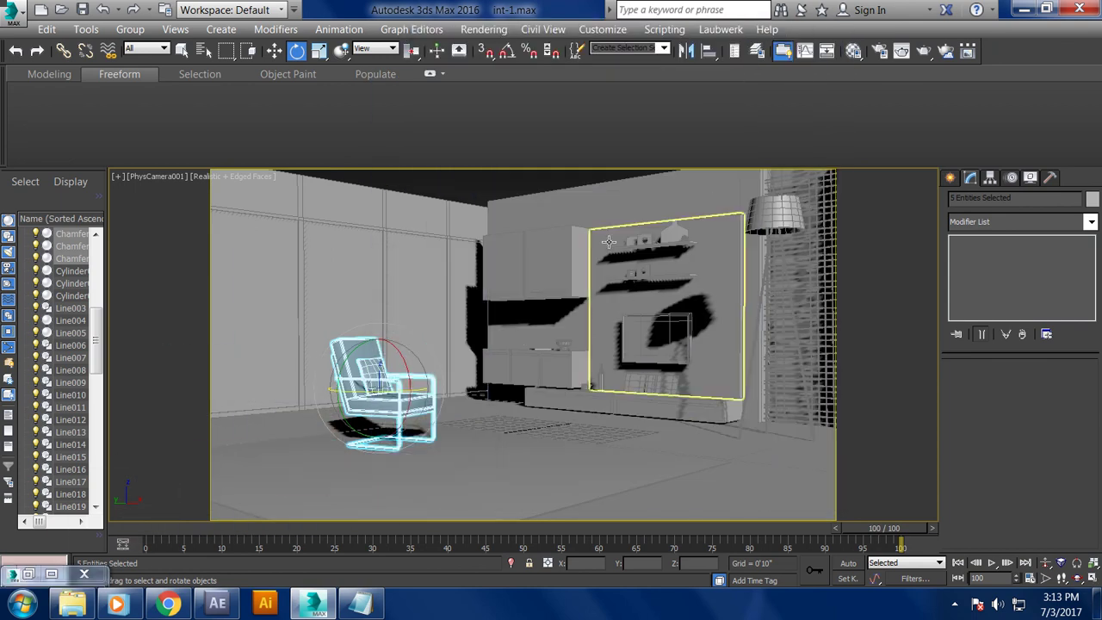
{"action": "left_click", "coordinate": [609, 202]}
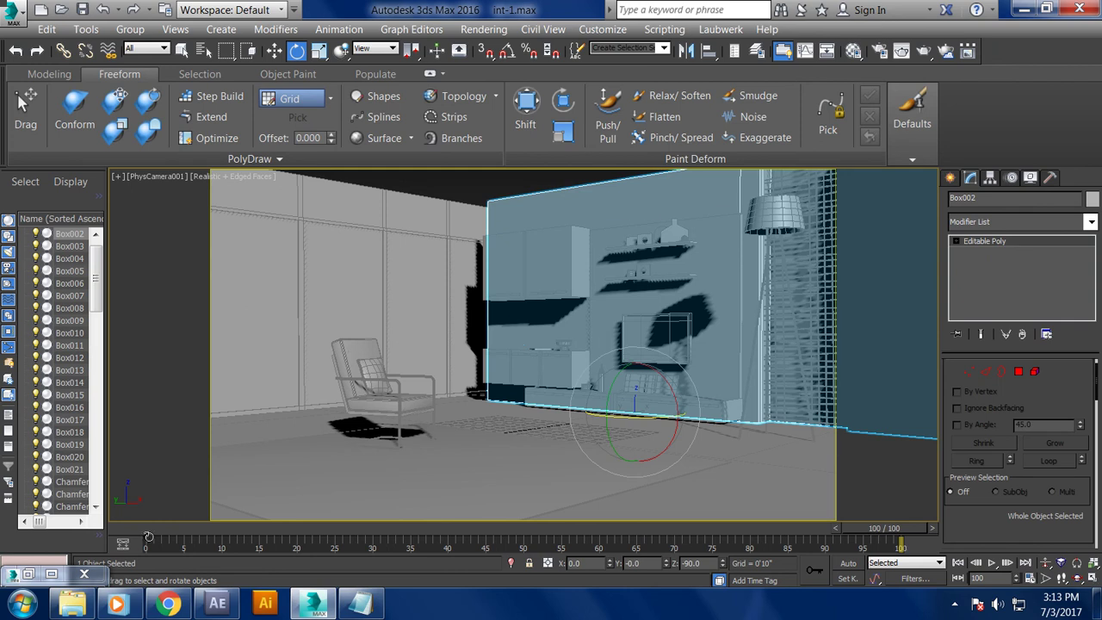
{"action": "left_click", "coordinate": [47, 575]}
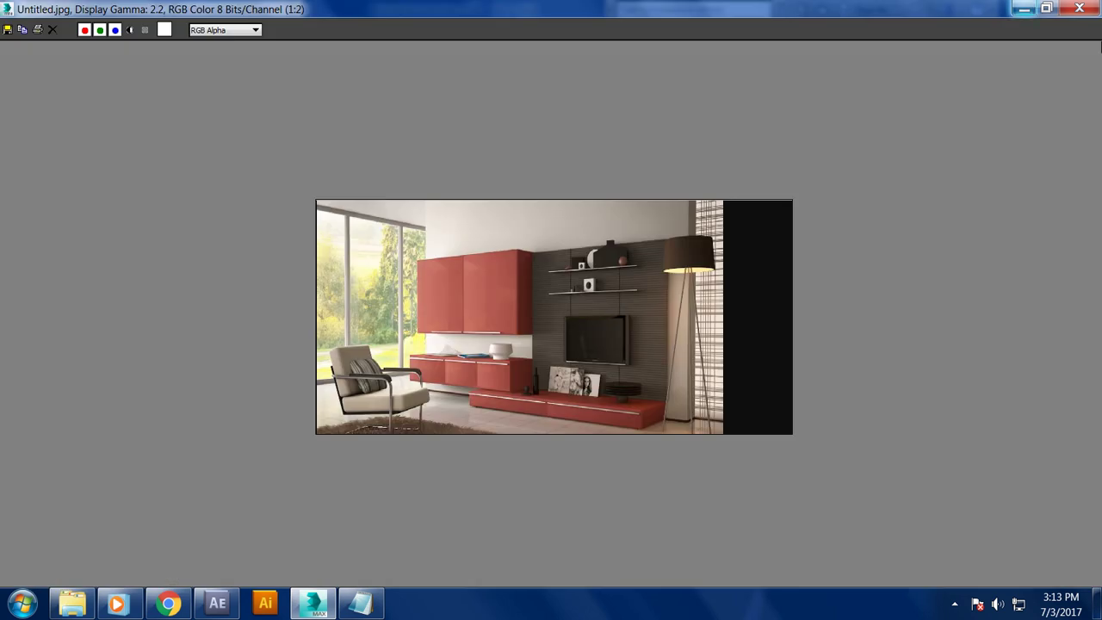
{"action": "left_click", "coordinate": [1022, 9]}
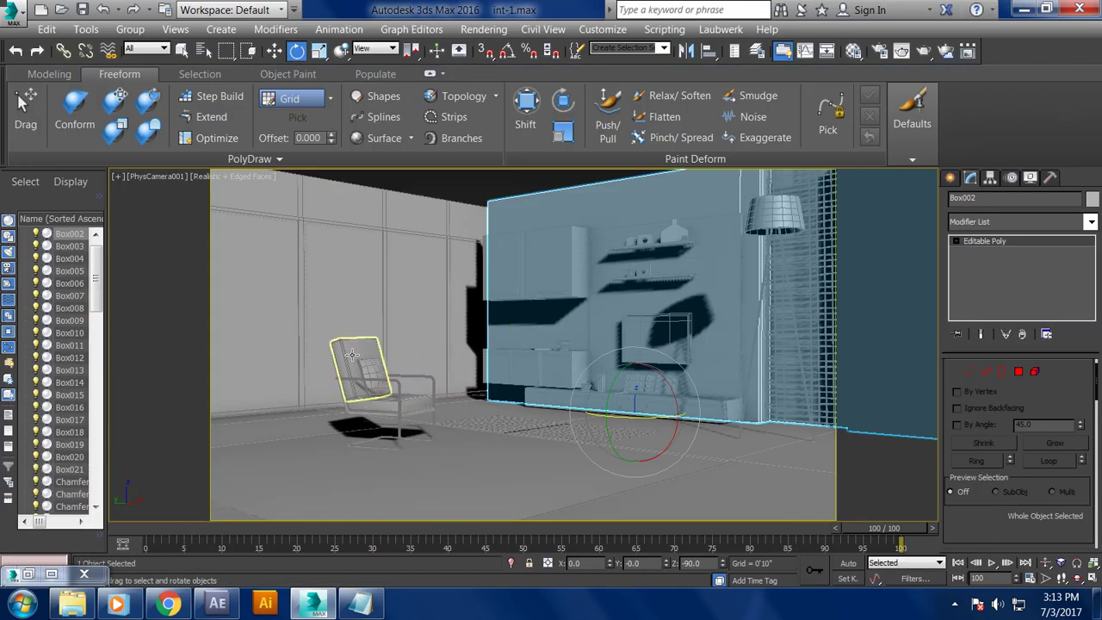
- Select the chair cushions, frame and base and scale the whole chair up uniformly
{"action": "left_click", "coordinate": [366, 362]}
{"action": "left_click", "coordinate": [385, 404], "text": "ctrl"}
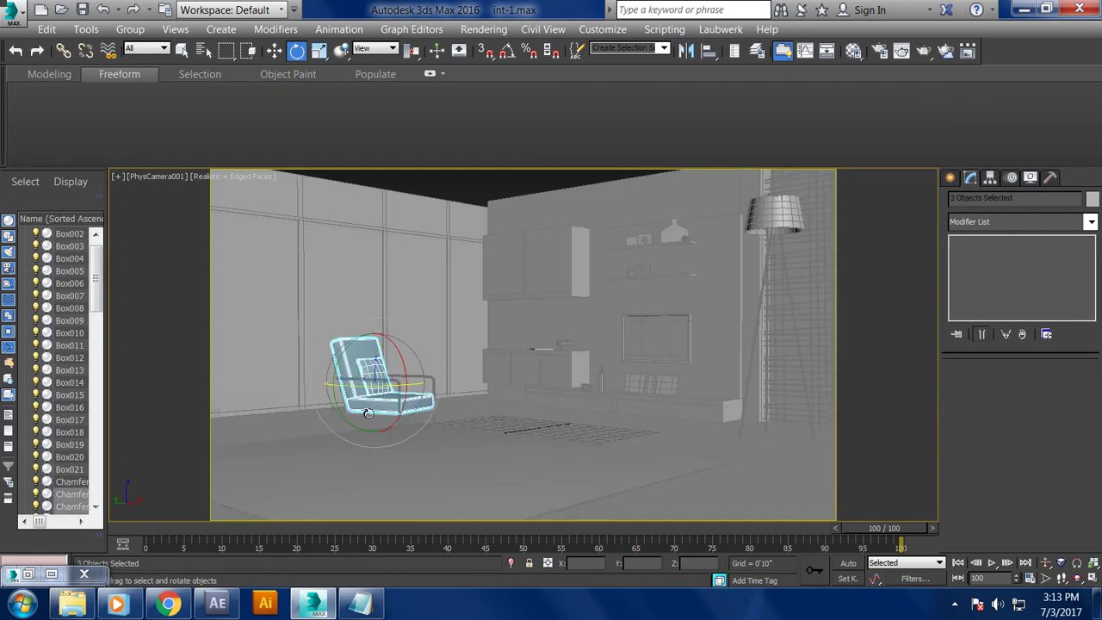
{"action": "left_click", "coordinate": [398, 444], "text": "ctrl"}
{"action": "key", "text": "r"}
{"action": "left_click_drag", "start_coordinate": [377, 381], "coordinate": [383, 343]}
{"action": "key", "text": "w"}
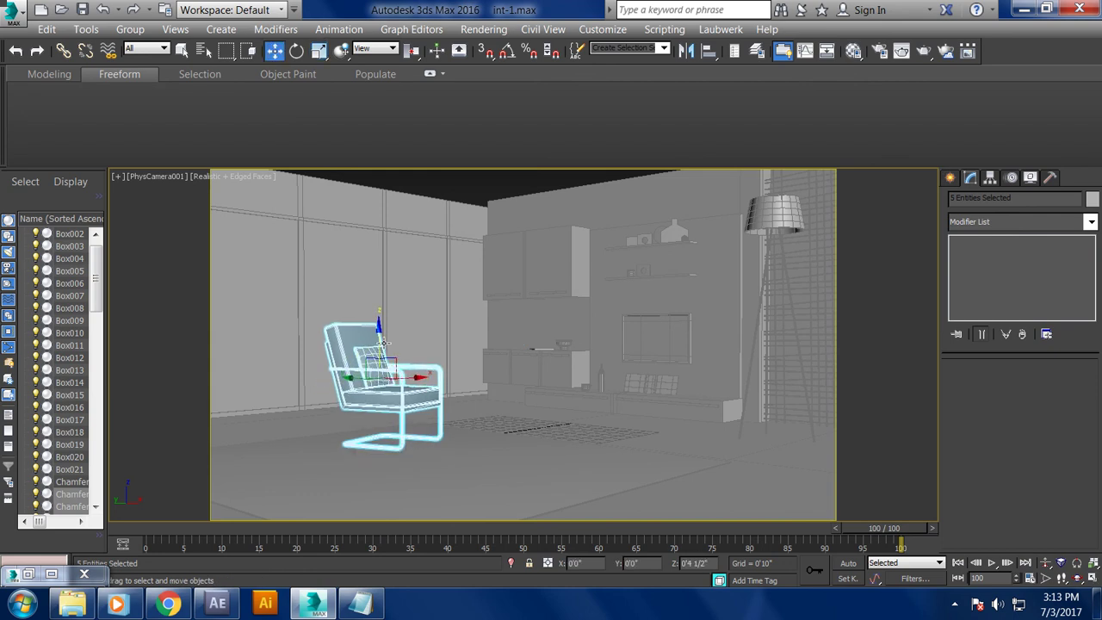
- Zoom out over the room and save the scene file
{"action": "key", "text": "q"}
{"action": "scroll", "coordinate": [383, 343], "scroll_direction": "up", "scroll_amount": 3}
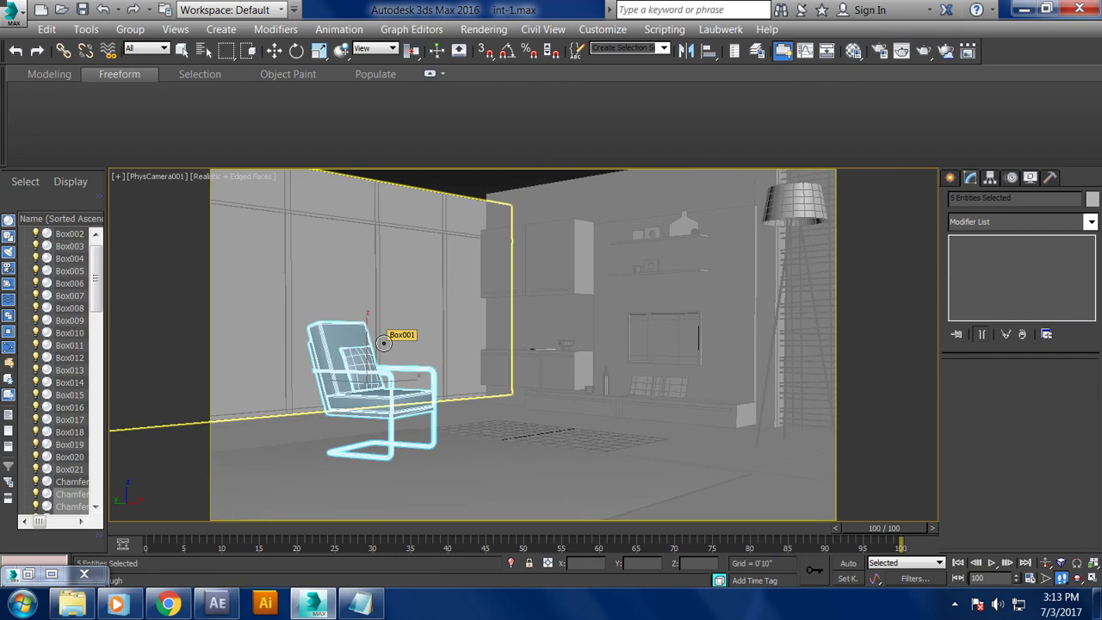
{"action": "scroll", "coordinate": [383, 342], "scroll_direction": "up", "scroll_amount": 1}
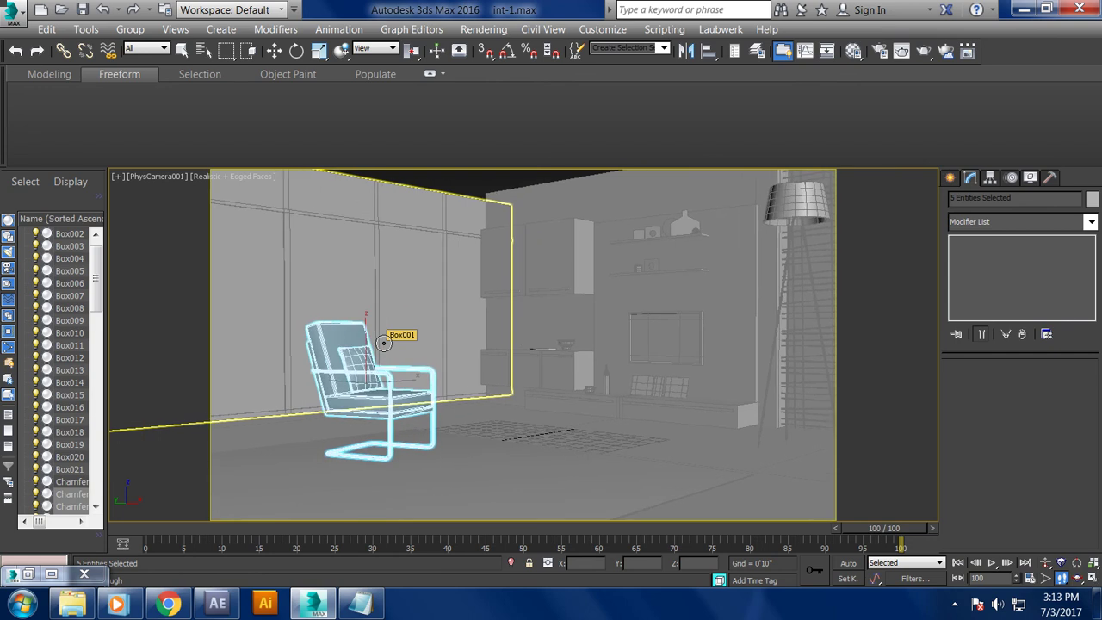
{"action": "scroll", "coordinate": [383, 343], "scroll_direction": "up", "scroll_amount": 1}
{"action": "scroll", "coordinate": [383, 342], "scroll_direction": "up", "scroll_amount": 1}
{"action": "scroll", "coordinate": [383, 343], "scroll_direction": "up", "scroll_amount": 1}
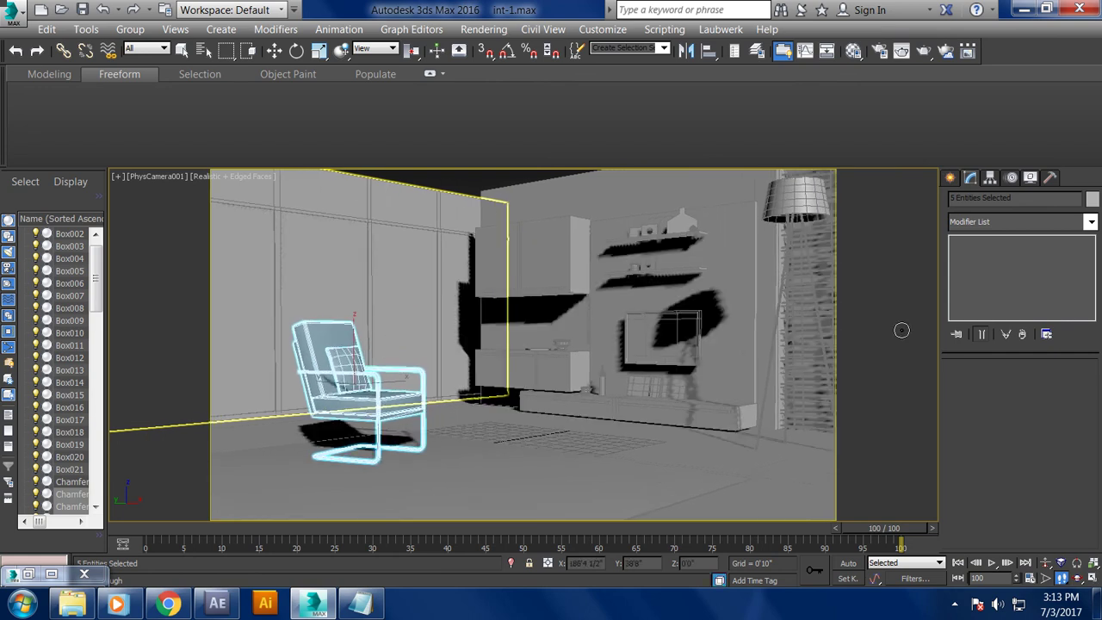
{"action": "left_click", "coordinate": [949, 178]}
{"action": "left_click", "coordinate": [12, 15]}
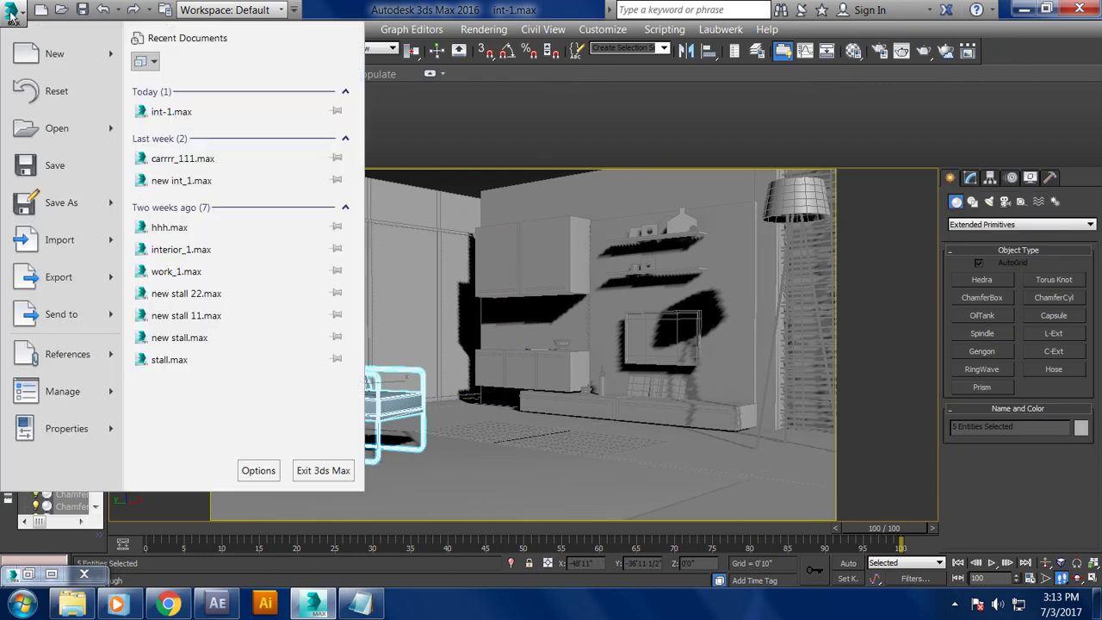
{"action": "left_click", "coordinate": [54, 164]}
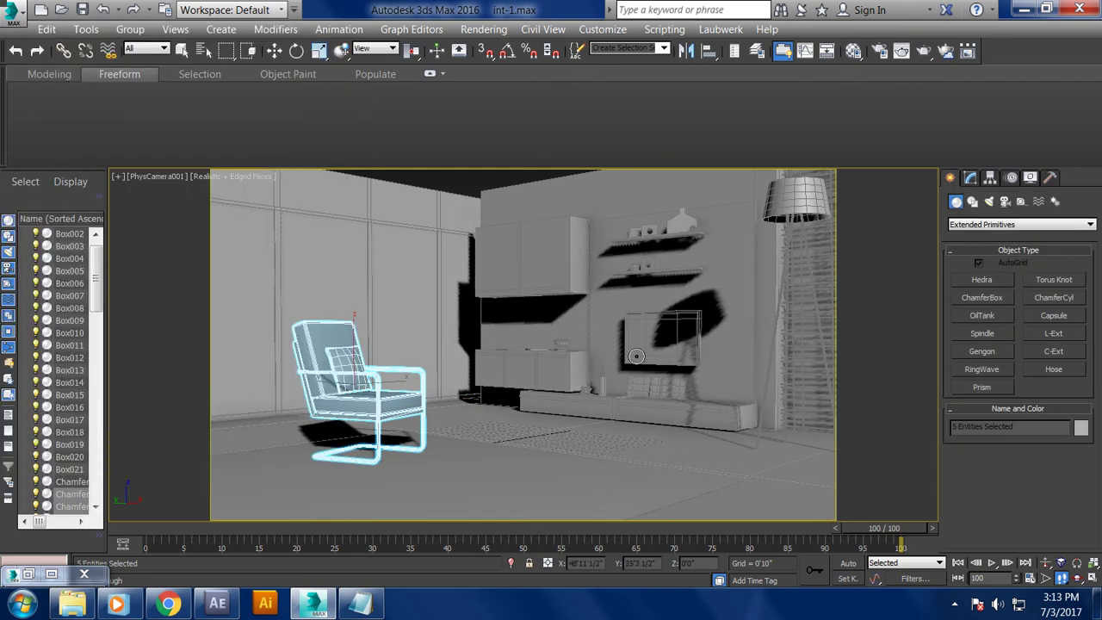
{"action": "left_click", "coordinate": [970, 178]}
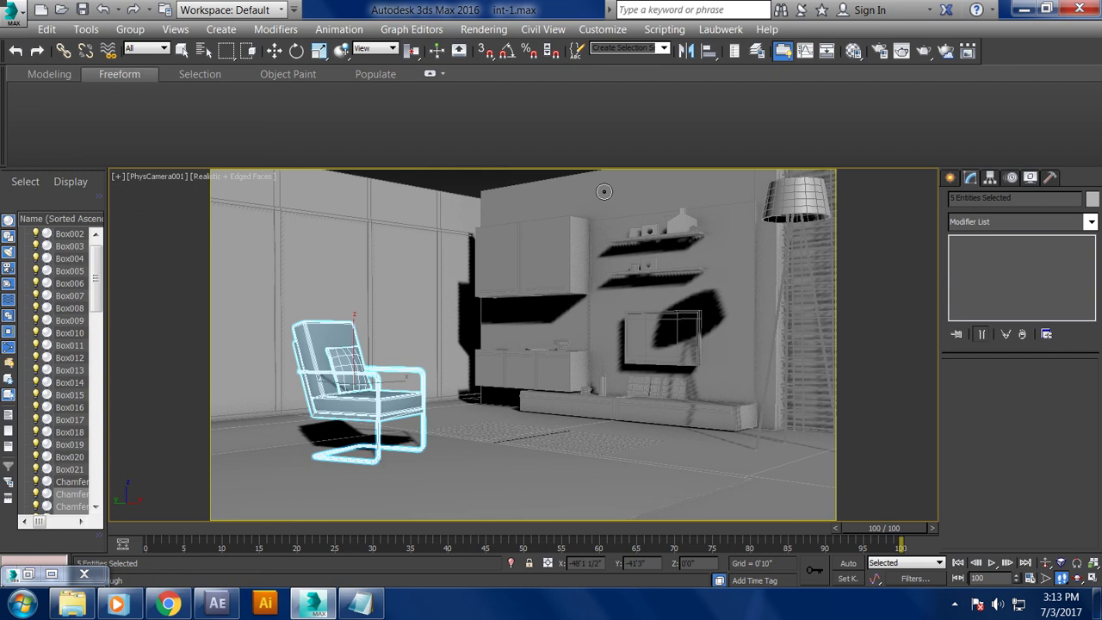
{"action": "left_click", "coordinate": [274, 51]}
{"action": "left_click", "coordinate": [629, 262]}
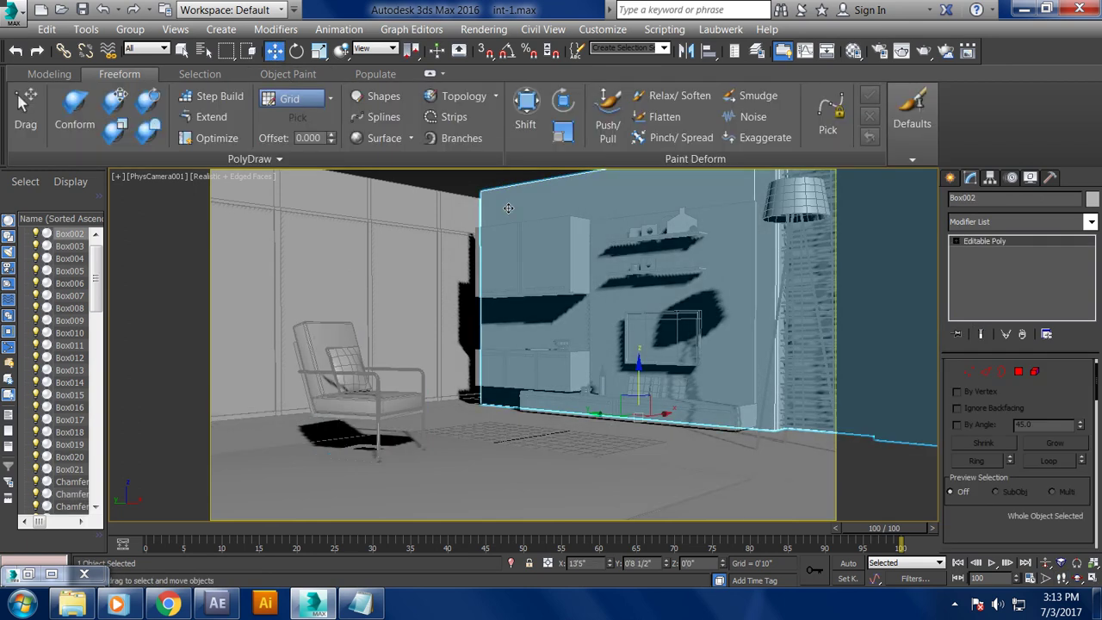
- In the maximized Front view, raise the top vertices of a box to make it taller
{"action": "key", "text": "alt+w"}
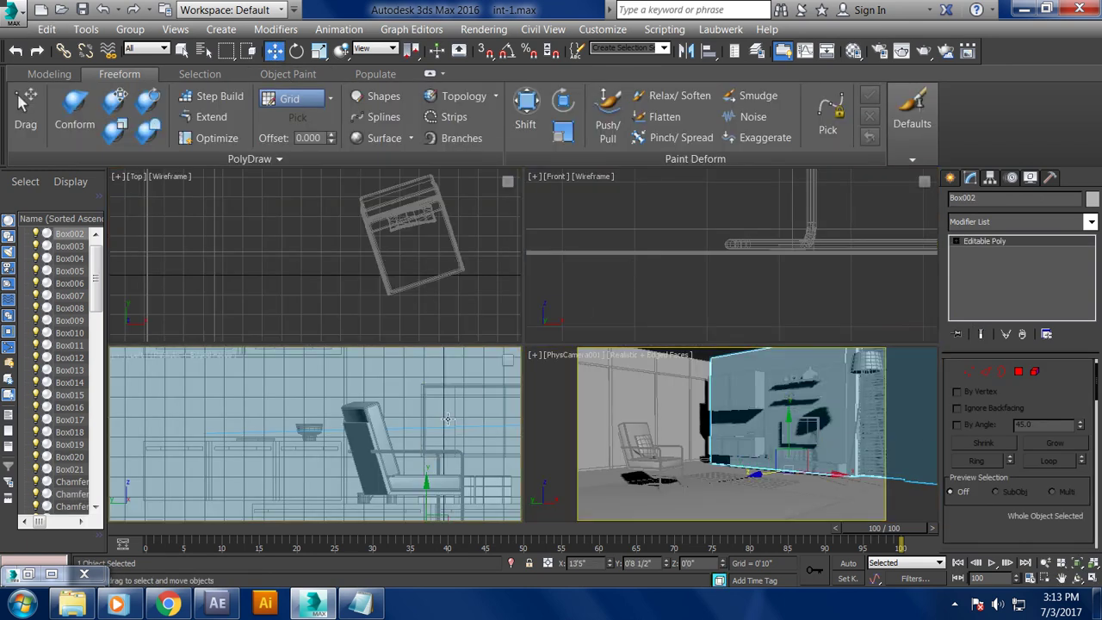
{"action": "key", "text": "alt+w"}
{"action": "scroll", "coordinate": [679, 327], "scroll_direction": "down", "scroll_amount": 3}
{"action": "scroll", "coordinate": [620, 422], "scroll_direction": "down", "scroll_amount": 3}
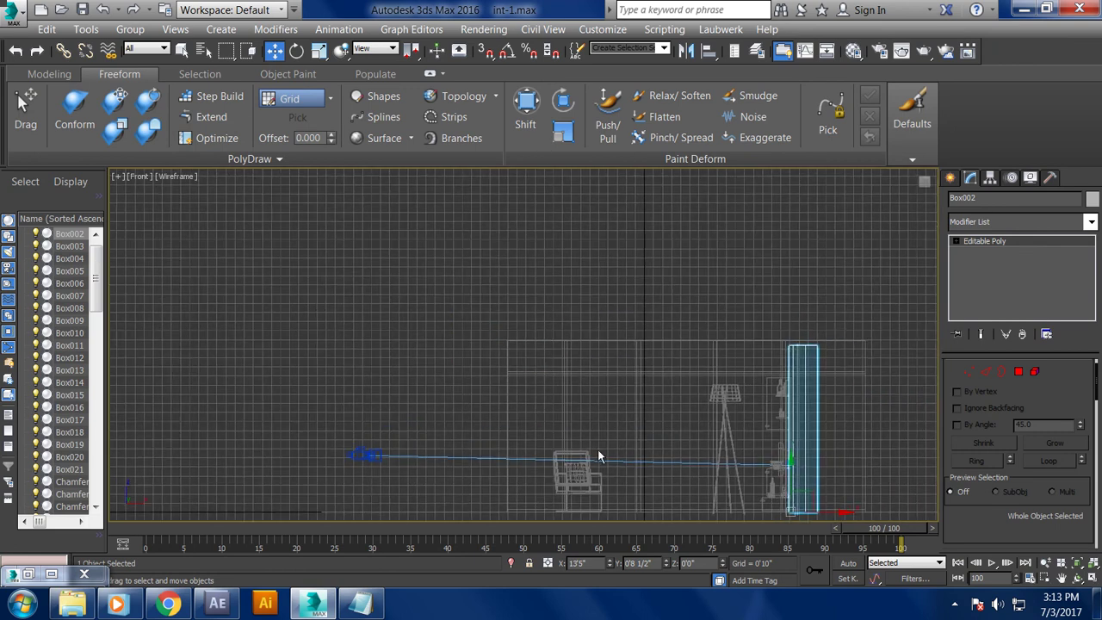
{"action": "scroll", "coordinate": [602, 396], "scroll_direction": "down", "scroll_amount": 2}
{"action": "key", "text": "1"}
{"action": "left_click_drag", "start_coordinate": [568, 288], "coordinate": [855, 385]}
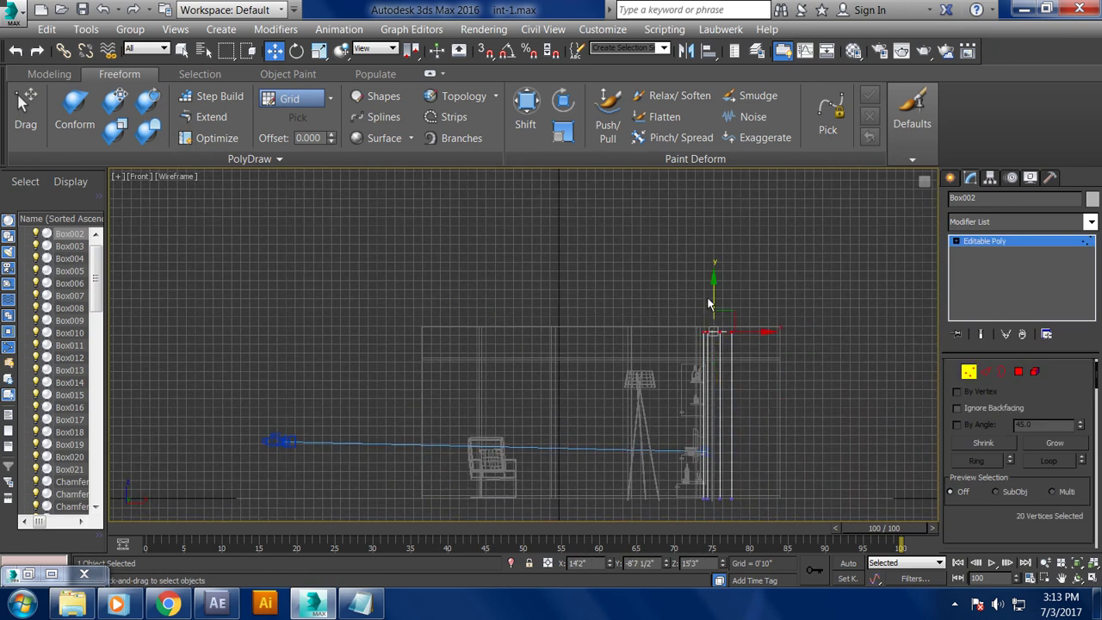
{"action": "left_click_drag", "start_coordinate": [713, 291], "coordinate": [714, 275]}
{"action": "left_click", "coordinate": [985, 241]}
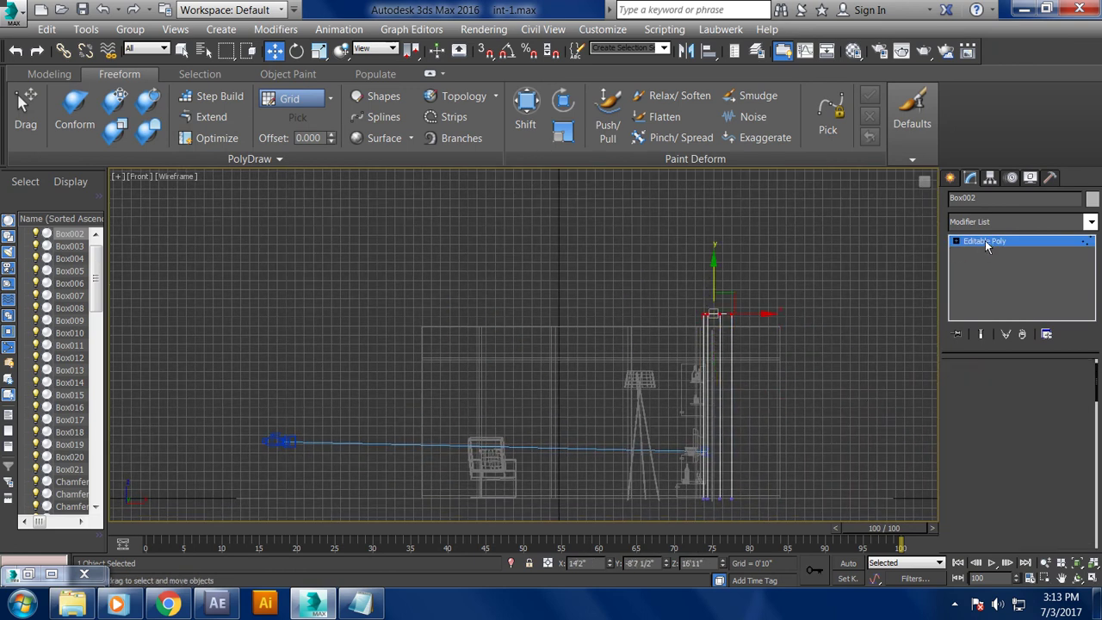
- Select the wall frame and move its top row of vertices higher
{"action": "left_click", "coordinate": [587, 326]}
{"action": "key", "text": "1"}
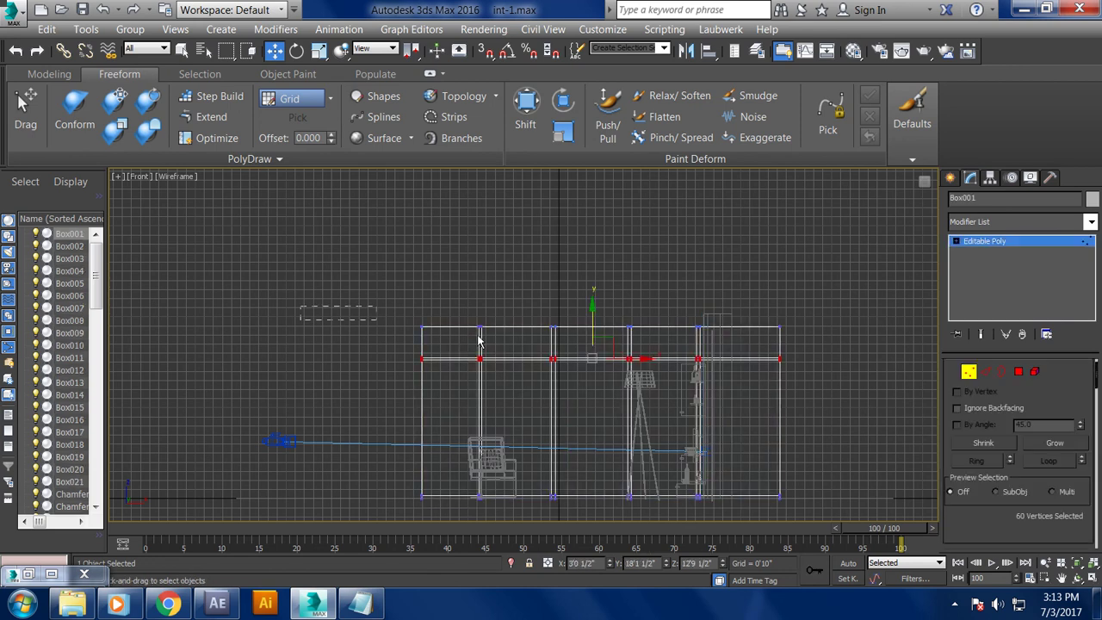
{"action": "left_click_drag", "start_coordinate": [967, 387], "coordinate": [967, 386]}
{"action": "left_click_drag", "start_coordinate": [593, 320], "coordinate": [593, 315]}
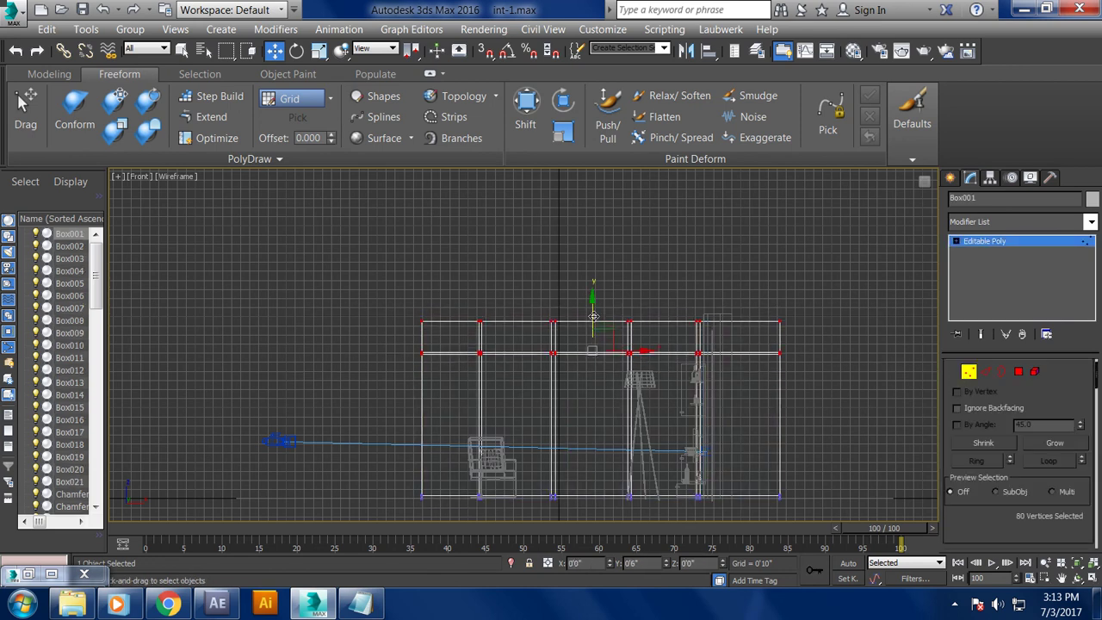
{"action": "left_click_drag", "start_coordinate": [370, 286], "coordinate": [919, 342]}
{"action": "left_click_drag", "start_coordinate": [592, 290], "coordinate": [592, 280]}
- Check the frames in the camera view and raise the top vertex row further
{"action": "key", "text": "alt+w"}
{"action": "left_click", "coordinate": [675, 425]}
{"action": "key", "text": "alt+w"}
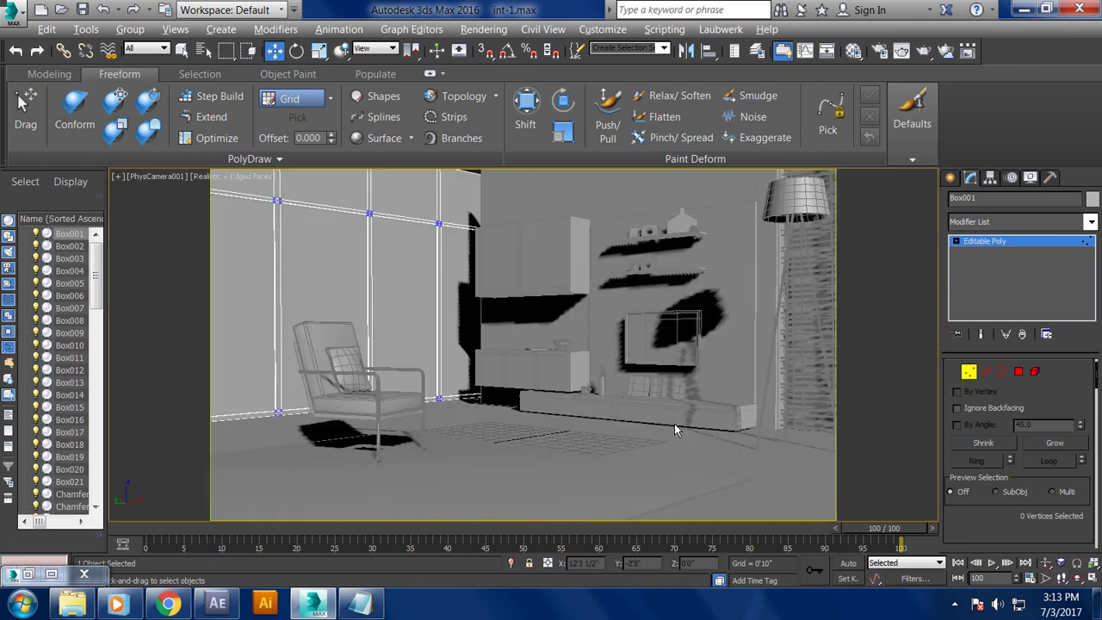
{"action": "key", "text": "alt+w"}
{"action": "key", "text": "ctrl+a"}
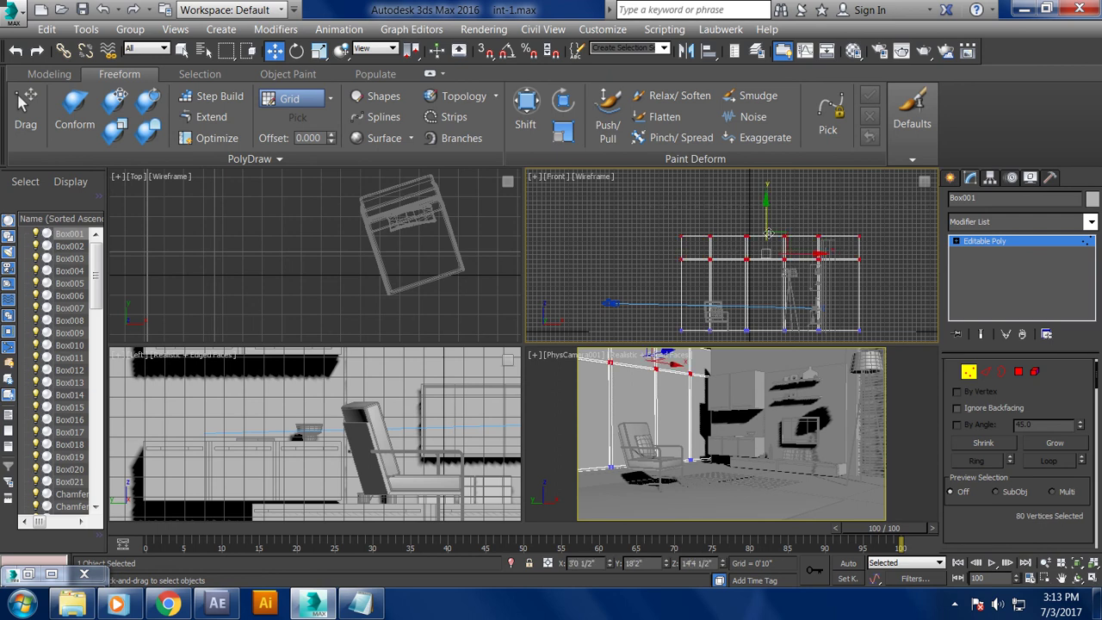
{"action": "left_click_drag", "start_coordinate": [768, 223], "coordinate": [768, 218]}
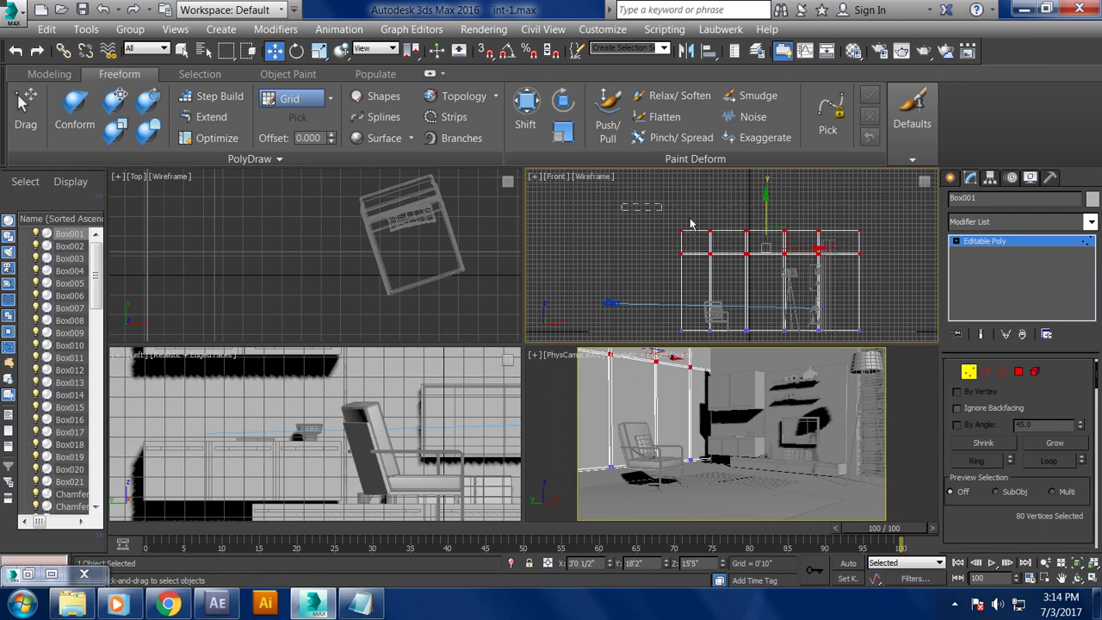
{"action": "left_click_drag", "start_coordinate": [621, 204], "coordinate": [917, 244]}
{"action": "left_click_drag", "start_coordinate": [766, 231], "coordinate": [766, 225]}
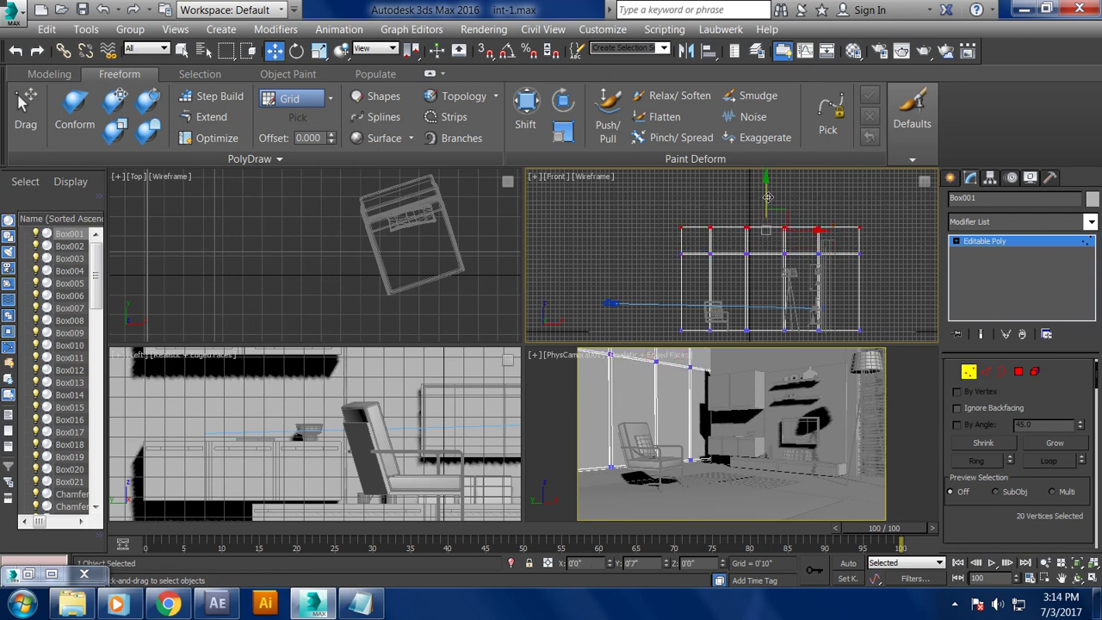
{"action": "left_click", "coordinate": [741, 359]}
{"action": "key", "text": "alt+w"}
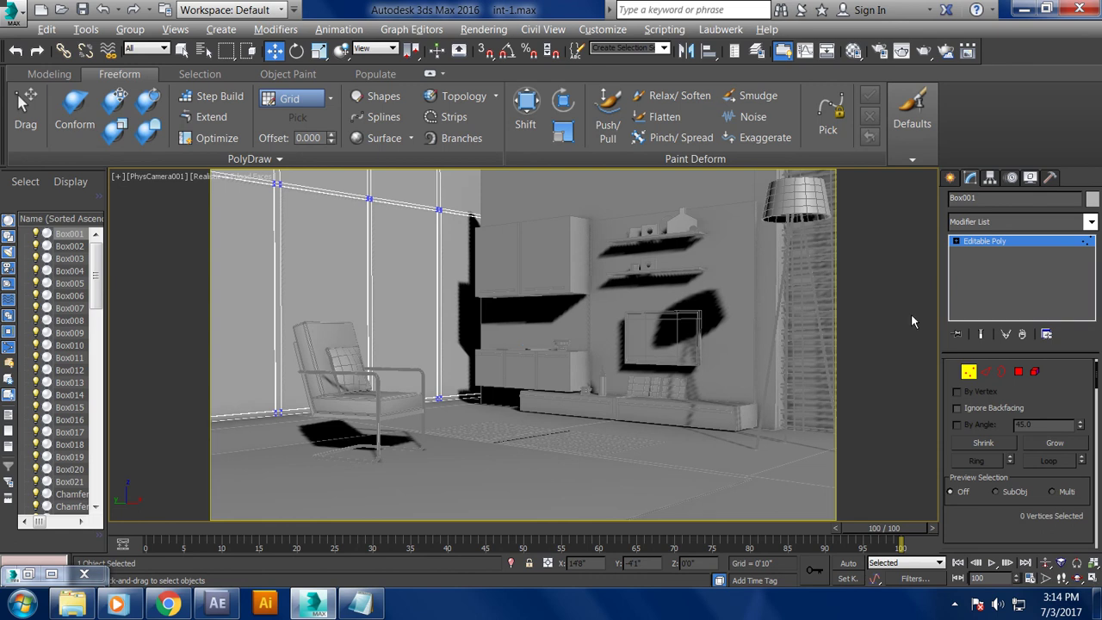
{"action": "left_click", "coordinate": [991, 243]}
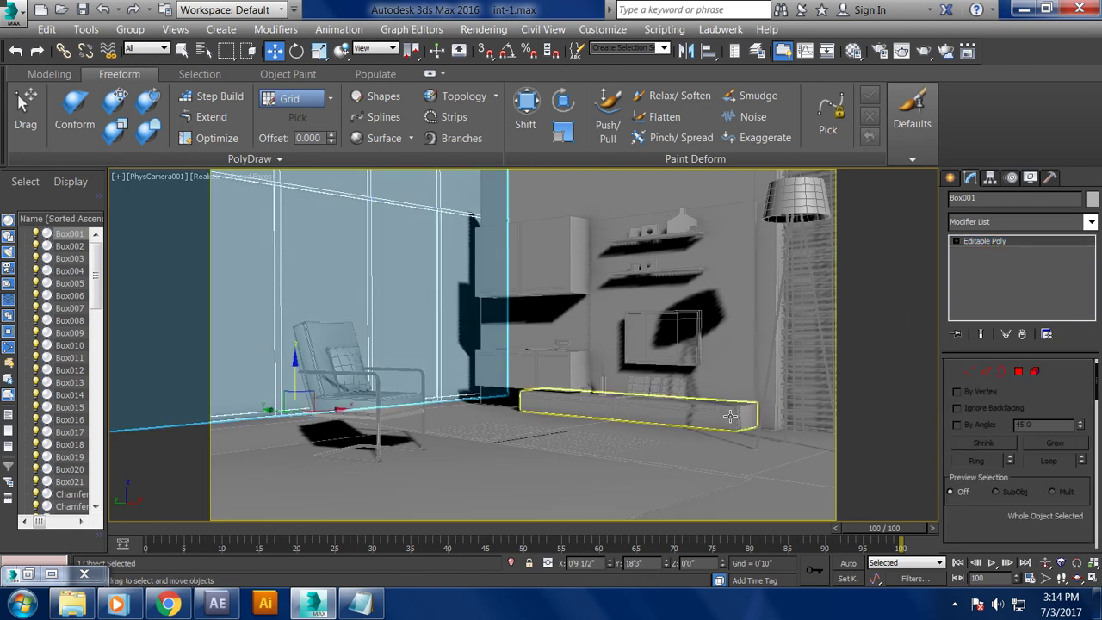
- Isolate the TV console (Box010) and select its side, thin strip and long lower front faces
{"action": "left_click", "coordinate": [729, 416]}
{"action": "key", "text": "alt+q"}
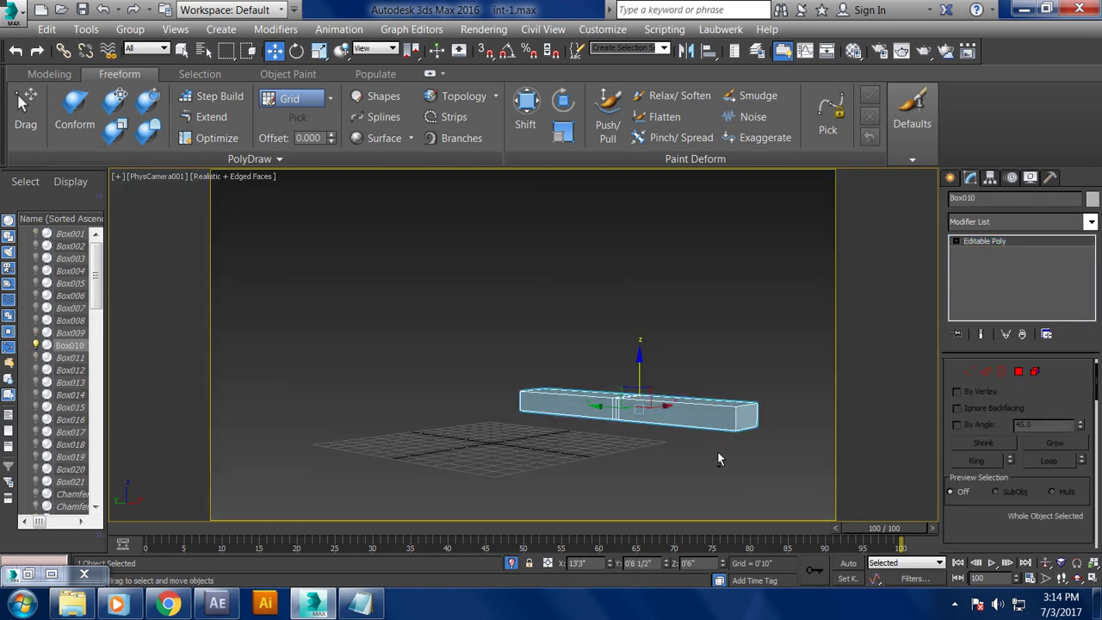
{"action": "key", "text": "p"}
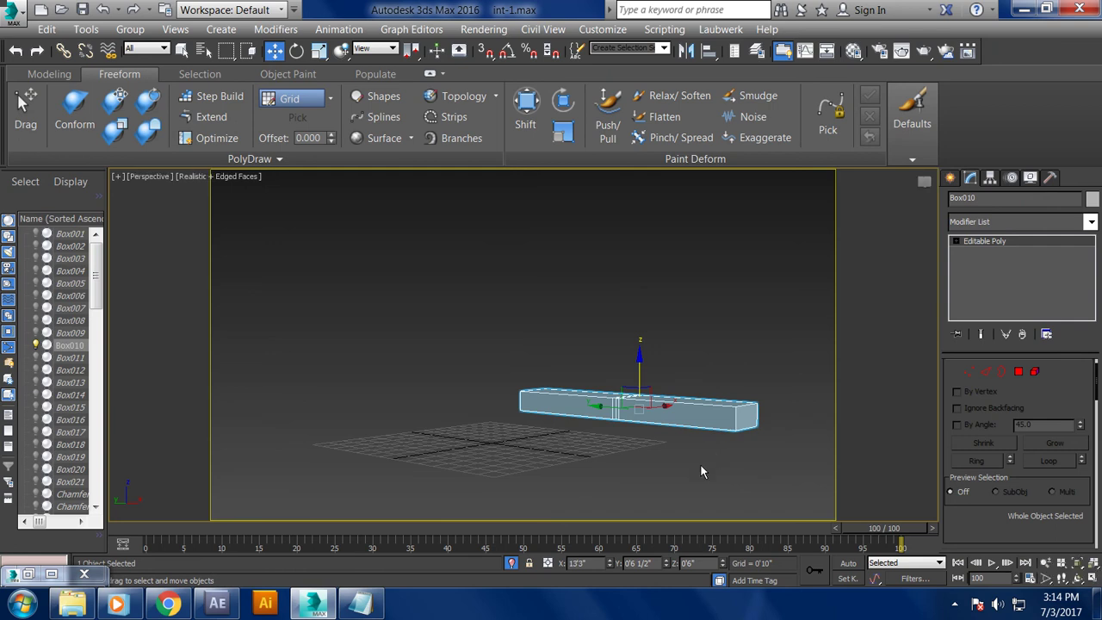
{"action": "middle_click_drag", "start_coordinate": [699, 463], "coordinate": [606, 355], "text": "alt"}
{"action": "scroll", "coordinate": [607, 353], "scroll_direction": "up", "scroll_amount": 3}
{"action": "left_click", "coordinate": [1018, 371]}
{"action": "left_click", "coordinate": [633, 253]}
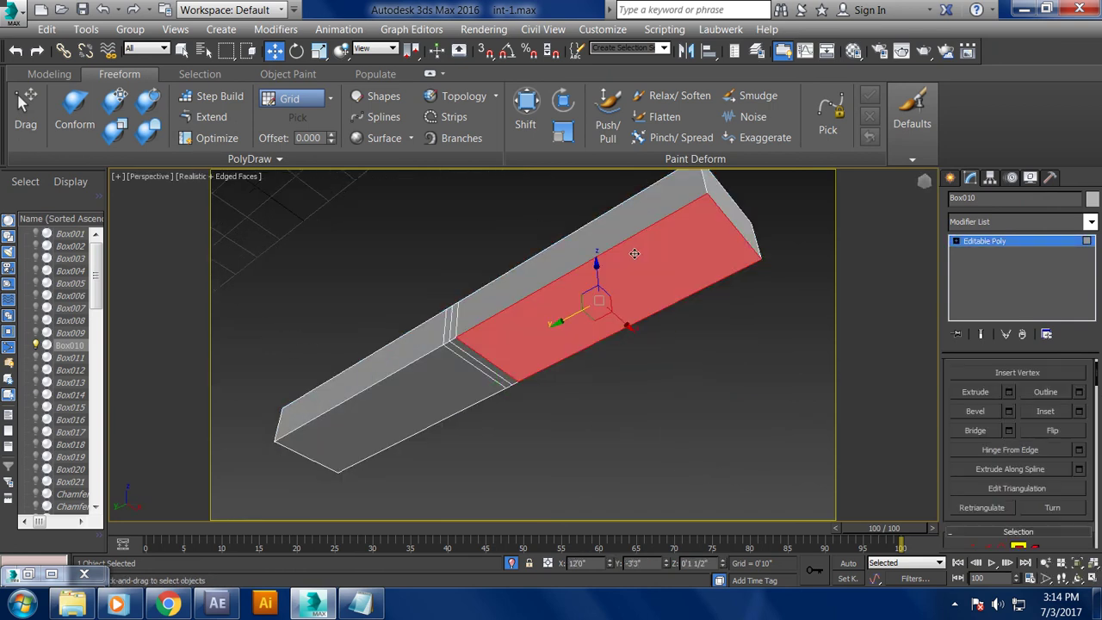
{"action": "left_click", "coordinate": [482, 360], "text": "ctrl"}
{"action": "left_click", "coordinate": [464, 374], "text": "ctrl"}
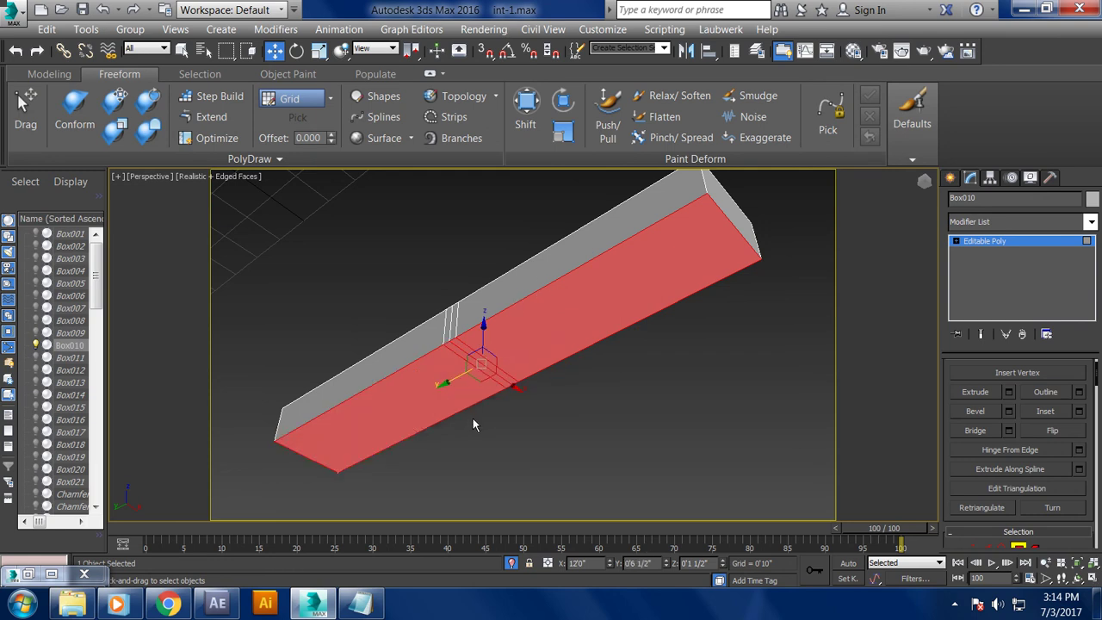
- Inset the selected faces by 0'2 1/2" and extrude them into a shallow panel
{"action": "left_click", "coordinate": [1081, 415]}
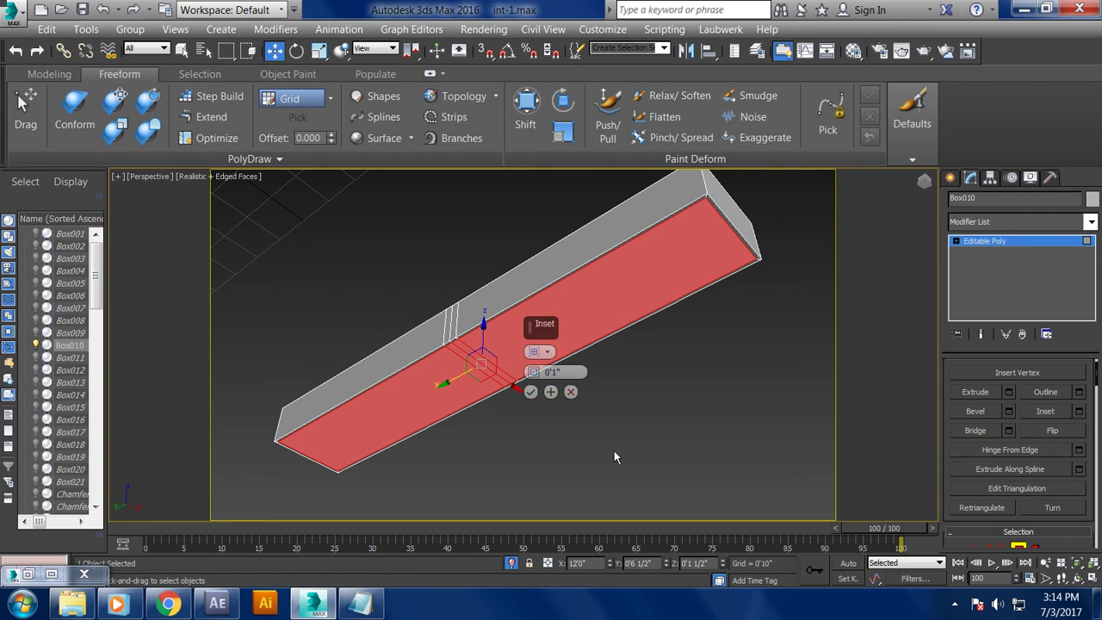
{"action": "left_click_drag", "start_coordinate": [534, 371], "coordinate": [537, 360]}
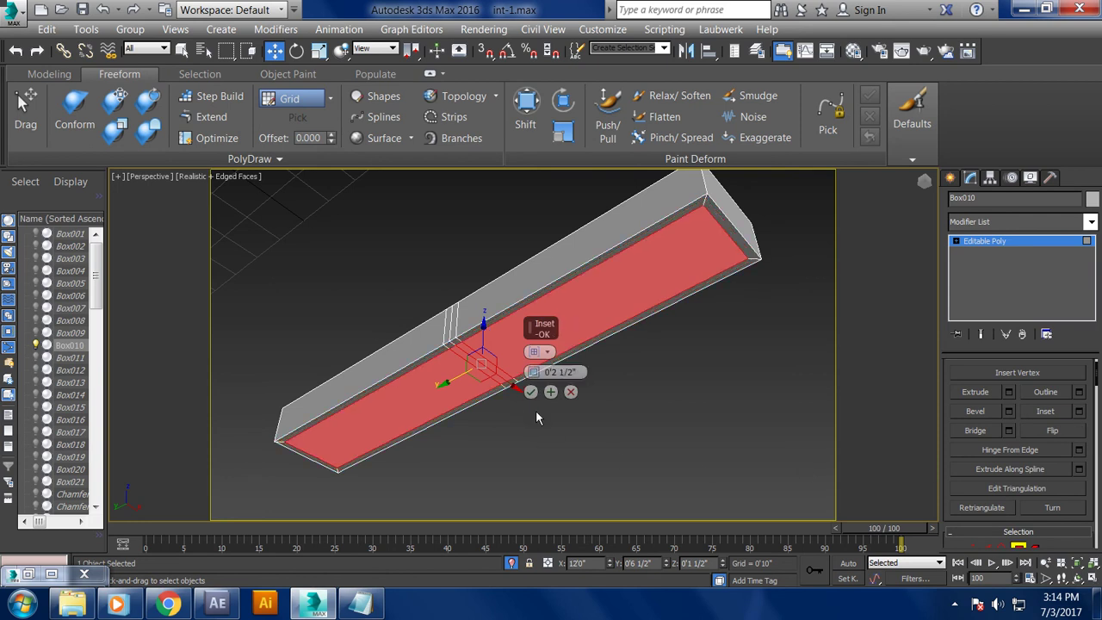
{"action": "left_click", "coordinate": [530, 391]}
{"action": "left_click", "coordinate": [1007, 391]}
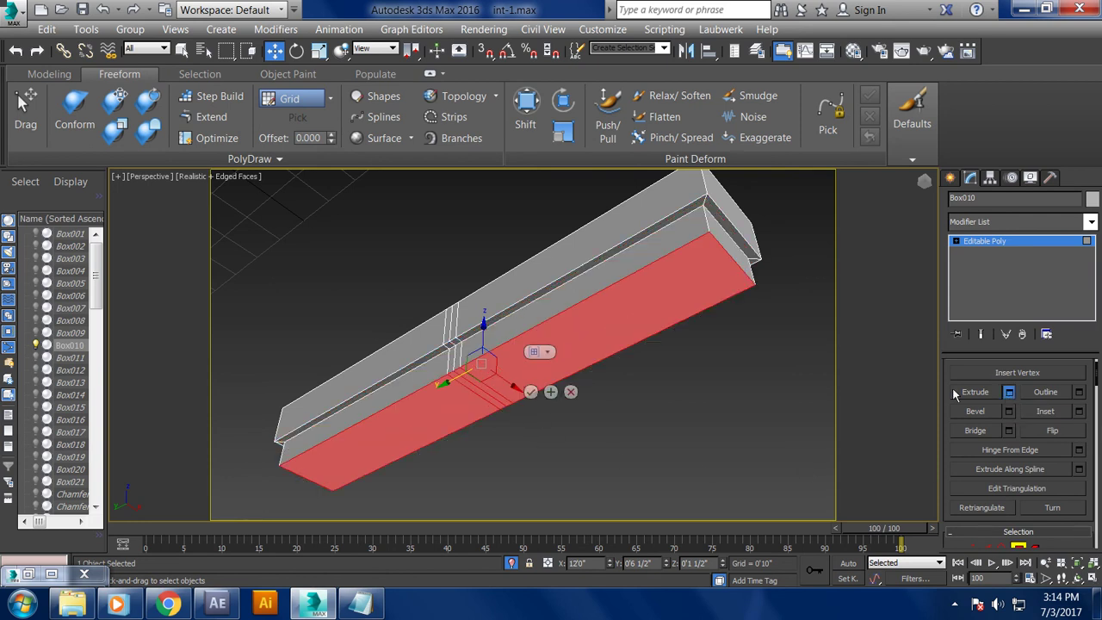
{"action": "left_click_drag", "start_coordinate": [537, 376], "coordinate": [537, 413]}
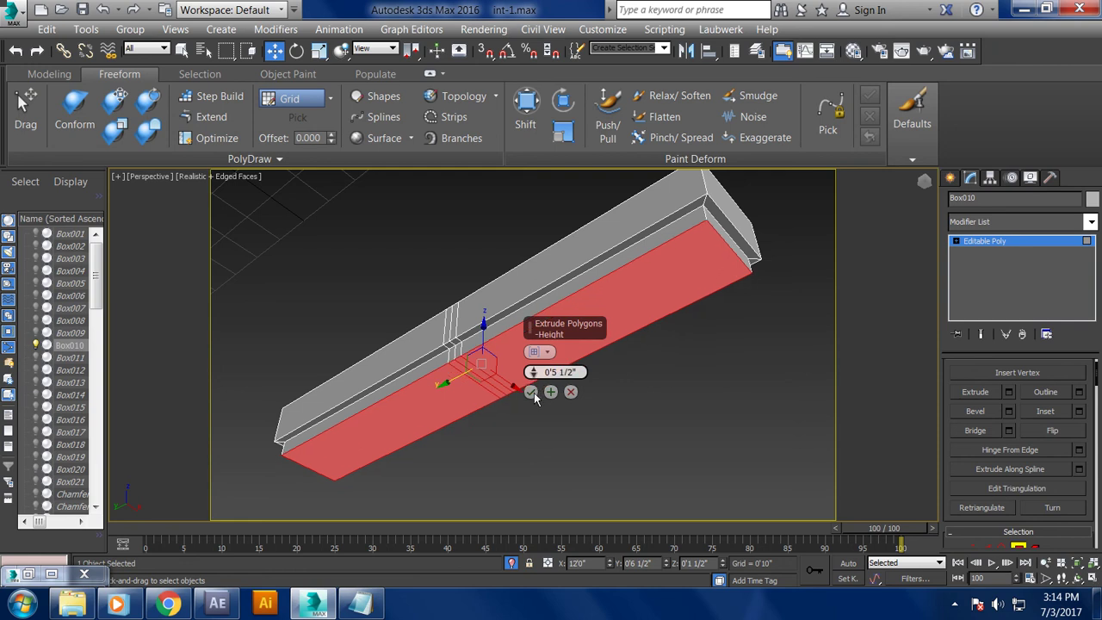
{"action": "left_click", "coordinate": [530, 391]}
- End isolation and return to the camera view of the whole room
{"action": "right_click", "coordinate": [674, 397]}
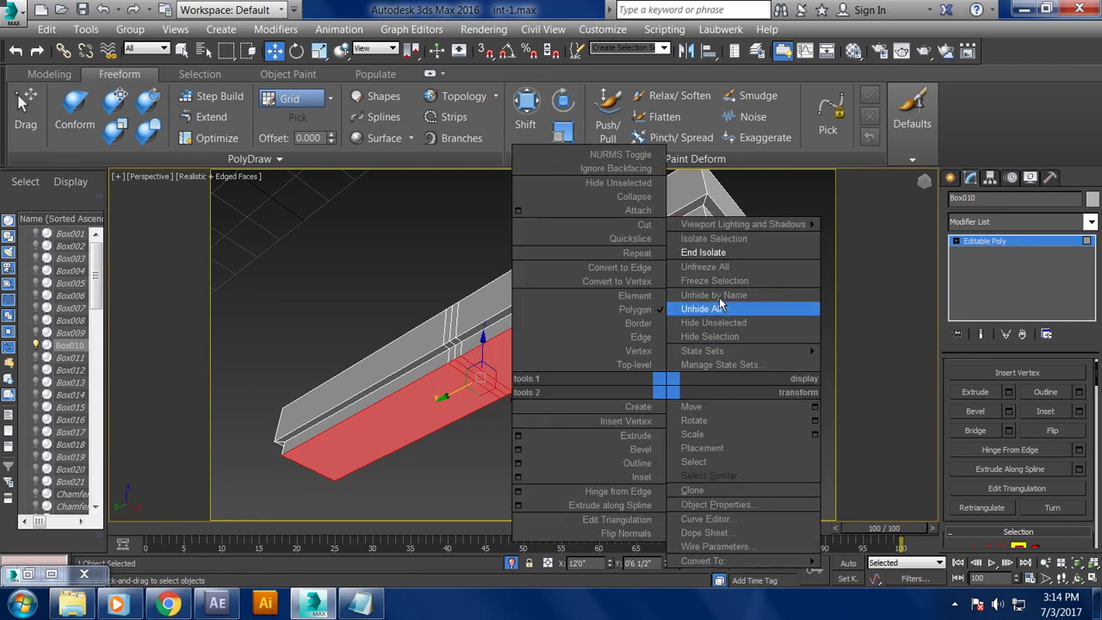
{"action": "left_click", "coordinate": [733, 251]}
{"action": "key", "text": "c"}
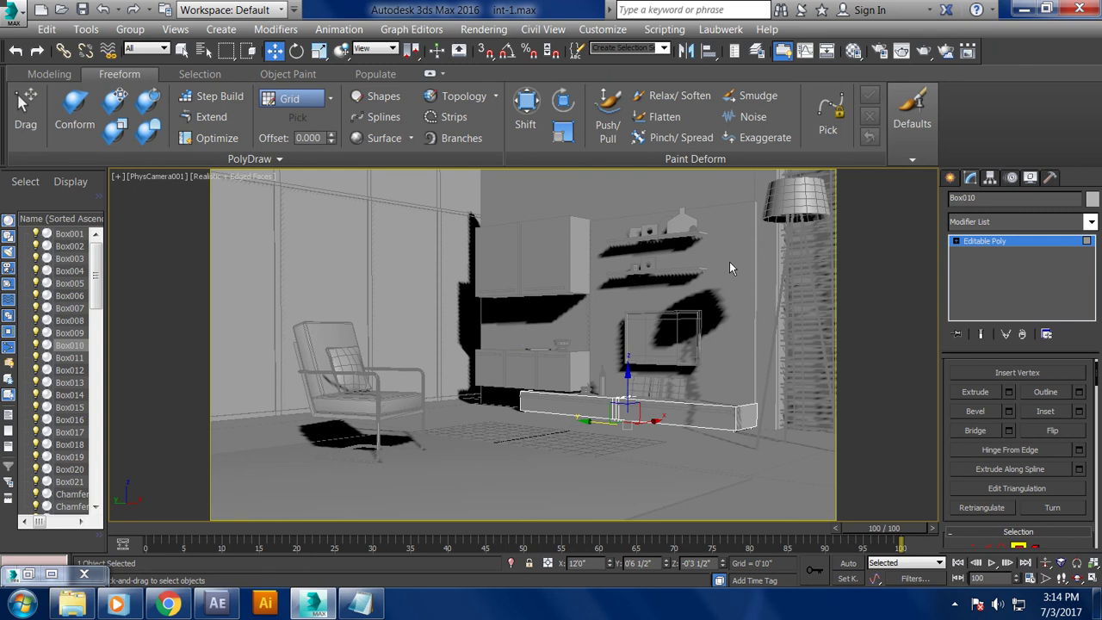
{"action": "left_click", "coordinate": [1040, 243]}
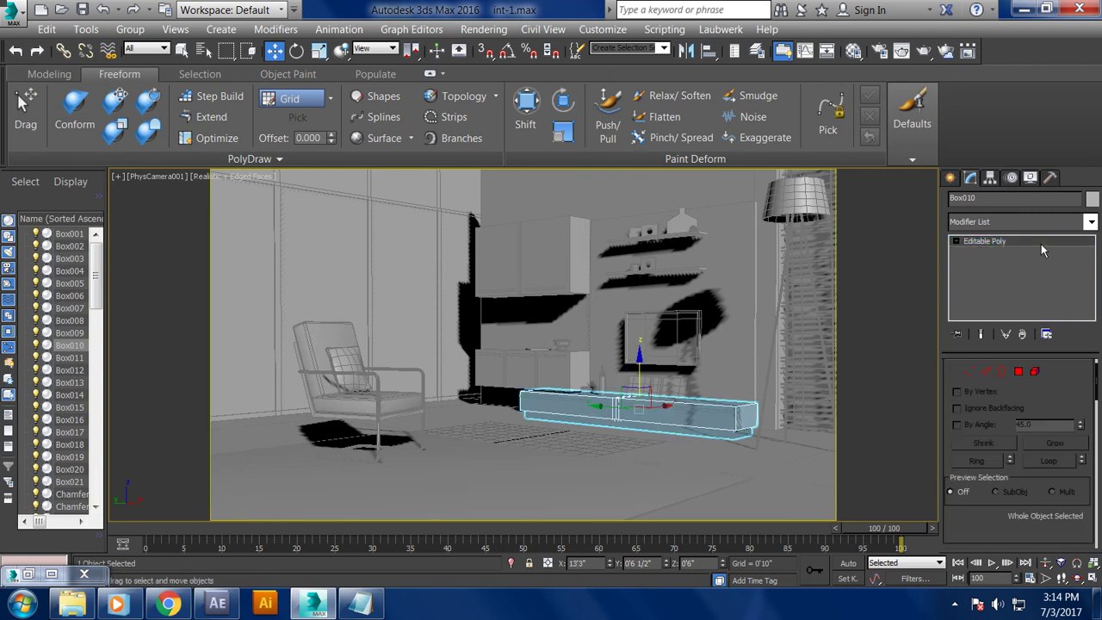
{"action": "left_click", "coordinate": [1043, 240]}
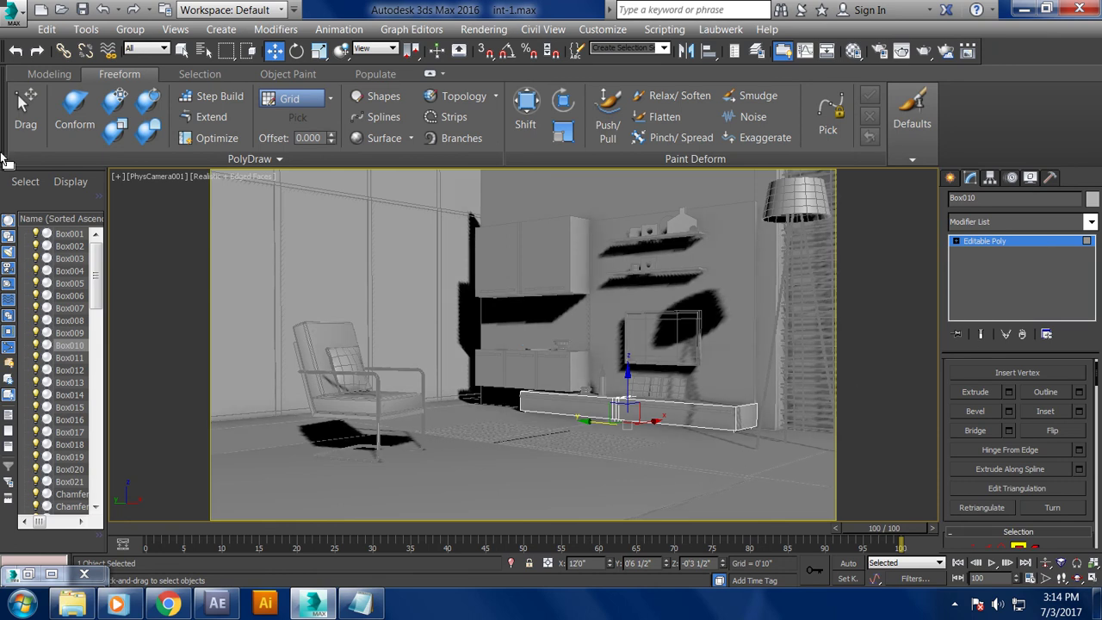
- Save the scene file and switch over to the Notepad window
{"action": "left_click", "coordinate": [17, 14]}
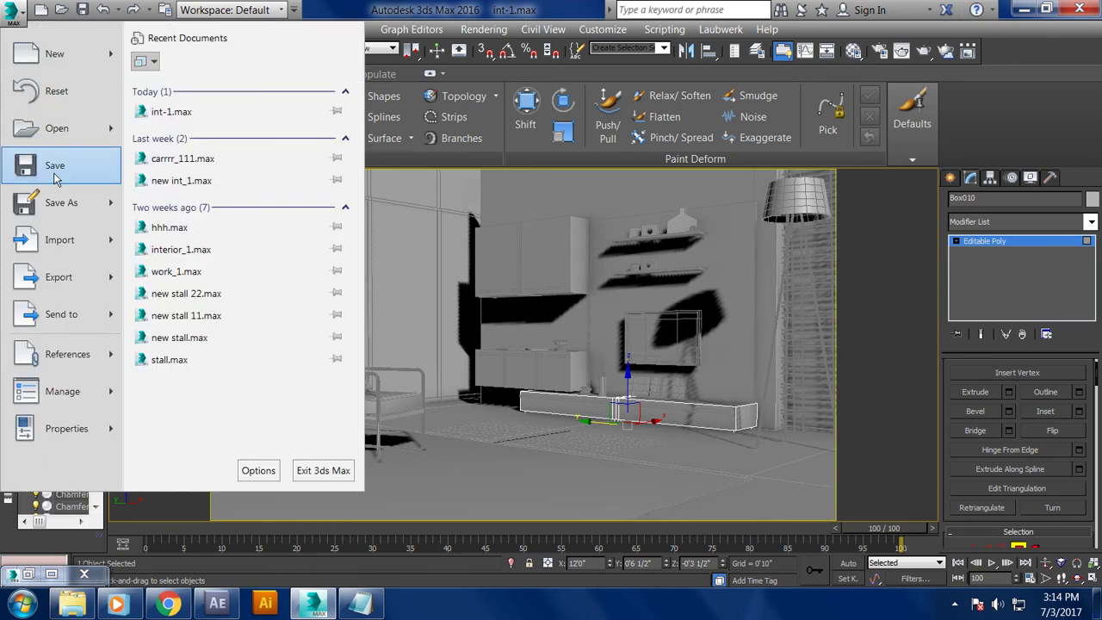
{"action": "left_click", "coordinate": [54, 178]}
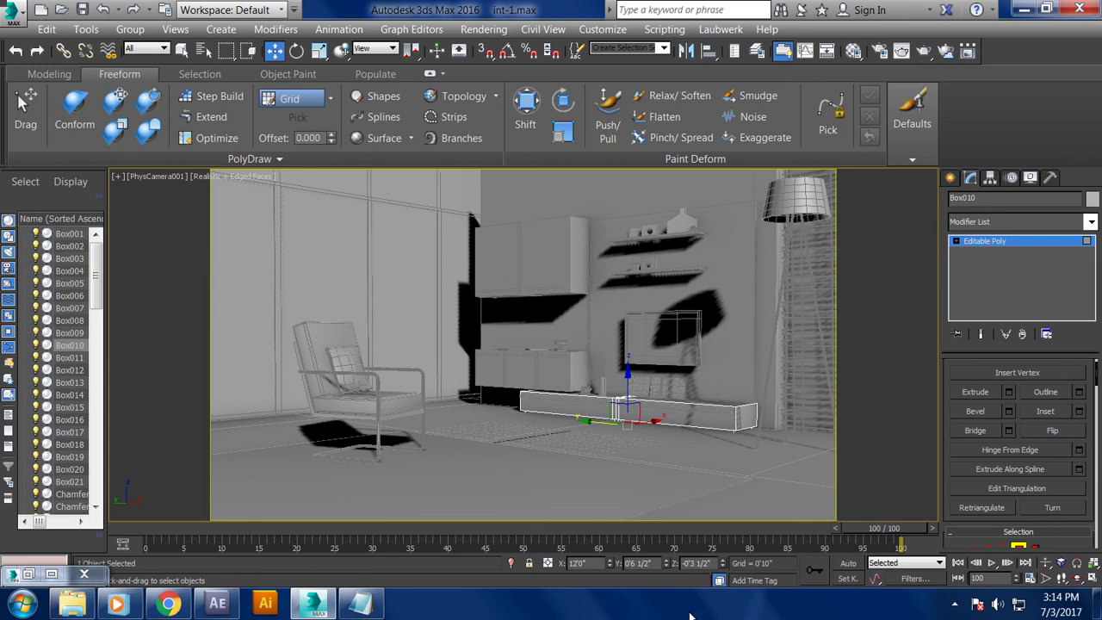
{"action": "left_click", "coordinate": [954, 603]}
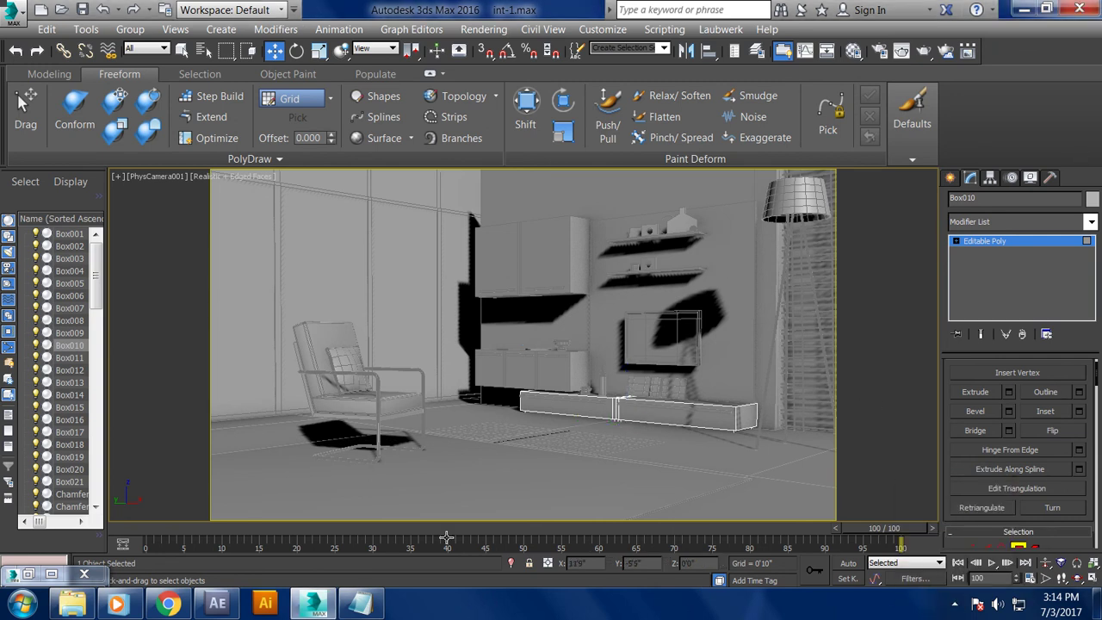
{"action": "left_click", "coordinate": [360, 602]}
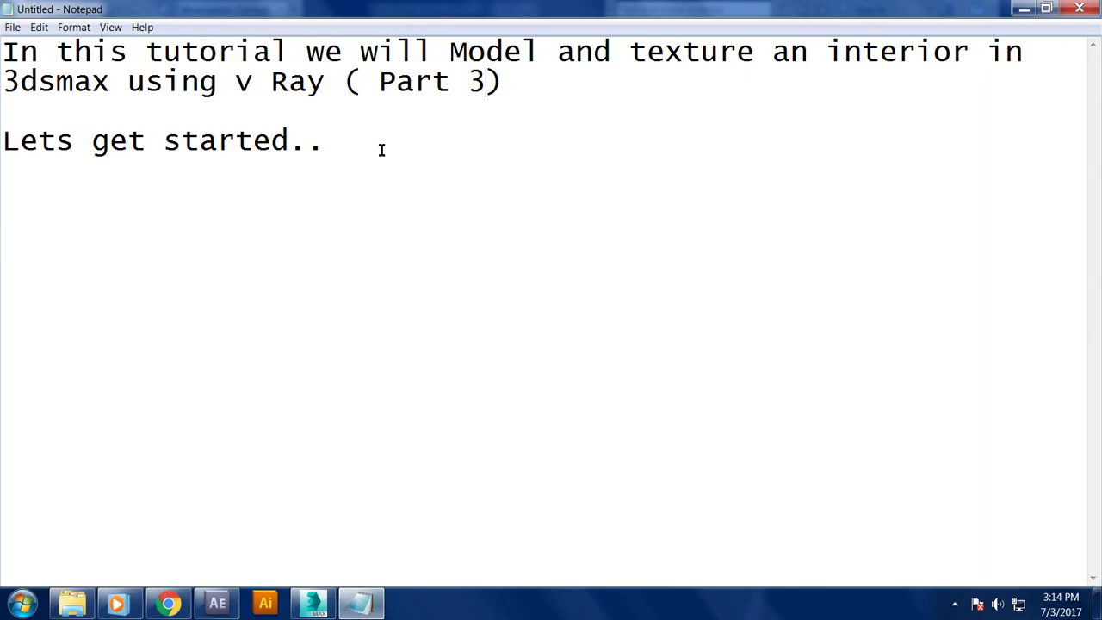
- Type 'Thanks for watching', a blank line, and 'continue to part 4' below the intro text
{"action": "type", "text": "Thanks for watch"}
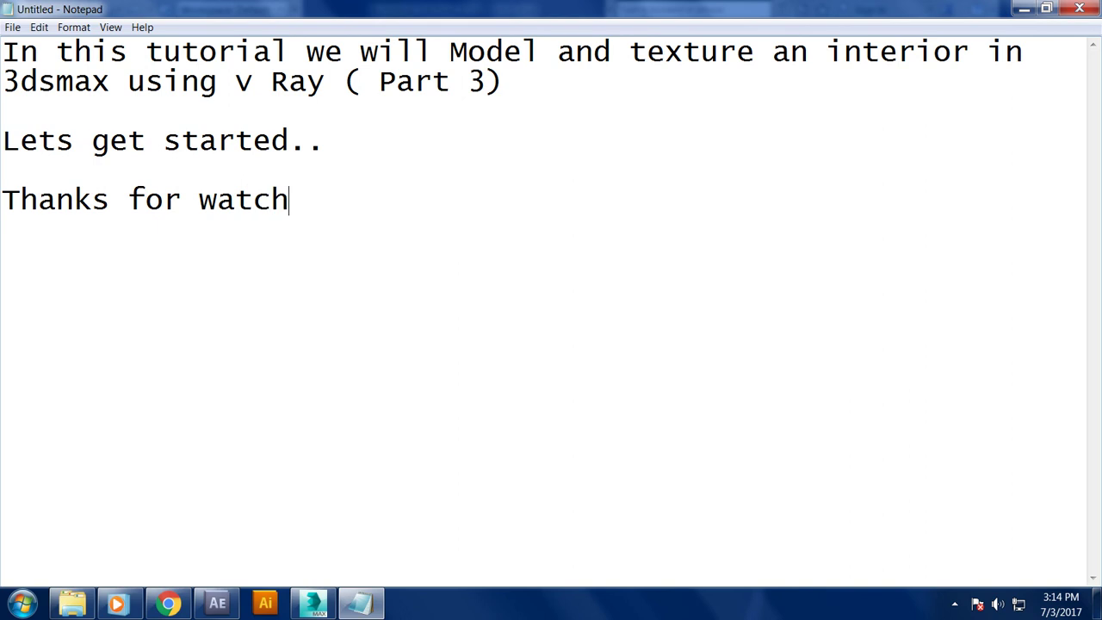
{"action": "type", "text": "ing  "}
{"action": "type", "text": "continue to part 4"}
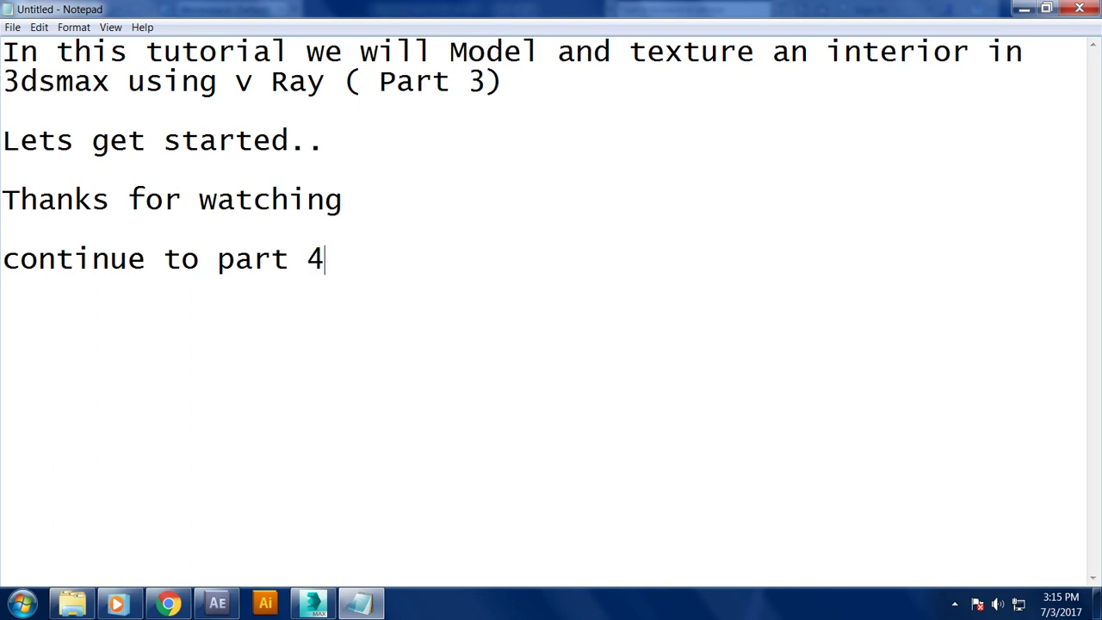